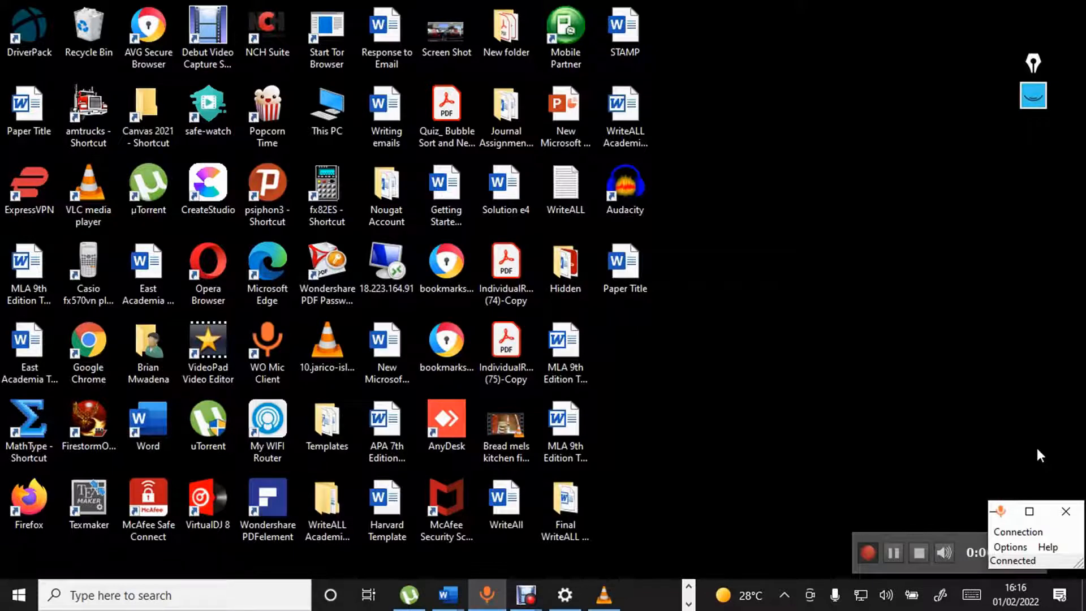
# - Switch to File Explorer and open the APA 7th Edition Template document from the Downloads folder in Word
pyautogui.click(688, 586)
pyautogui.click(689, 604)
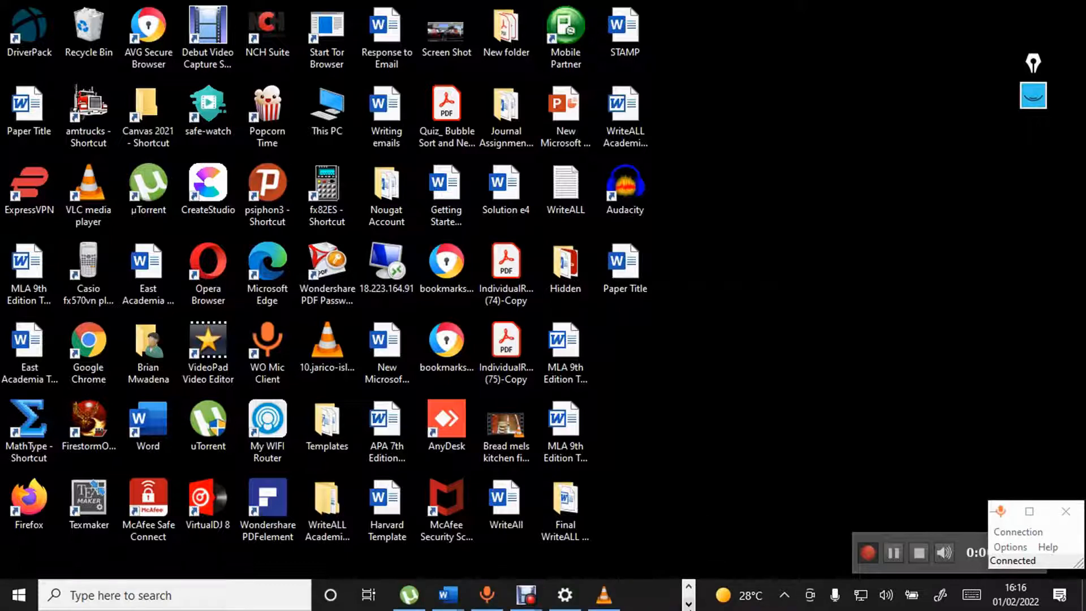
pyautogui.moveTo(456, 593)
pyautogui.click(690, 586)
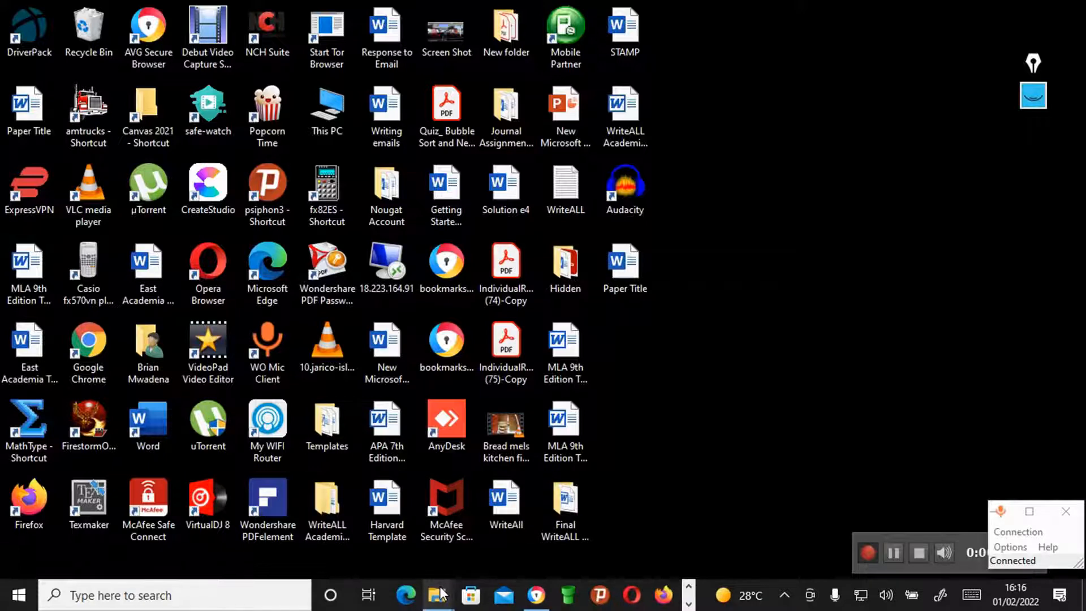
pyautogui.moveTo(442, 593)
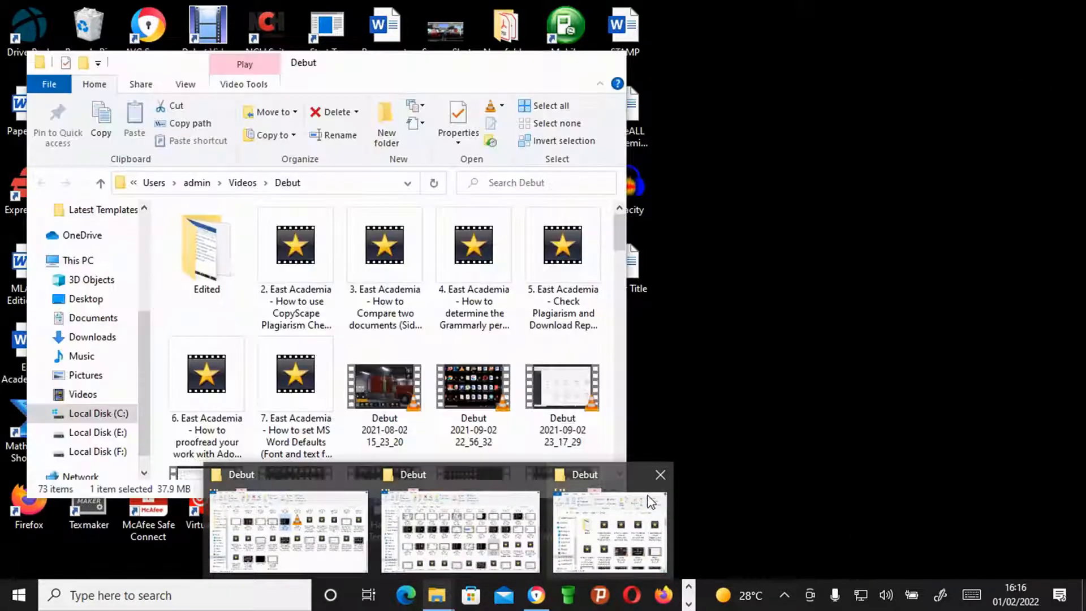
pyautogui.click(646, 498)
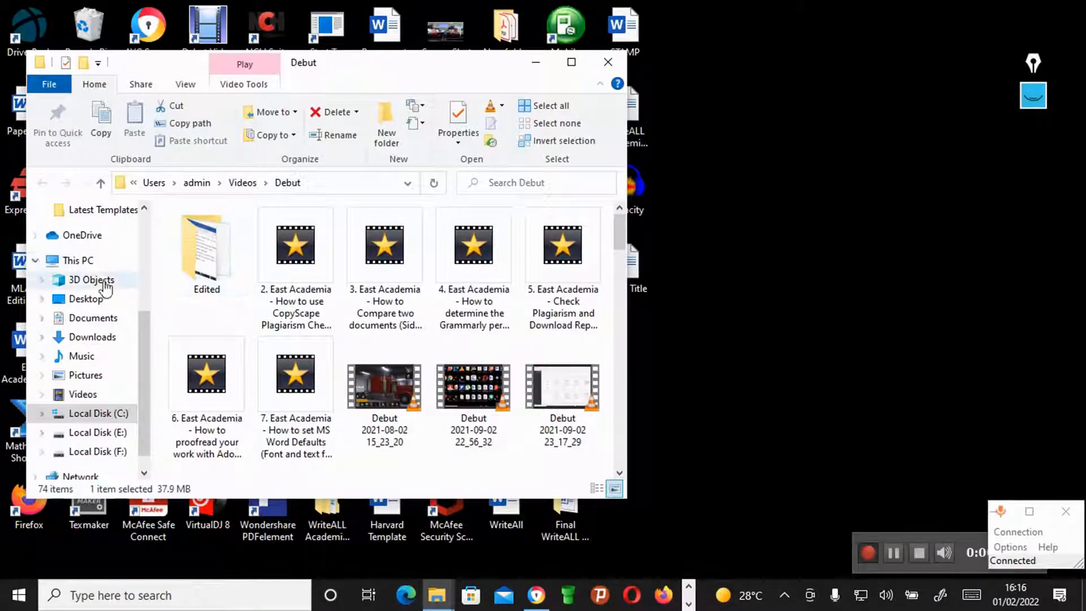
pyautogui.click(90, 336)
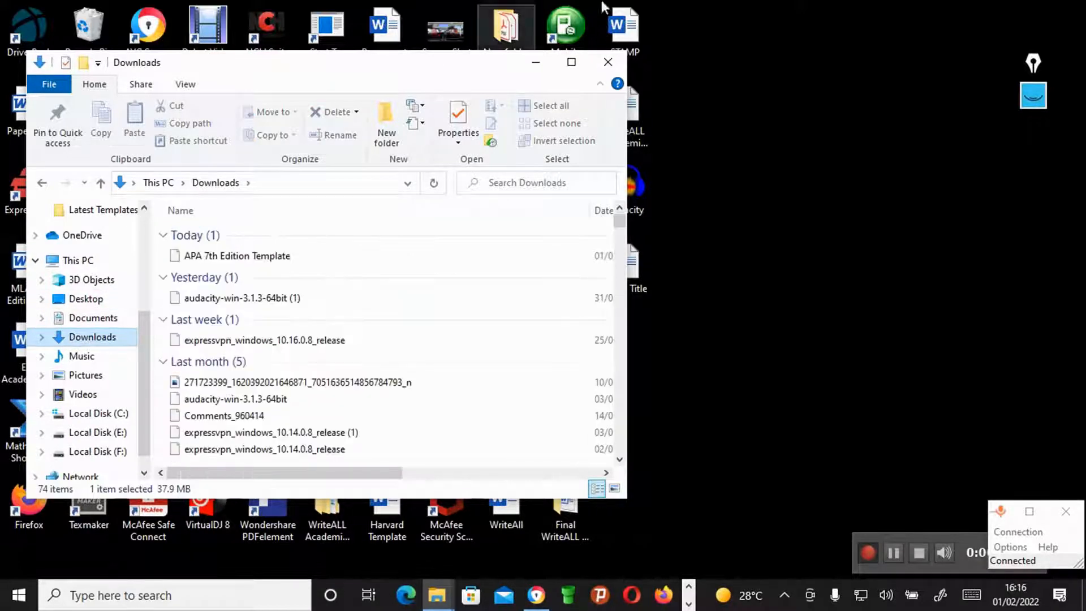
pyautogui.click(566, 62)
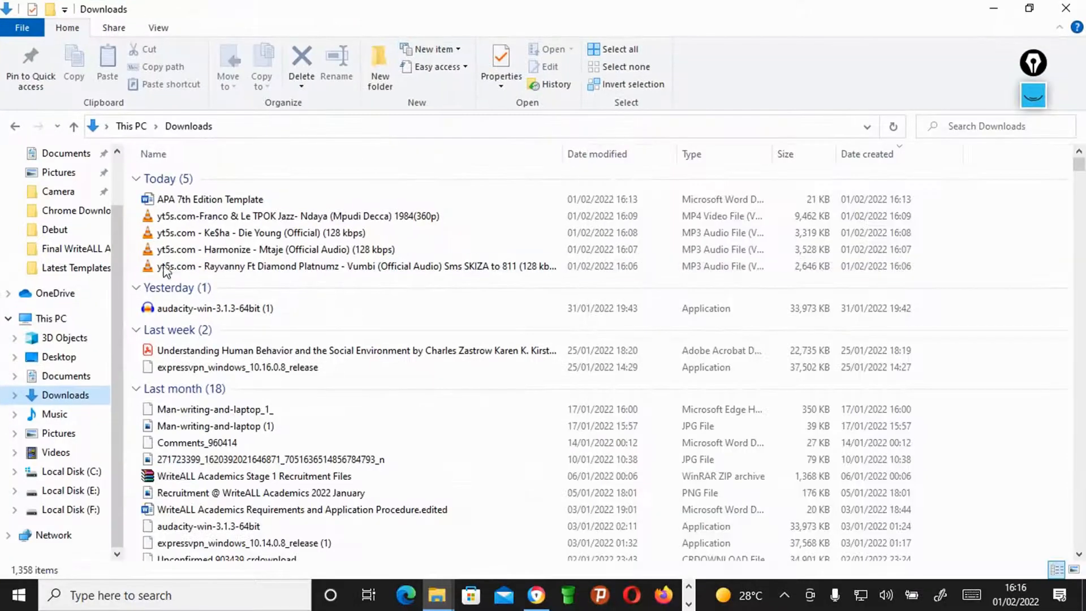
pyautogui.click(195, 201)
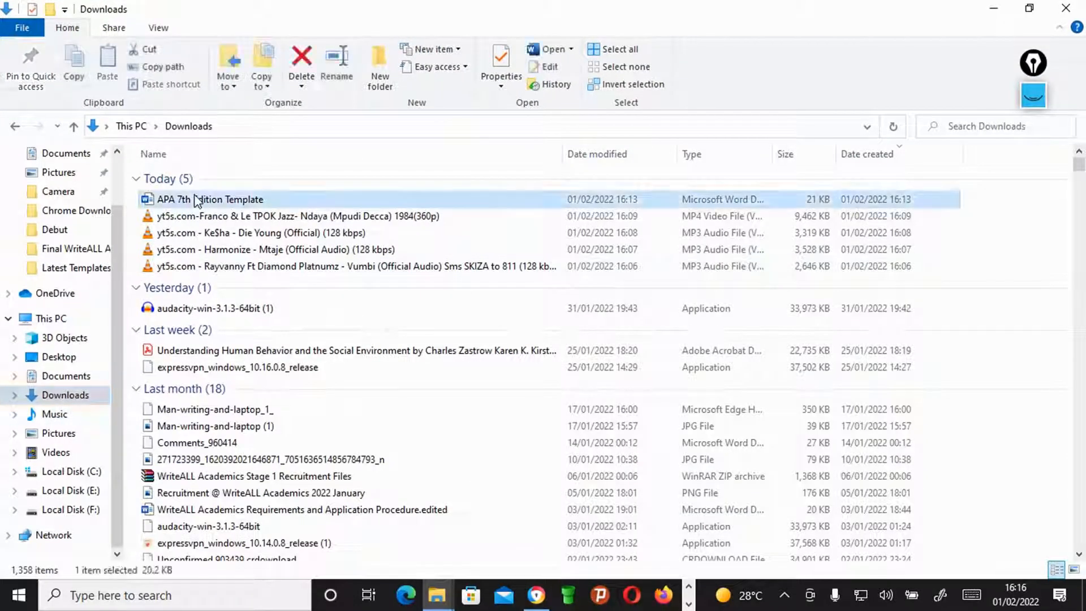
pyautogui.click(996, 8)
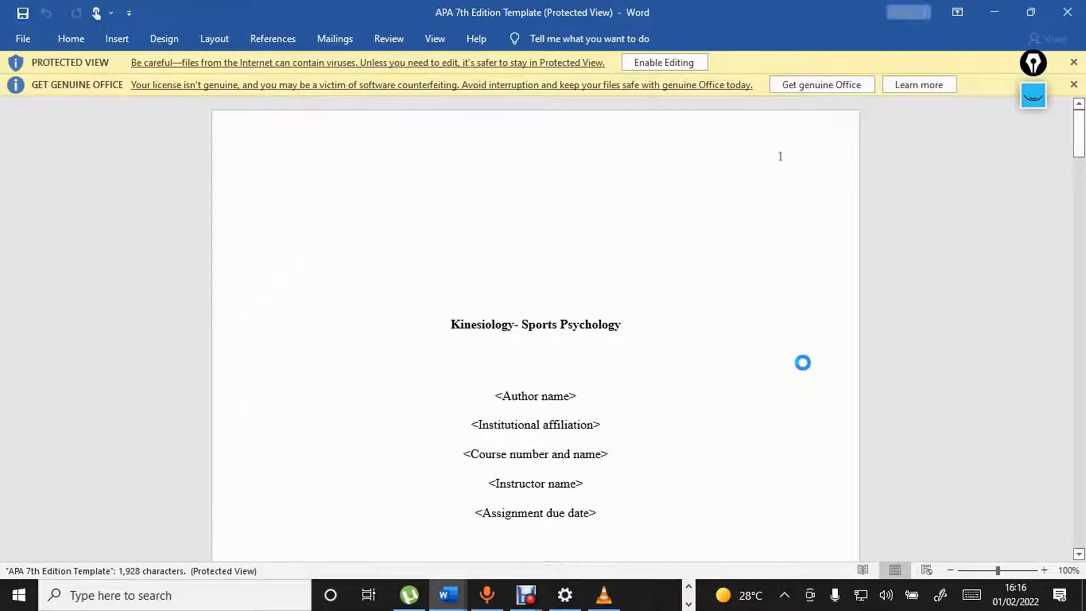
# - Enable editing of the template, dismiss the licence notice and hide the paragraph marks
pyautogui.click(668, 63)
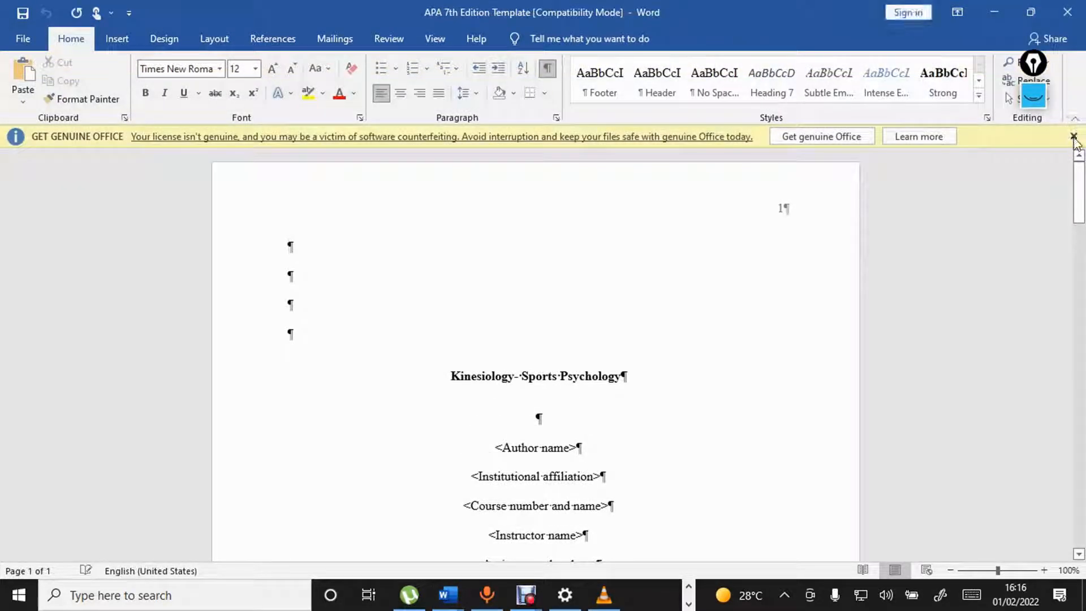
pyautogui.click(1073, 138)
pyautogui.click(552, 72)
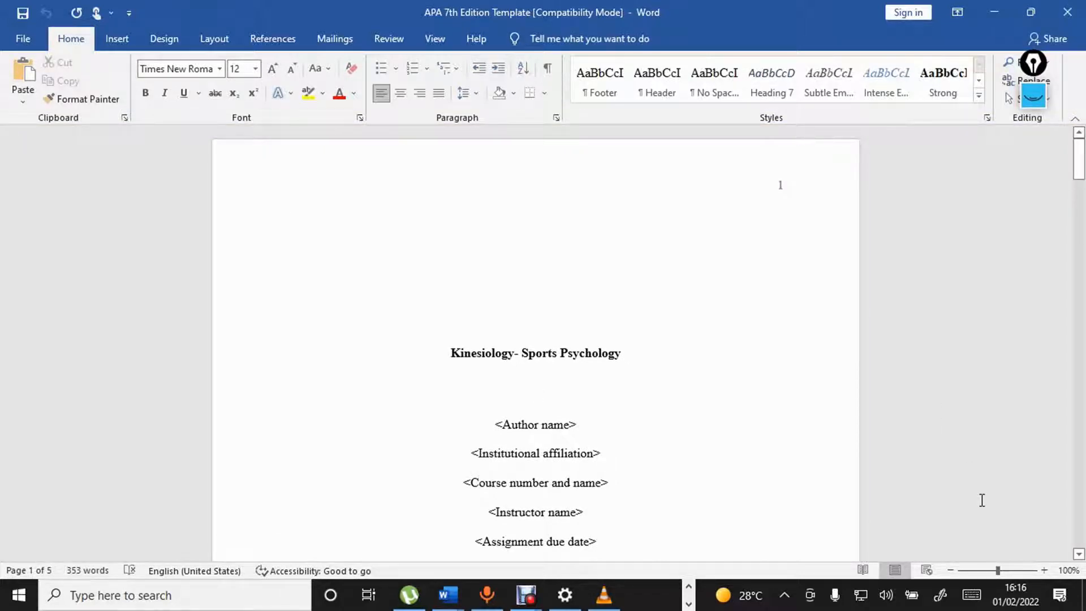
# - Look through all pages of the APA template, from the title page to the last page and back
pyautogui.scroll(-15, 983, 500)
pyautogui.scroll(-6, 982, 500)
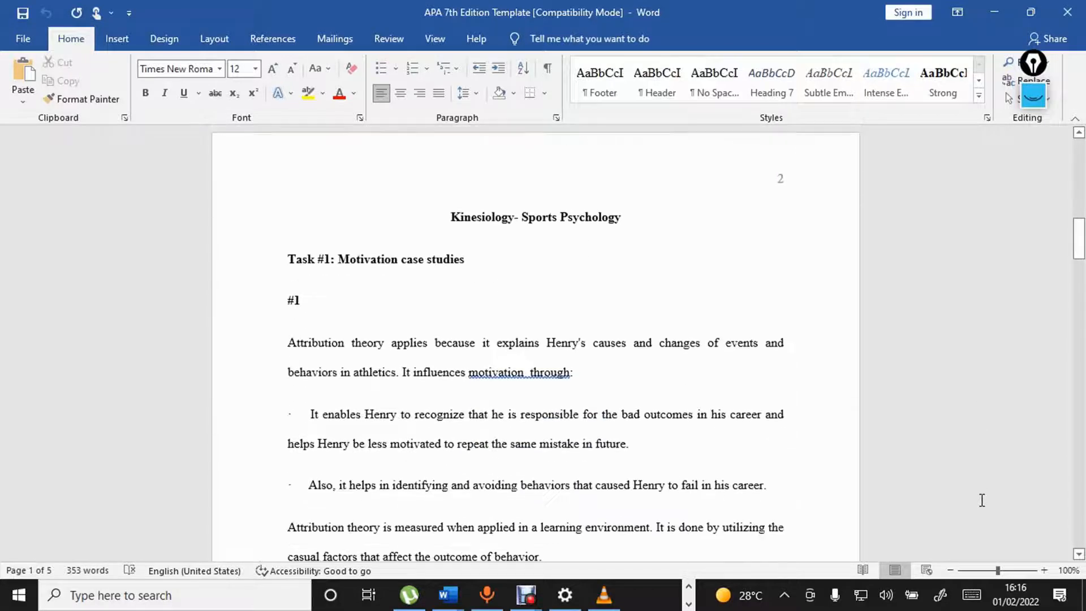
pyautogui.scroll(-4, 982, 500)
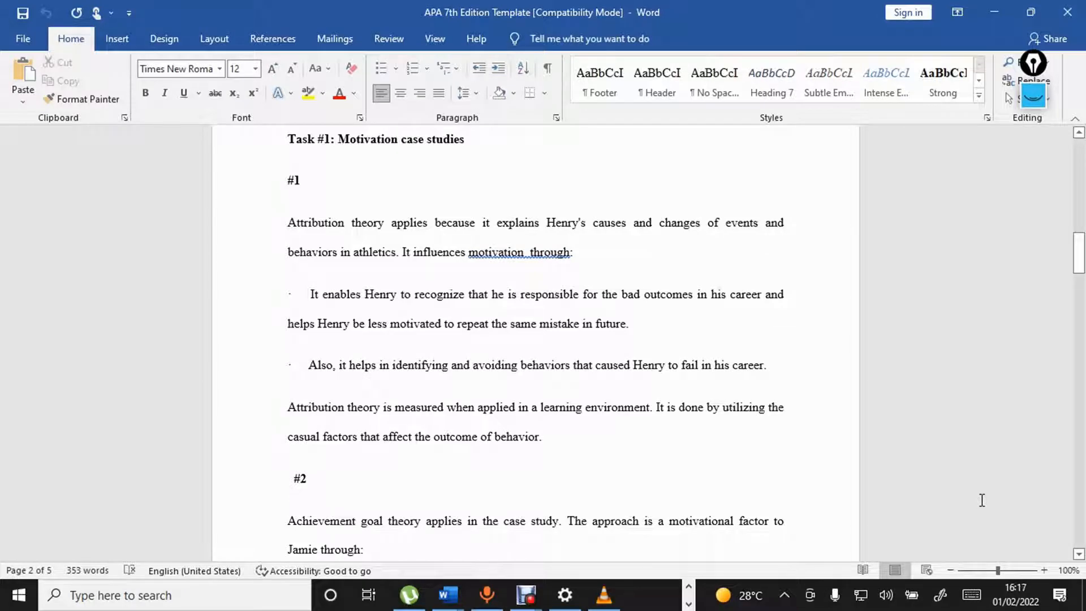
pyautogui.scroll(-12, 983, 500)
pyautogui.scroll(-15, 982, 500)
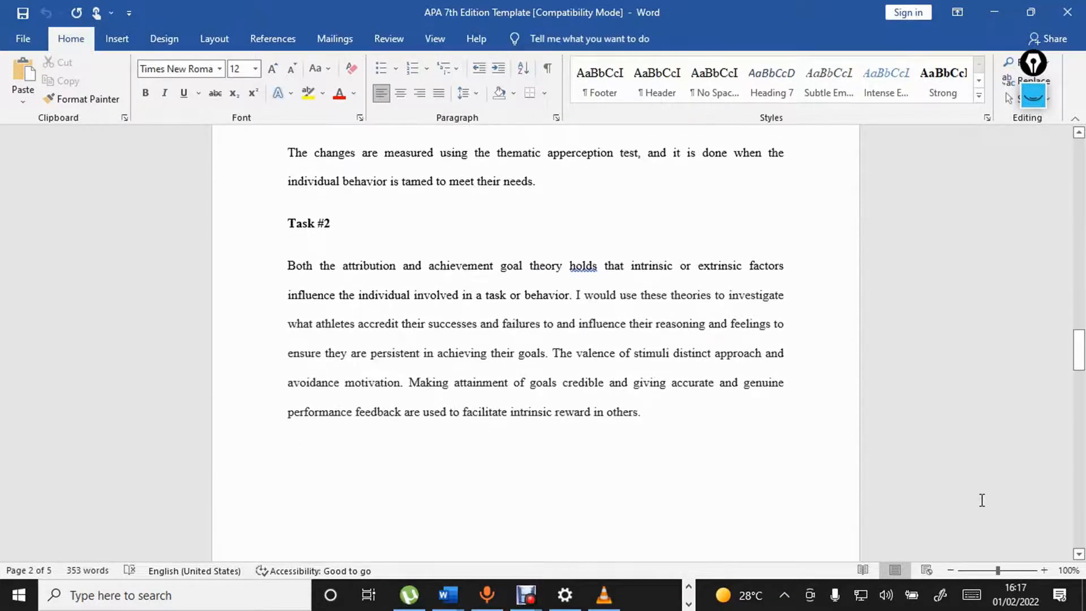
pyautogui.scroll(8, 982, 500)
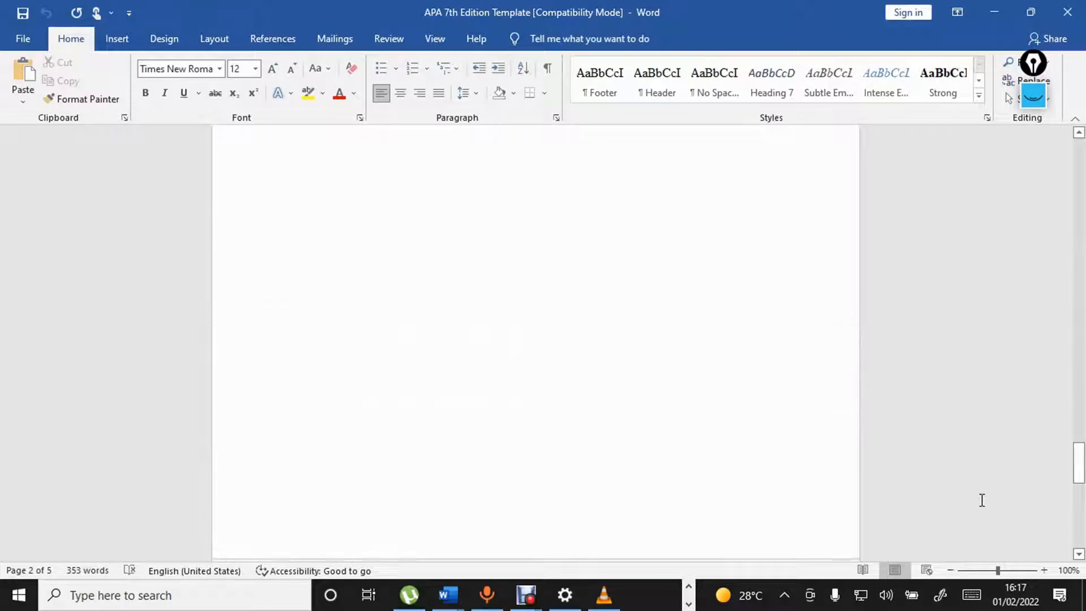
pyautogui.scroll(-7, 982, 500)
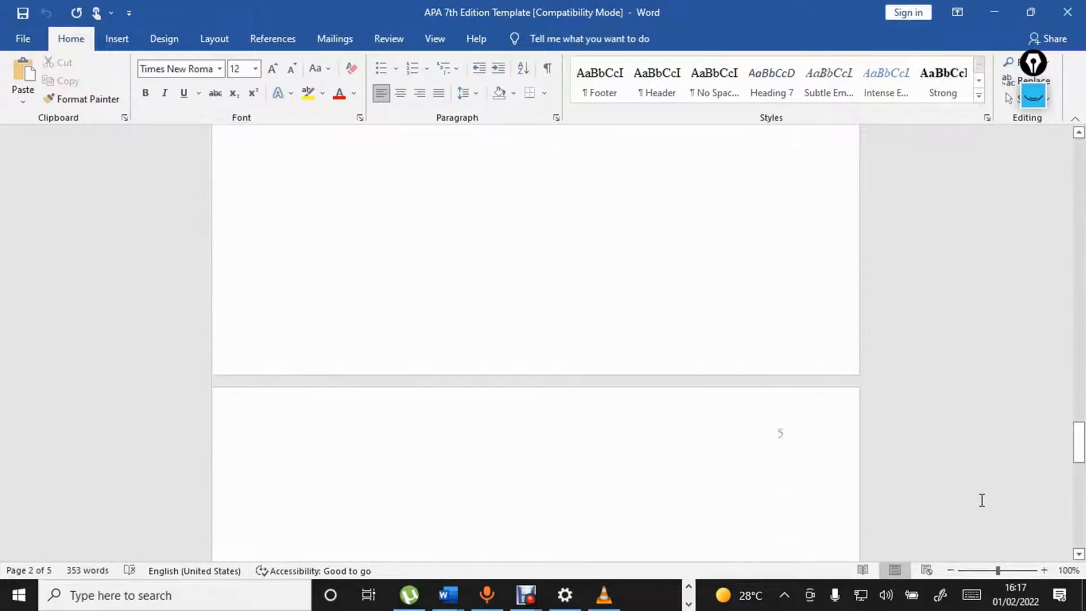
pyautogui.scroll(20, 983, 500)
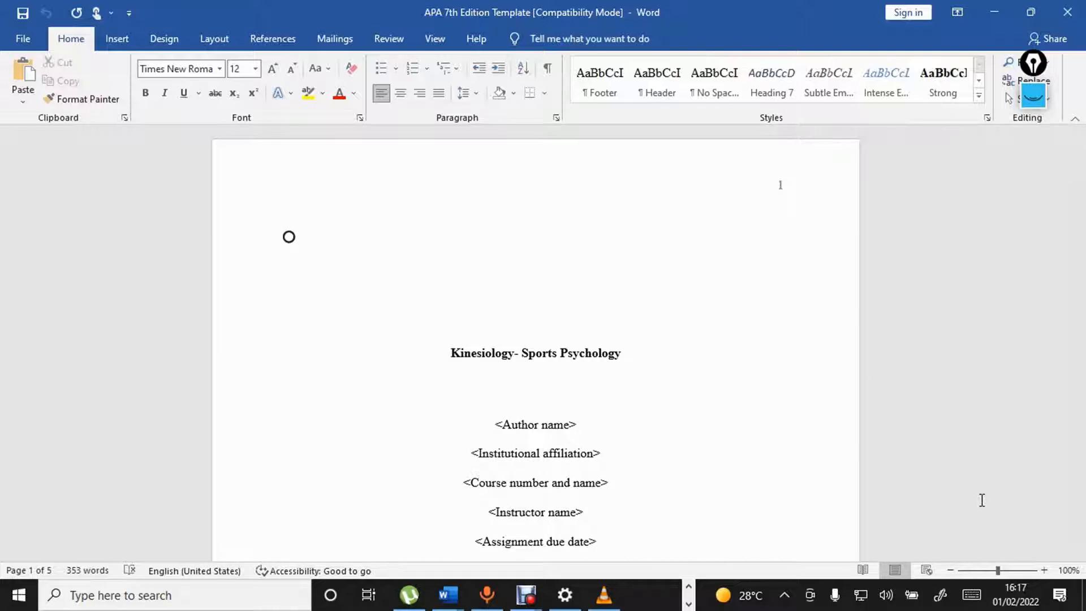
# - Clear the old screen annotations, mark the Home tab and the Show/Hide ¶ command with circles and an arrow, and remove the marks
pyautogui.click(1034, 96)
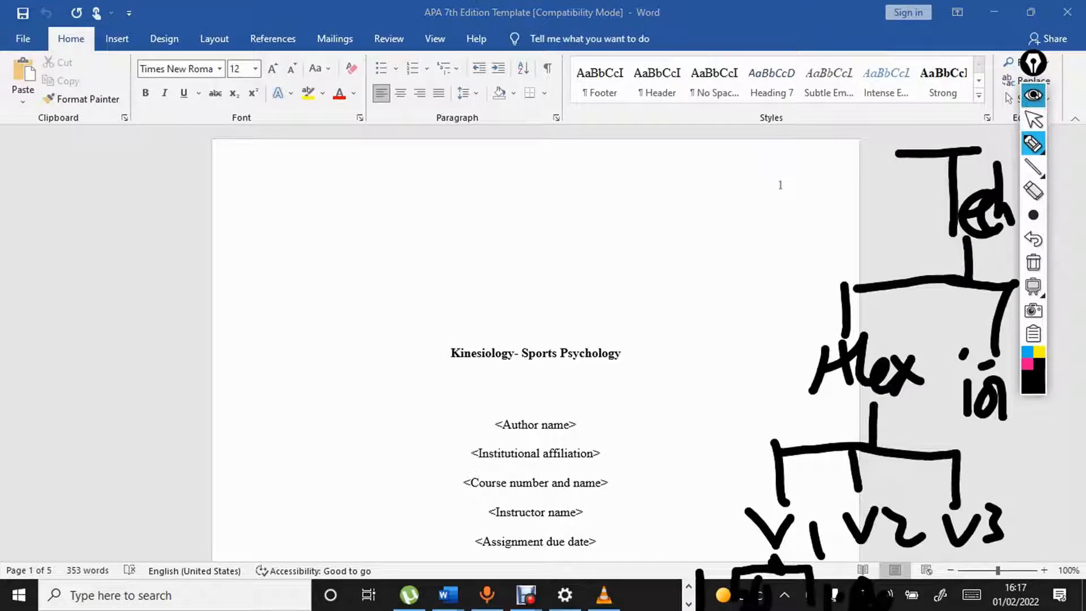
pyautogui.click(1034, 263)
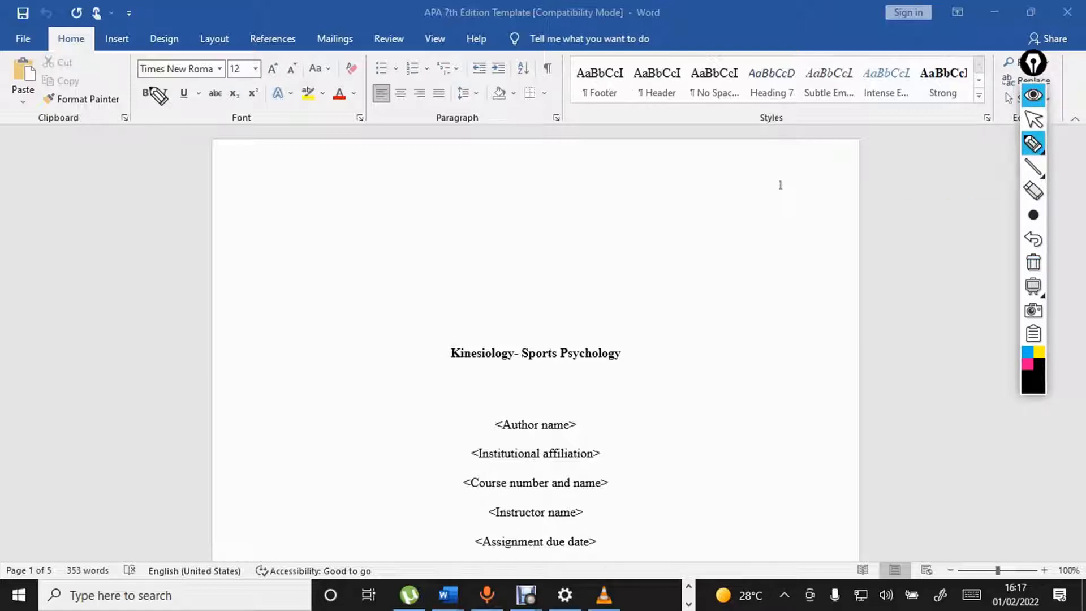
pyautogui.moveTo(67, 23)
pyautogui.mouseDown()
pyautogui.moveTo(23, 35)
pyautogui.moveTo(126, 69)
pyautogui.moveTo(40, 14)
pyautogui.mouseUp()
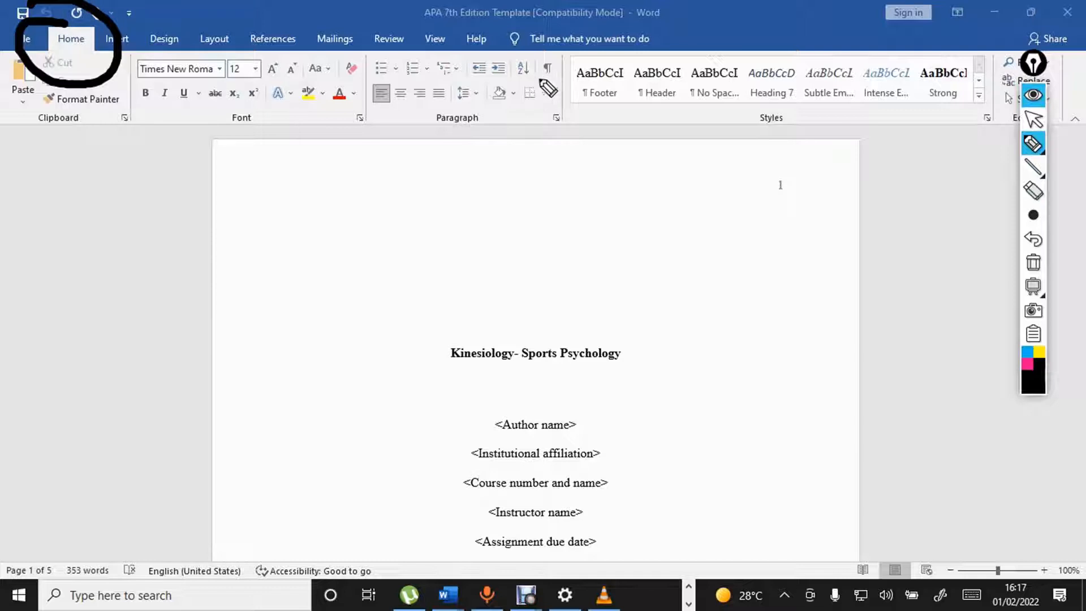
pyautogui.moveTo(529, 84)
pyautogui.mouseDown()
pyautogui.moveTo(612, 136)
pyautogui.moveTo(495, 40)
pyautogui.moveTo(583, 127)
pyautogui.mouseUp()
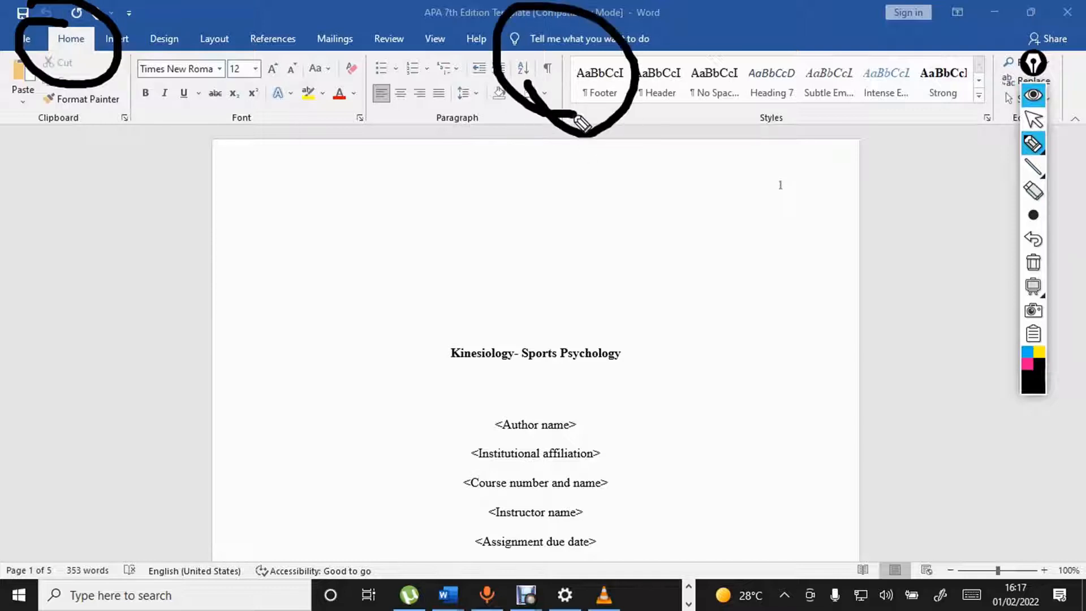
pyautogui.moveTo(390, 351)
pyautogui.mouseDown()
pyautogui.moveTo(526, 231)
pyautogui.moveTo(557, 111)
pyautogui.moveTo(563, 157)
pyautogui.moveTo(571, 139)
pyautogui.mouseUp()
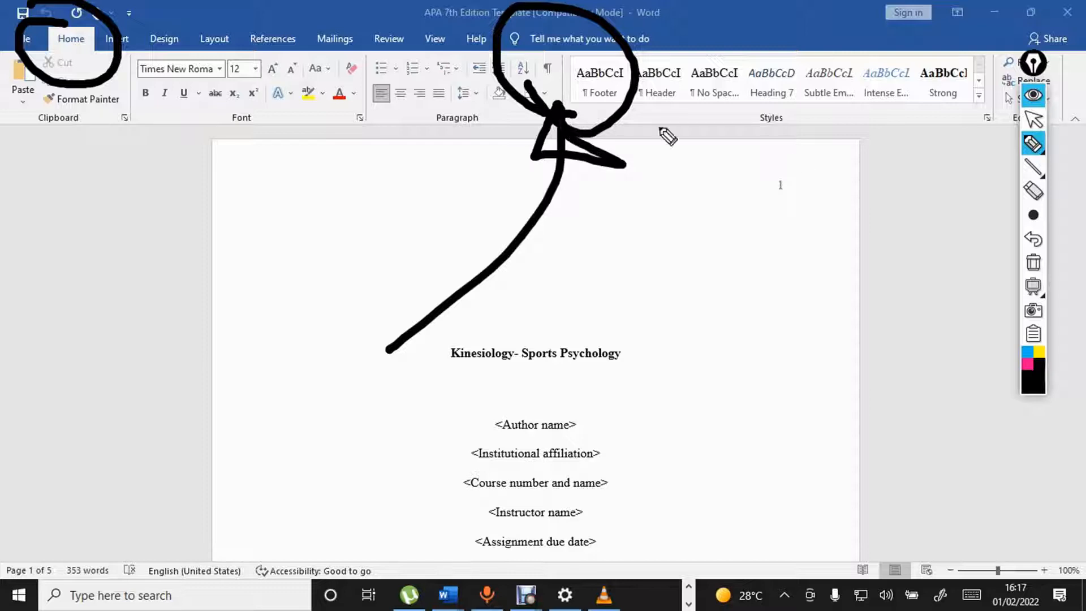
pyautogui.click(1035, 262)
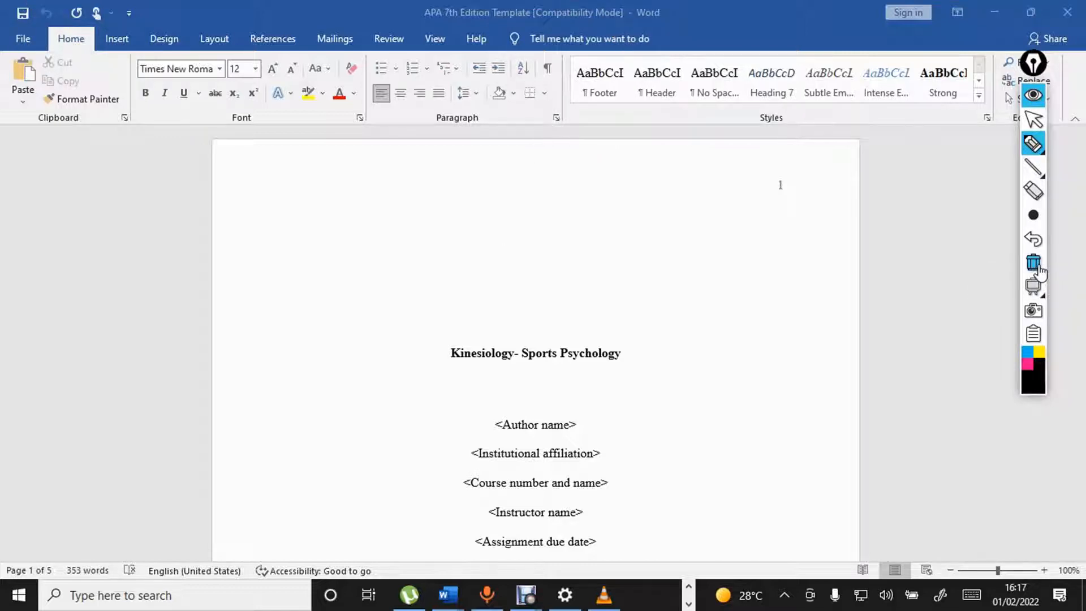
pyautogui.click(1036, 97)
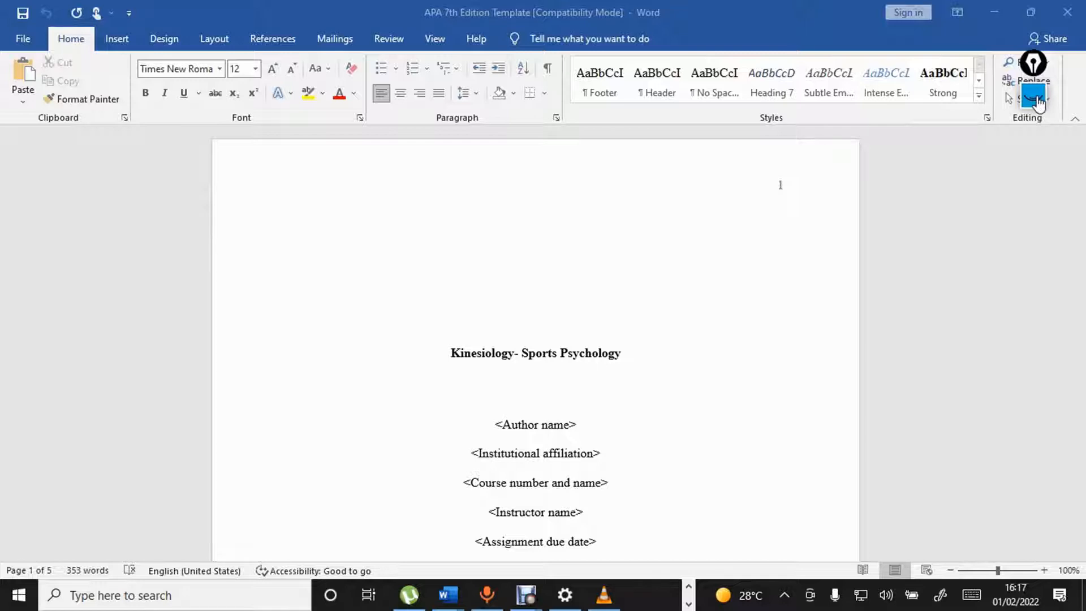
# - Show the paragraph marks and hidden formatting symbols, and place the cursor in the second empty paragraph of the title page
pyautogui.click(548, 70)
pyautogui.click(547, 70)
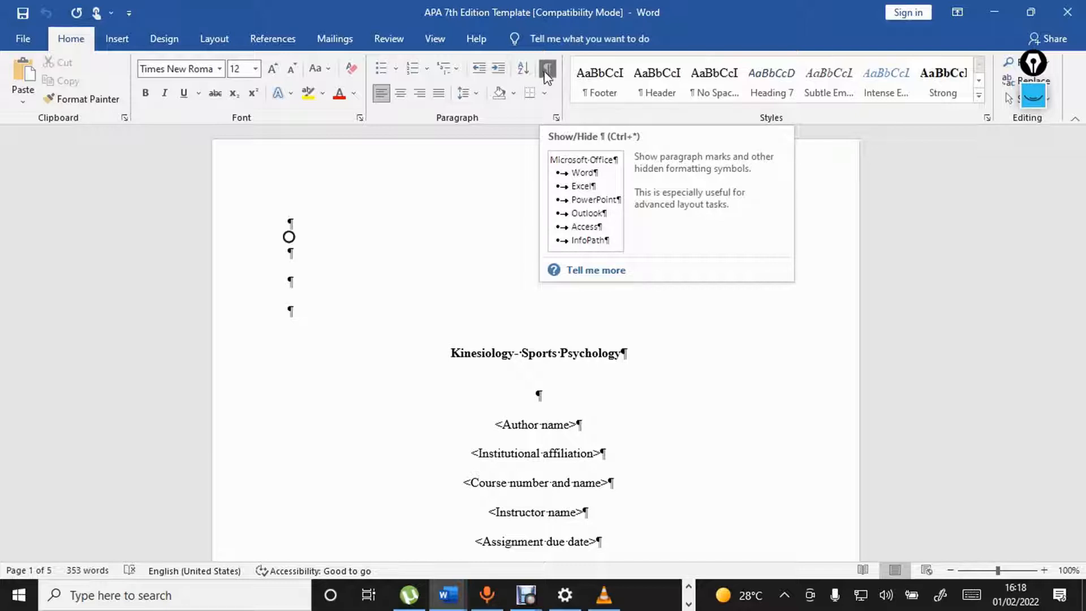
pyautogui.click(475, 248)
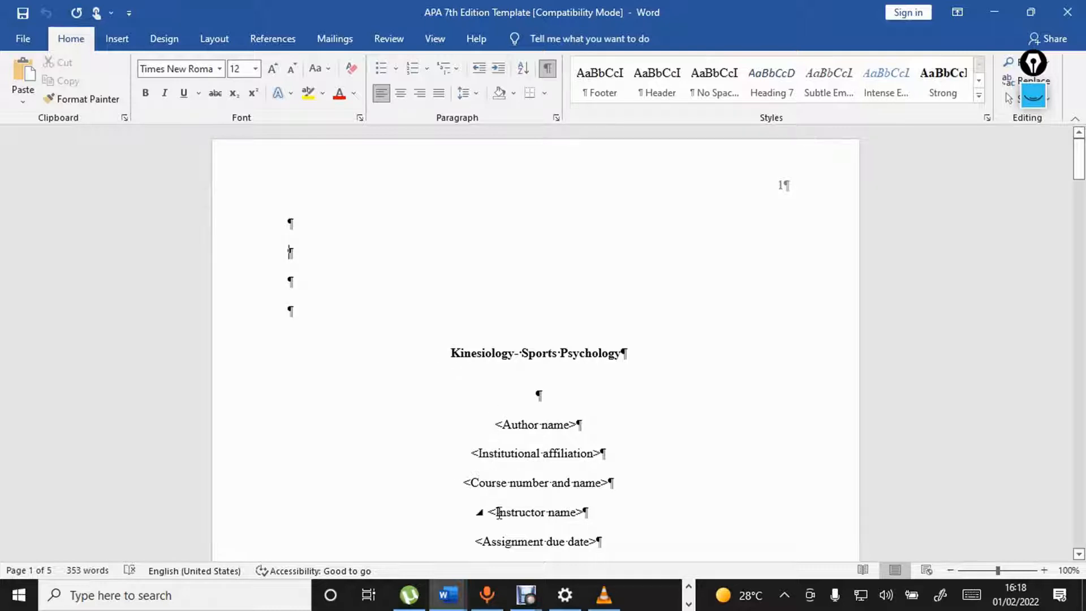
# - Examine the formatting marks from the title page's empty paragraphs and page break to the heading on page 2
pyautogui.scroll(-12, 507, 544)
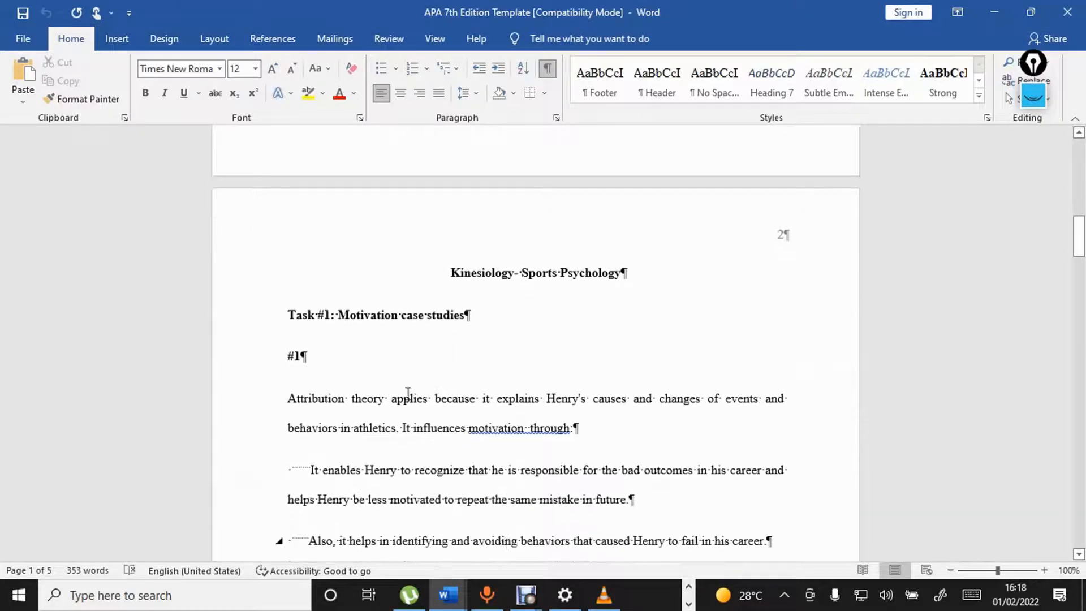
pyautogui.click(456, 276)
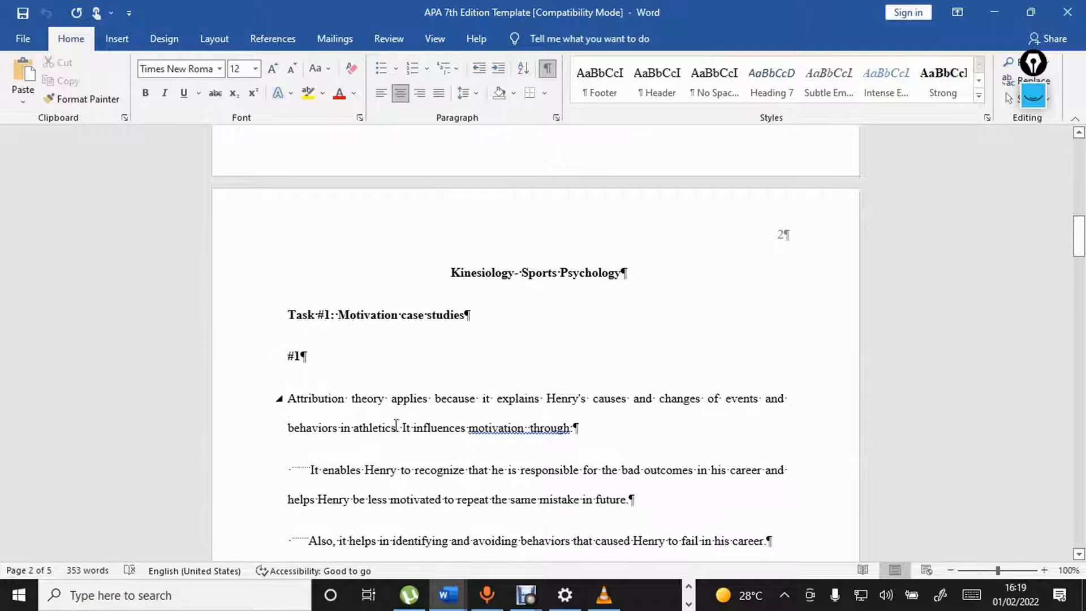
pyautogui.scroll(10, 614, 522)
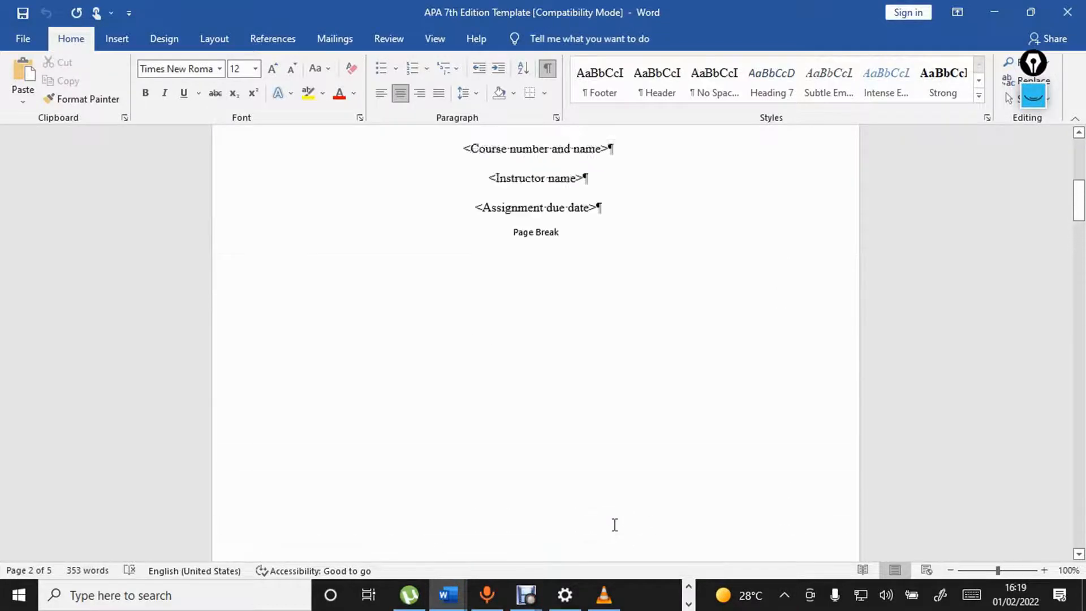
pyautogui.scroll(-1, 614, 523)
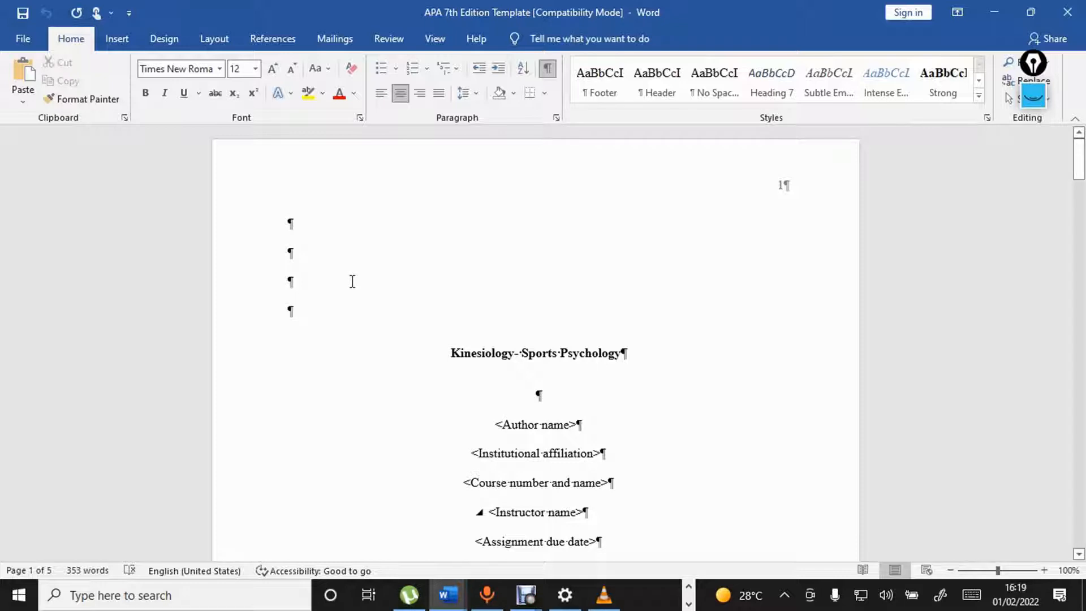
pyautogui.click(288, 225)
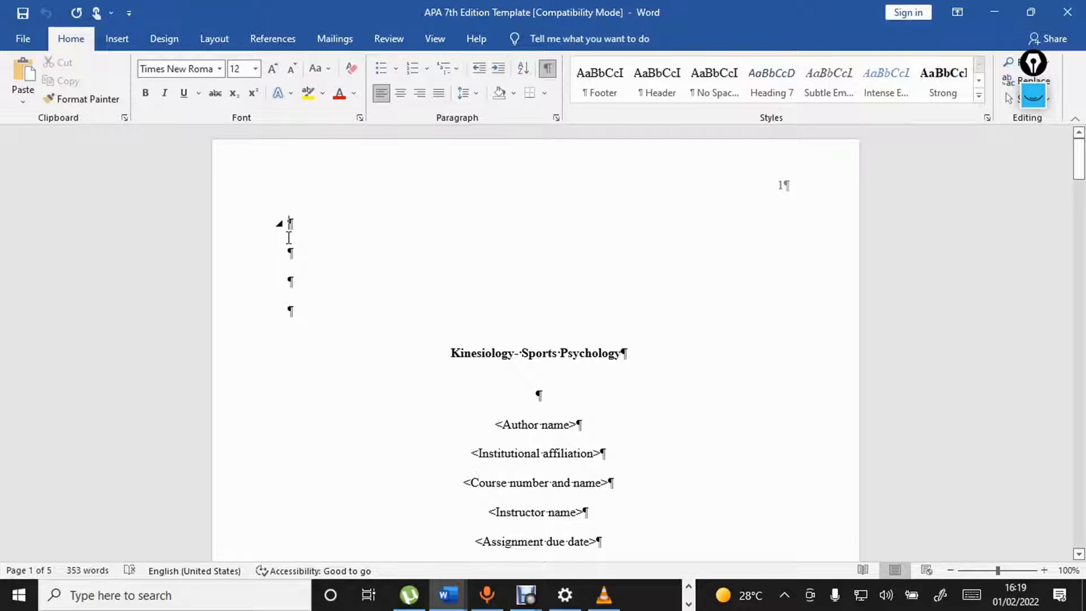
# - Circle the first empty paragraph's mark in pink, hide the annotation overlay and place the cursor in that paragraph
pyautogui.click(1034, 101)
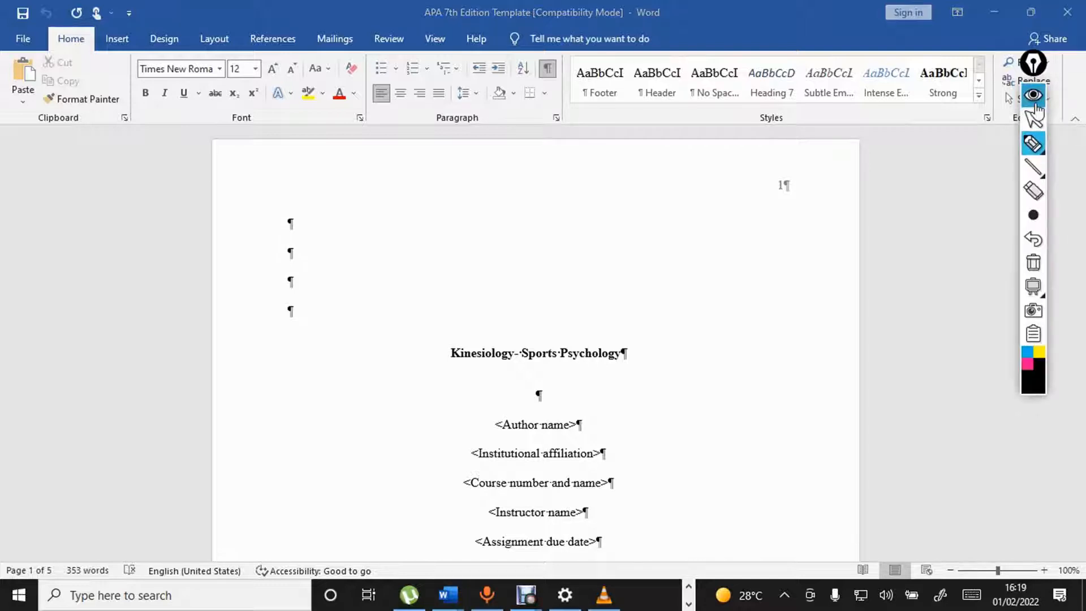
pyautogui.click(1028, 365)
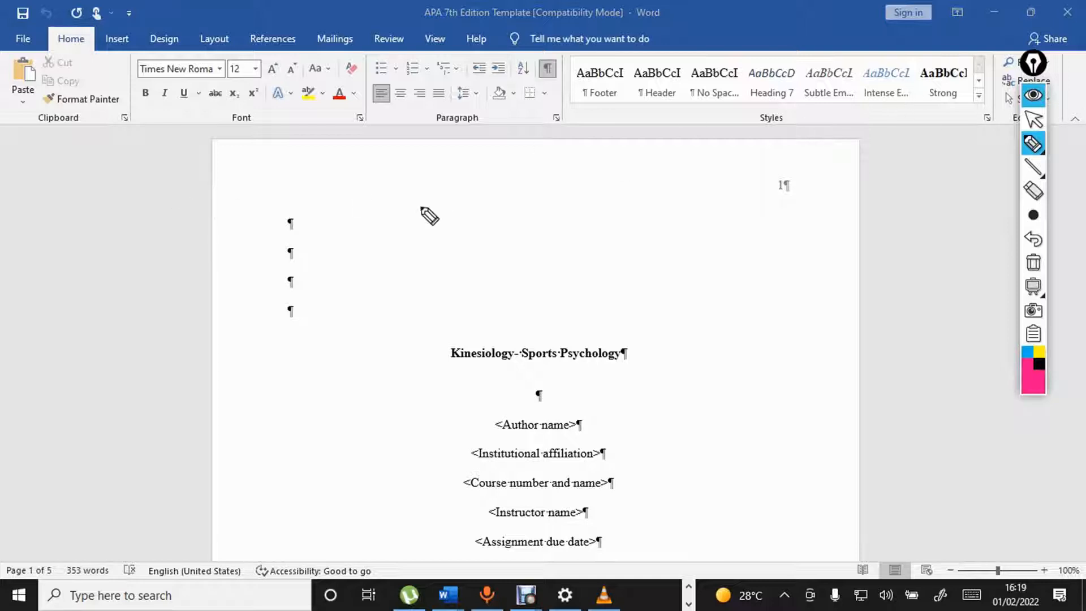
pyautogui.moveTo(314, 207)
pyautogui.mouseDown()
pyautogui.moveTo(295, 259)
pyautogui.moveTo(205, 155)
pyautogui.mouseUp()
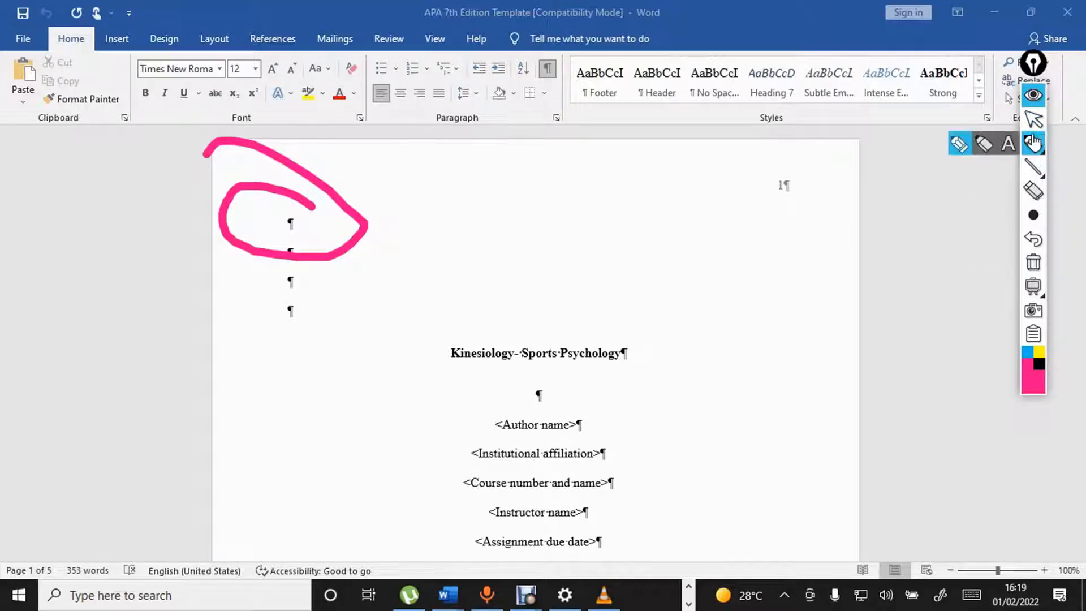
pyautogui.click(1034, 95)
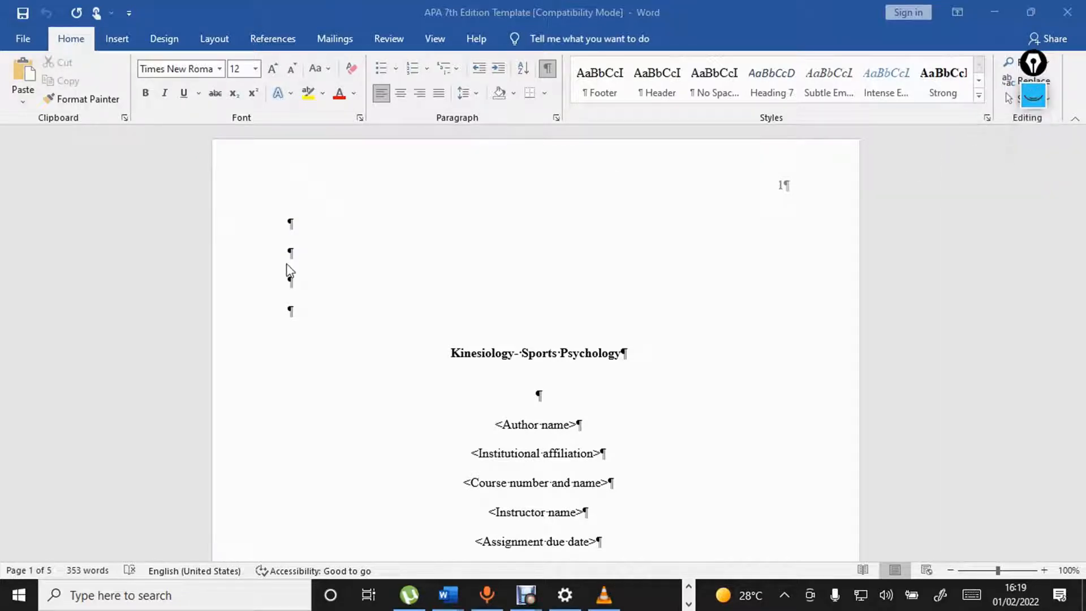
pyautogui.click(290, 226)
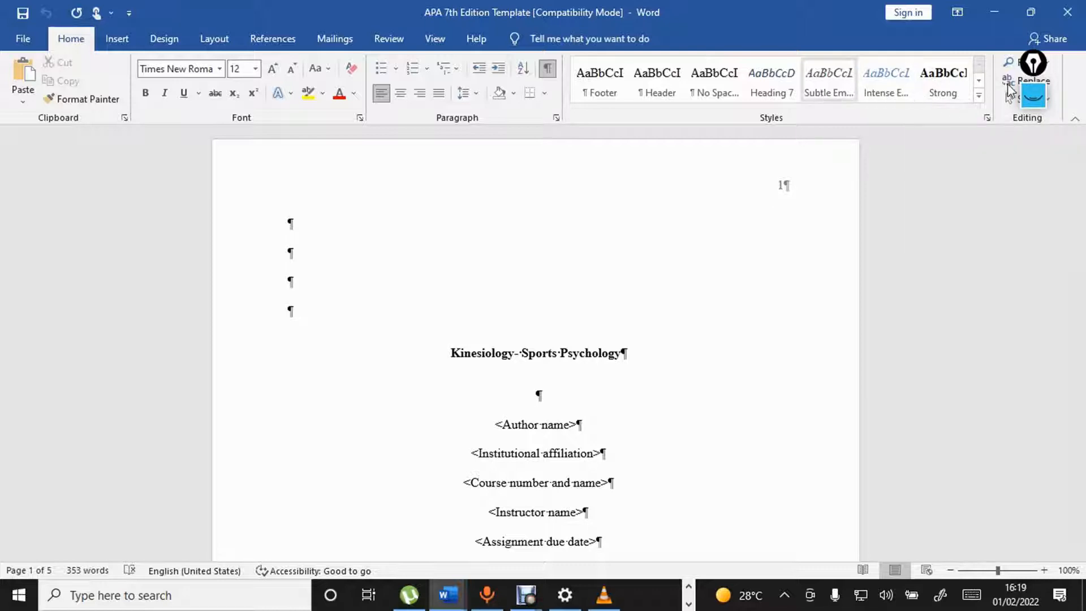
# - Look through the full style gallery, including the Clear Formatting option, and close it to return to the title page
pyautogui.click(979, 83)
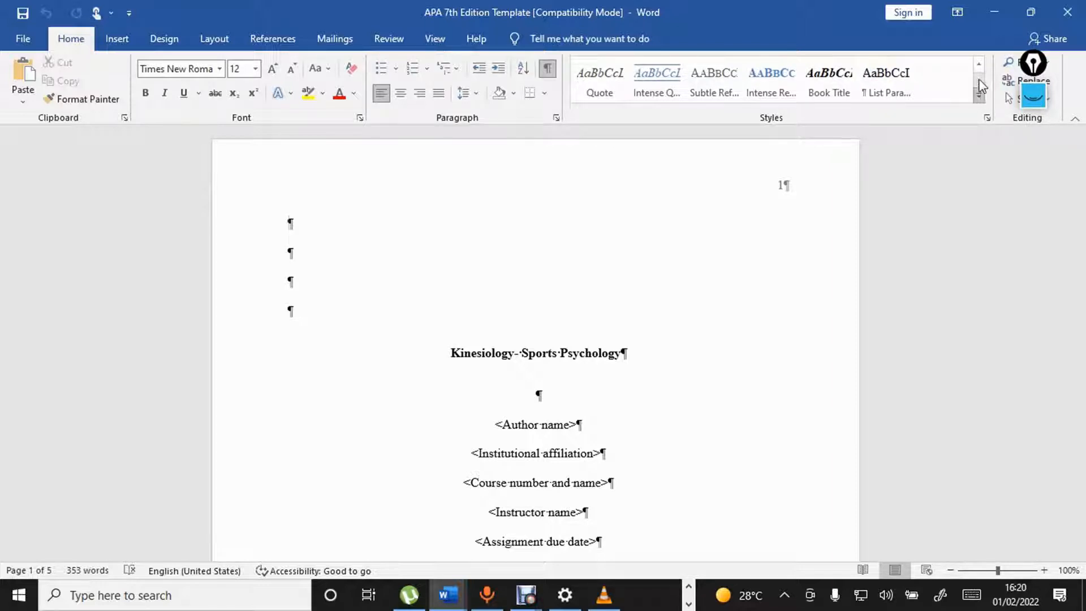
pyautogui.click(979, 65)
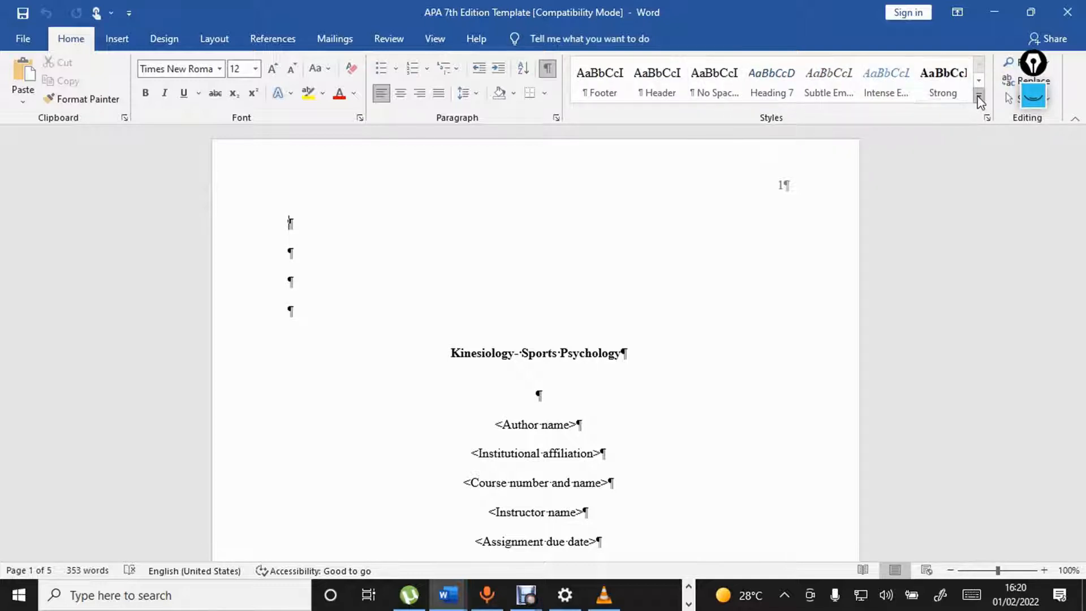
pyautogui.click(979, 98)
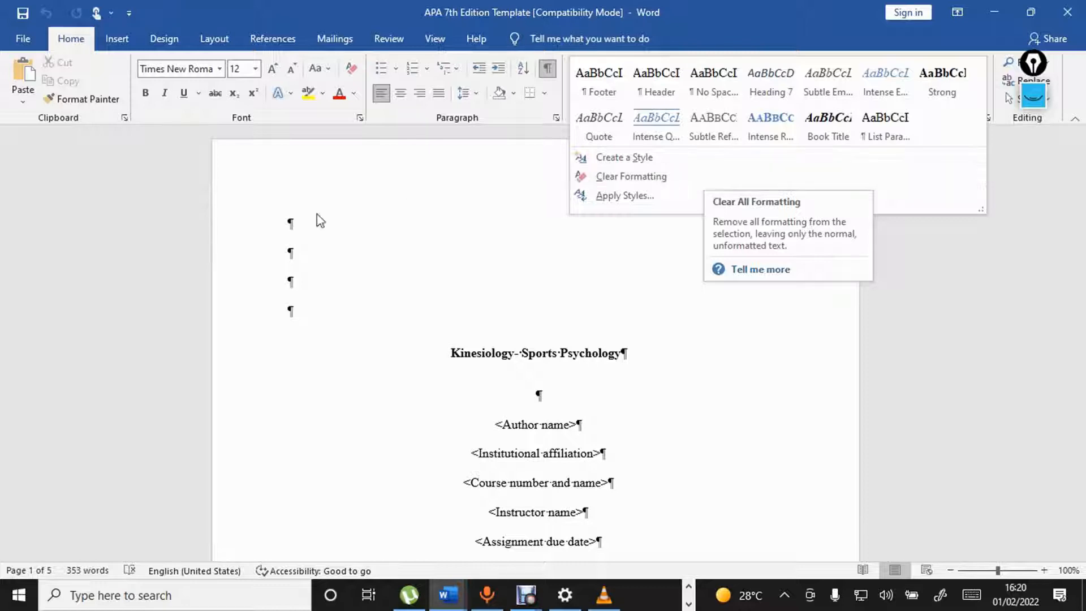
pyautogui.click(325, 310)
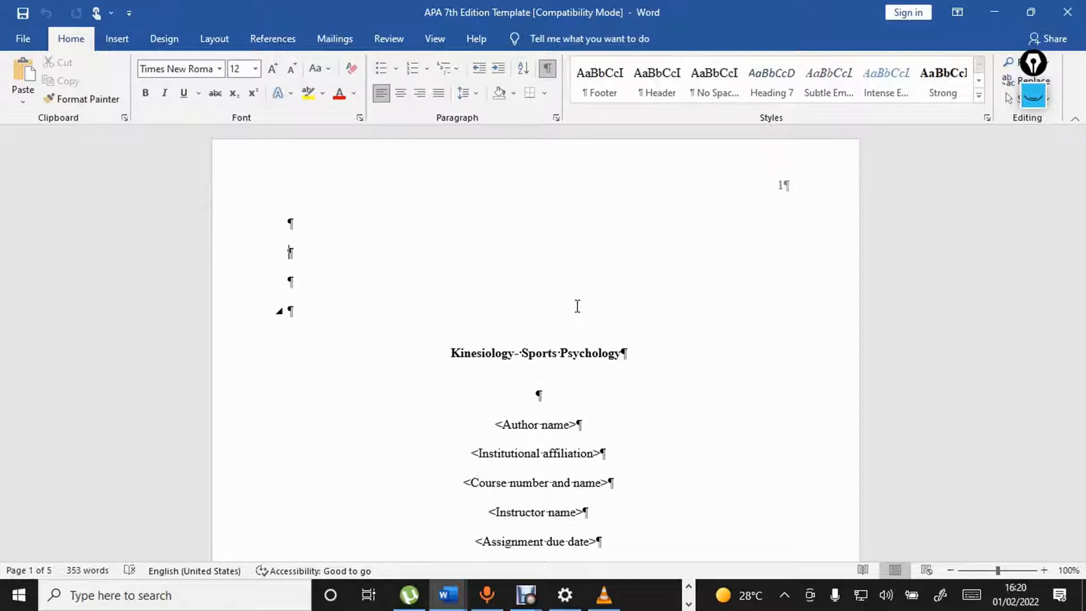
# - Examine the formatting marks throughout the document, from the title page to the last page, and return to the title page
pyautogui.press('Down')
pyautogui.press('Down')
pyautogui.press('Down')
pyautogui.press('Down')
pyautogui.press('Down')
pyautogui.press('Down')
pyautogui.press('Down')
pyautogui.press('Down')
pyautogui.press('Down')
pyautogui.press('Down')
pyautogui.press('Down')
pyautogui.press('Down')
pyautogui.press('Down')
pyautogui.press('Down')
pyautogui.press('Down')
pyautogui.press('Down')
pyautogui.press('Down')
pyautogui.press('Down')
pyautogui.press('Down')
pyautogui.press('Down')
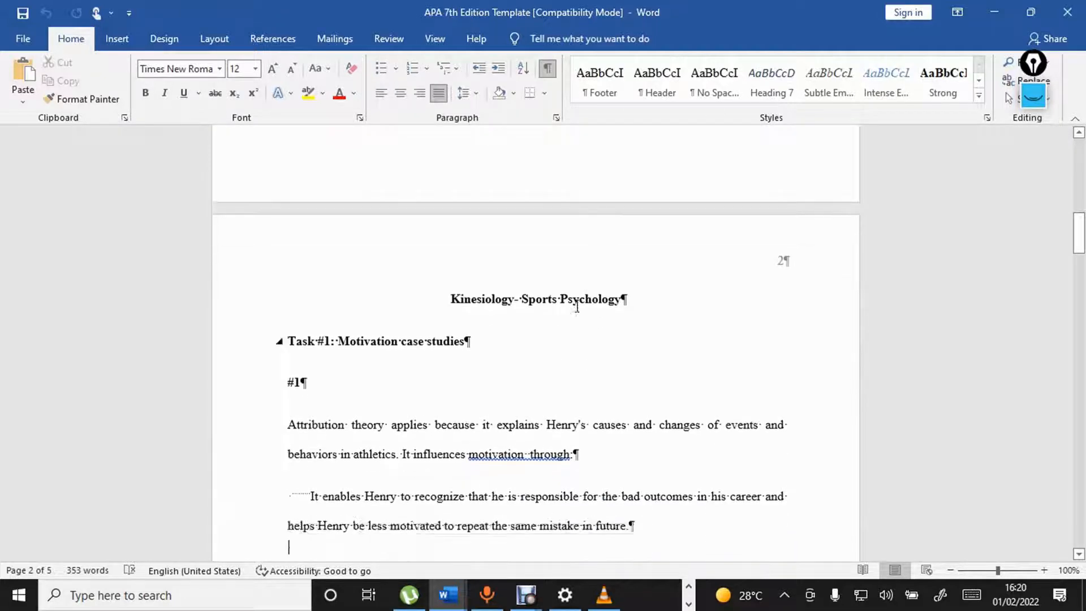
pyautogui.press('Down')
pyautogui.press('Down')
pyautogui.press('Down')
pyautogui.press('Down')
pyautogui.press('Down')
pyautogui.press('Down')
pyautogui.press('Down')
pyautogui.press('Down')
pyautogui.press('Down')
pyautogui.press('Down')
pyautogui.press('Down')
pyautogui.press('Down')
pyautogui.press('Down')
pyautogui.press('Down')
pyautogui.press('Down')
pyautogui.press('Down')
pyautogui.press('Down')
pyautogui.press('Down')
pyautogui.press('Down')
pyautogui.press('Down')
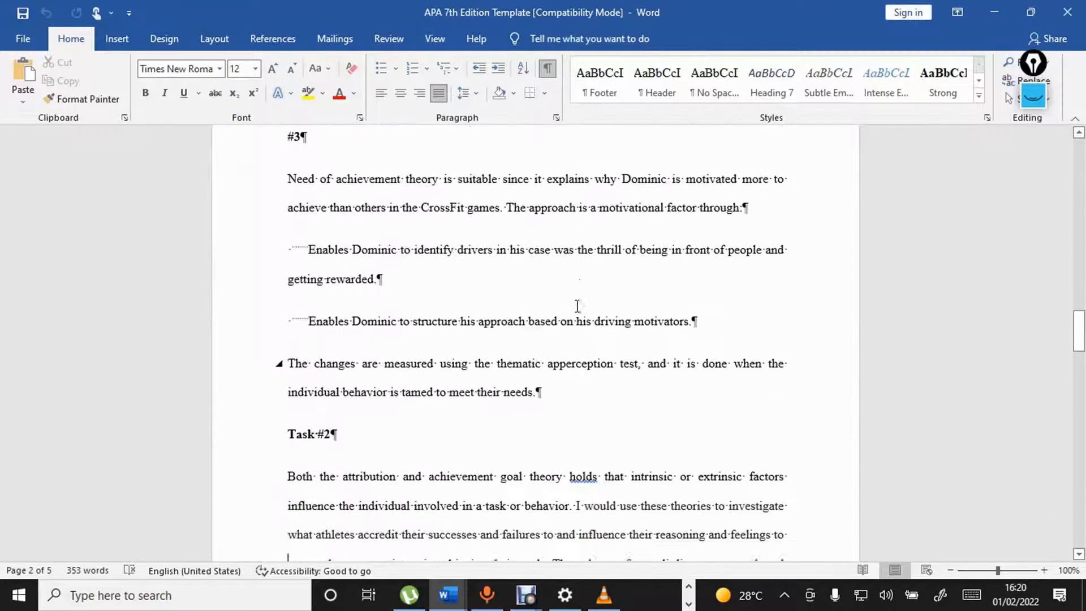
pyautogui.press('Down')
pyautogui.press('Down')
pyautogui.press('Down')
pyautogui.press('Down')
pyautogui.press('Down')
pyautogui.press('Down')
pyautogui.press('Down')
pyautogui.press('Down')
pyautogui.press('Down')
pyautogui.press('Down')
pyautogui.press('Down')
pyautogui.press('Down')
pyautogui.press('Down')
pyautogui.press('Down')
pyautogui.press('Down')
pyautogui.press('Down')
pyautogui.press('Down')
pyautogui.press('Down')
pyautogui.press('Down')
pyautogui.press('Down')
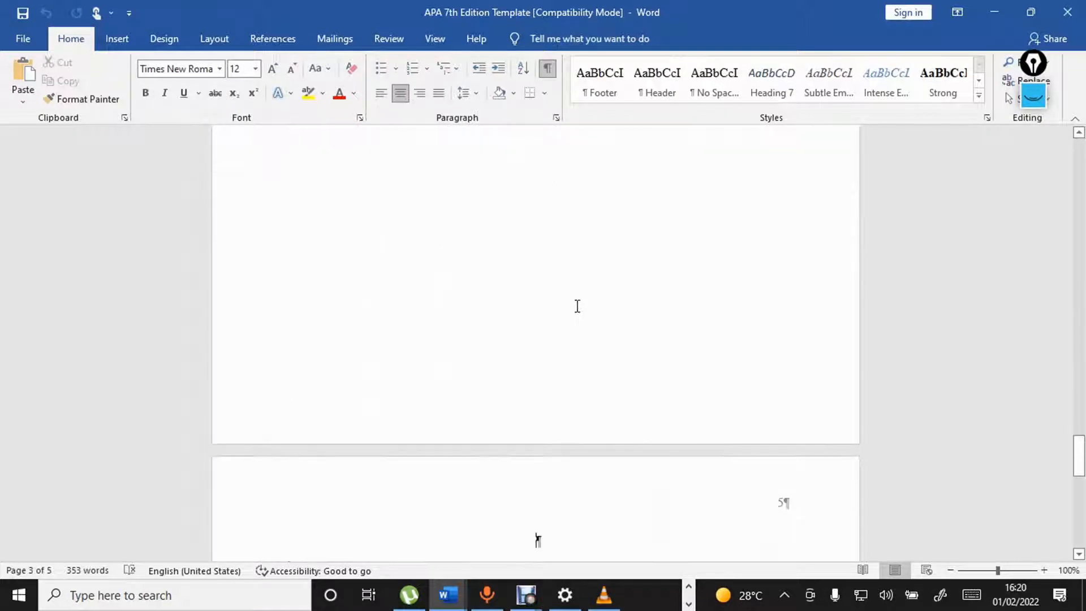
pyautogui.press('Down')
pyautogui.press('Down')
pyautogui.press('Down')
pyautogui.press('Down')
pyautogui.press('Down')
pyautogui.press('Down')
pyautogui.press('Down')
pyautogui.press('Down')
pyautogui.press('Down')
pyautogui.press('Down')
pyautogui.press('Down')
pyautogui.press('Down')
pyautogui.press('Down')
pyautogui.press('Down')
pyautogui.press('Down')
pyautogui.press('Down')
pyautogui.press('Down')
pyautogui.press('Down')
pyautogui.press('Down')
pyautogui.press('Down')
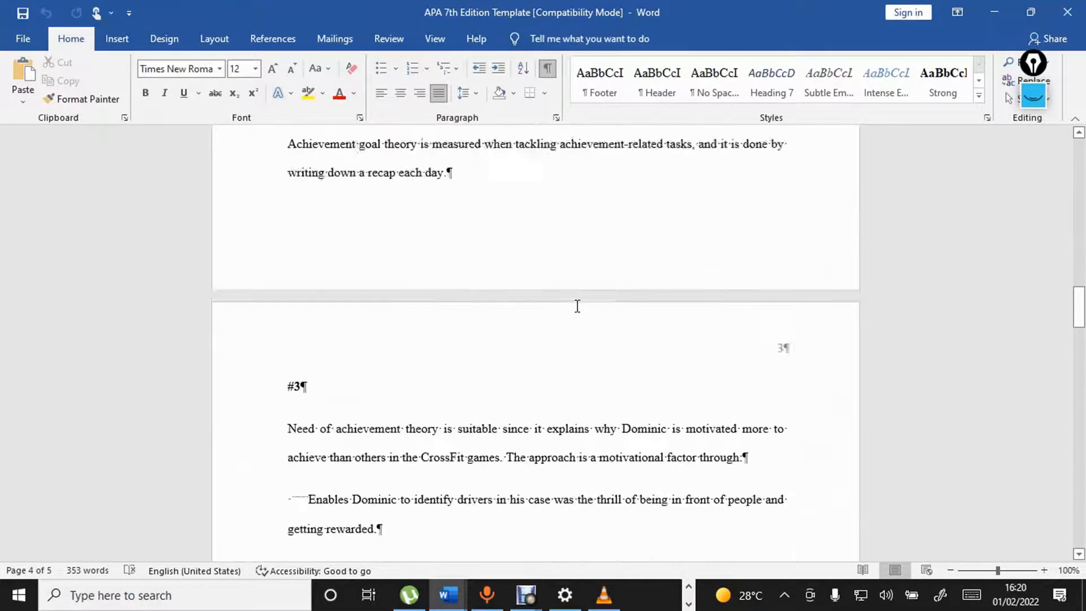
pyautogui.press('pageup')
pyautogui.press('pageup')
pyautogui.press('pageup')
pyautogui.press('pageup')
pyautogui.press('pageup')
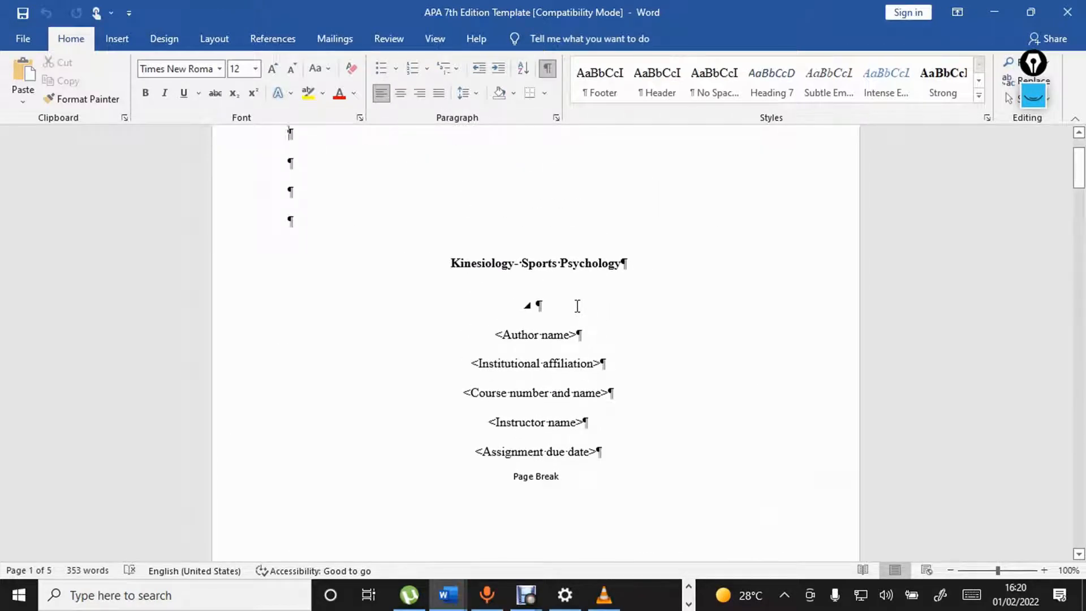
# - Clear the old annotation, circle the tab marks before the two indented paragraphs under #1 in pink, remove the circles and hide the overlay
pyautogui.press('Down')
pyautogui.press('Down')
pyautogui.press('Down')
pyautogui.press('Down')
pyautogui.press('Down')
pyautogui.press('Down')
pyautogui.press('Down')
pyautogui.press('Down')
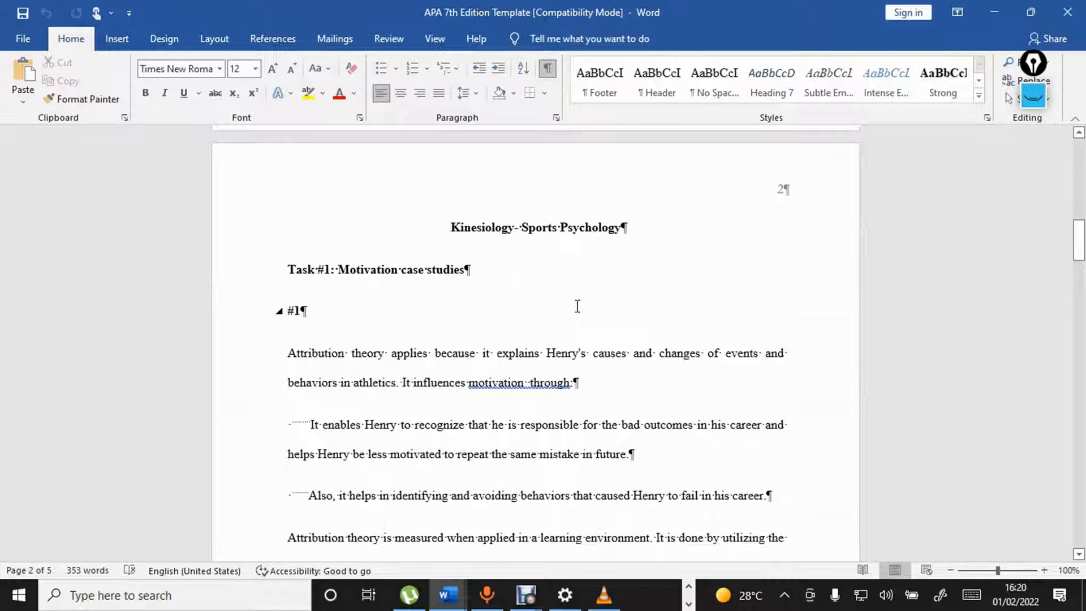
pyautogui.scroll(-2, 577, 306)
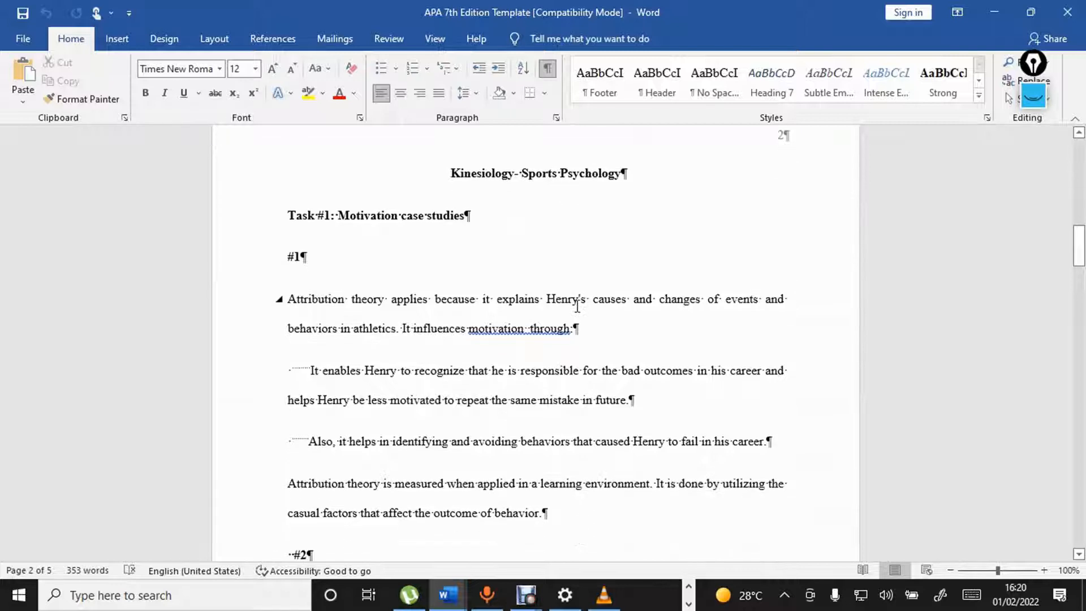
pyautogui.click(1033, 98)
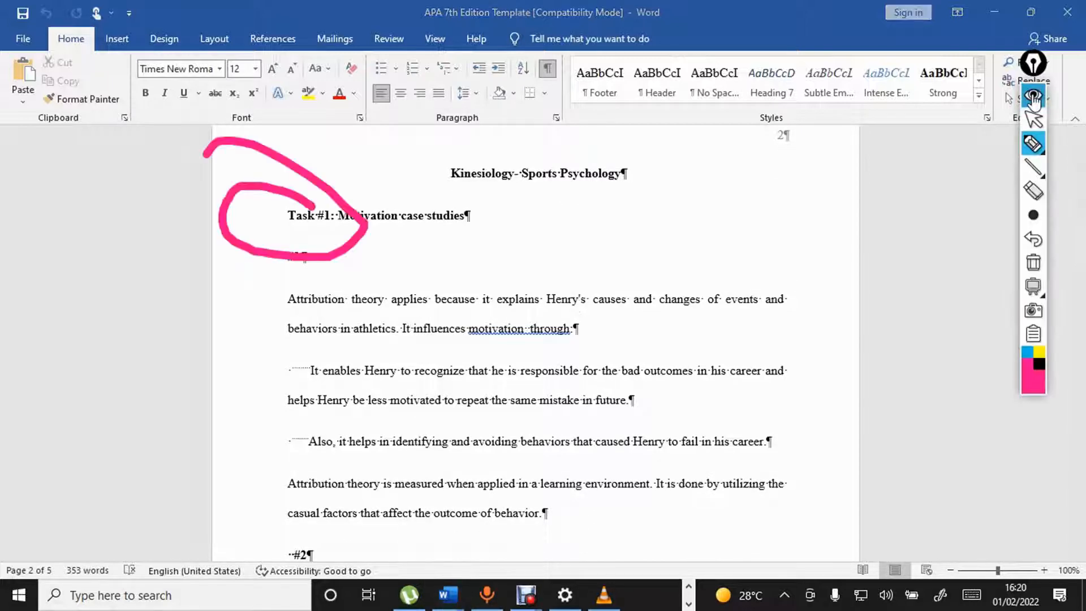
pyautogui.click(1034, 264)
pyautogui.moveTo(314, 344); pyautogui.dragTo(271, 368)
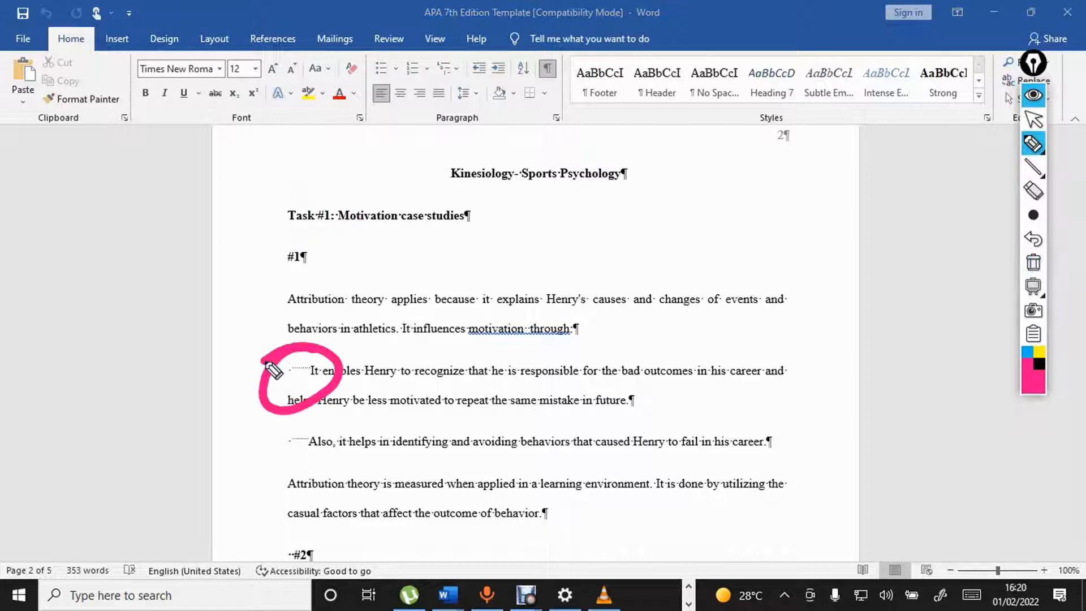
pyautogui.moveTo(317, 423); pyautogui.dragTo(278, 444)
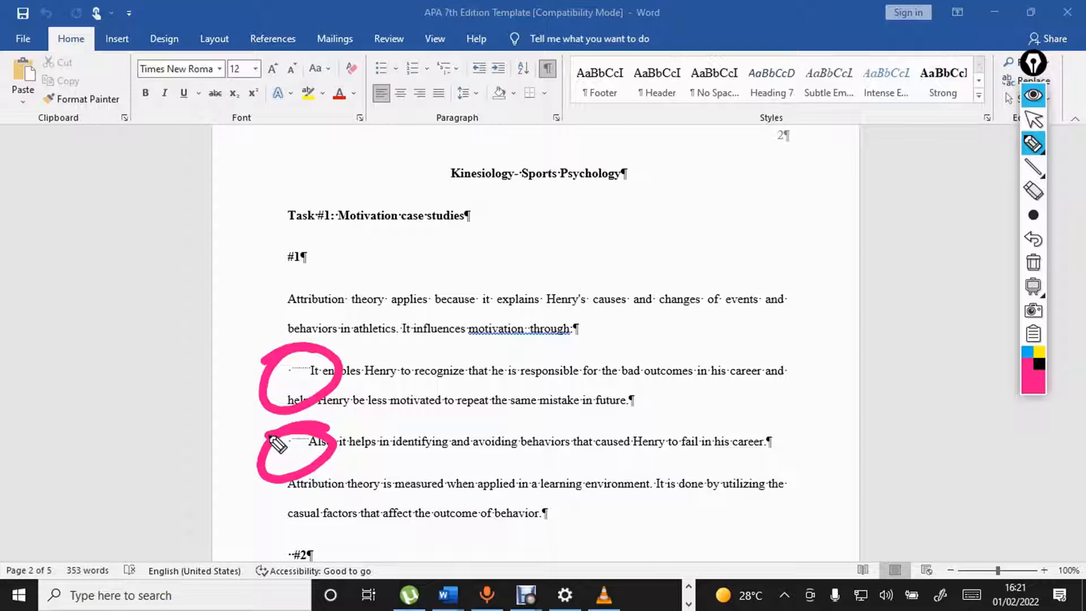
pyautogui.click(1034, 264)
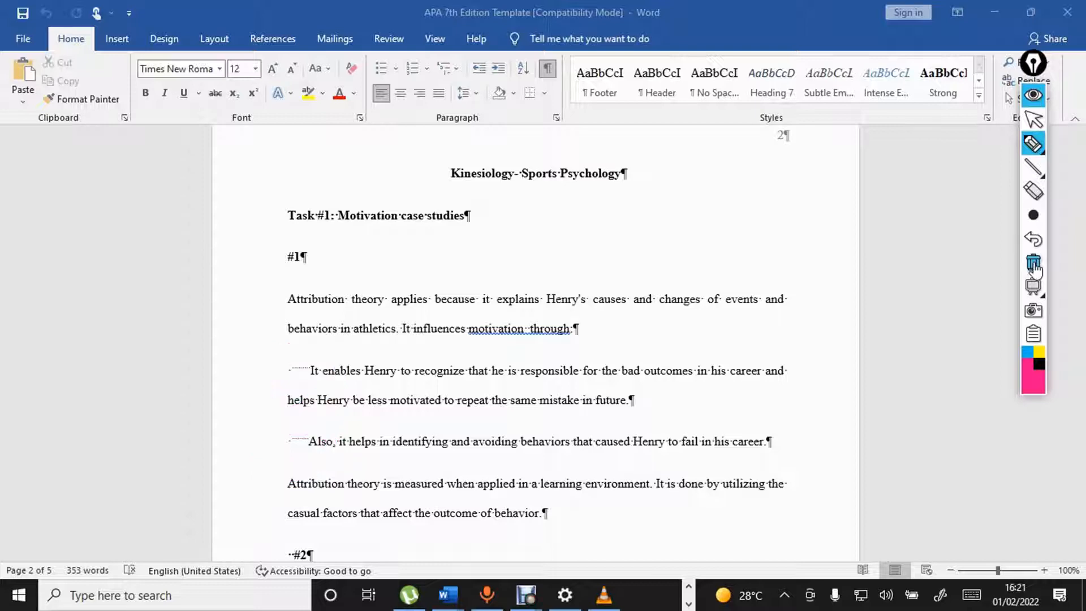
pyautogui.click(1037, 102)
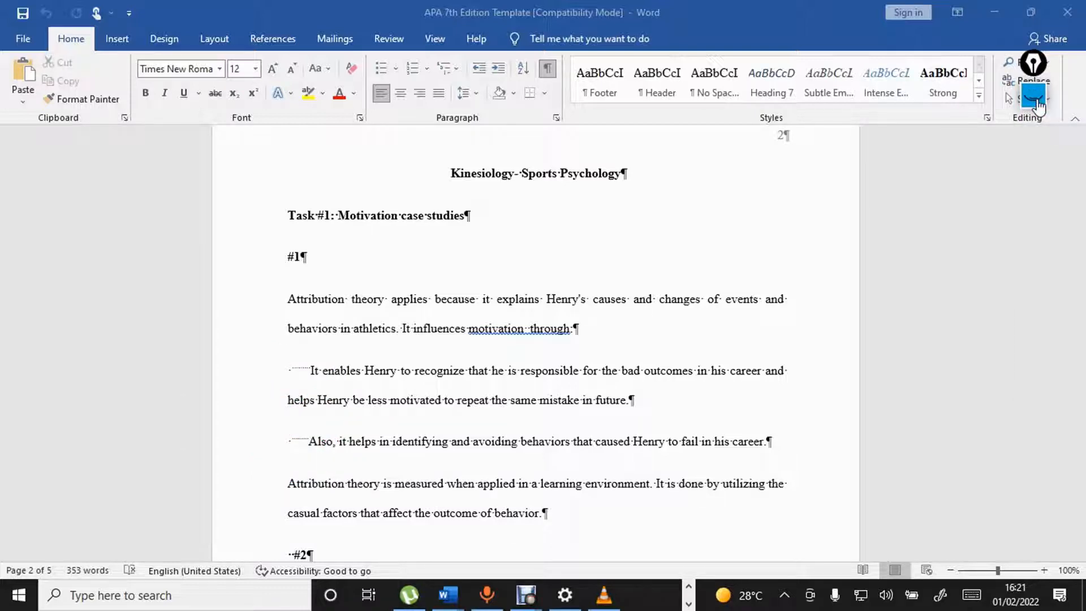
# - Circle the extra space between "motivation" and "through" under #1 in pink, clear the mark and hide the annotation overlay
pyautogui.click(1037, 103)
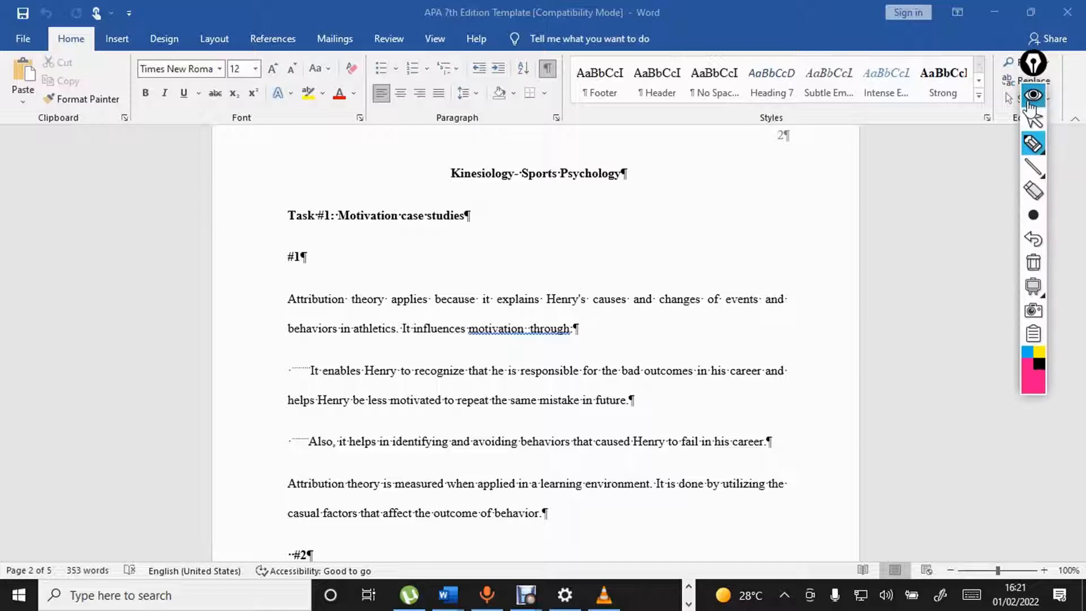
pyautogui.moveTo(534, 312); pyautogui.dragTo(529, 352)
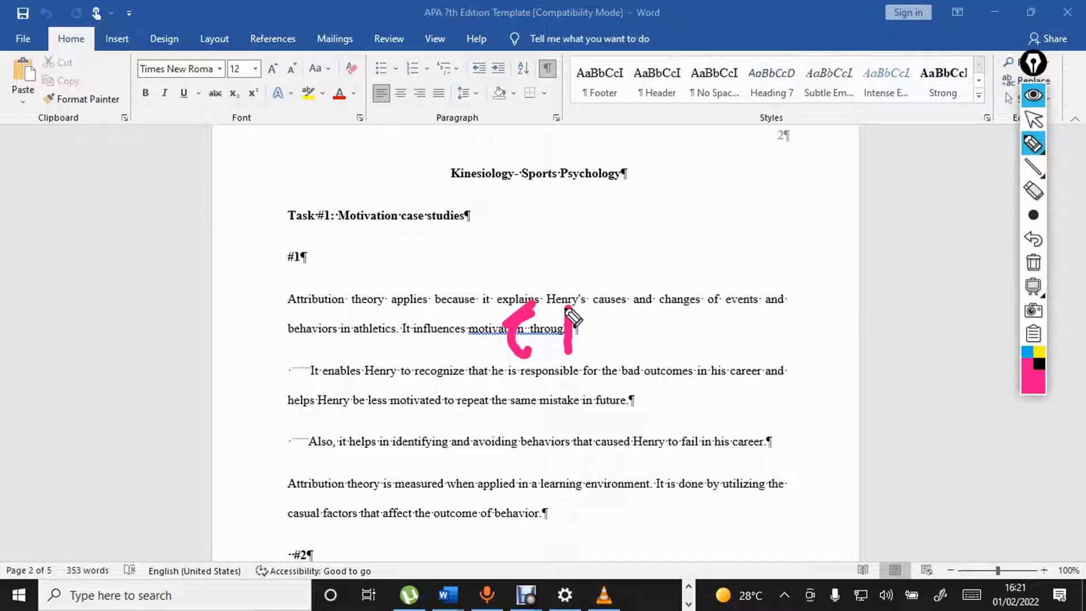
pyautogui.moveTo(571, 312)
pyautogui.mouseDown()
pyautogui.moveTo(523, 305)
pyautogui.moveTo(519, 360)
pyautogui.moveTo(572, 346)
pyautogui.mouseUp()
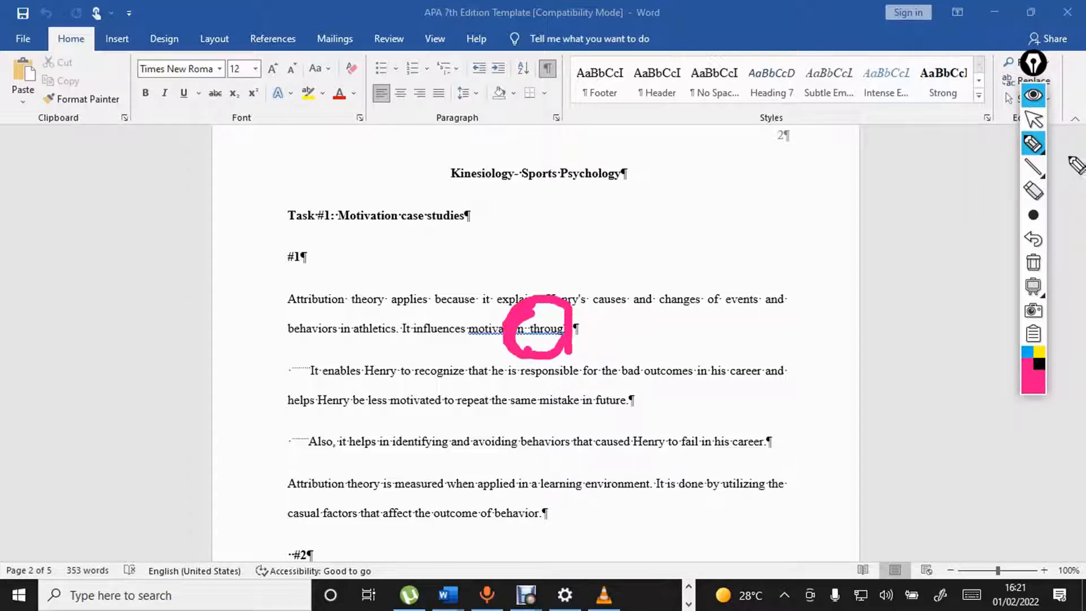
pyautogui.click(1040, 267)
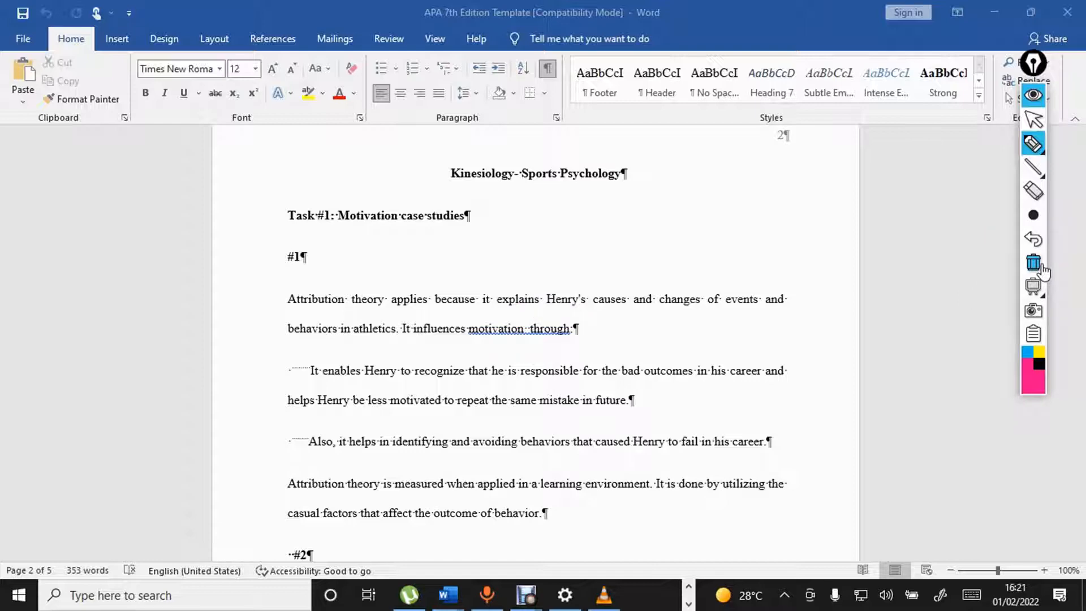
pyautogui.click(1037, 102)
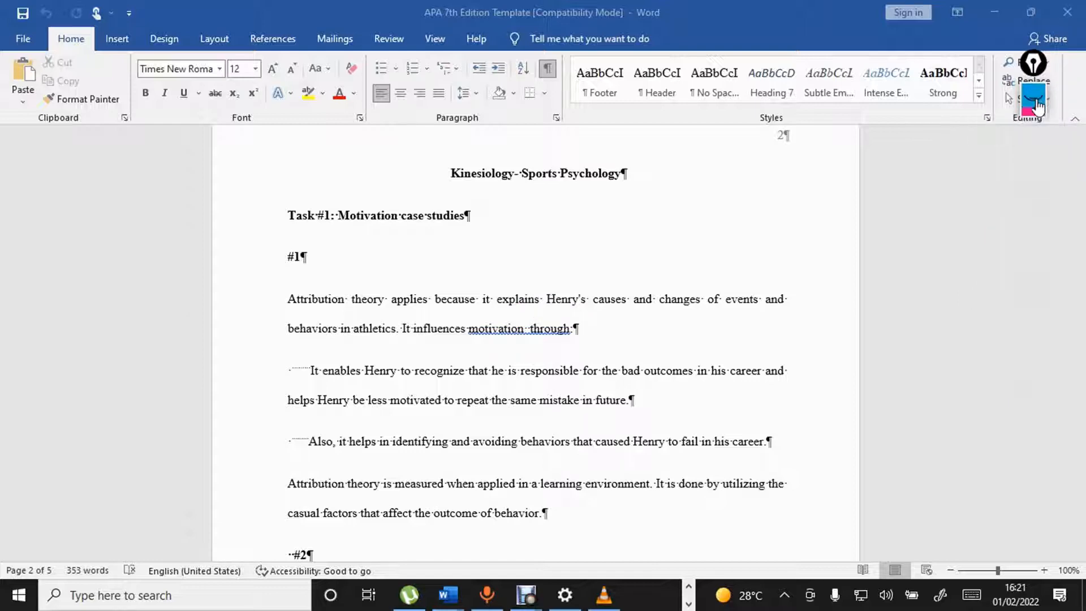
# - Draw a vertical pink line across the starts of the two indented paragraphs under #2 to compare their indents, and clear it
pyautogui.scroll(-10, 1039, 104)
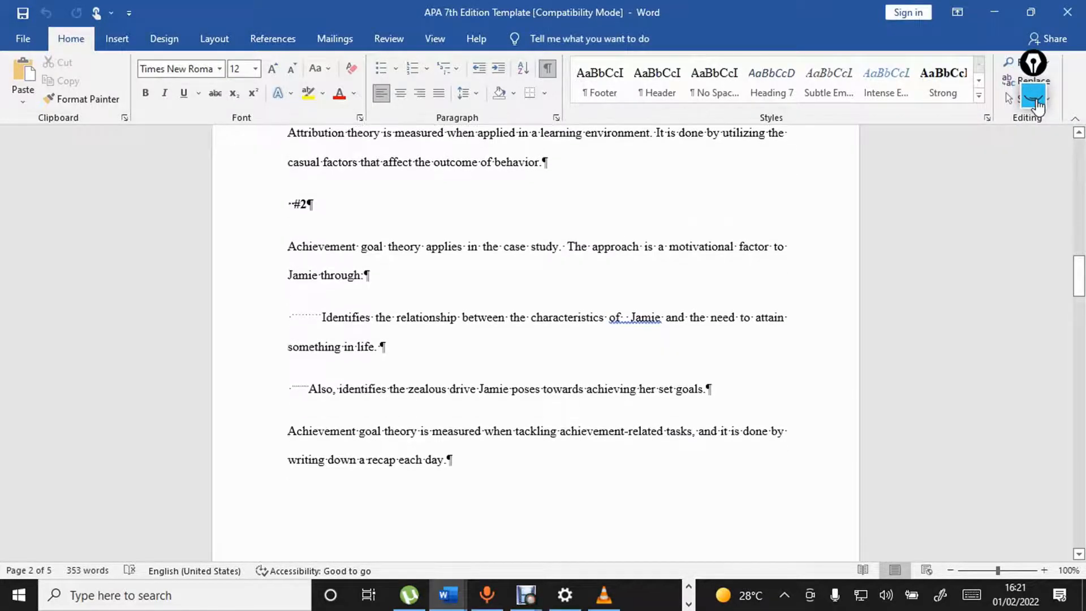
pyautogui.scroll(-1, 1039, 105)
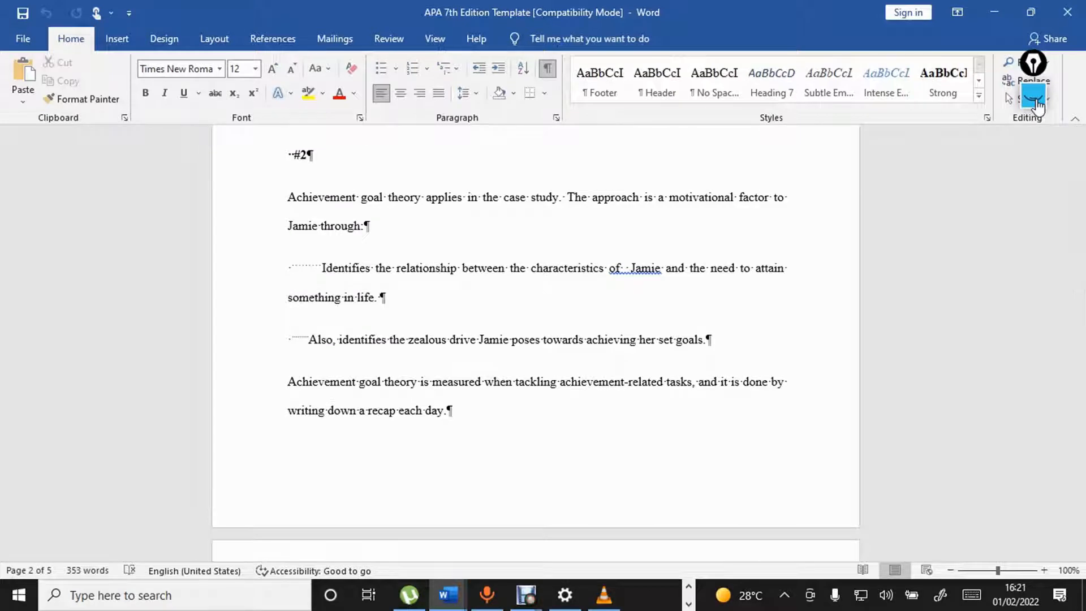
pyautogui.click(1043, 97)
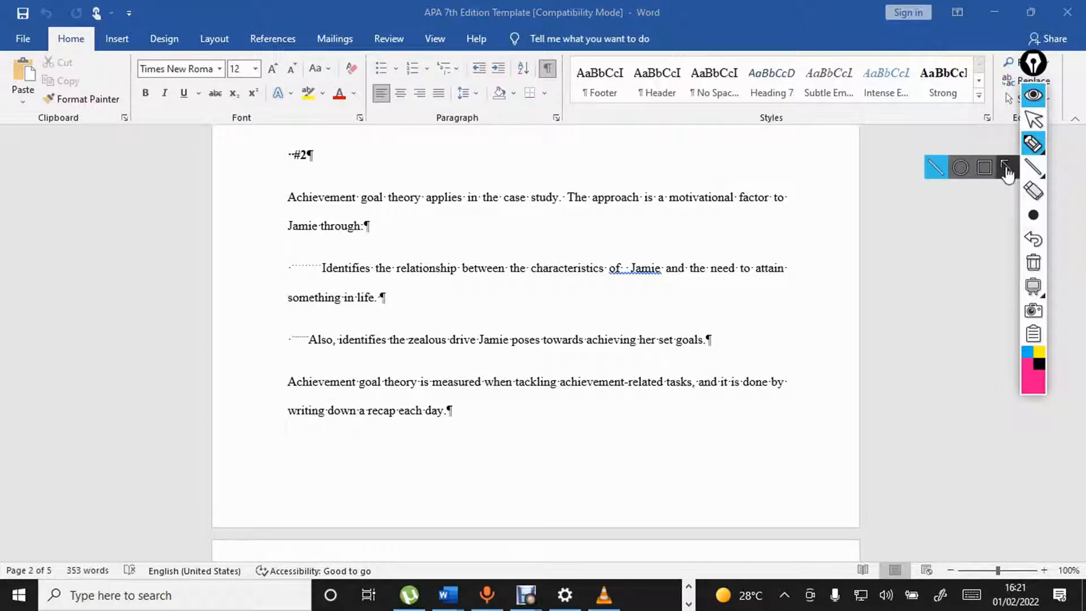
pyautogui.click(937, 168)
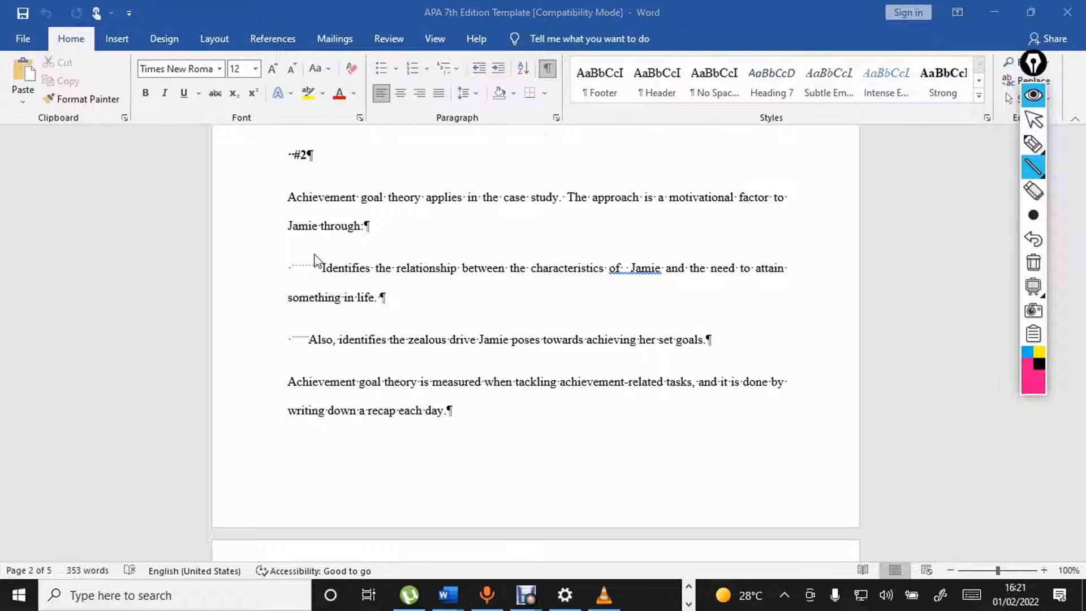
pyautogui.moveTo(320, 255); pyautogui.dragTo(321, 367)
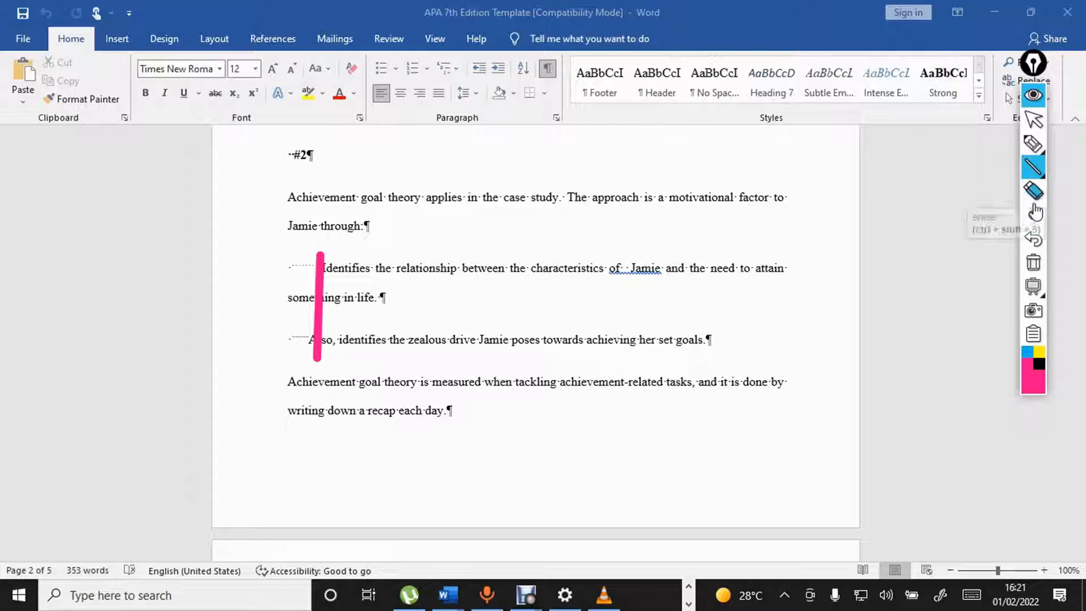
pyautogui.click(1034, 263)
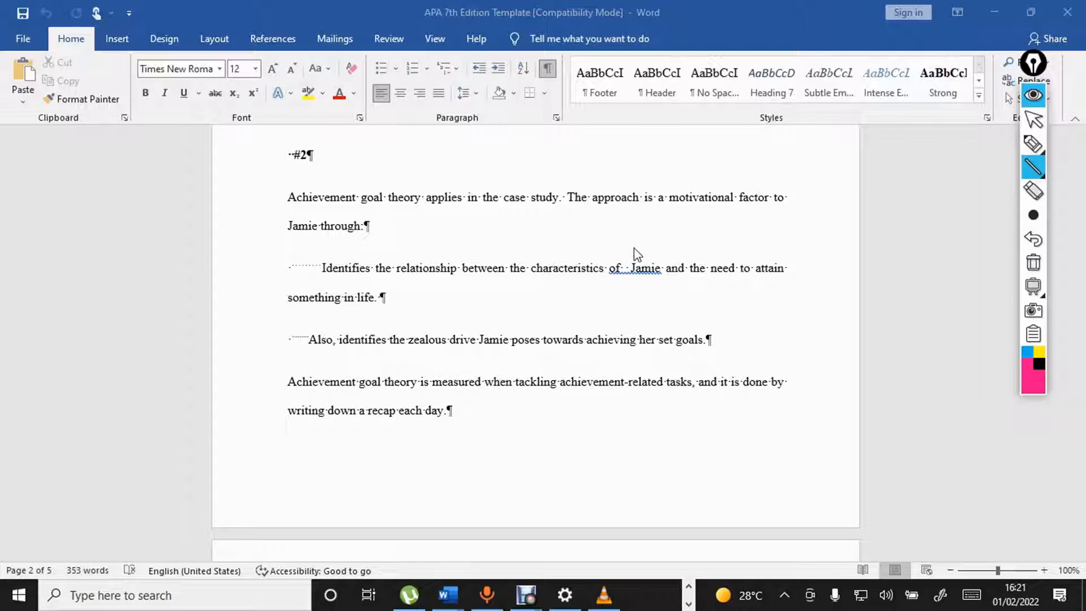
# - Circle the extra space after "characteristics of" under #2 with the pink pen, clear the circle and hide the annotation overlay
pyautogui.click(1035, 148)
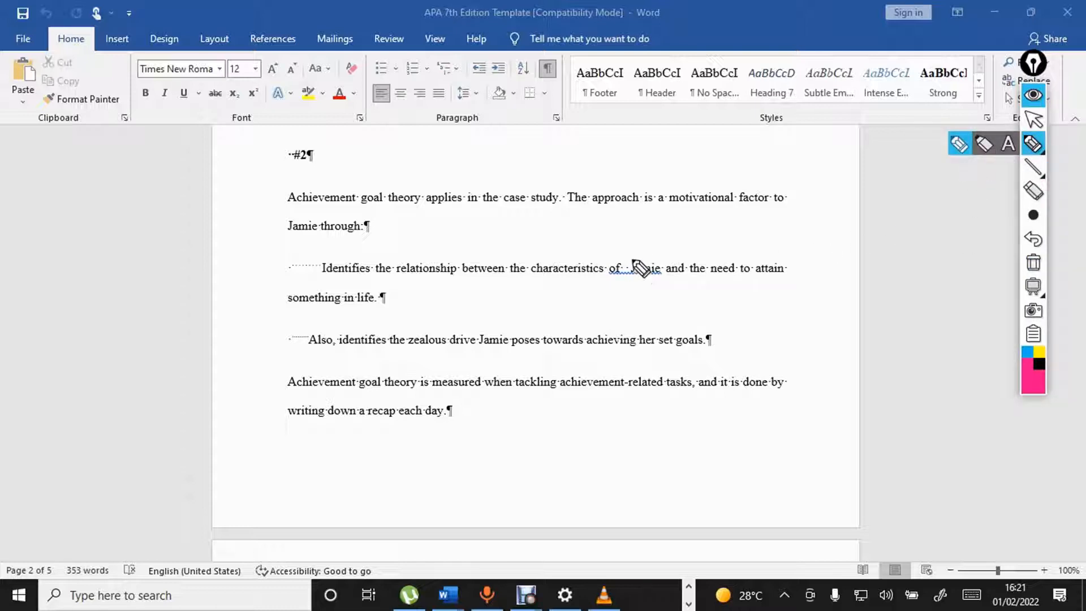
pyautogui.moveTo(636, 263)
pyautogui.mouseDown()
pyautogui.moveTo(626, 265)
pyautogui.moveTo(682, 297)
pyautogui.moveTo(572, 274)
pyautogui.mouseUp()
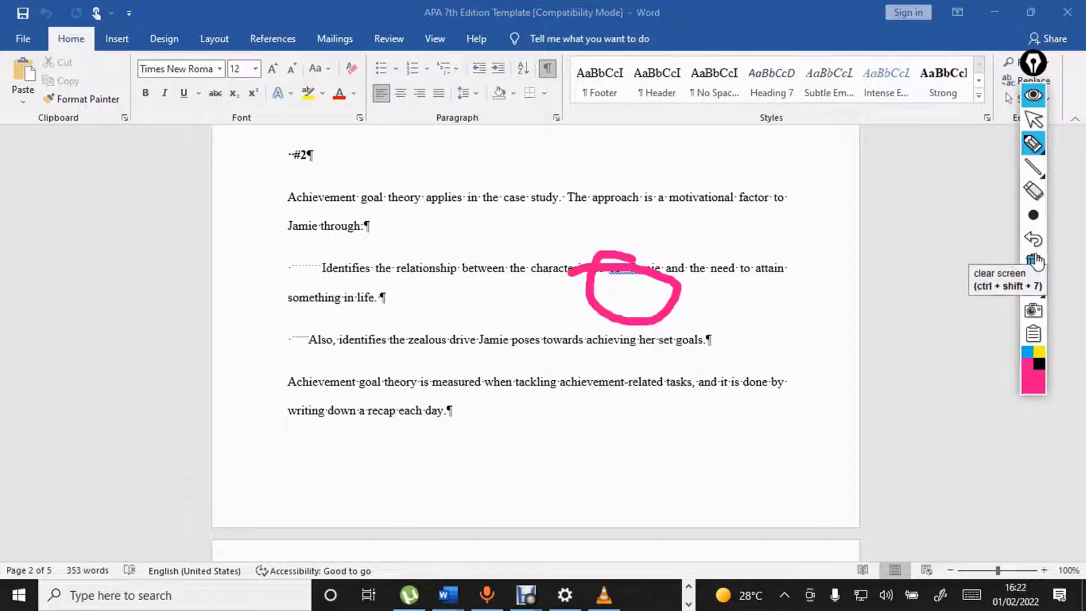
pyautogui.click(1035, 260)
pyautogui.click(1035, 97)
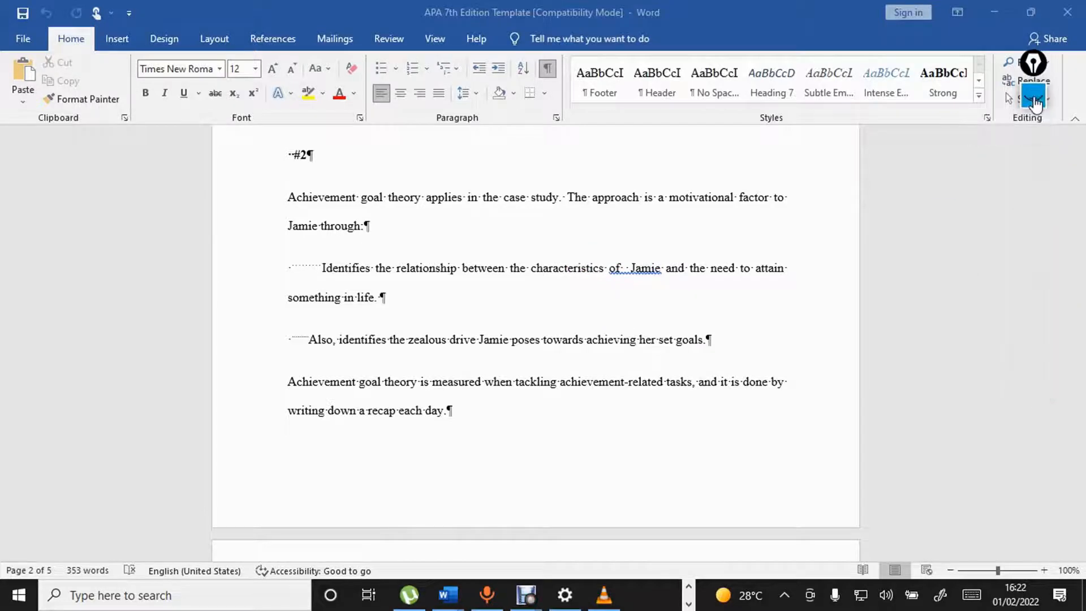
# - Circle the four empty paragraph marks below the Task #2 text on page 3 in pink and clear the annotation
pyautogui.scroll(-10, 1035, 103)
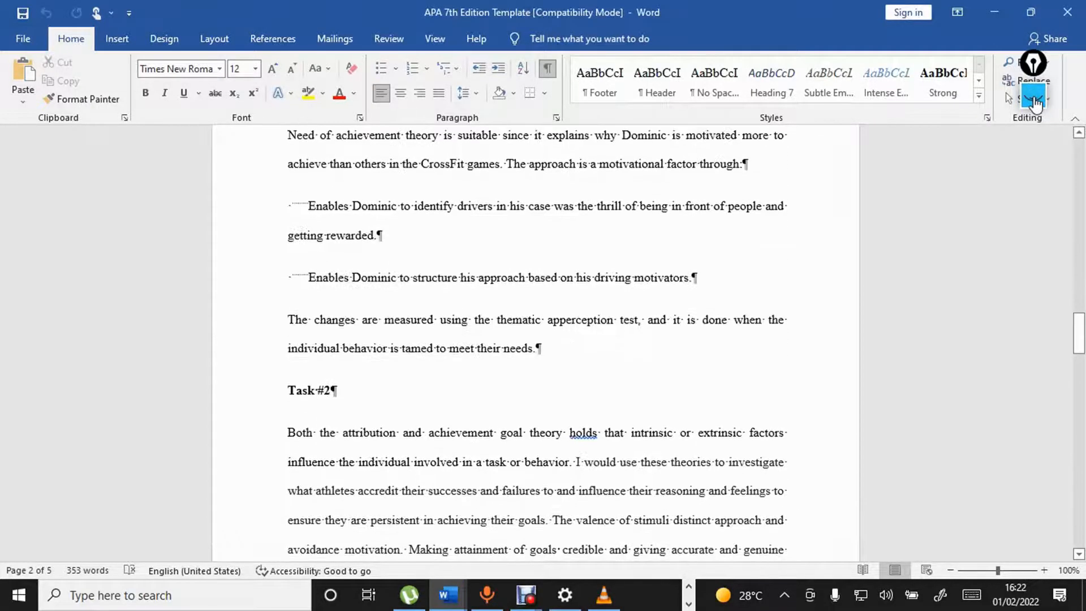
pyautogui.scroll(-4, 1035, 105)
pyautogui.scroll(2, 1036, 105)
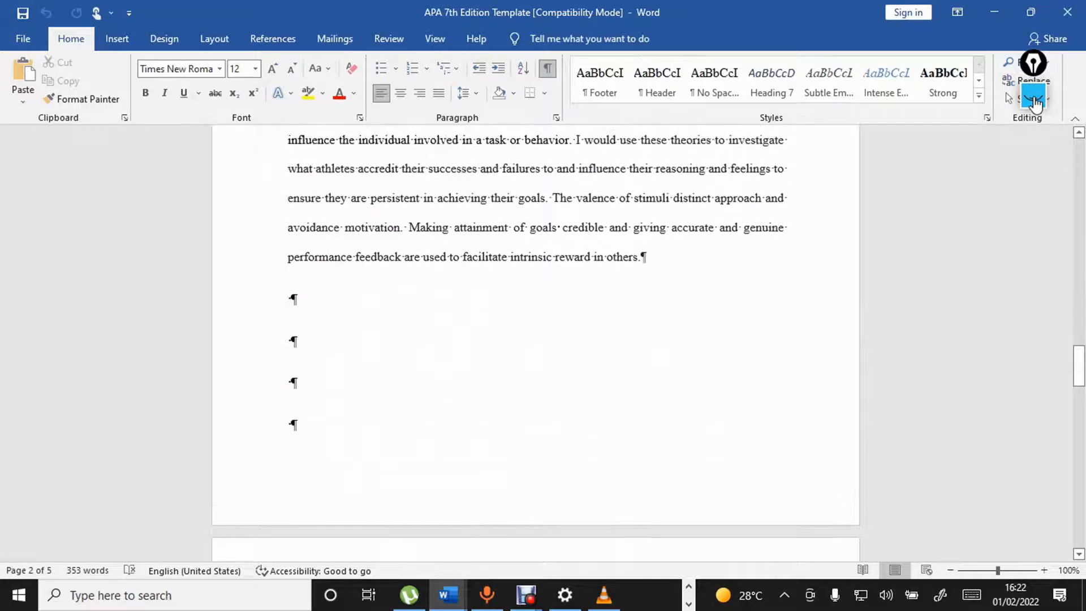
pyautogui.click(1034, 98)
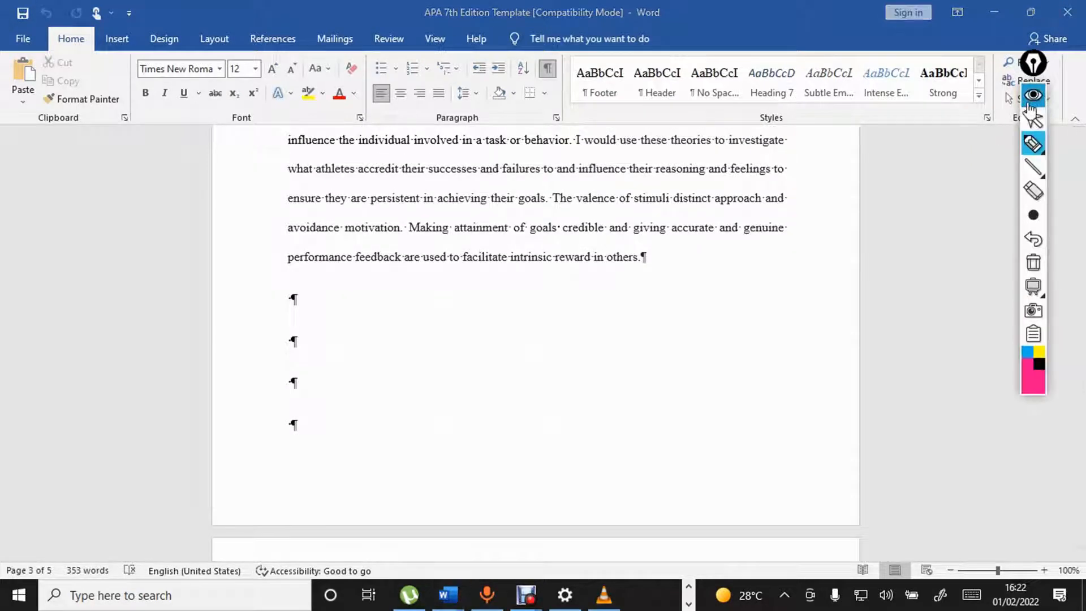
pyautogui.moveTo(298, 461)
pyautogui.mouseDown()
pyautogui.moveTo(371, 407)
pyautogui.moveTo(213, 284)
pyautogui.moveTo(442, 473)
pyautogui.moveTo(9, 298)
pyautogui.mouseUp()
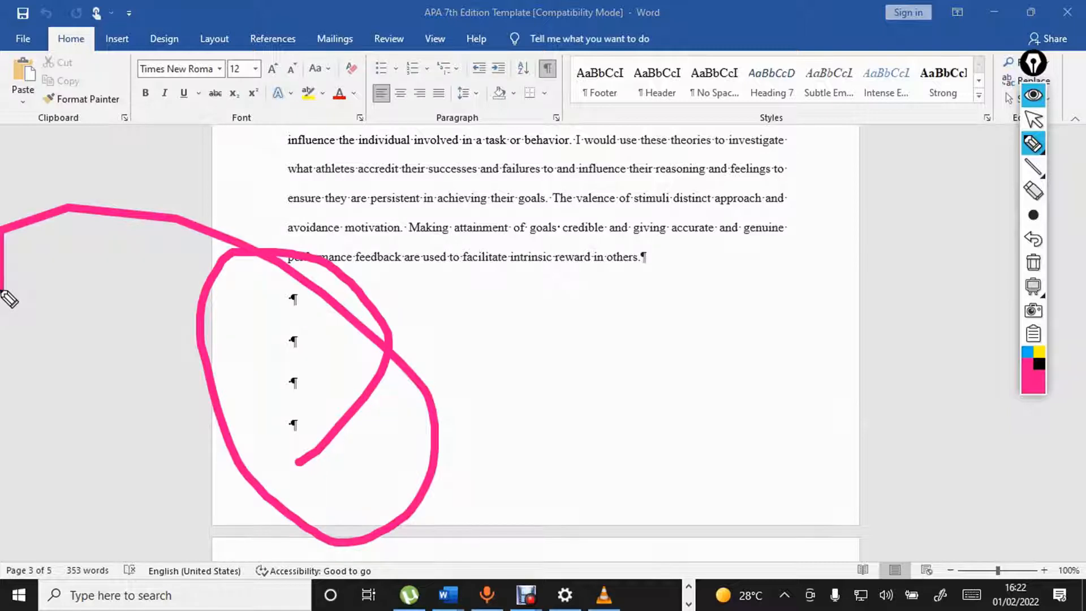
pyautogui.click(1038, 268)
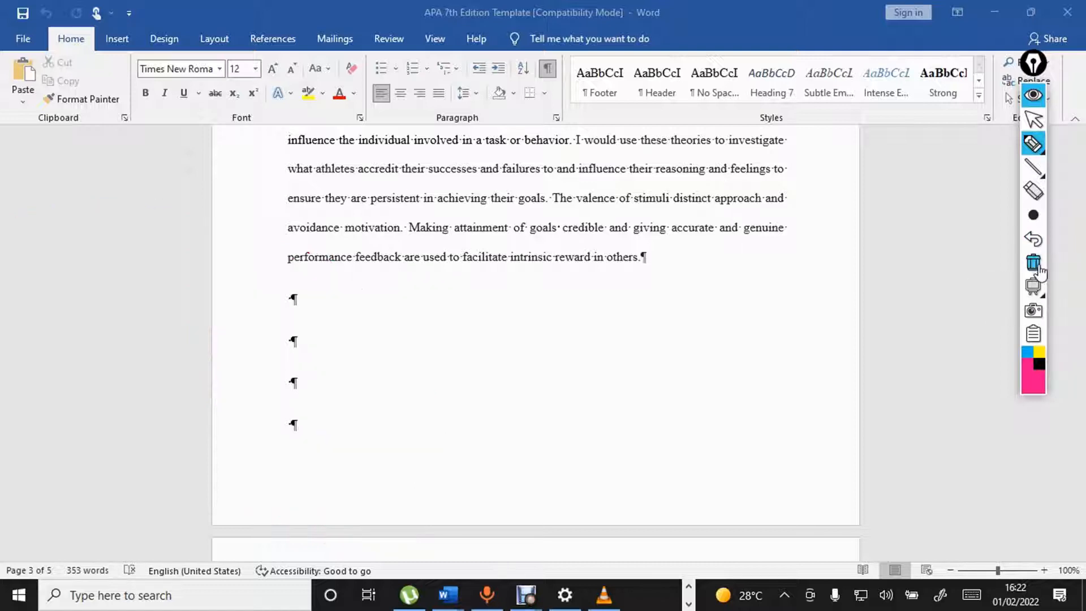
# - Hide the annotation overlay and examine the empty paragraphs and the page break on pages 4 and 5
pyautogui.click(1033, 95)
pyautogui.scroll(-6, 1031, 99)
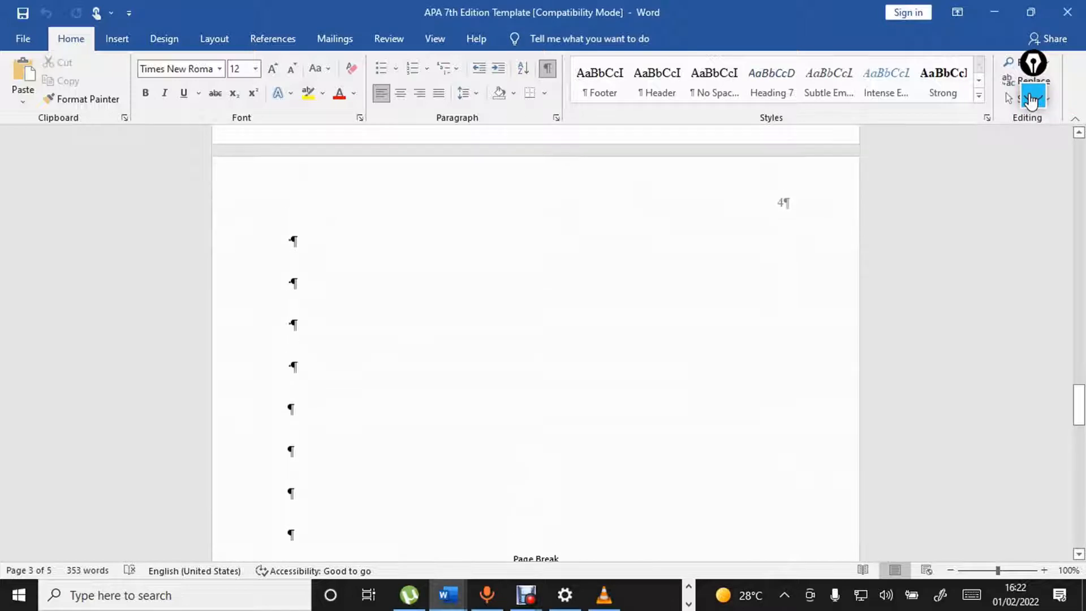
pyautogui.scroll(-5, 1031, 100)
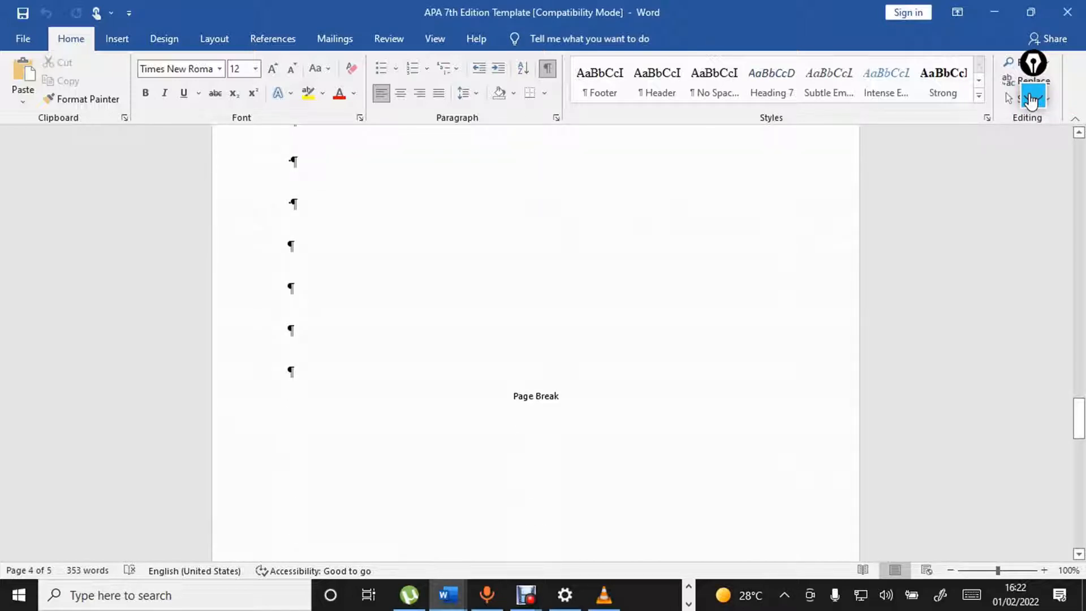
pyautogui.scroll(-10, 1031, 99)
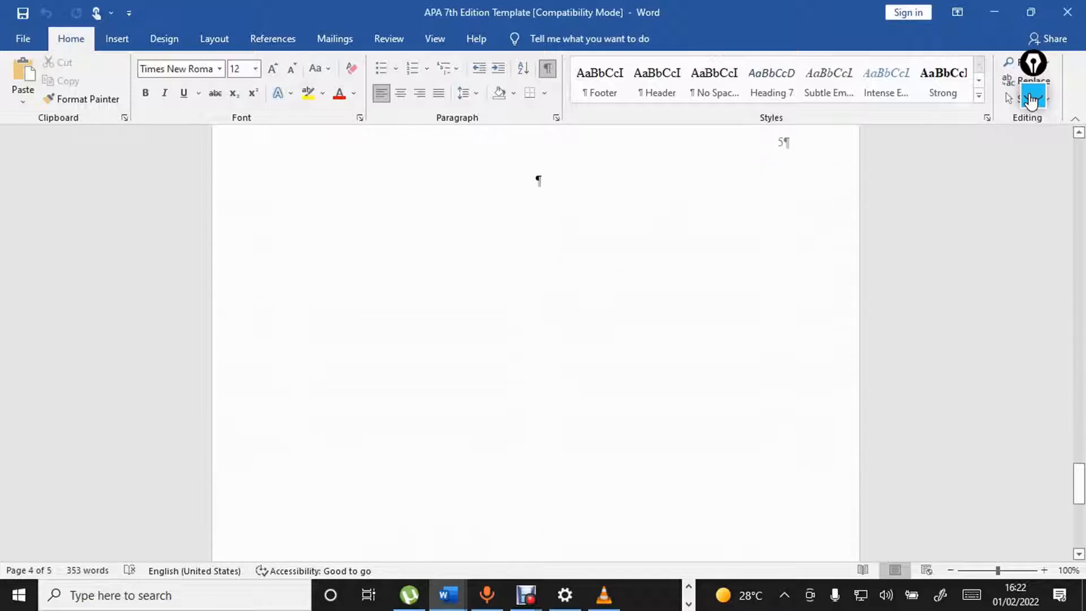
pyautogui.scroll(-1, 1030, 99)
pyautogui.scroll(6, 1031, 100)
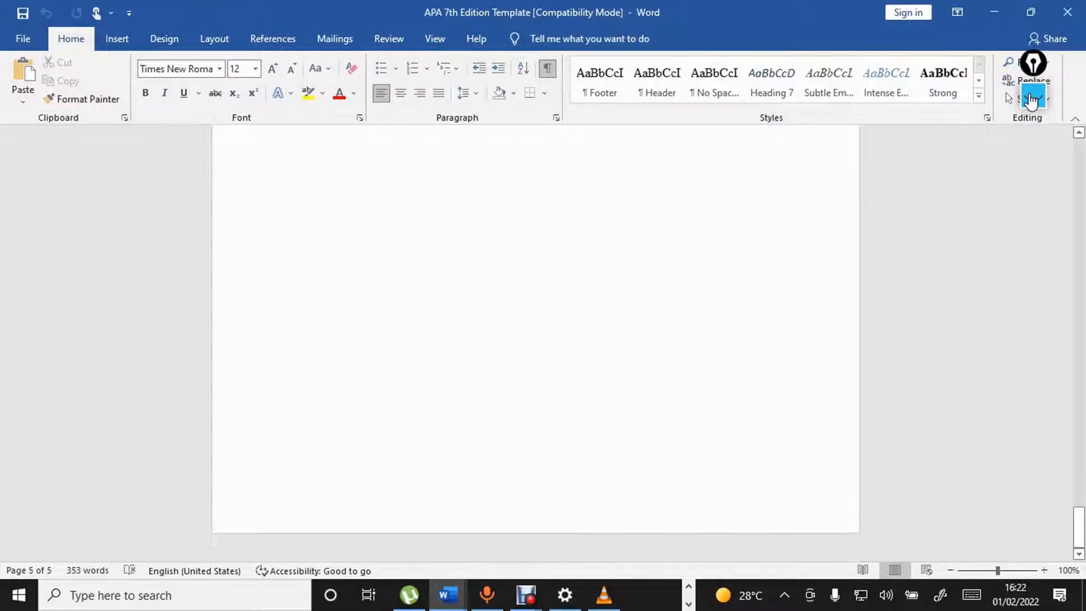
pyautogui.scroll(20, 1031, 99)
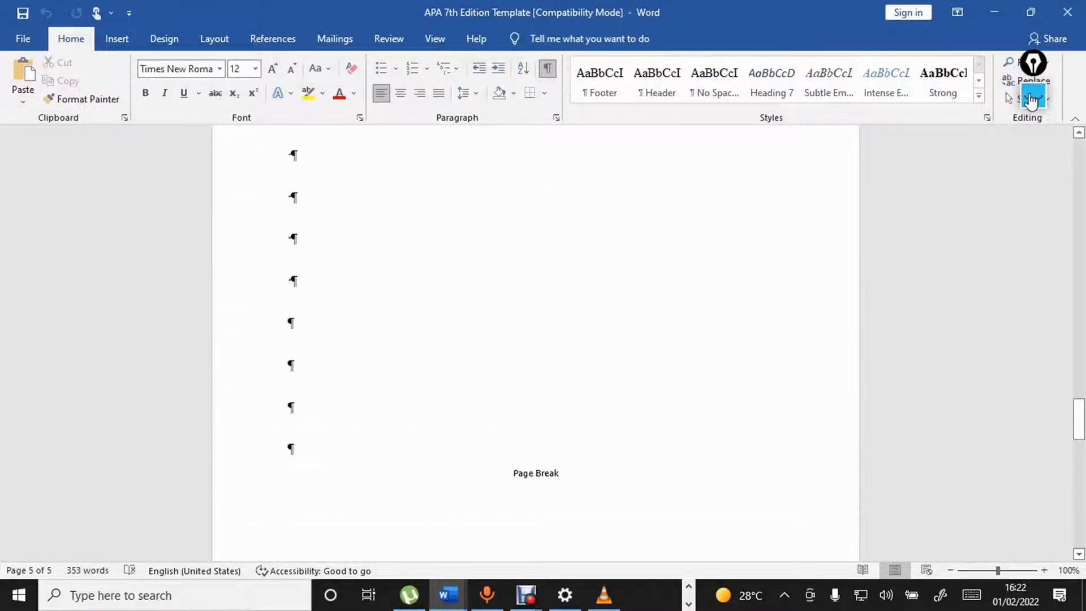
pyautogui.scroll(-18, 1031, 99)
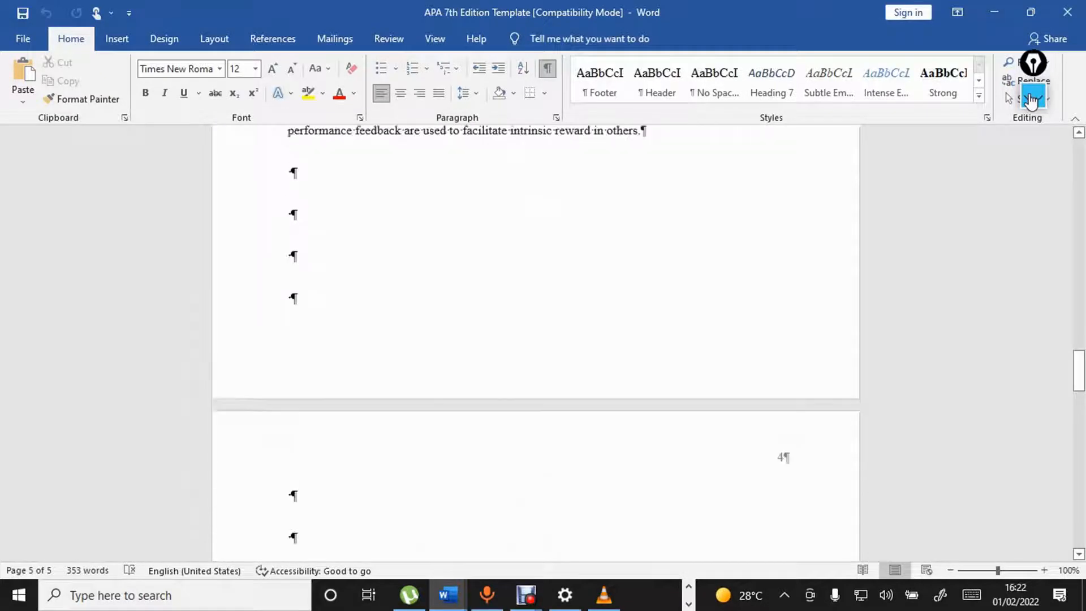
pyautogui.scroll(-15, 1031, 99)
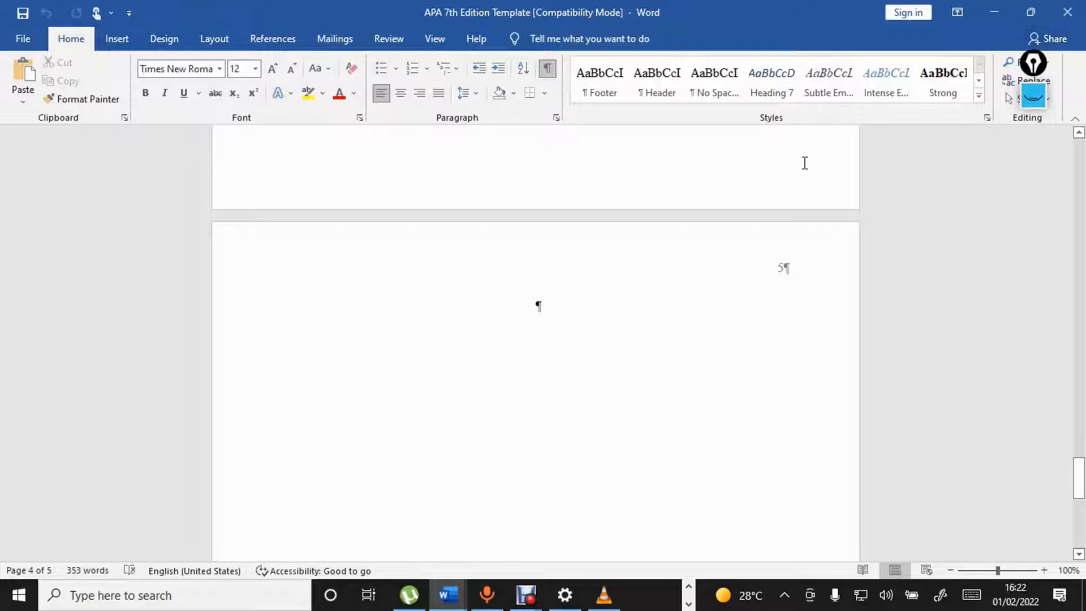
# - Delete the blank paragraph on page 5, the page break before it and the last empty paragraphs on page 4
pyautogui.hotkey('ctrl', 'l')
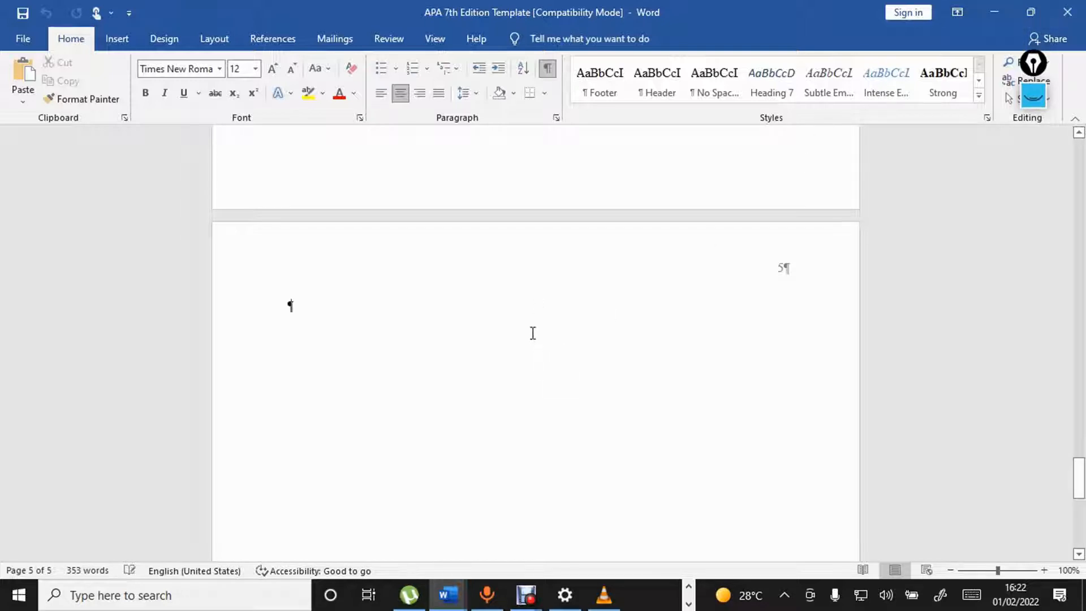
pyautogui.scroll(-3, 533, 333)
pyautogui.press('BackSpace')
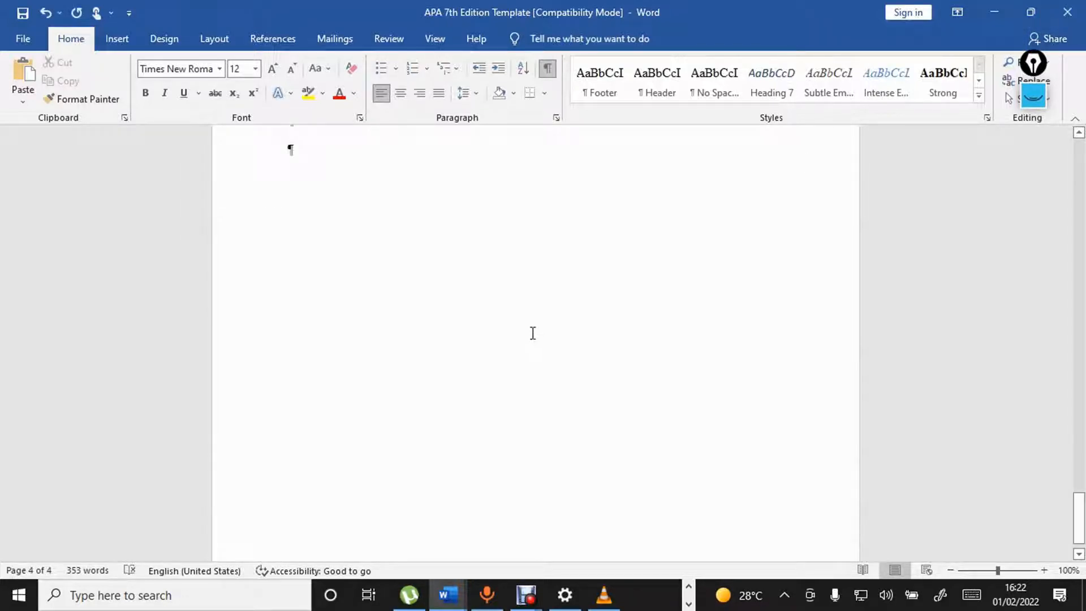
pyautogui.press('BackSpace')
pyautogui.press('BackSpace')
pyautogui.press('BackSpace')
pyautogui.press('BackSpace')
pyautogui.press('BackSpace')
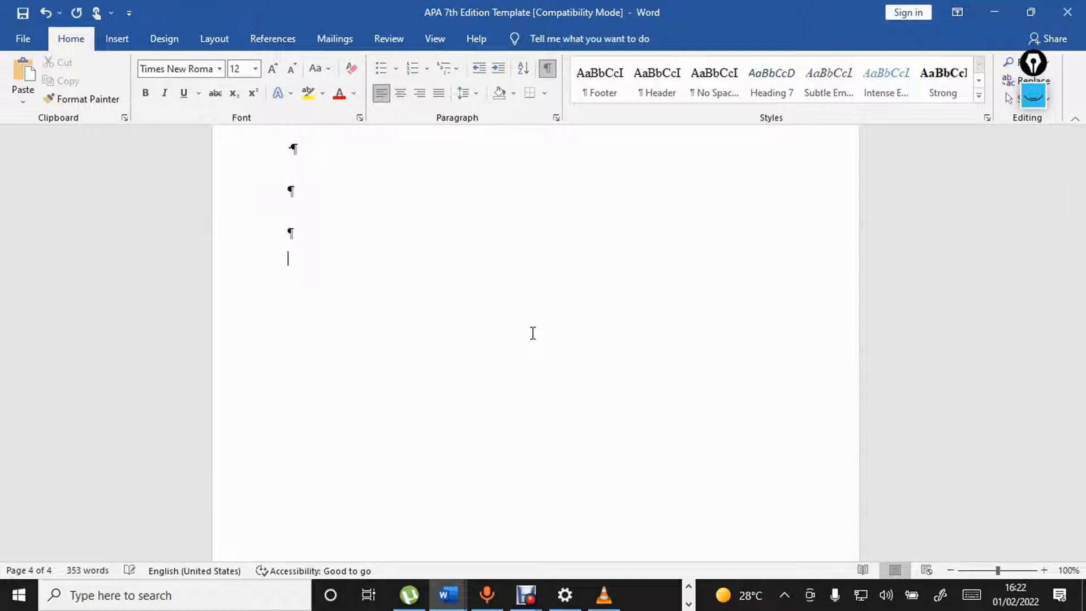
pyautogui.press('BackSpace')
# - Delete the remaining empty paragraphs up to the end of the Task #2 text and save the document
pyautogui.scroll(10, 533, 333)
pyautogui.scroll(-3, 533, 333)
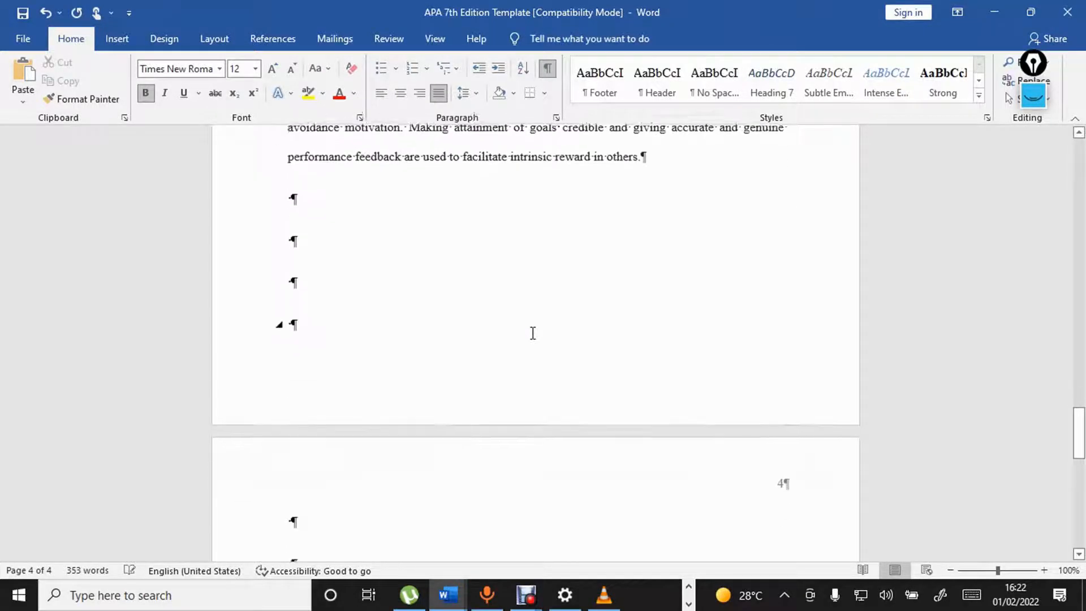
pyautogui.scroll(-3, 533, 333)
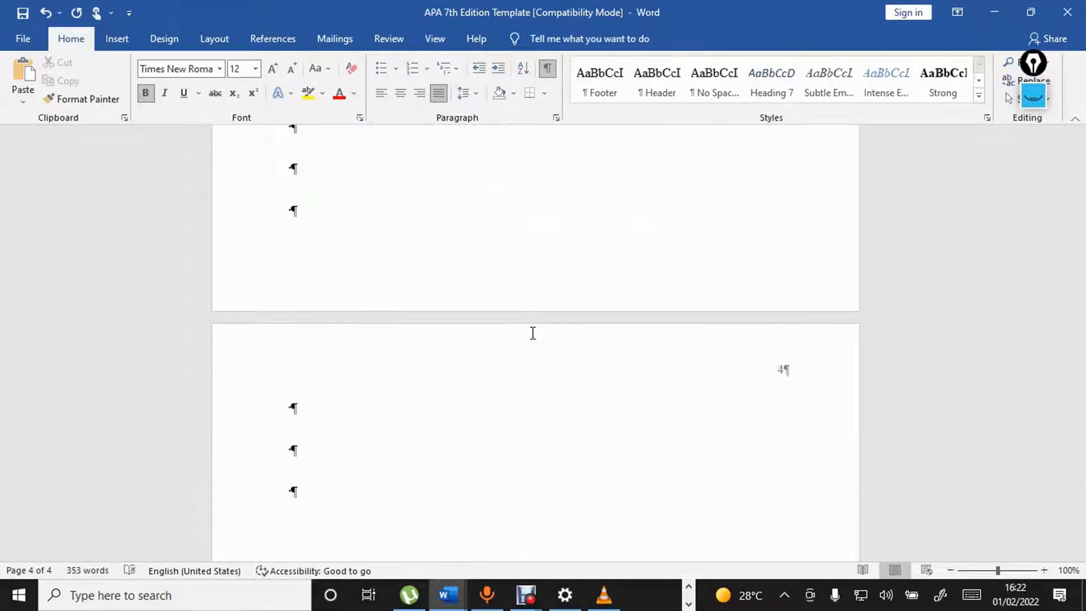
pyautogui.press('BackSpace')
pyautogui.press('BackSpace')
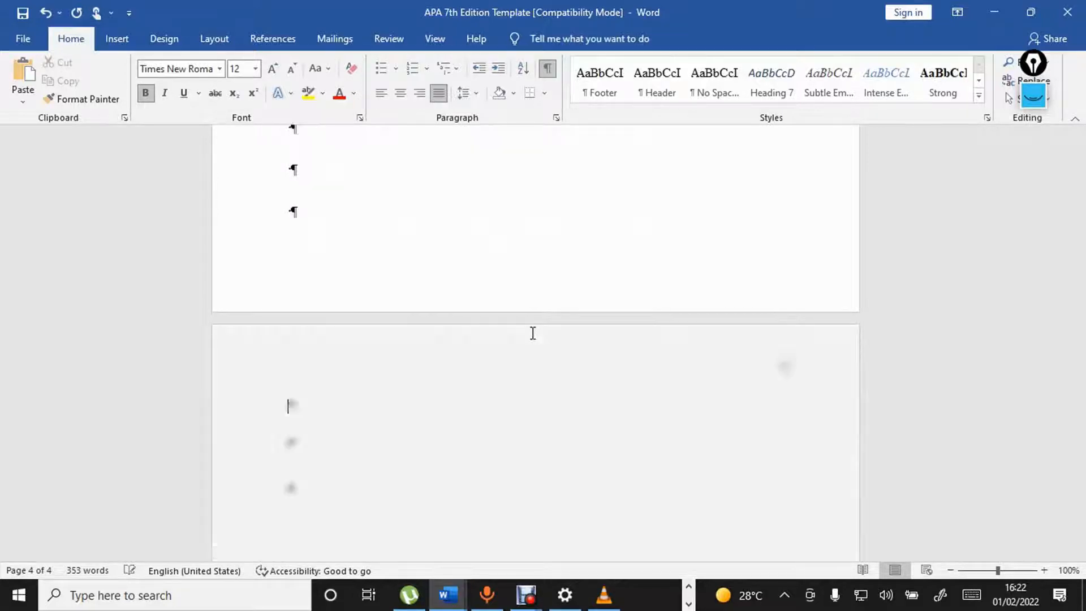
pyautogui.press('BackSpace')
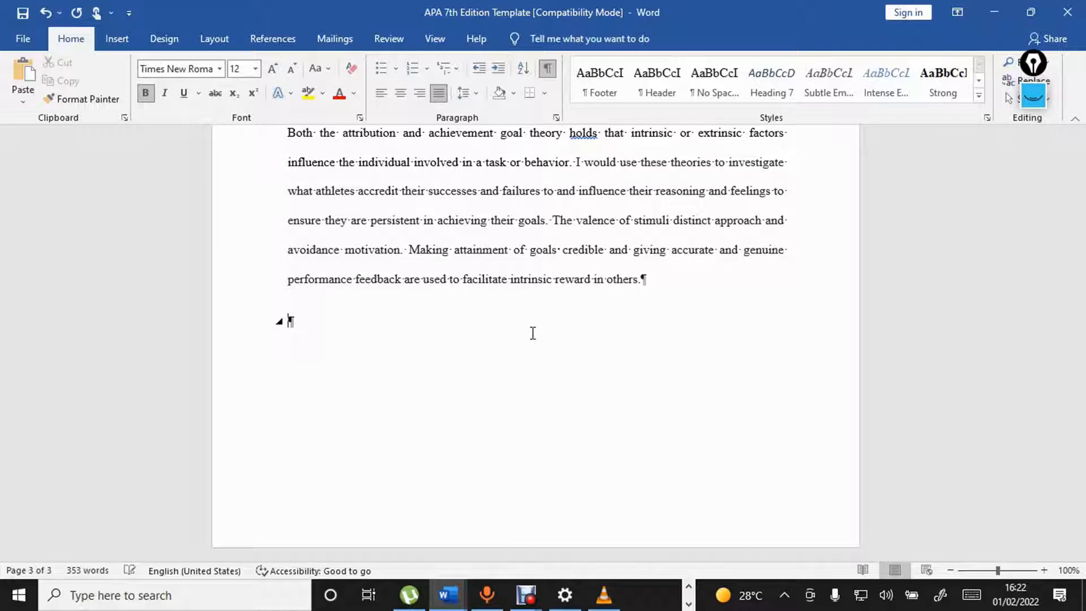
pyautogui.press('BackSpace')
pyautogui.hotkey('ctrl', 's')
# - Select the whole document and set its font to Times New Roman at size 12
pyautogui.scroll(10, 533, 333)
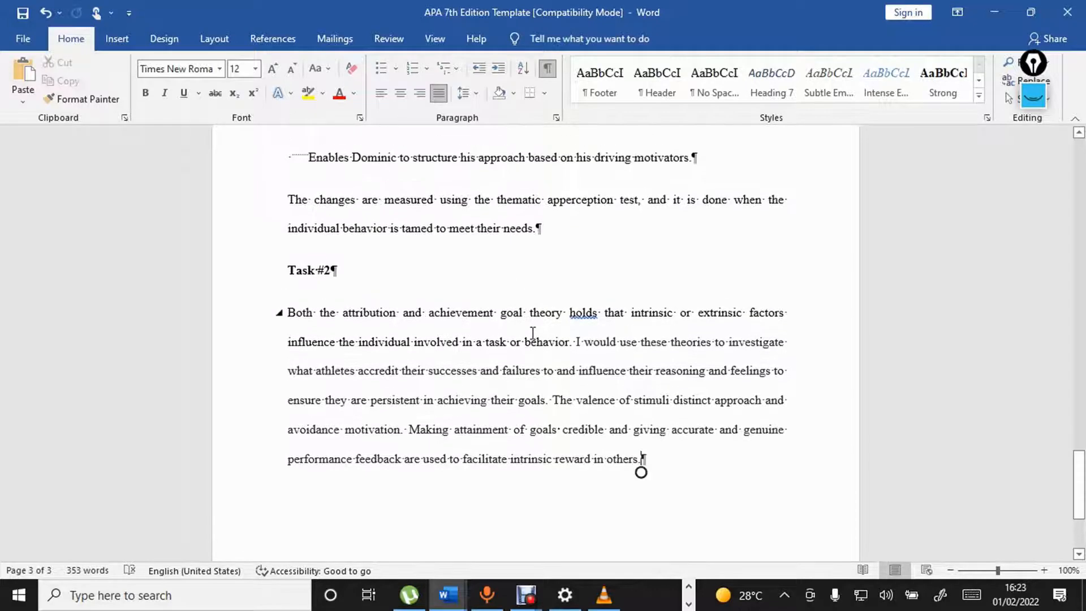
pyautogui.scroll(10, 533, 333)
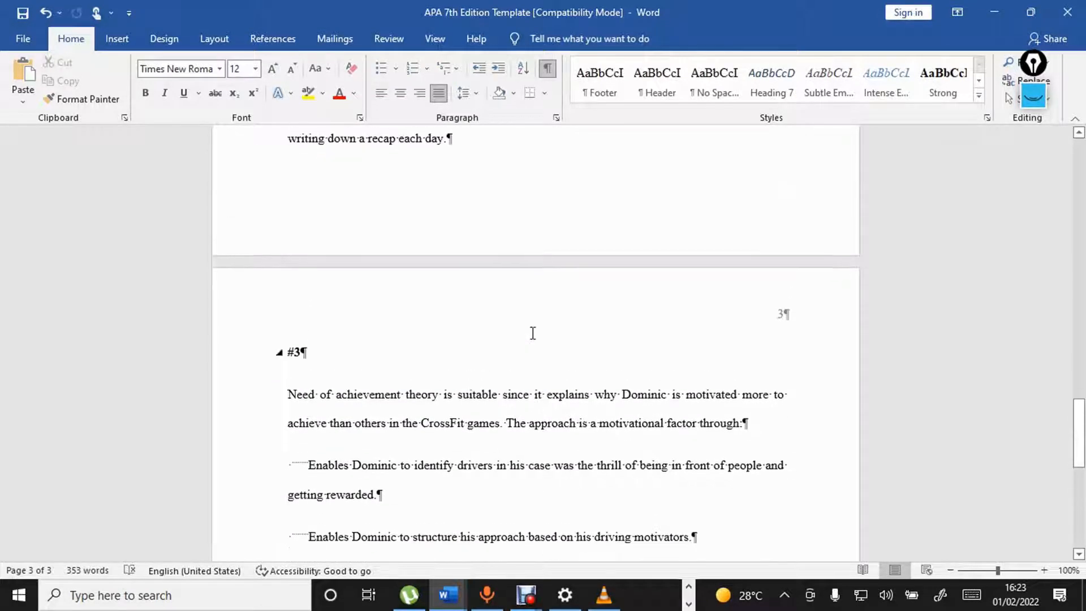
pyautogui.scroll(-7, 533, 333)
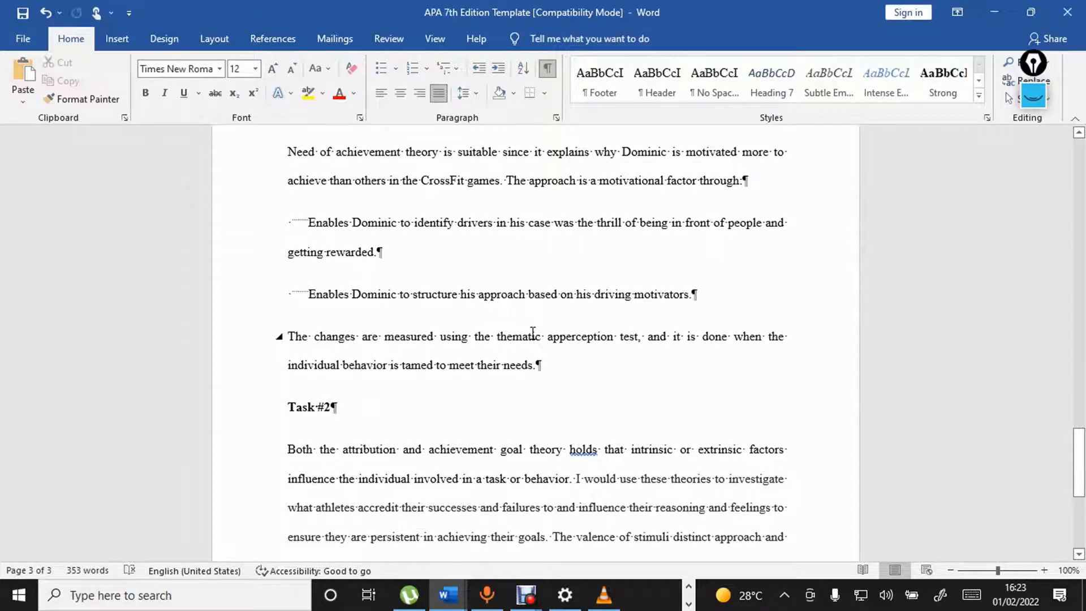
pyautogui.scroll(20, 533, 333)
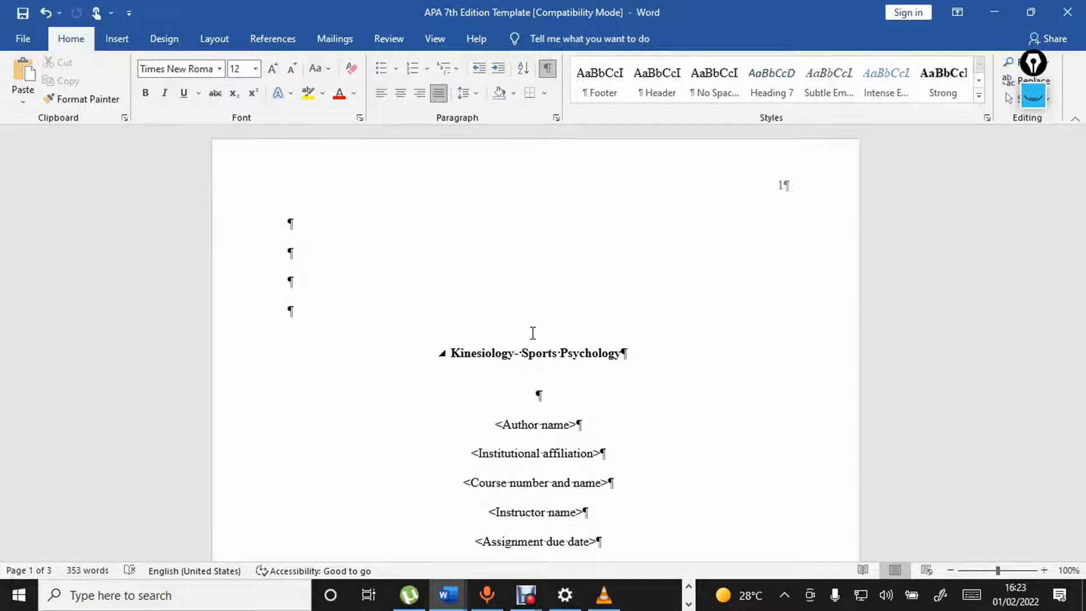
pyautogui.hotkey('ctrl', 'a')
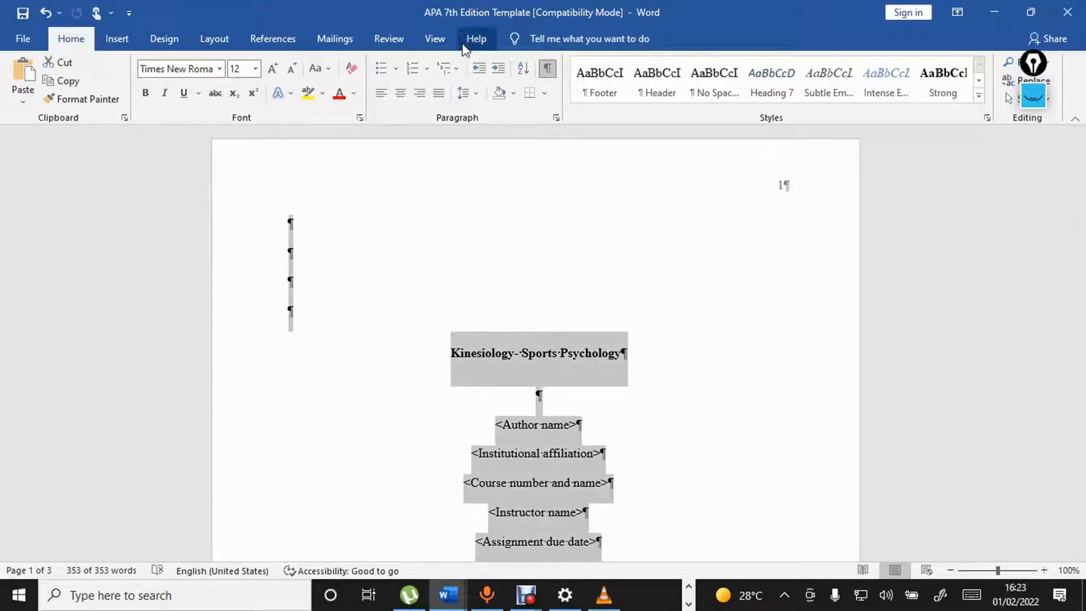
pyautogui.click(476, 96)
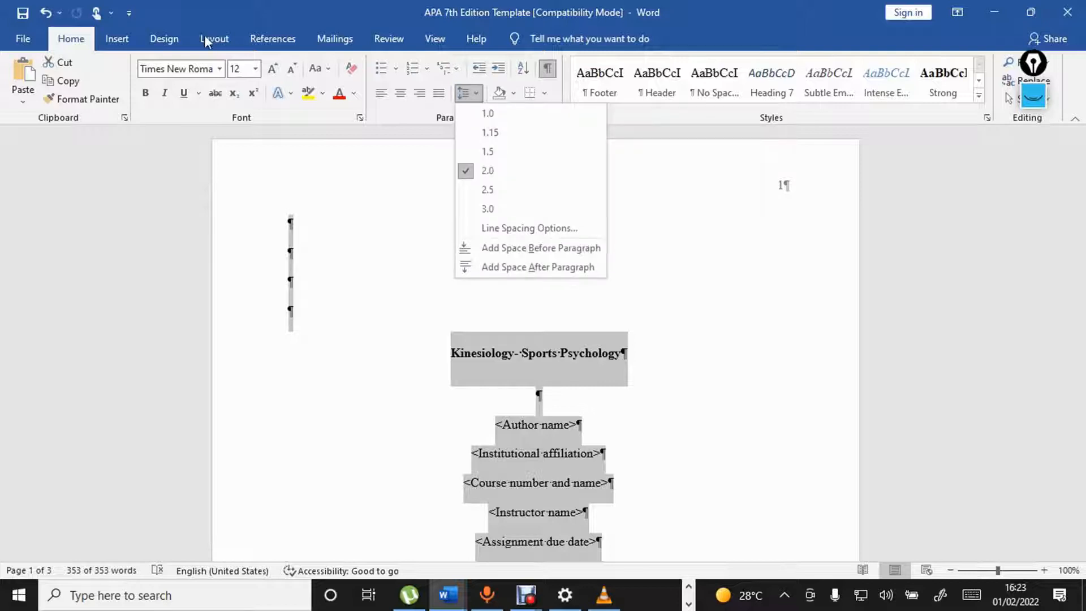
pyautogui.click(220, 73)
pyautogui.click(221, 73)
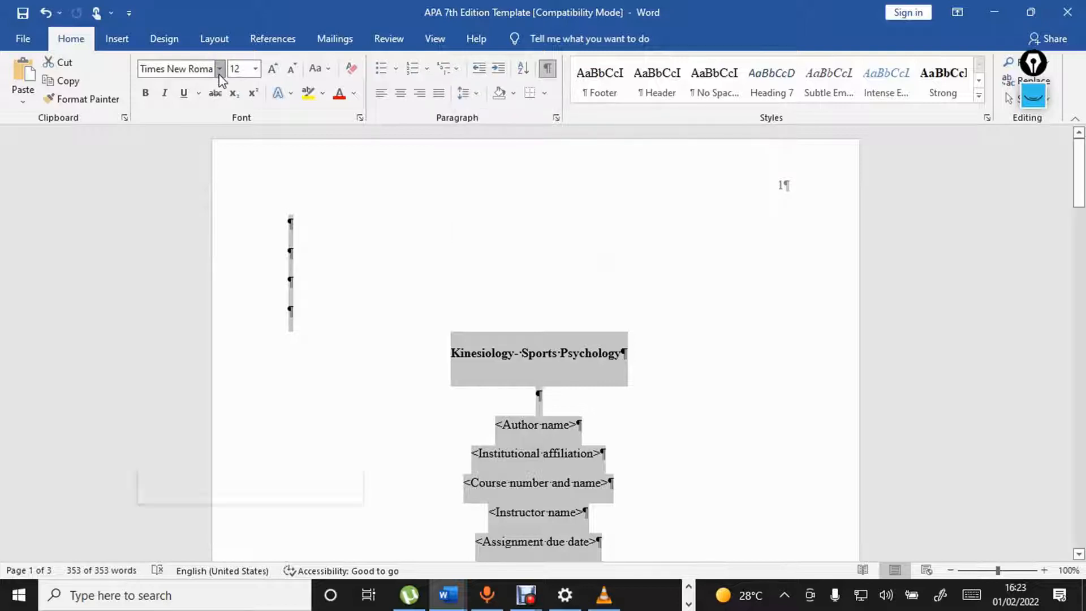
pyautogui.click(221, 165)
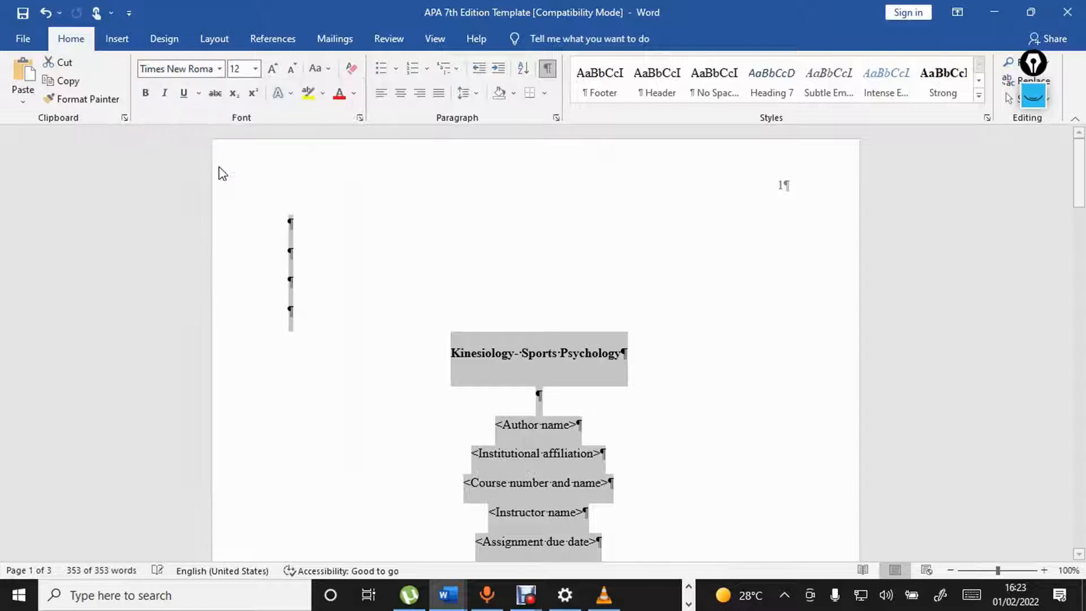
pyautogui.click(257, 69)
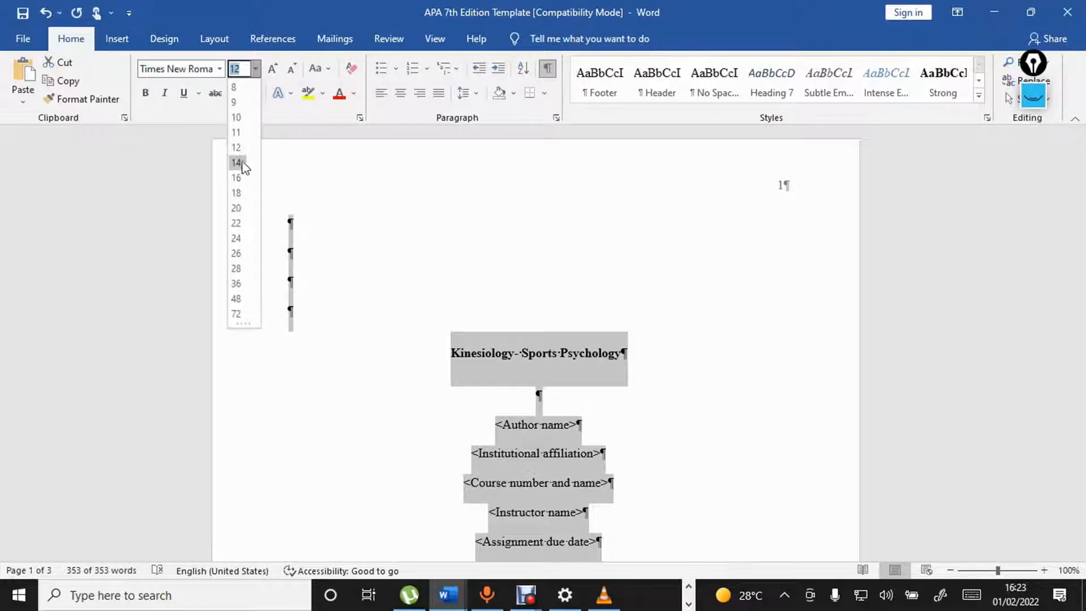
pyautogui.click(240, 149)
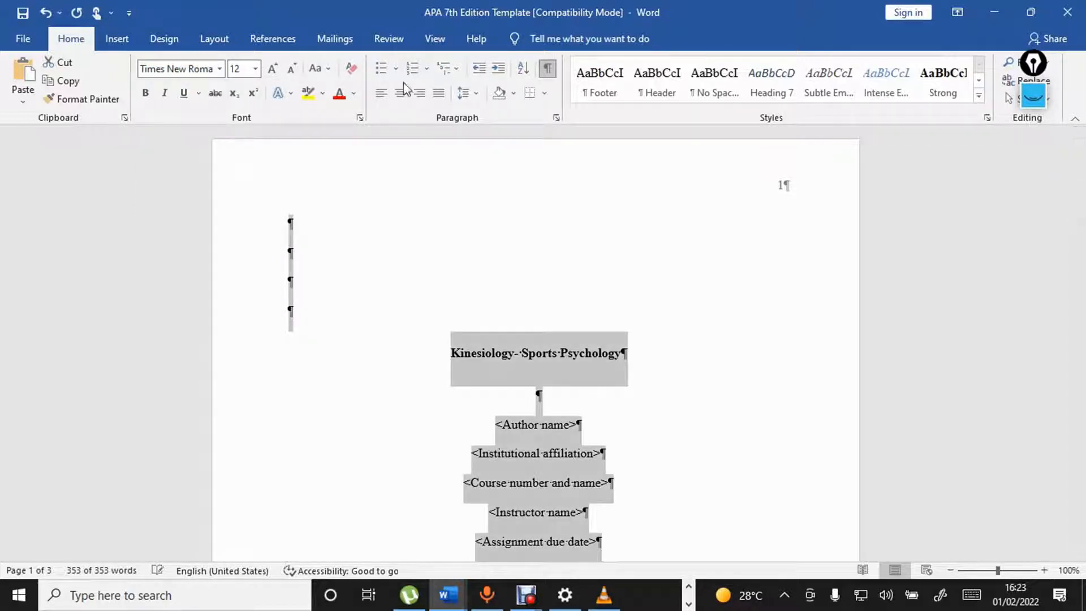
# - Apply 2.0 line spacing to the whole document and check the options for space before and after paragraphs
pyautogui.click(474, 96)
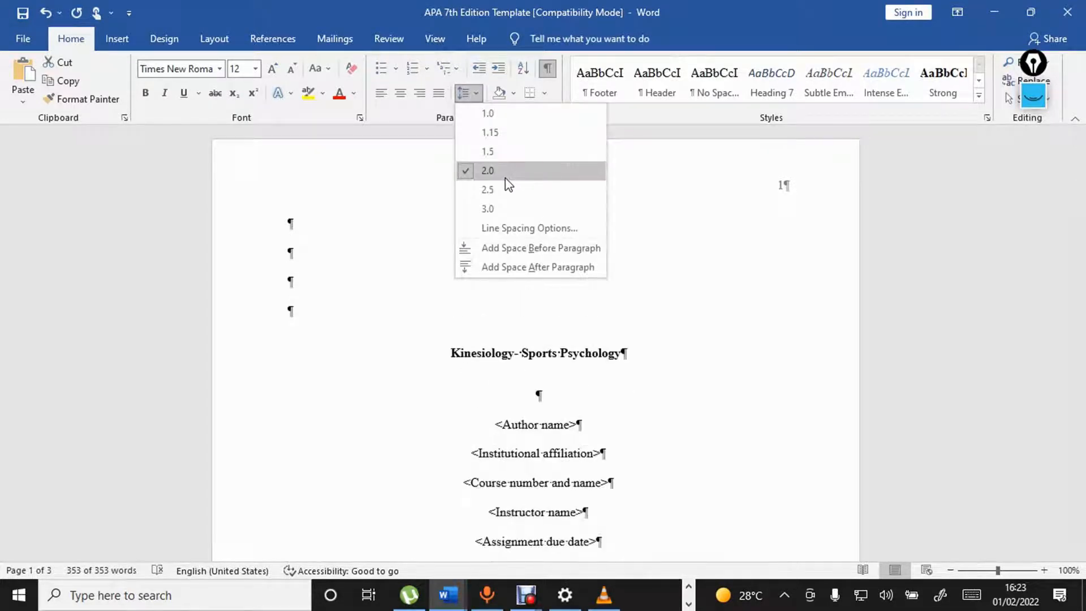
pyautogui.click(481, 170)
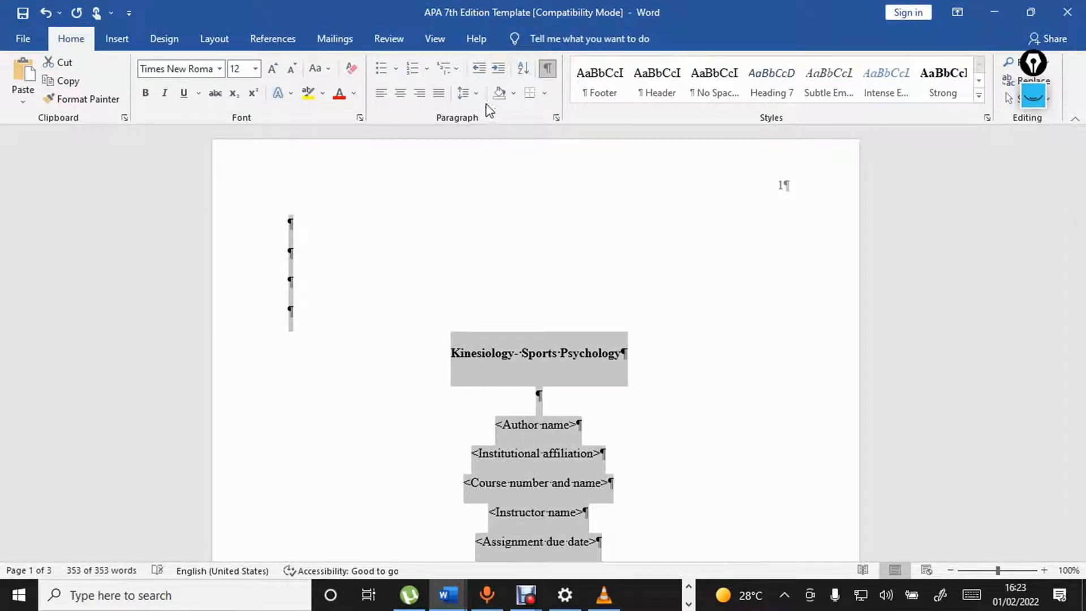
pyautogui.click(478, 97)
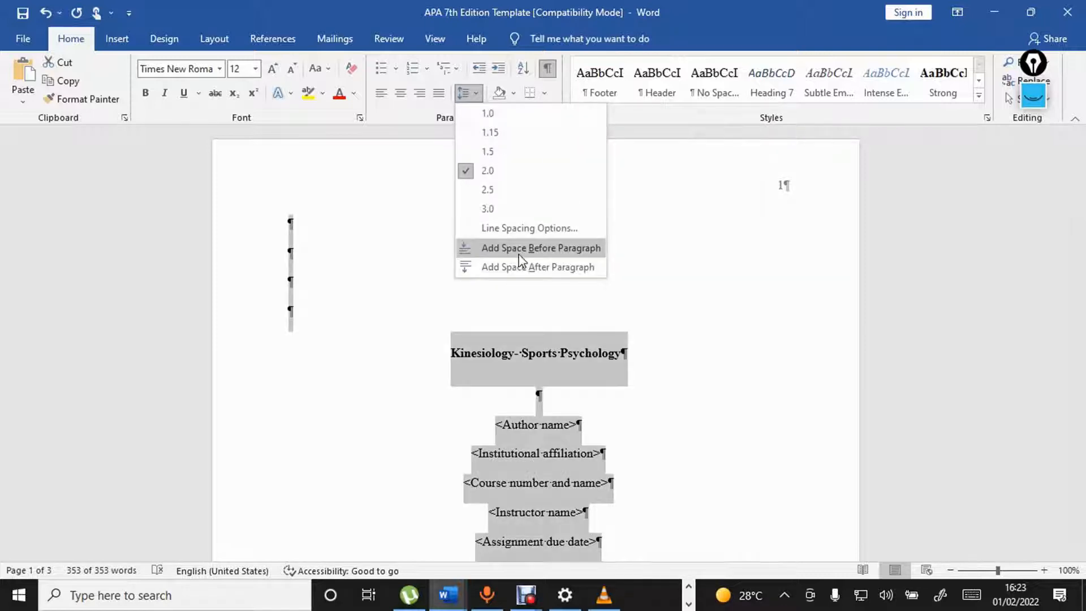
pyautogui.click(724, 264)
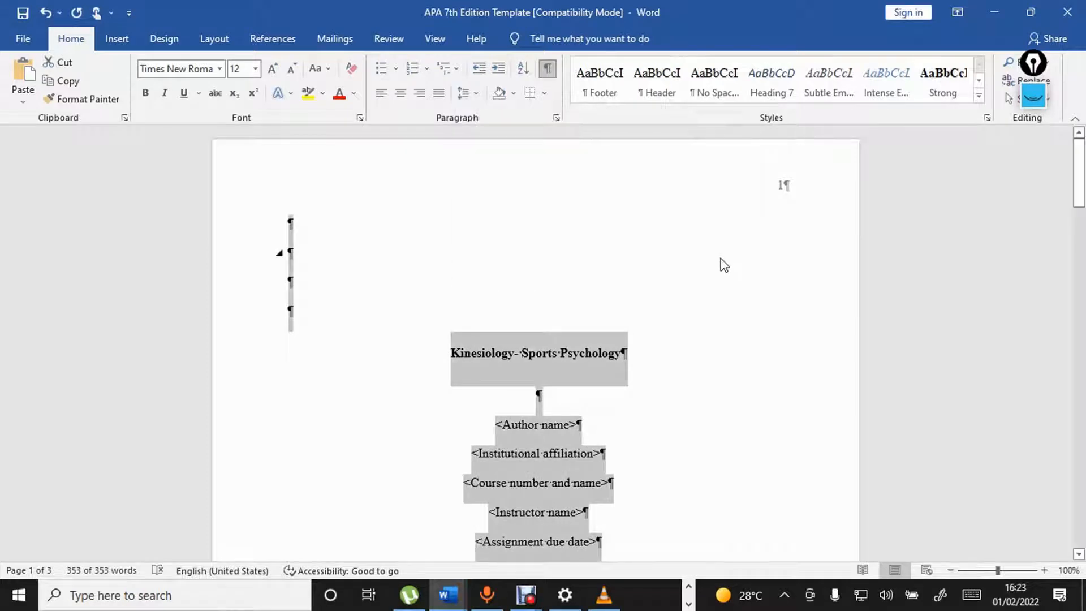
# - Turn on "Don't add space between paragraphs of the same style" for the whole document and review the body pages
pyautogui.scroll(-15, 724, 265)
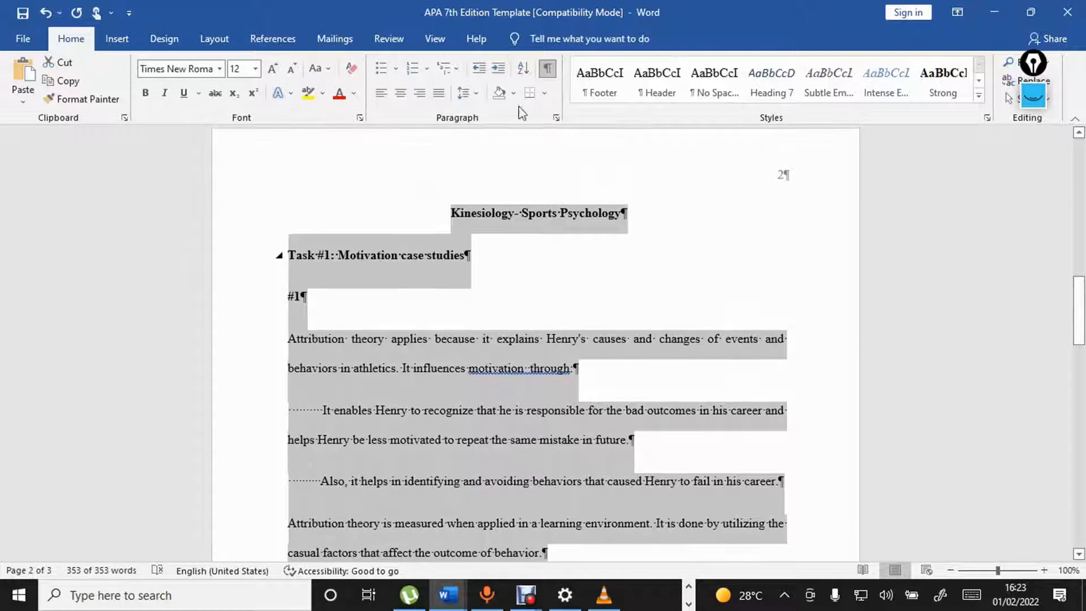
pyautogui.click(558, 120)
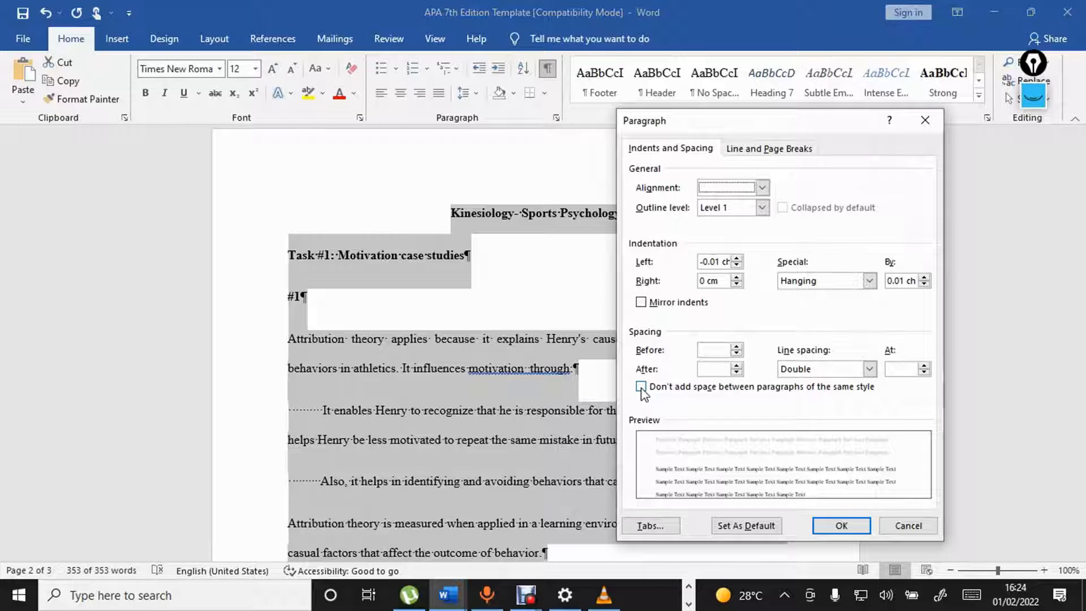
pyautogui.click(642, 390)
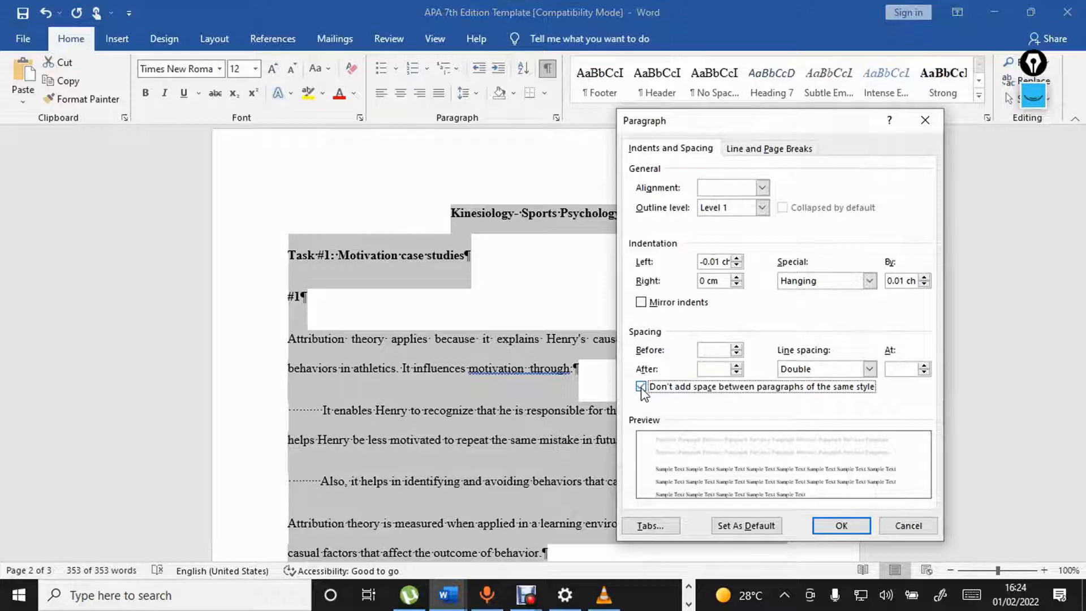
pyautogui.click(842, 527)
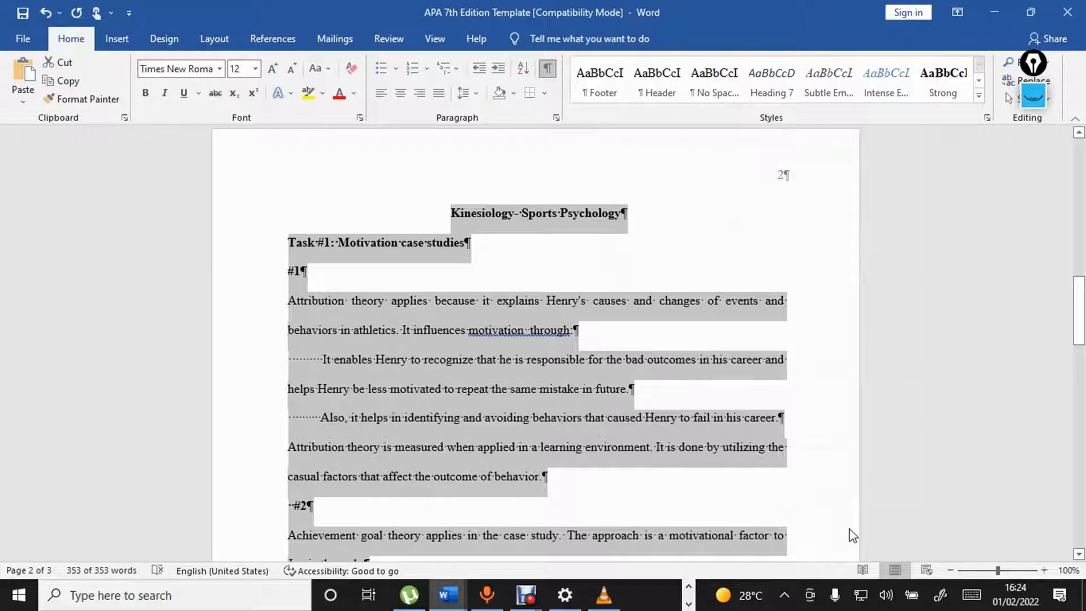
pyautogui.click(651, 429)
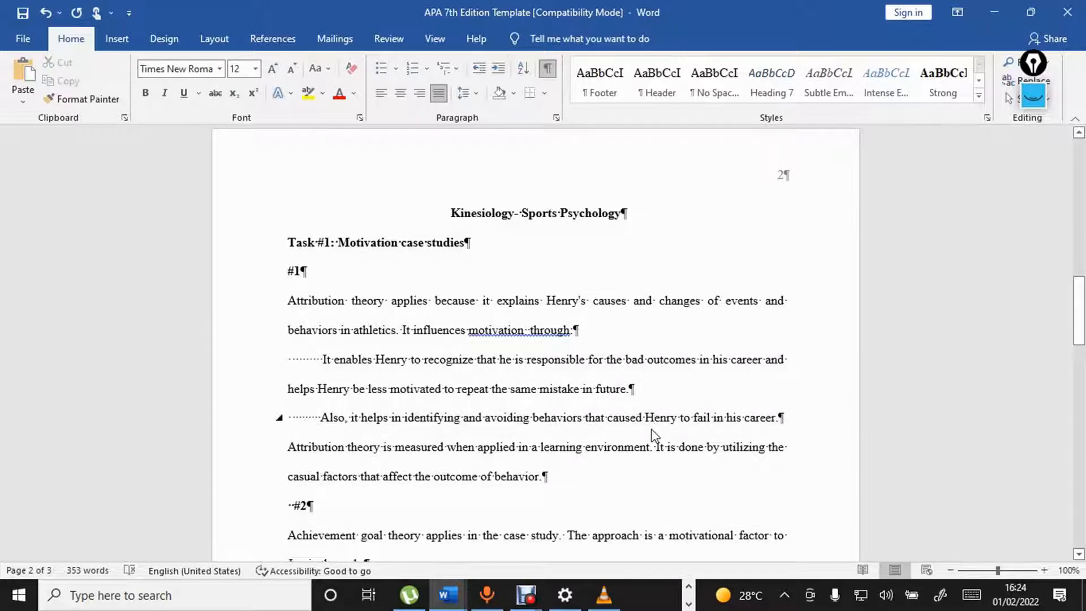
pyautogui.scroll(-10, 654, 436)
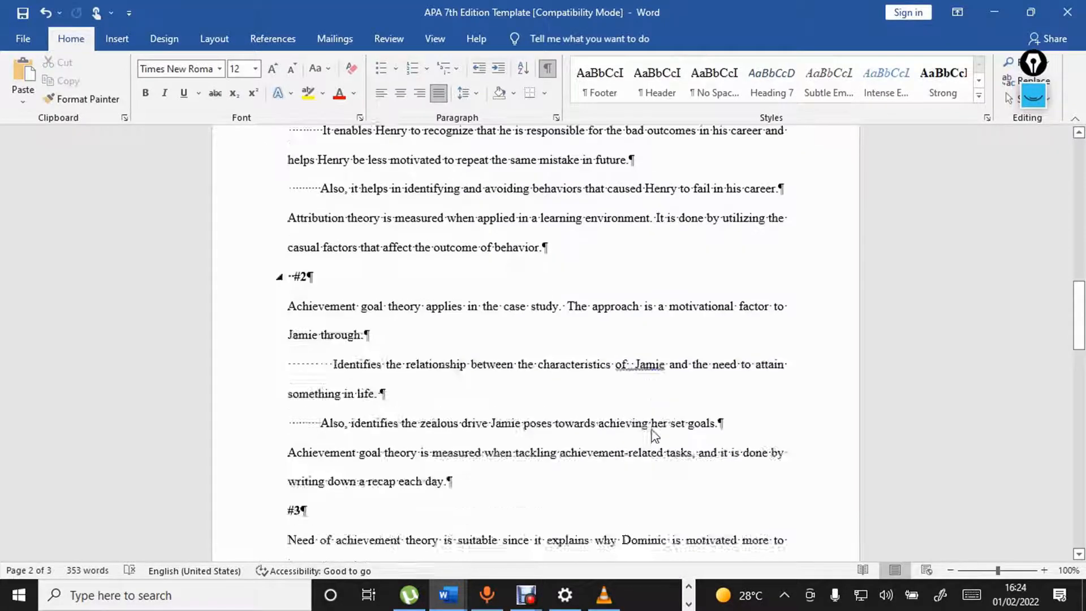
pyautogui.scroll(-10, 654, 436)
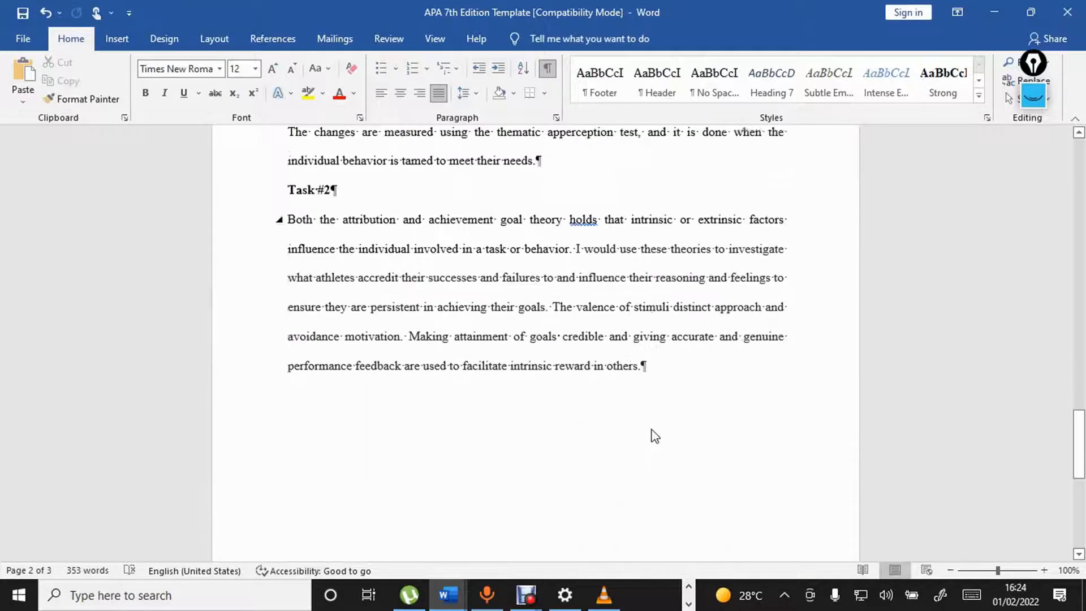
# - Review every page from the title page to the end of the Task #2 text for remaining spacing and formatting marks
pyautogui.scroll(3, 655, 436)
pyautogui.scroll(12, 655, 435)
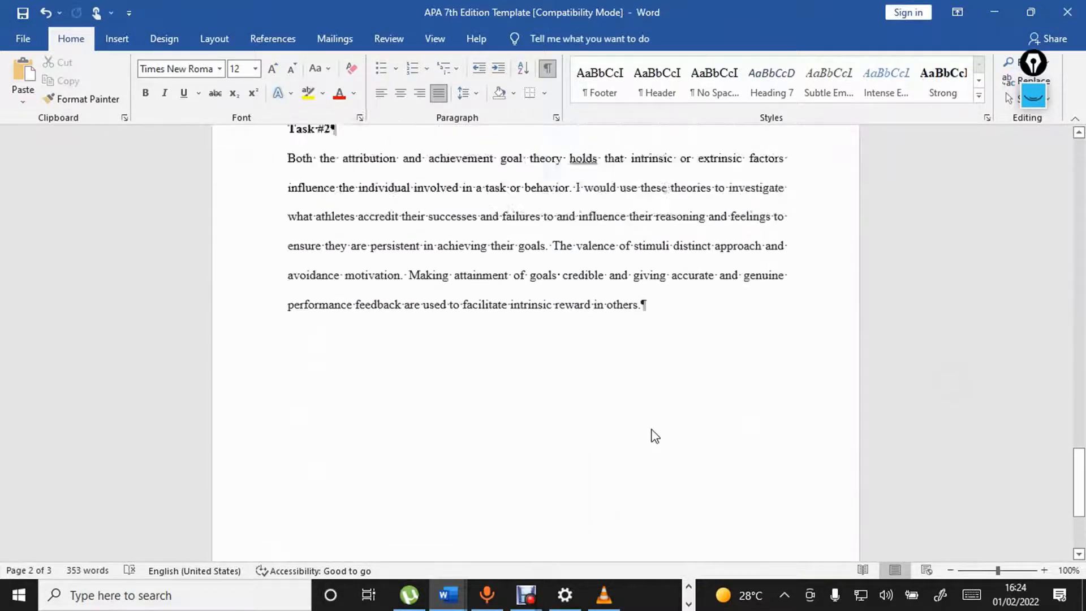
pyautogui.scroll(15, 655, 436)
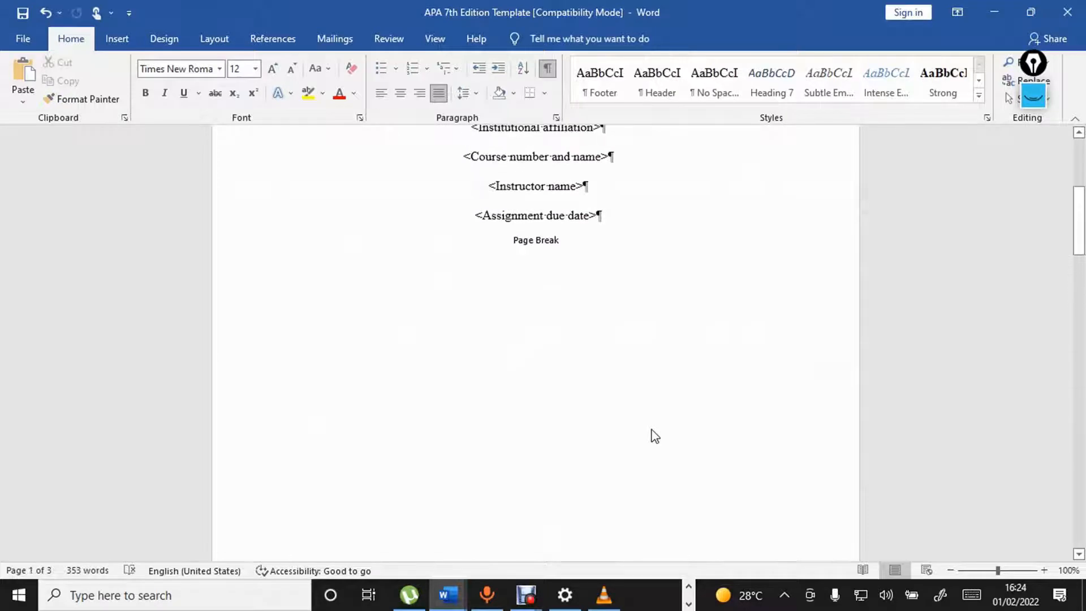
pyautogui.scroll(6, 655, 436)
pyautogui.scroll(-3, 655, 436)
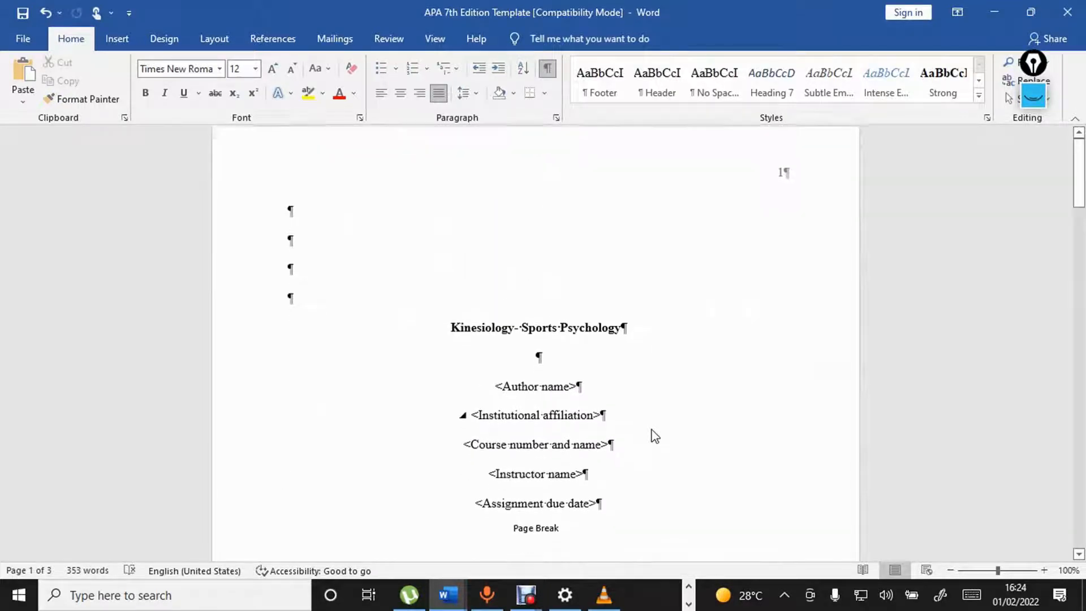
pyautogui.scroll(-10, 655, 436)
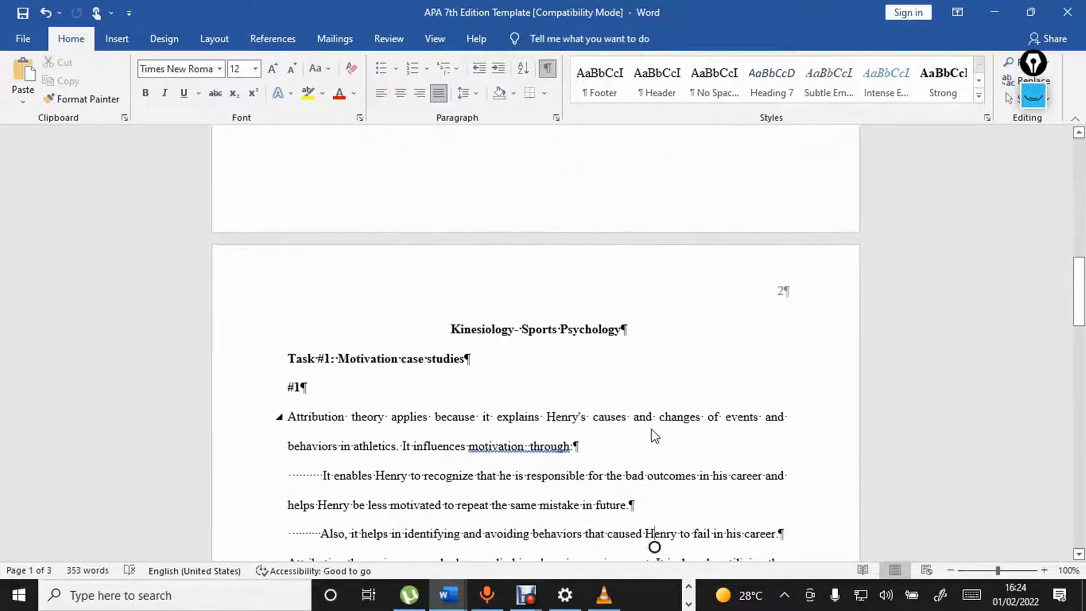
pyautogui.scroll(-15, 655, 435)
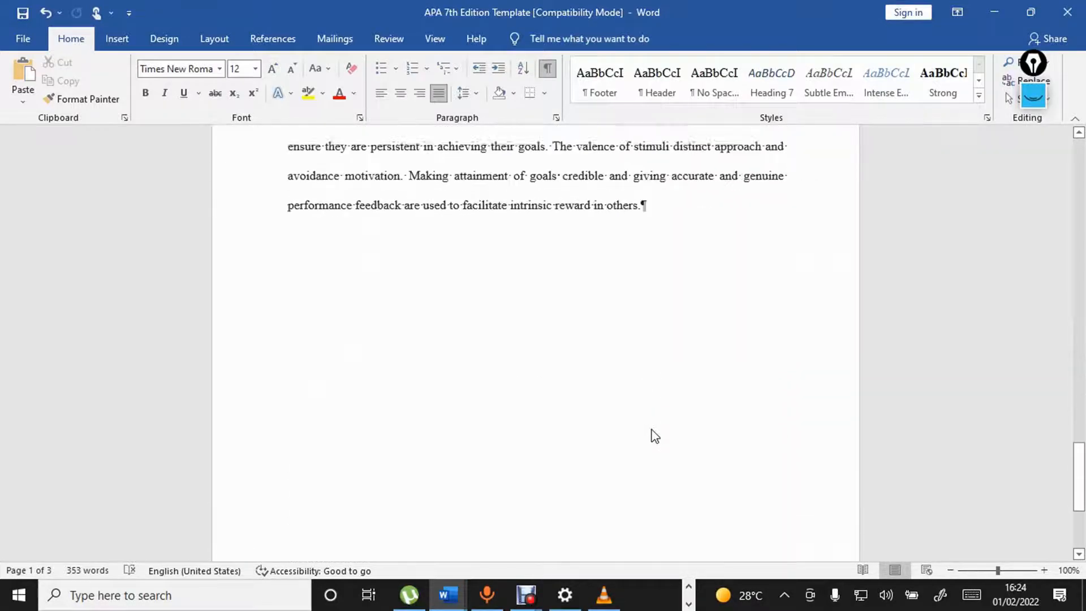
pyautogui.scroll(5, 654, 435)
pyautogui.scroll(15, 655, 436)
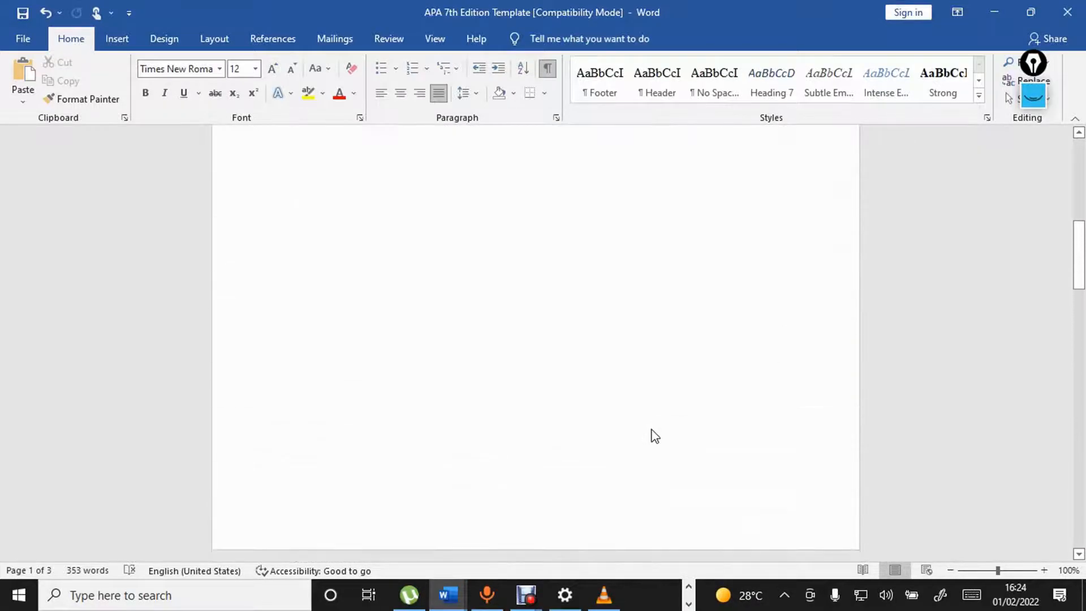
pyautogui.scroll(5, 654, 436)
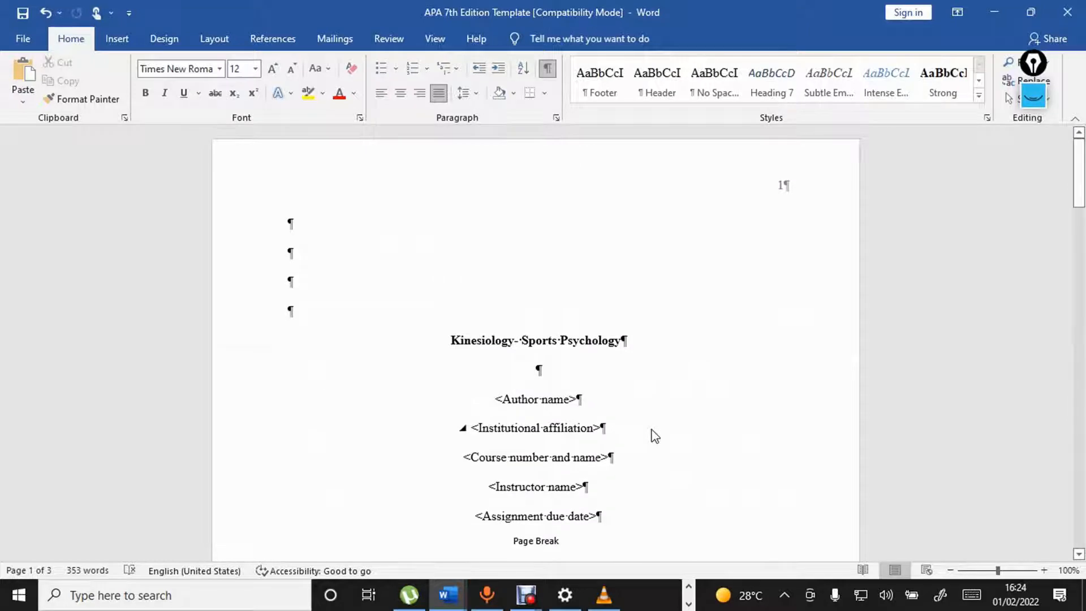
pyautogui.scroll(-10, 654, 435)
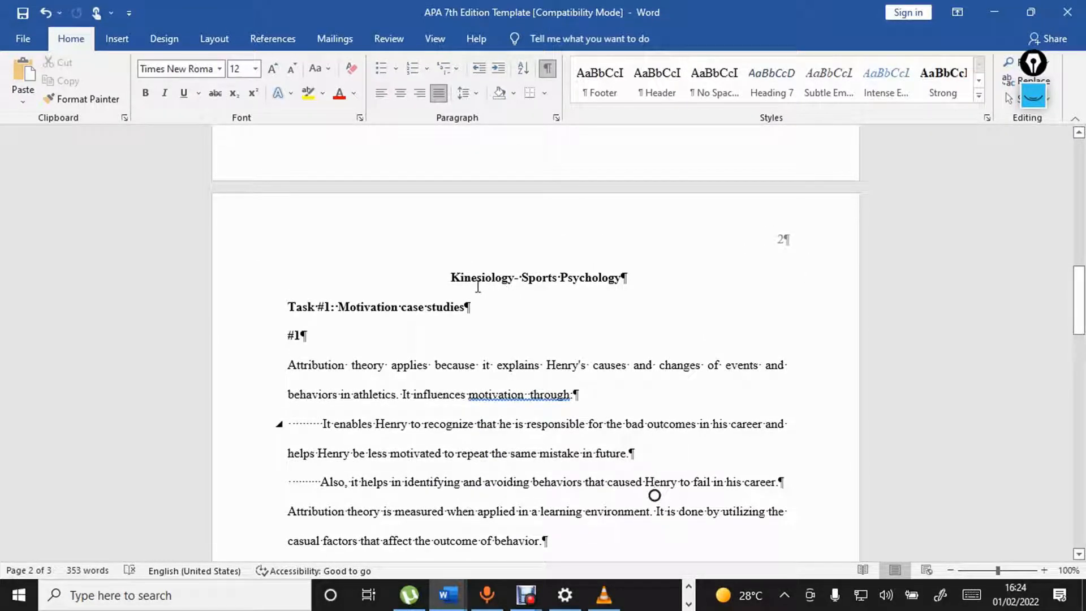
pyautogui.click(326, 308)
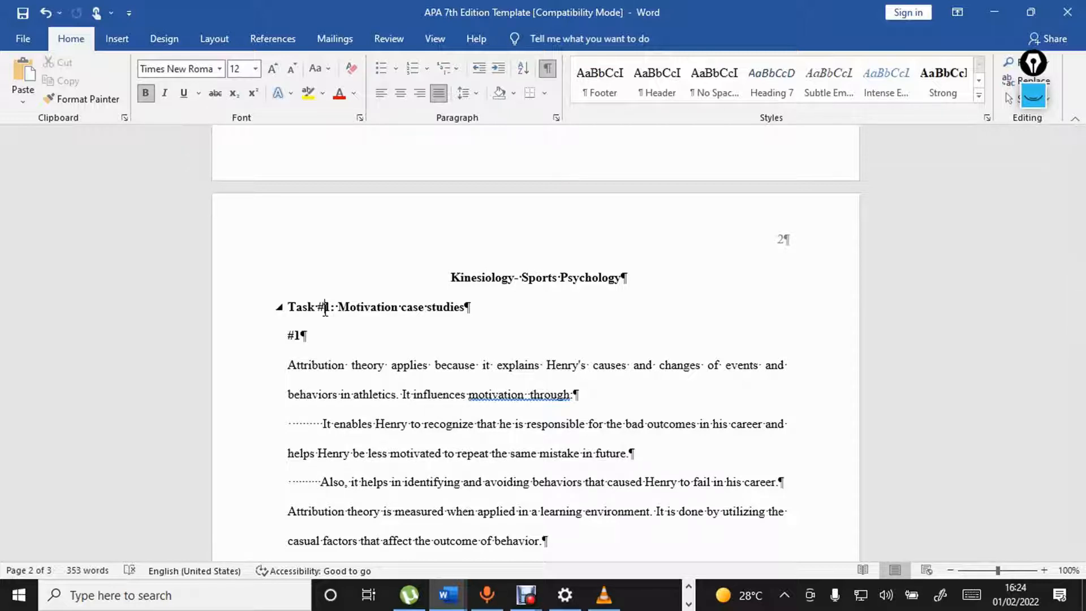
# - Delete the leading spaces before "It enables" in section #1 and the extra space between "motivation" and "through" in the paragraph above
pyautogui.click(327, 426)
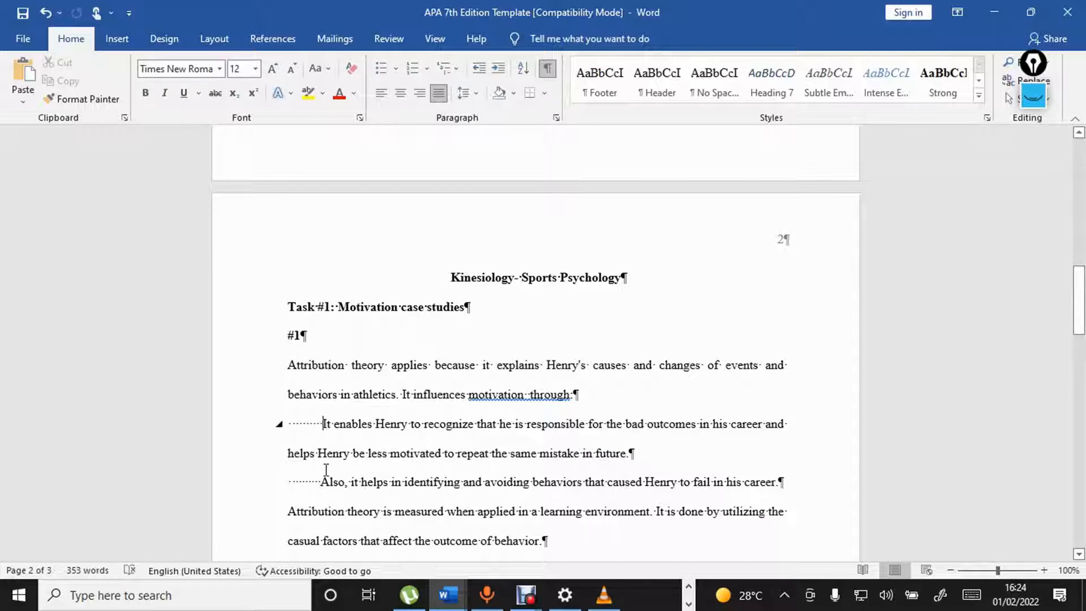
pyautogui.press('BackSpace')
pyautogui.press('BackSpace')
pyautogui.press('BackSpace')
pyautogui.press('BackSpace')
pyautogui.press('BackSpace')
pyautogui.press('BackSpace')
pyautogui.press('BackSpace')
pyautogui.press('BackSpace')
pyautogui.press('BackSpace')
pyautogui.press('BackSpace')
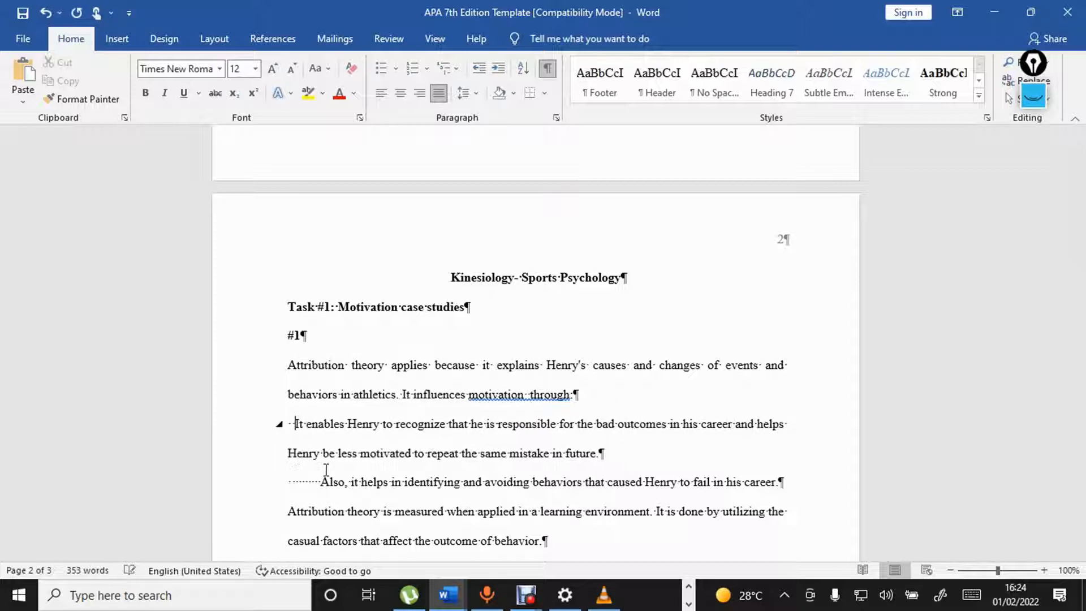
pyautogui.click(531, 396)
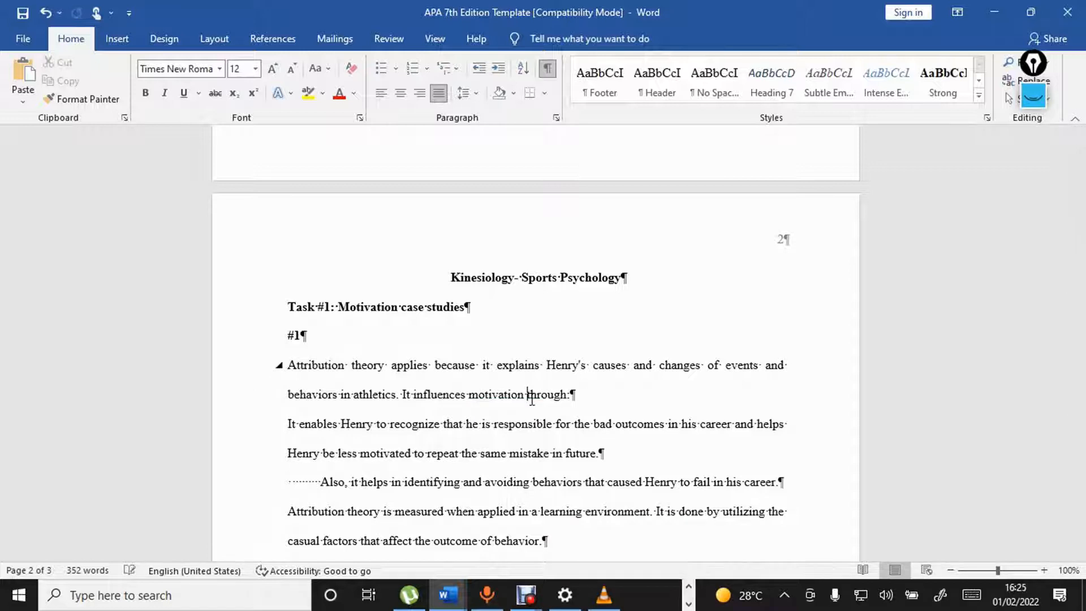
# - Delete all leading spaces before the section #1 paragraph beginning "Also, it helps in identifying"
pyautogui.scroll(-5, 532, 399)
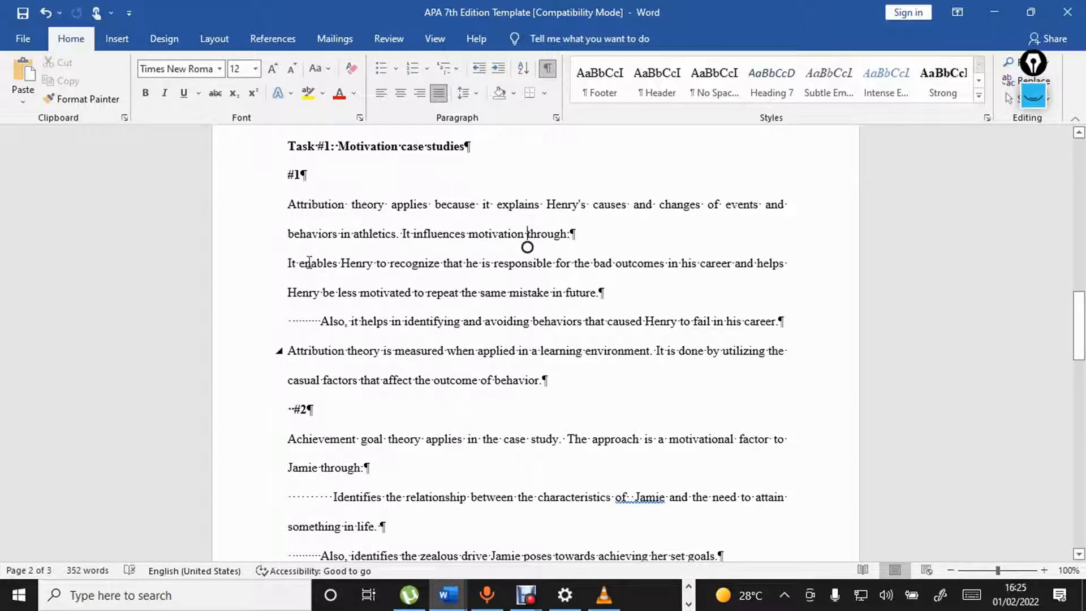
pyautogui.click(320, 321)
pyautogui.press('BackSpace')
pyautogui.press('BackSpace')
pyautogui.press('BackSpace')
pyautogui.press('BackSpace')
pyautogui.press('BackSpace')
pyautogui.press('BackSpace')
pyautogui.press('BackSpace')
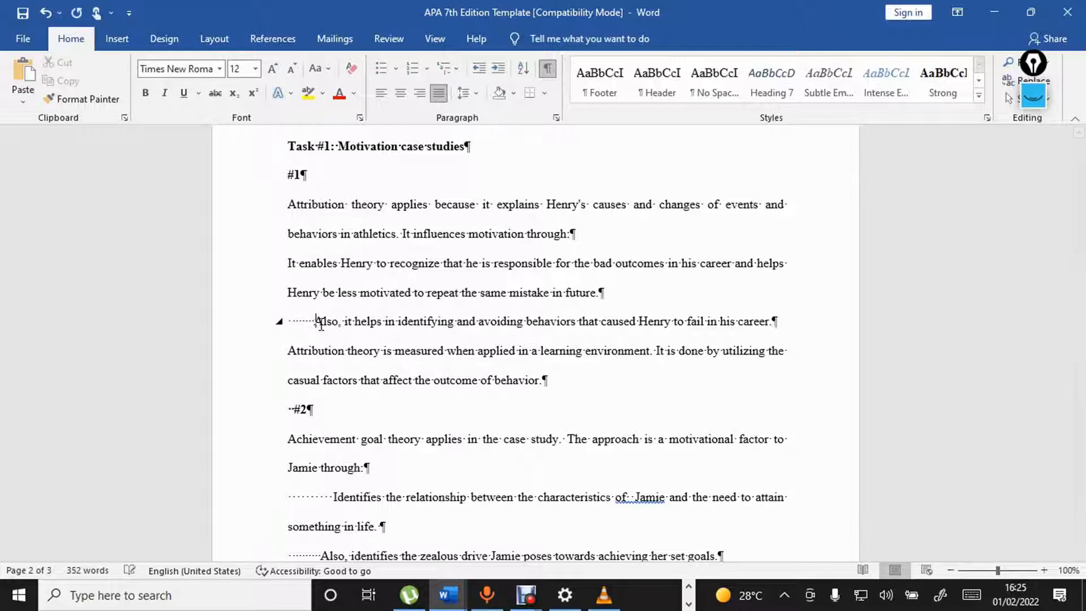
pyautogui.press('BackSpace')
pyautogui.press('BackSpace')
pyautogui.press('BackSpace')
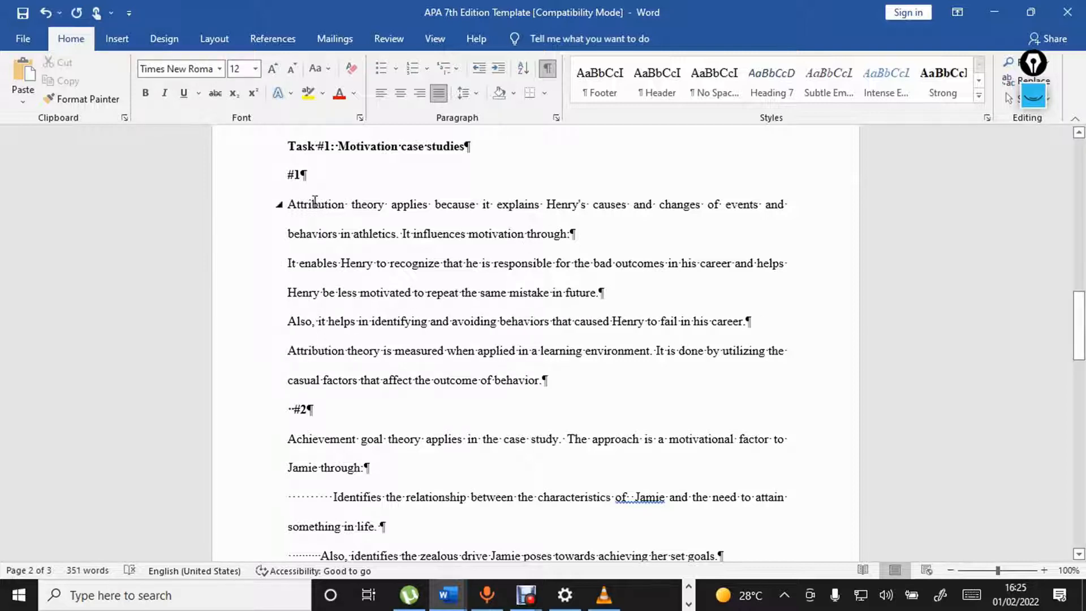
# - Apply a 1.27 cm first-line indent to the four body paragraphs under #1 and save the document
pyautogui.moveTo(288, 204); pyautogui.dragTo(673, 377)
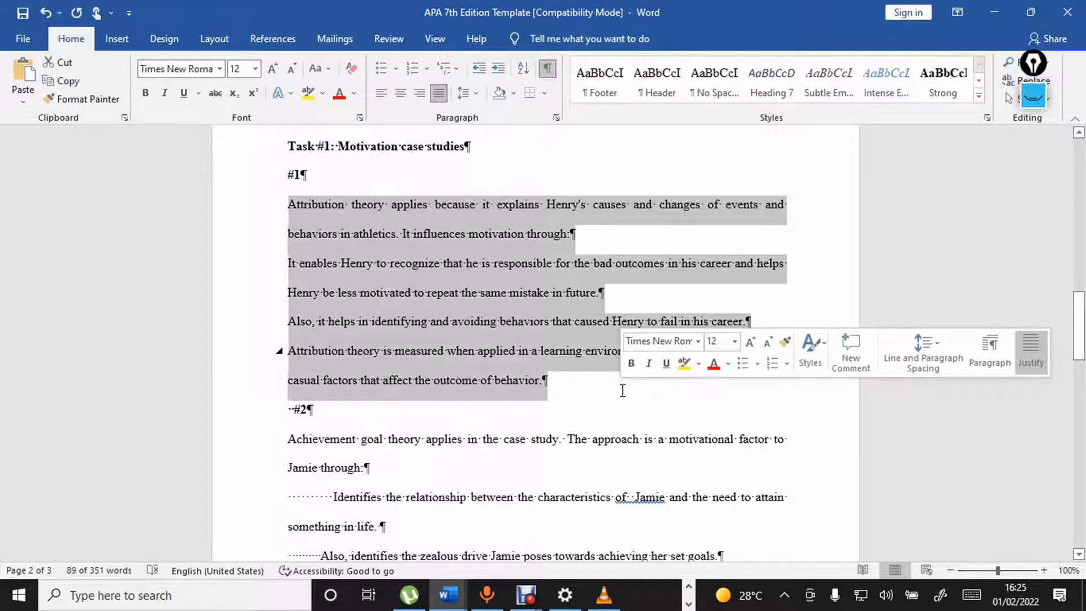
pyautogui.click(556, 118)
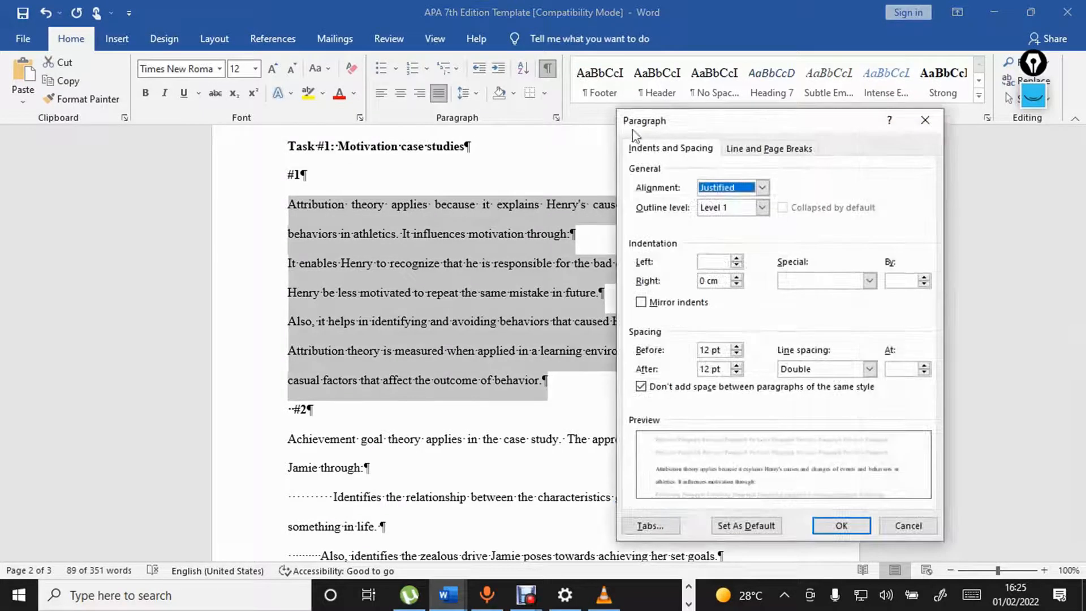
pyautogui.click(868, 280)
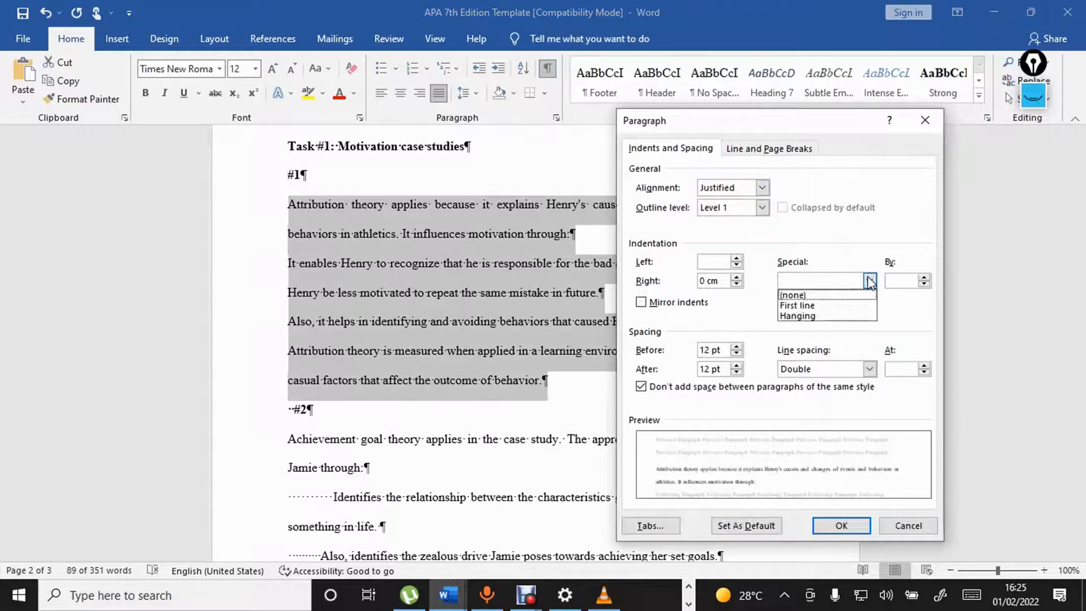
pyautogui.click(828, 309)
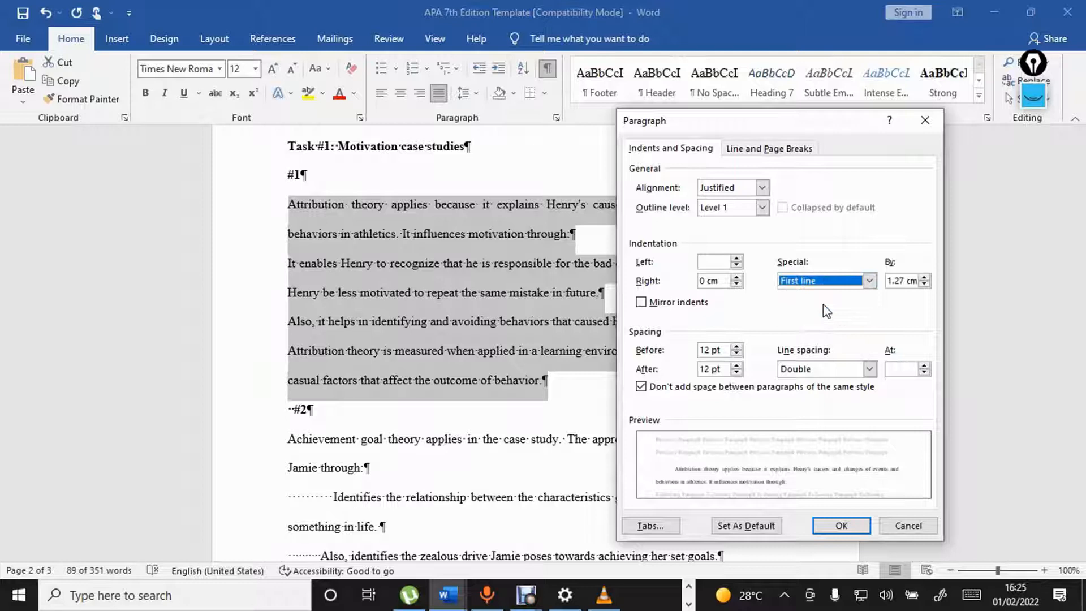
pyautogui.click(841, 535)
pyautogui.click(680, 360)
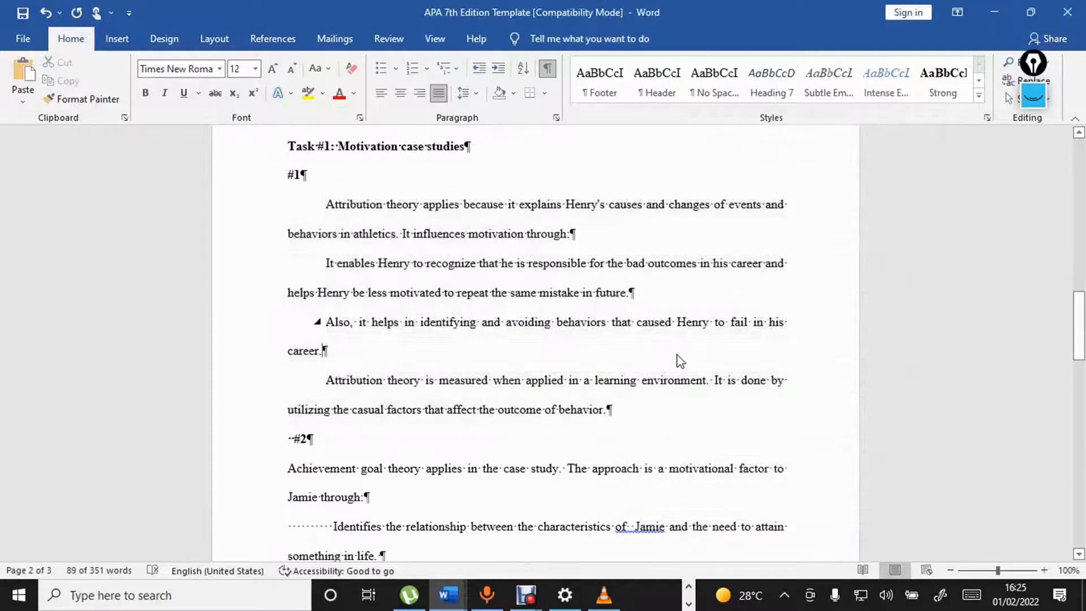
pyautogui.hotkey('ctrl', 's')
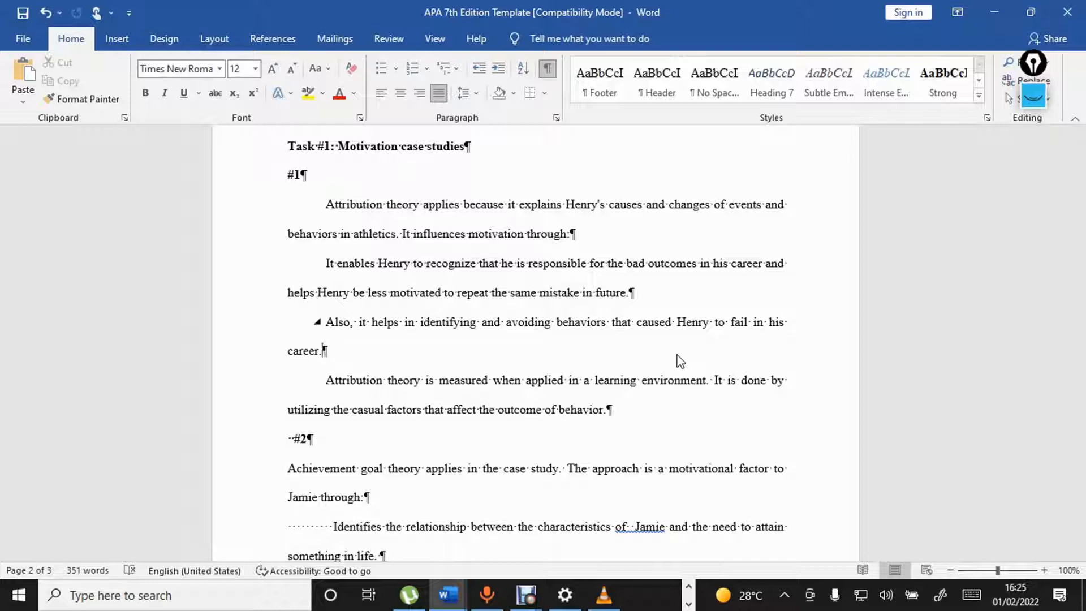
# - Examine the remaining sections, the title page and the page 2 headings for formatting that still needs cleanup
pyautogui.scroll(-3, 977, 514)
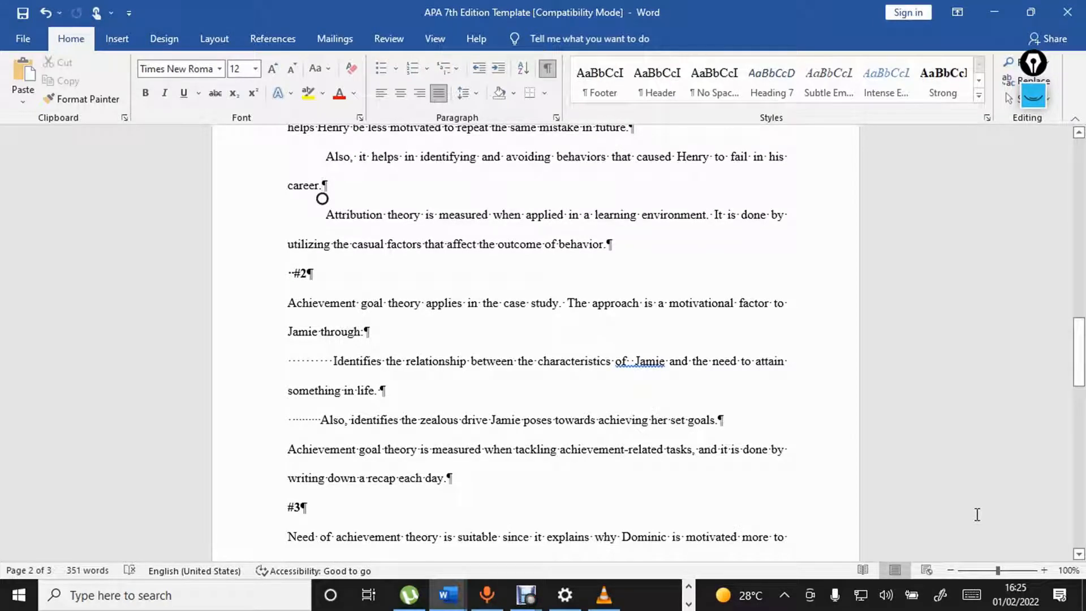
pyautogui.scroll(-7, 977, 514)
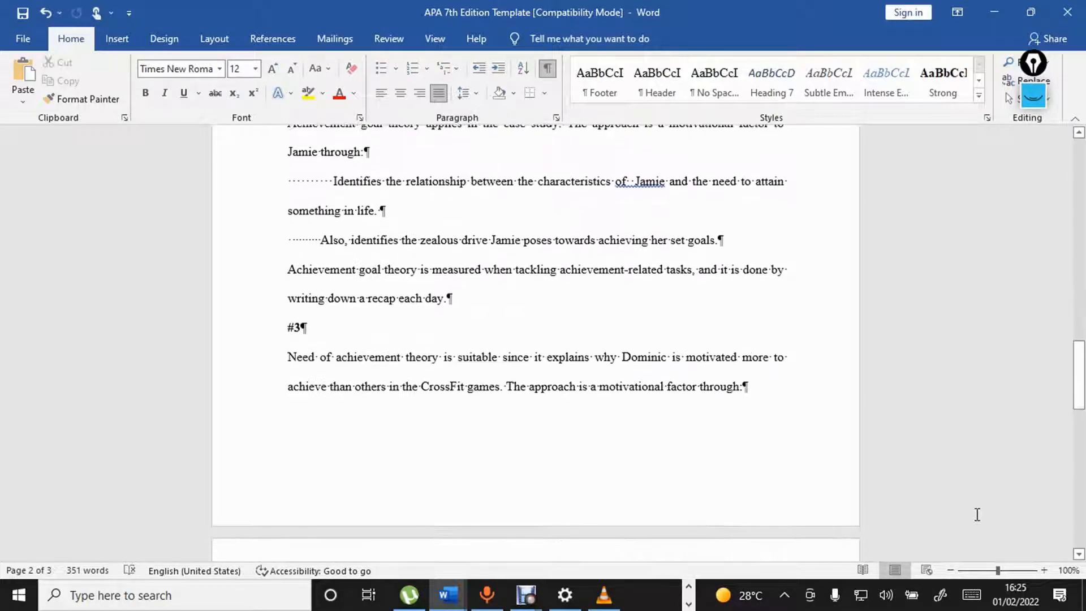
pyautogui.scroll(-5, 977, 515)
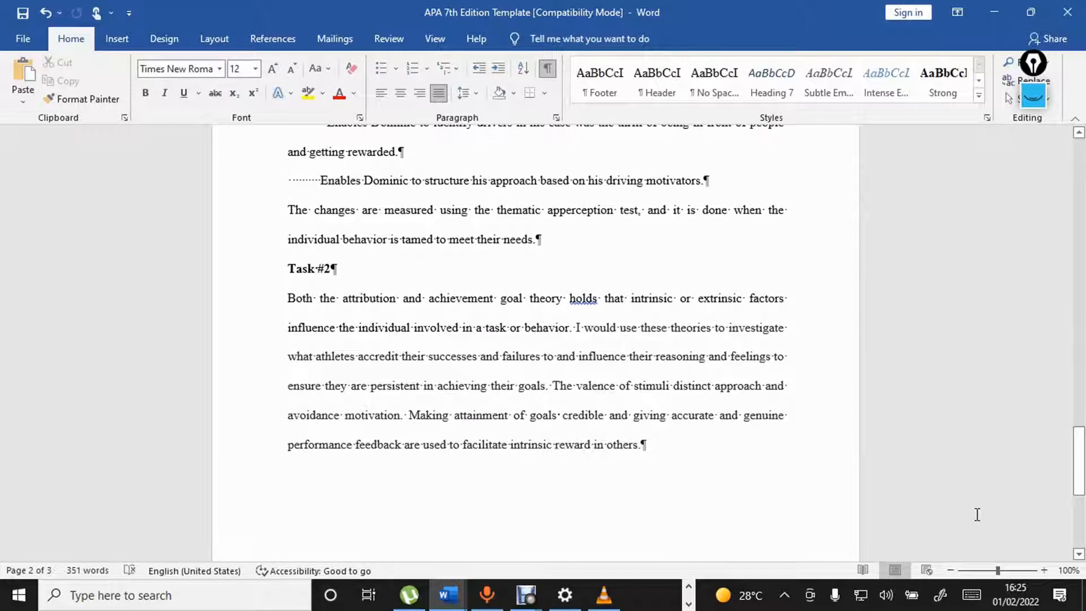
pyautogui.scroll(-3, 977, 514)
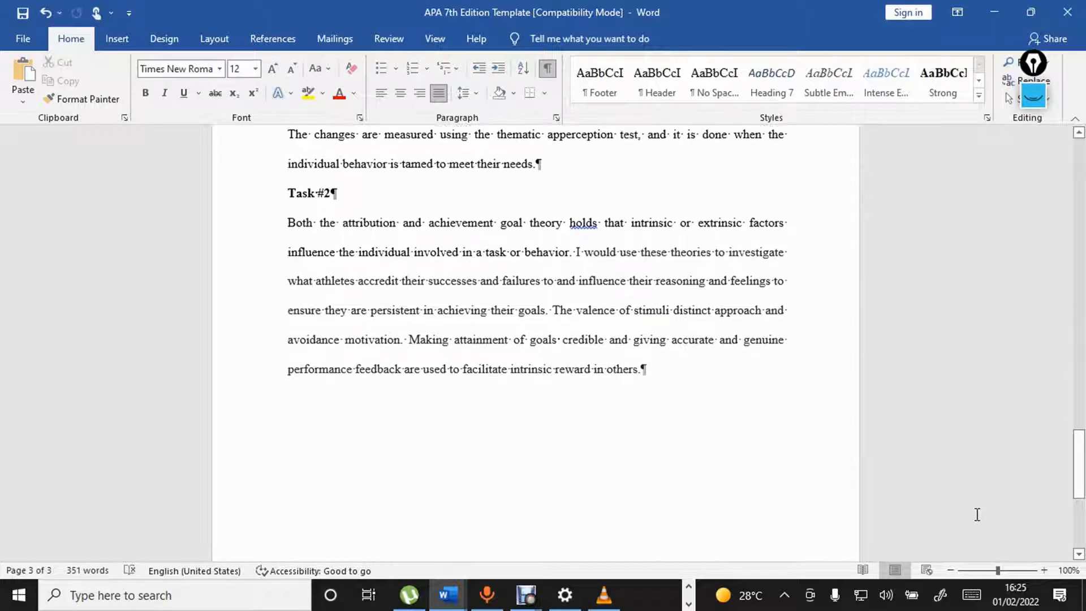
pyautogui.scroll(7, 977, 514)
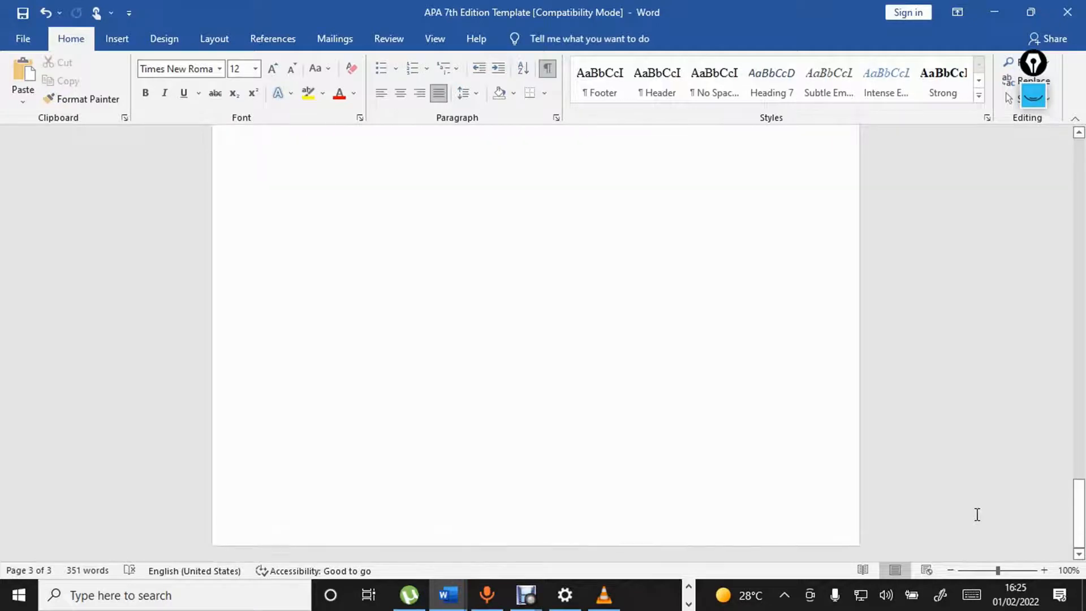
pyautogui.scroll(10, 977, 514)
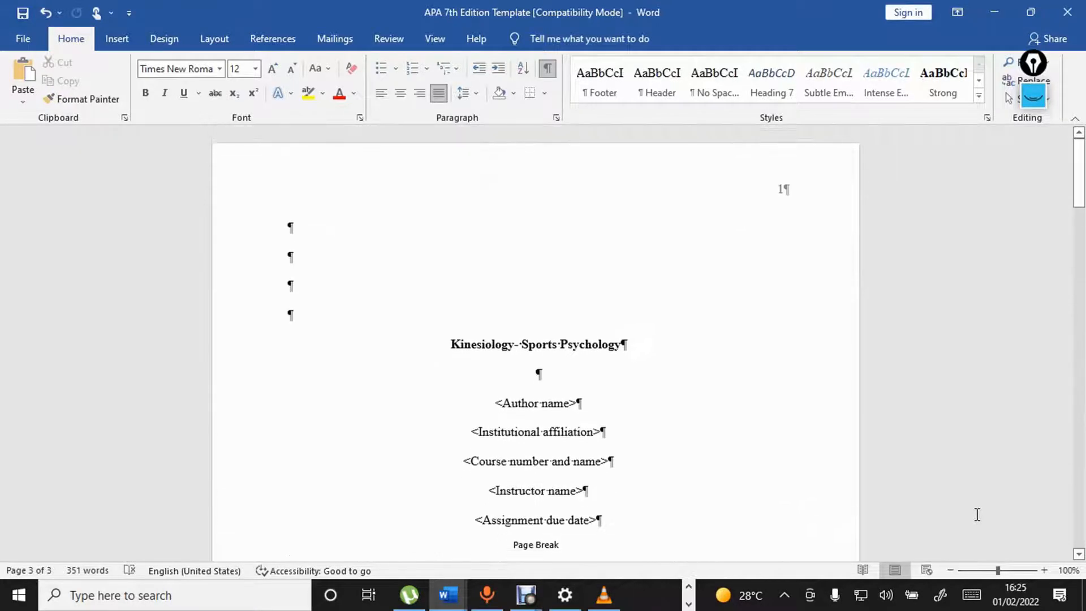
pyautogui.scroll(-3, 977, 514)
pyautogui.scroll(-6, 977, 515)
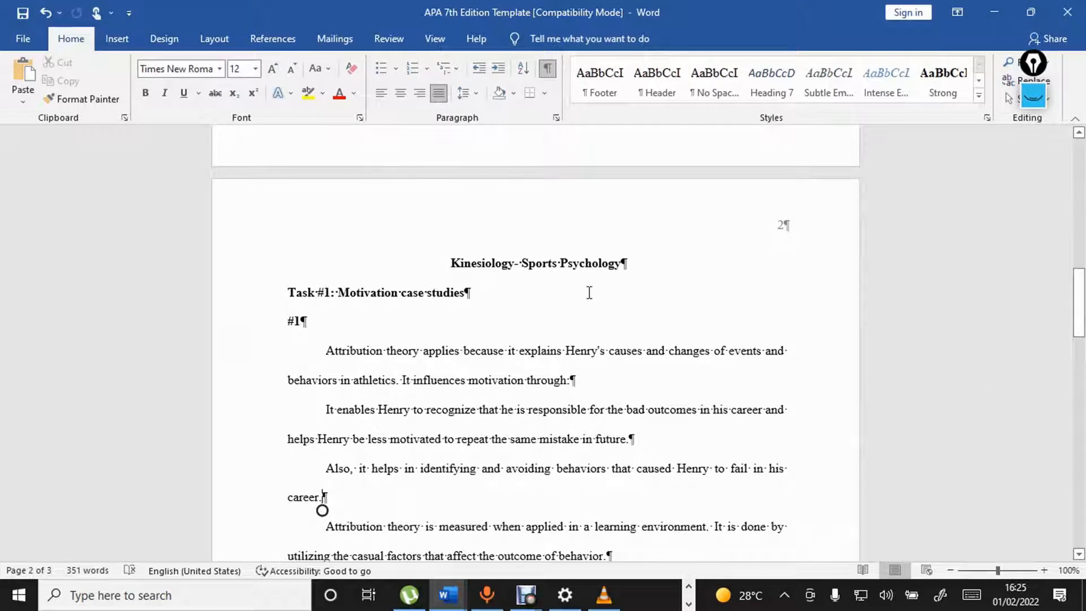
# - Remove the # from the Task #1 heading, apply Capitalize Each Word to "Motivation case studies", and save the document
pyautogui.click(324, 300)
pyautogui.press('BackSpace')
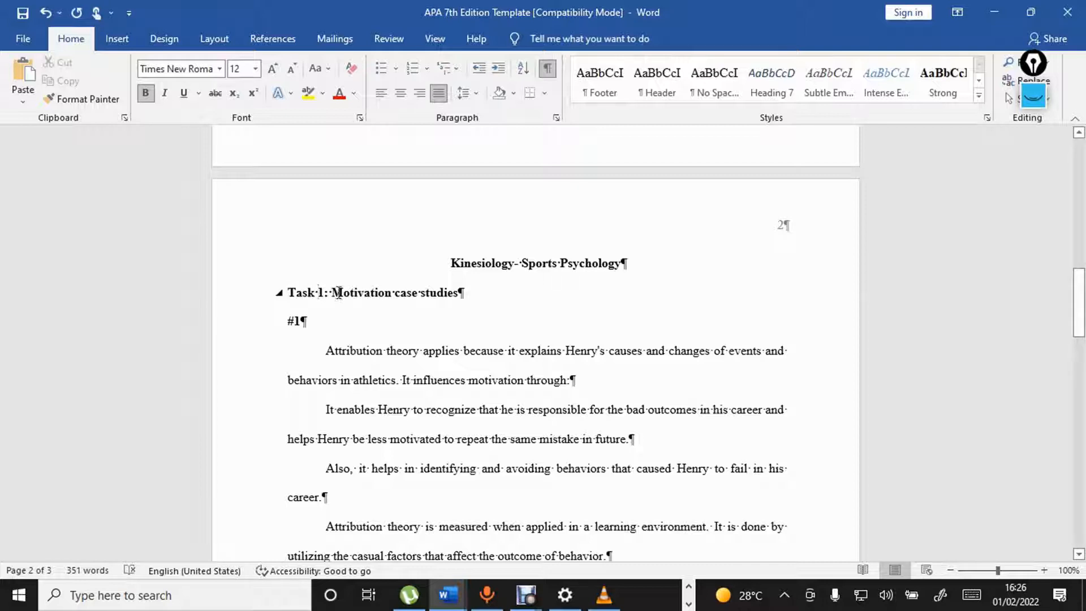
pyautogui.moveTo(333, 293); pyautogui.dragTo(443, 295)
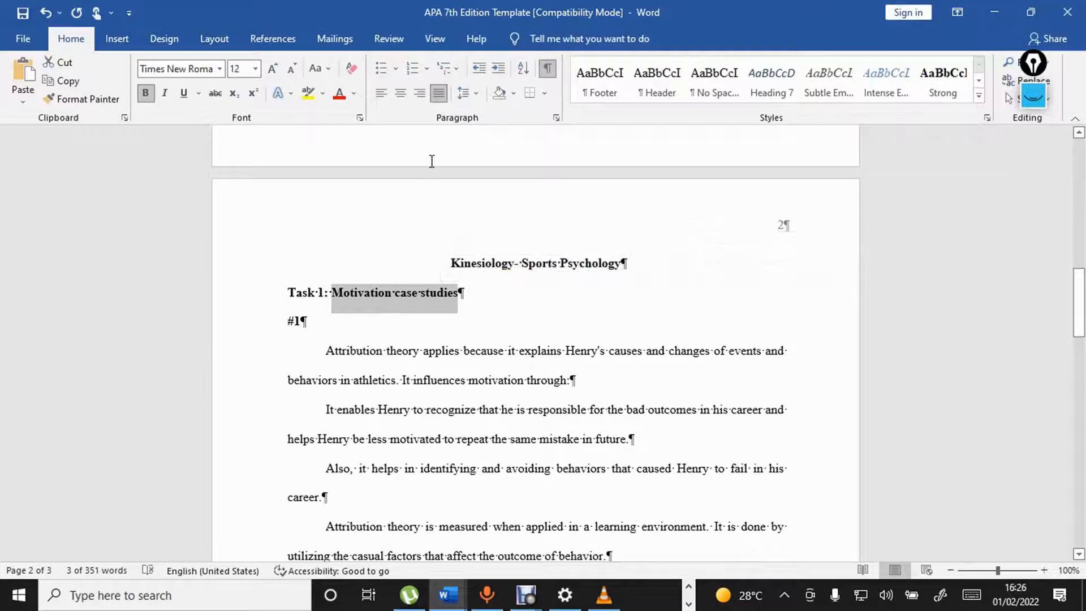
pyautogui.click(333, 69)
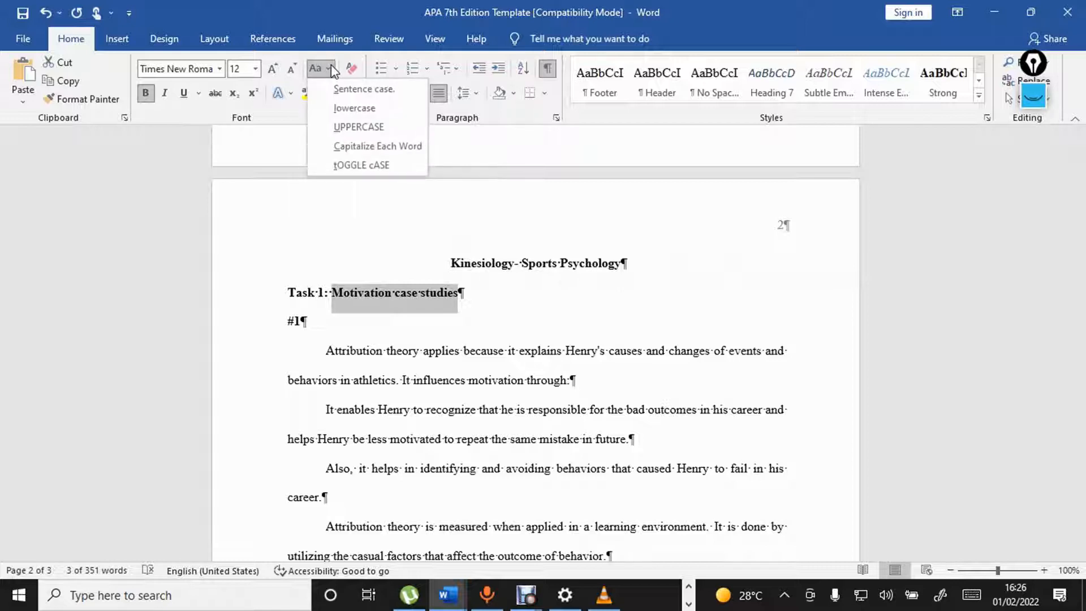
pyautogui.click(372, 148)
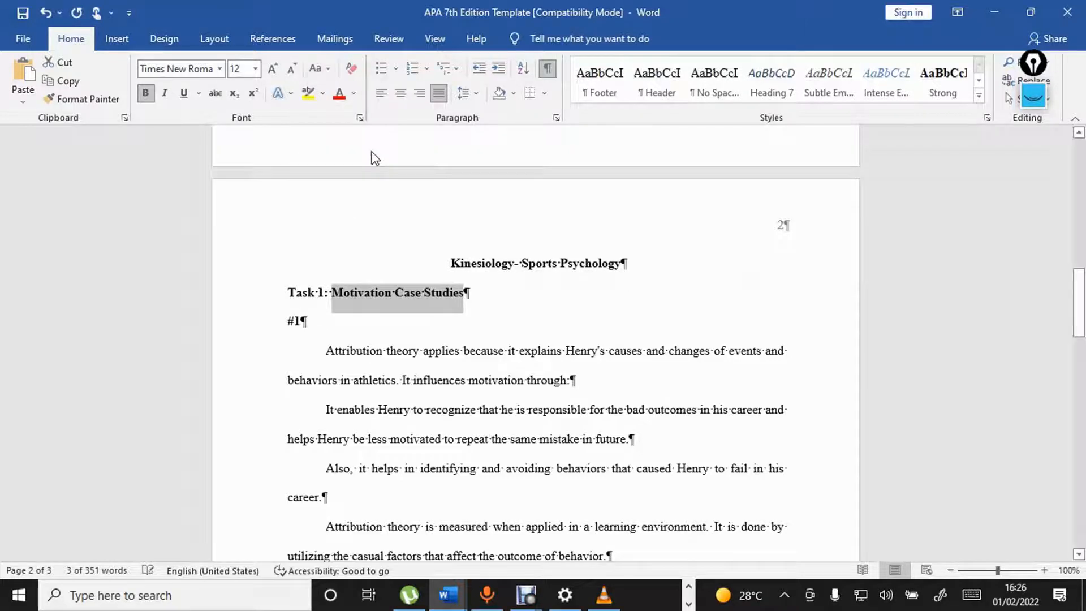
pyautogui.click(410, 308)
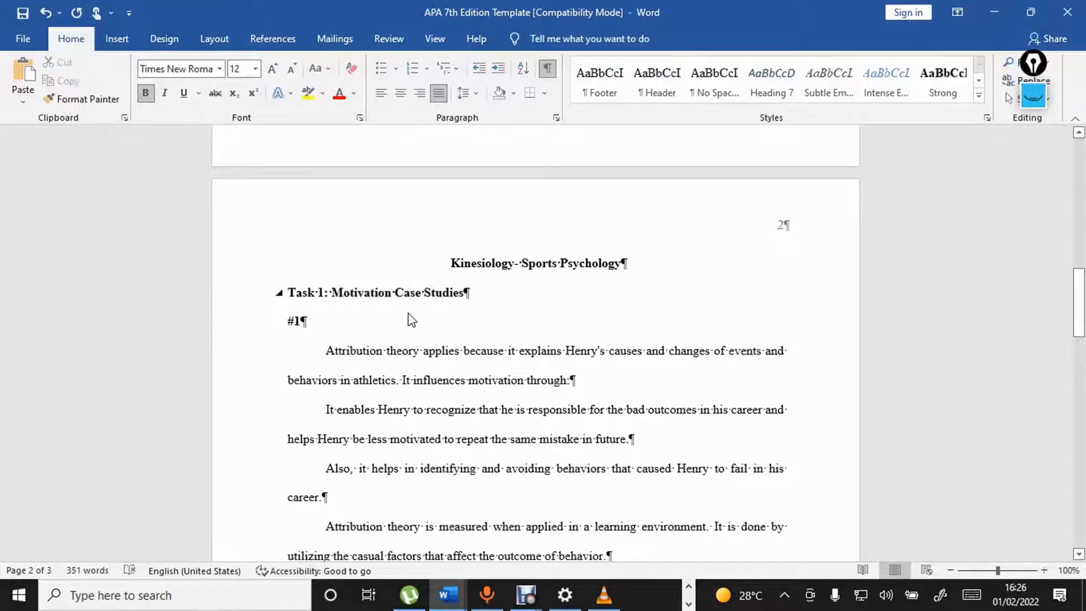
pyautogui.hotkey('ctrl', 's')
# - Remove the # from the "#1" subheading below the Task 1 heading and save the document
pyautogui.doubleClick(299, 323)
pyautogui.click(297, 325)
pyautogui.hotkey('ctrl', 'z')
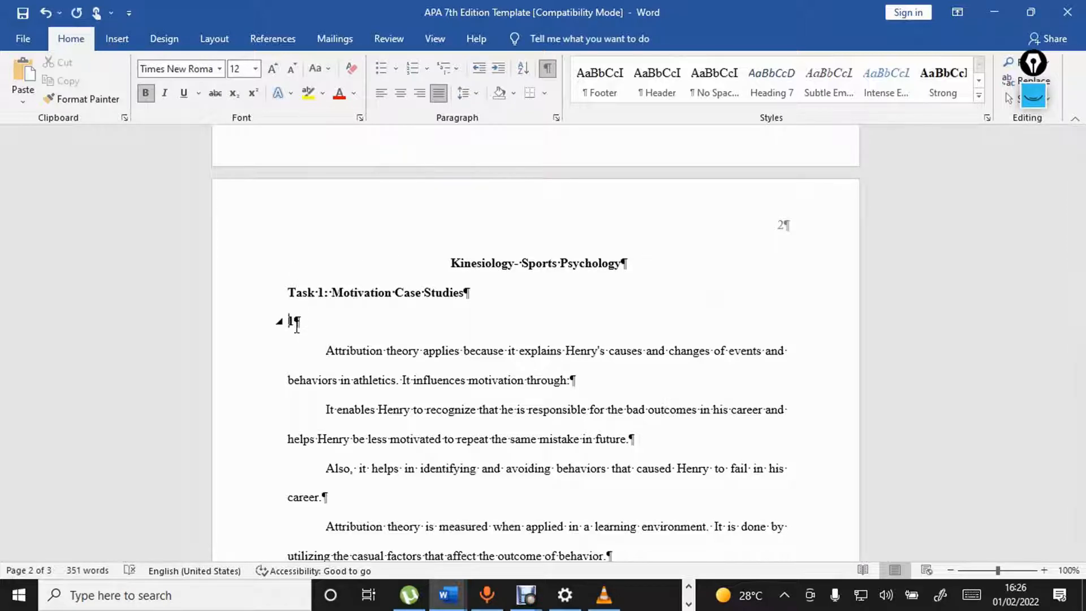
pyautogui.hotkey('ctrl', 's')
pyautogui.scroll(-5, 296, 327)
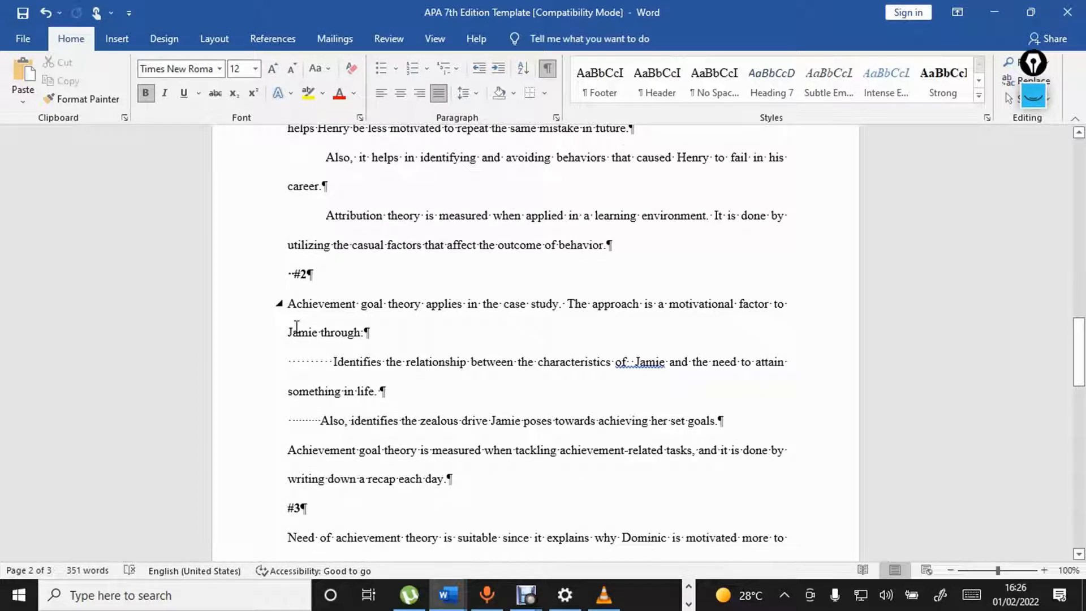
# - Remove the # and leading spaces from the "#2" subheading and the # from the "#3" subheading
pyautogui.click(302, 274)
pyautogui.press('BackSpace')
pyautogui.press('BackSpace')
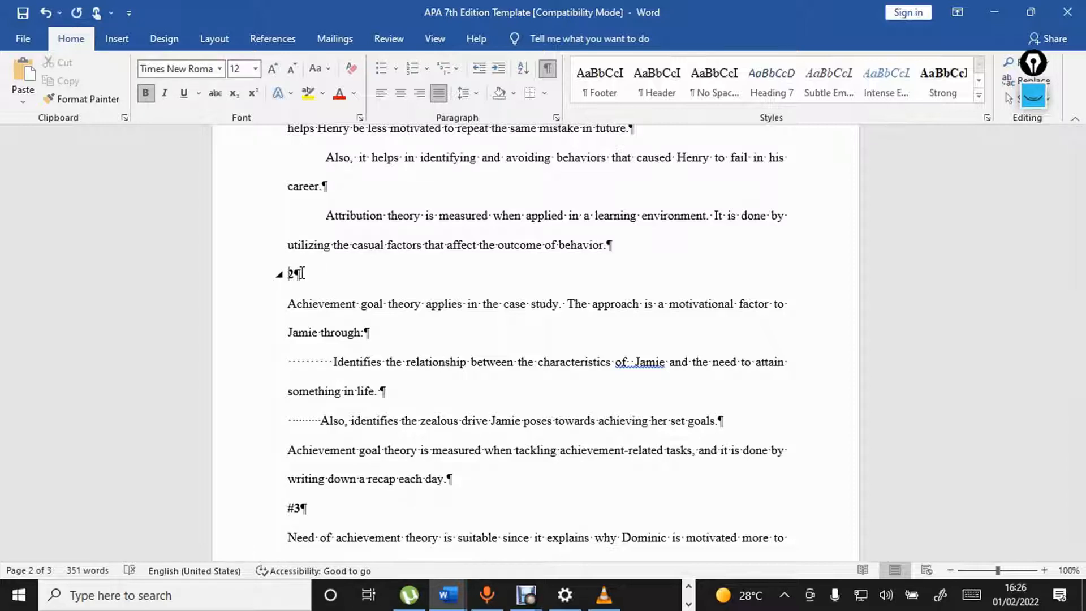
pyautogui.scroll(-4, 294, 272)
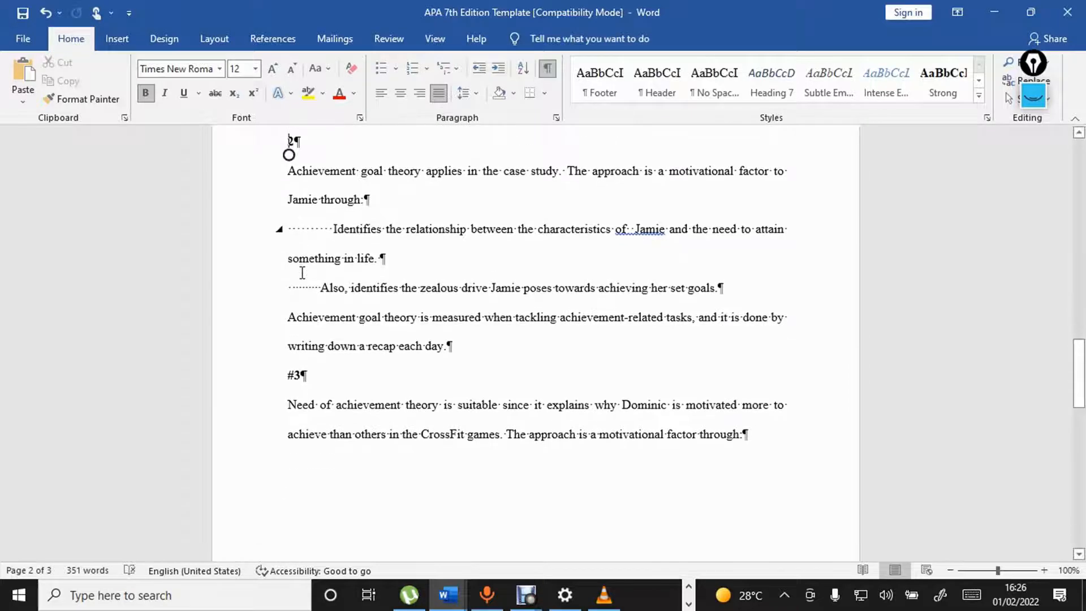
pyautogui.click(294, 376)
pyautogui.press('BackSpace')
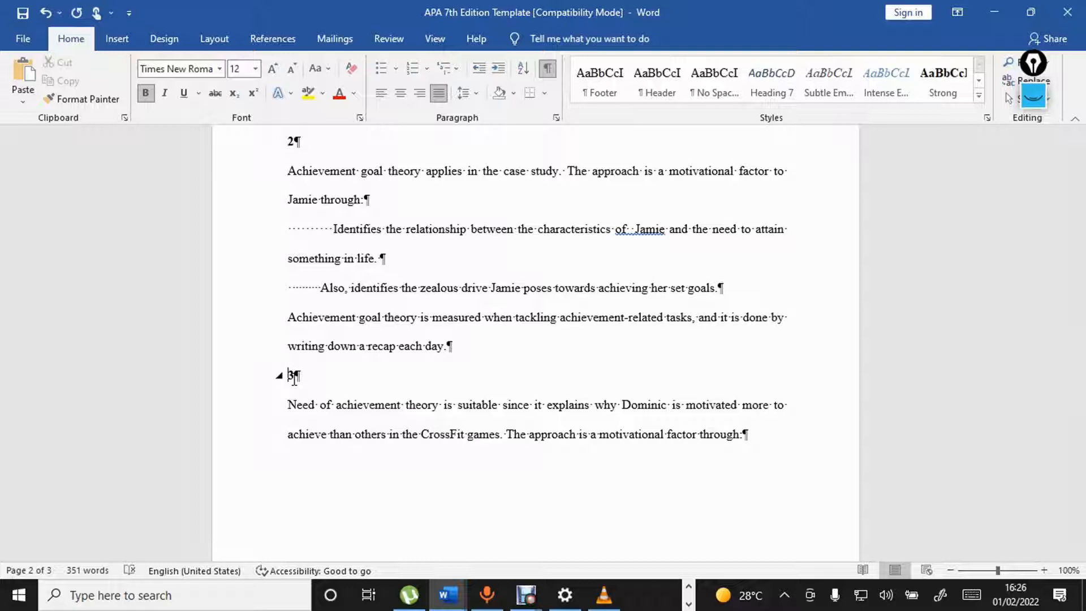
# - Check the Level 3 heading format in the WriteALL Academics APA 7th Edition Template and return to the paper
pyautogui.moveTo(432, 605)
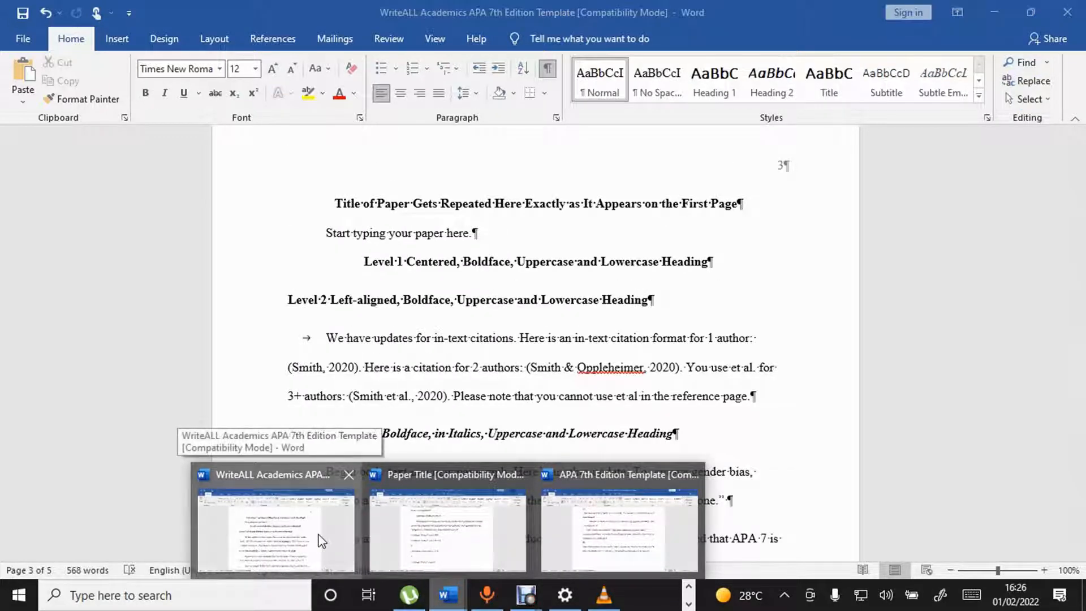
pyautogui.click(320, 540)
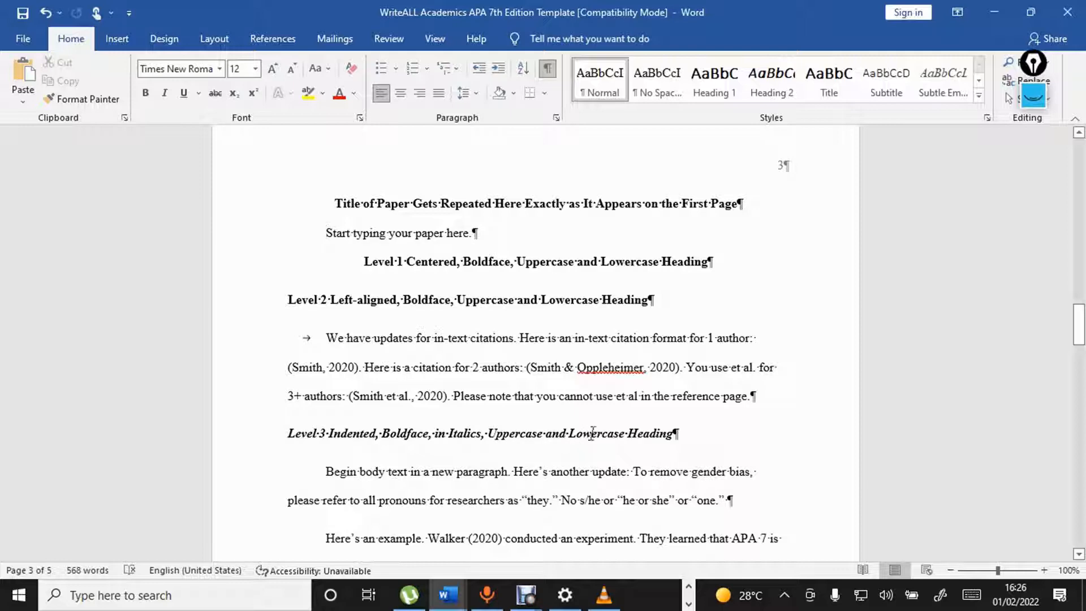
pyautogui.click(998, 10)
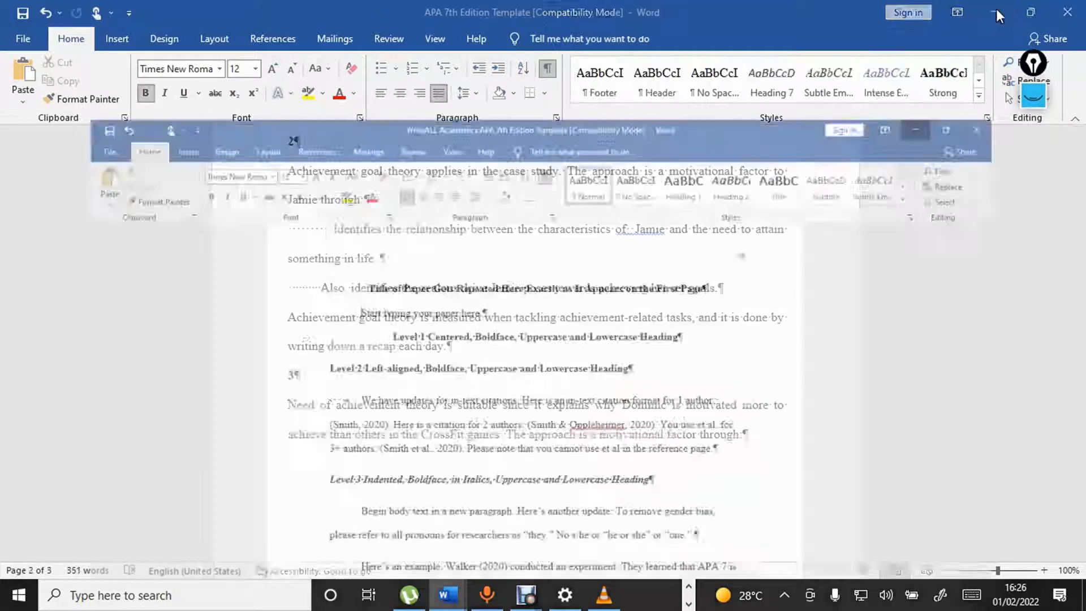
# - Italicize the "1" subheading below the Task 1 heading
pyautogui.scroll(3, 463, 430)
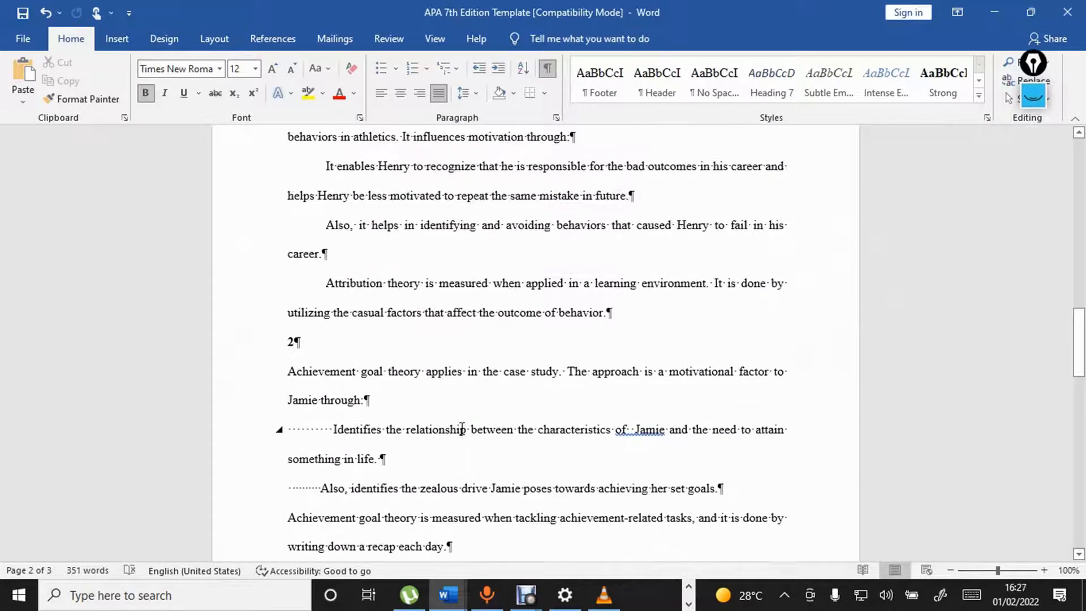
pyautogui.scroll(3, 462, 429)
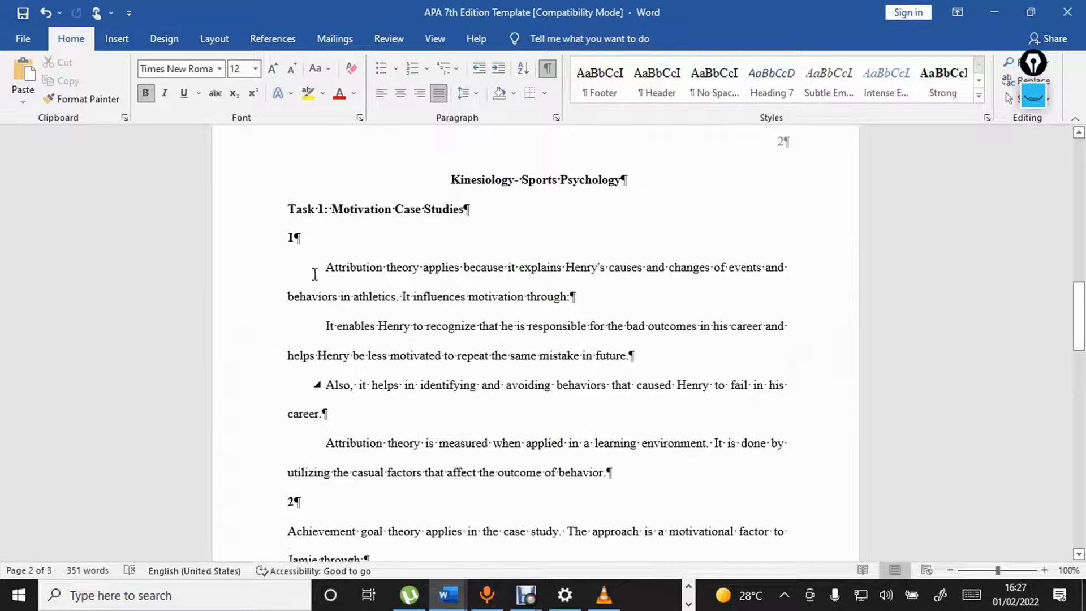
pyautogui.doubleClick(293, 237)
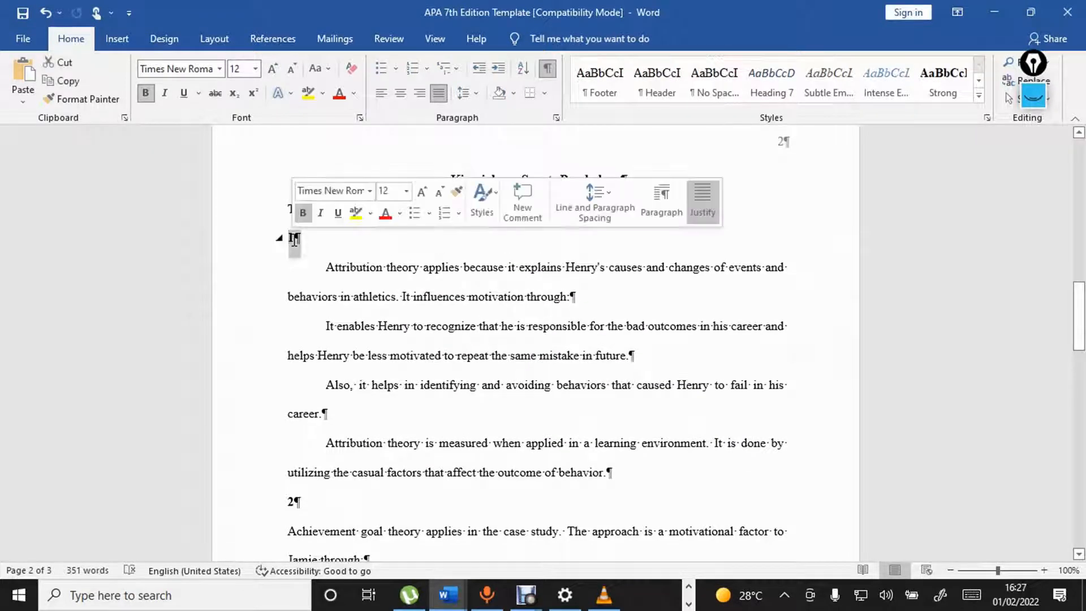
pyautogui.click(322, 213)
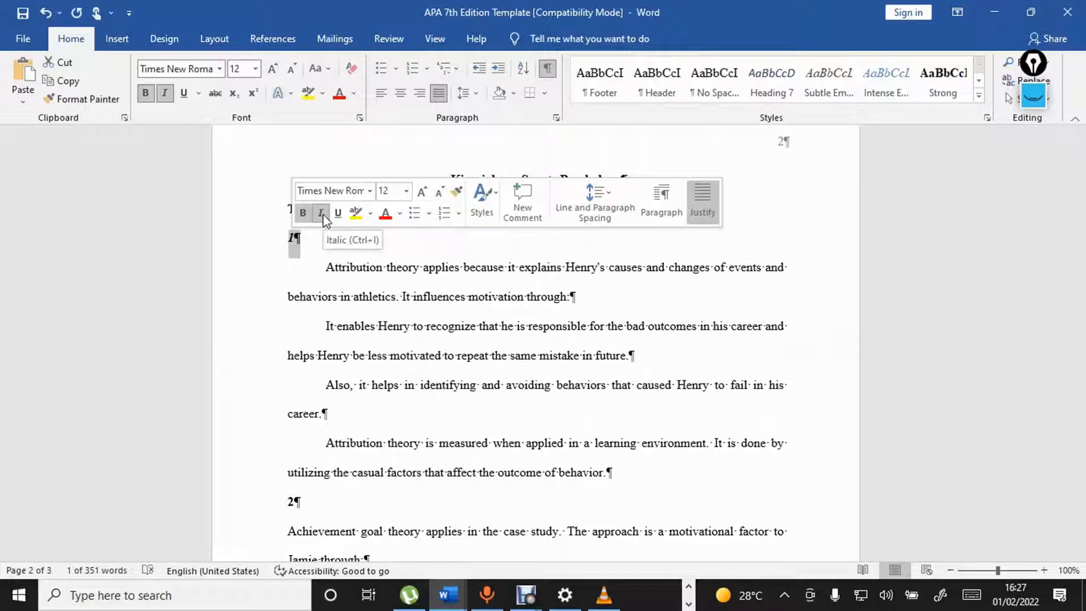
# - Apply a 1.27 cm first-line indent to the "1" subheading
pyautogui.click(556, 118)
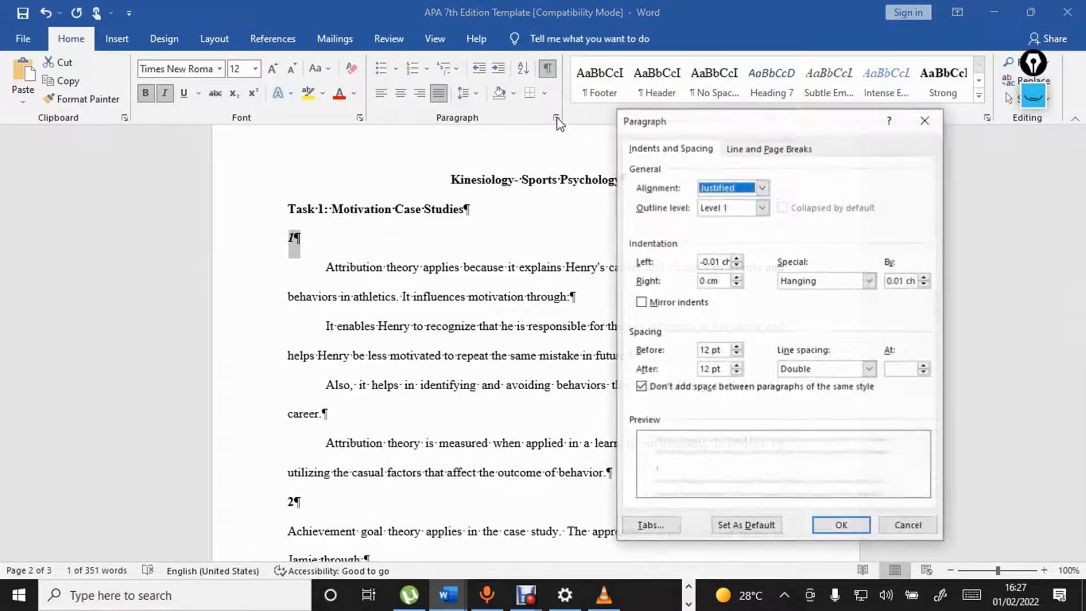
pyautogui.click(869, 281)
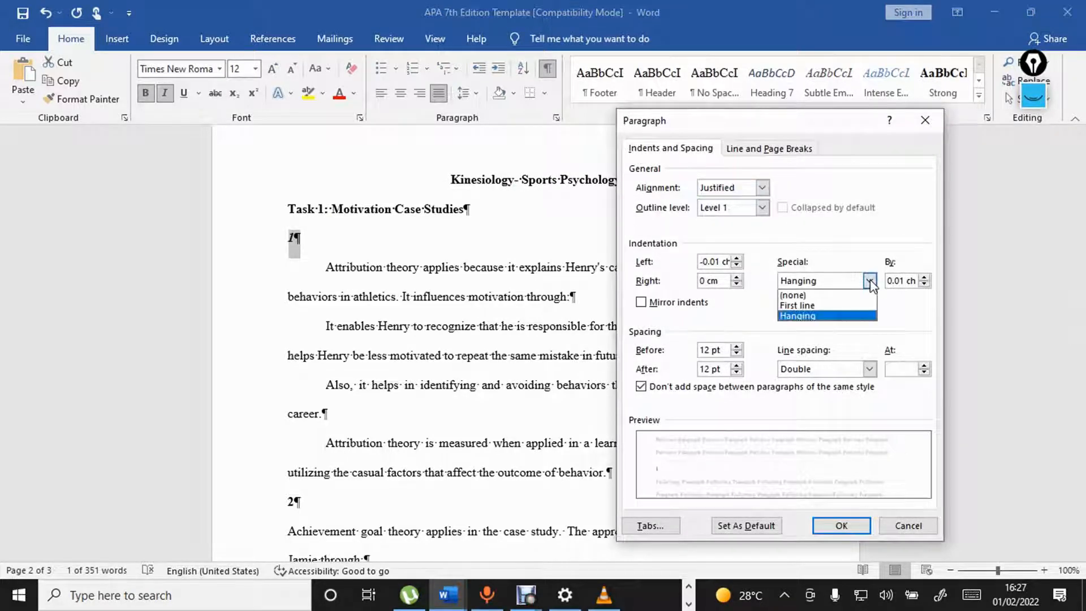
pyautogui.click(847, 306)
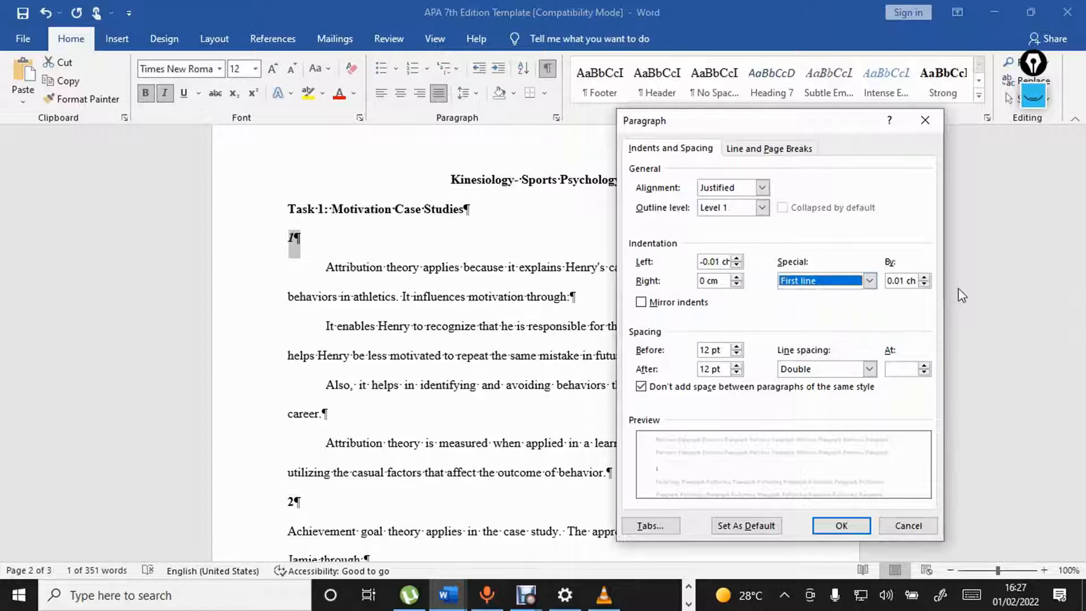
pyautogui.click(912, 283)
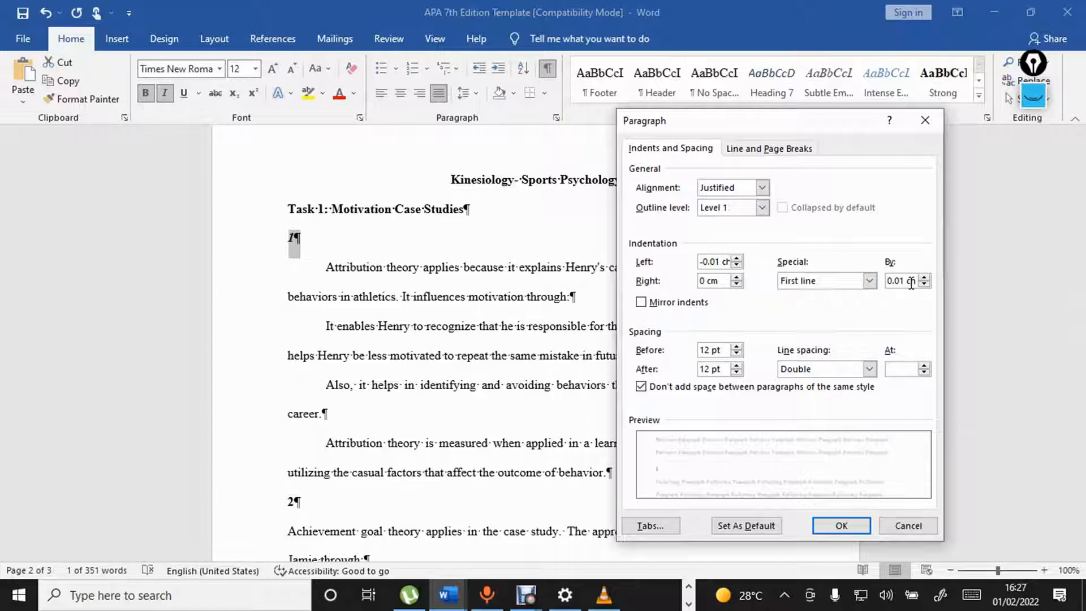
pyautogui.doubleClick(911, 283)
pyautogui.press('BackSpace')
pyautogui.write('1.27 cm')
pyautogui.press('Return')
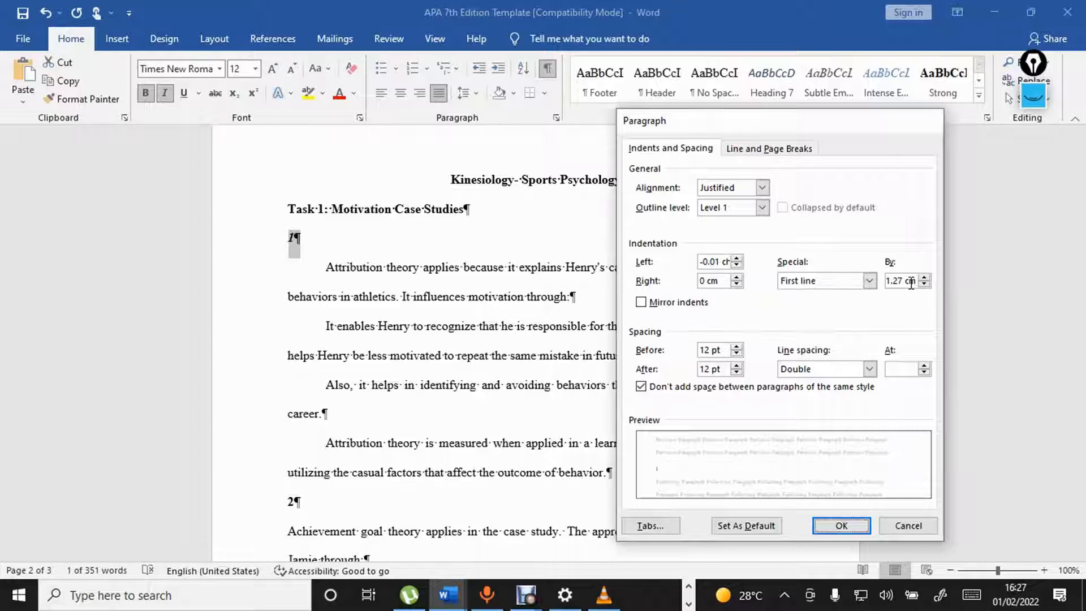
pyautogui.click(643, 321)
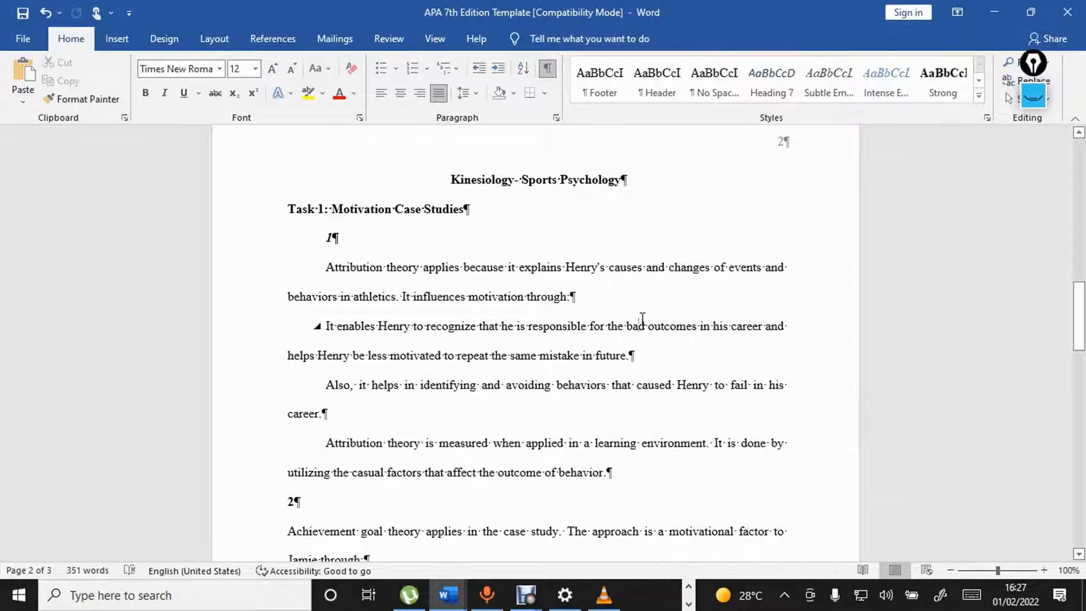
# - Examine the formatting of subheadings 2 and 3, the Task #2 section and the start of page 2
pyautogui.doubleClick(291, 502)
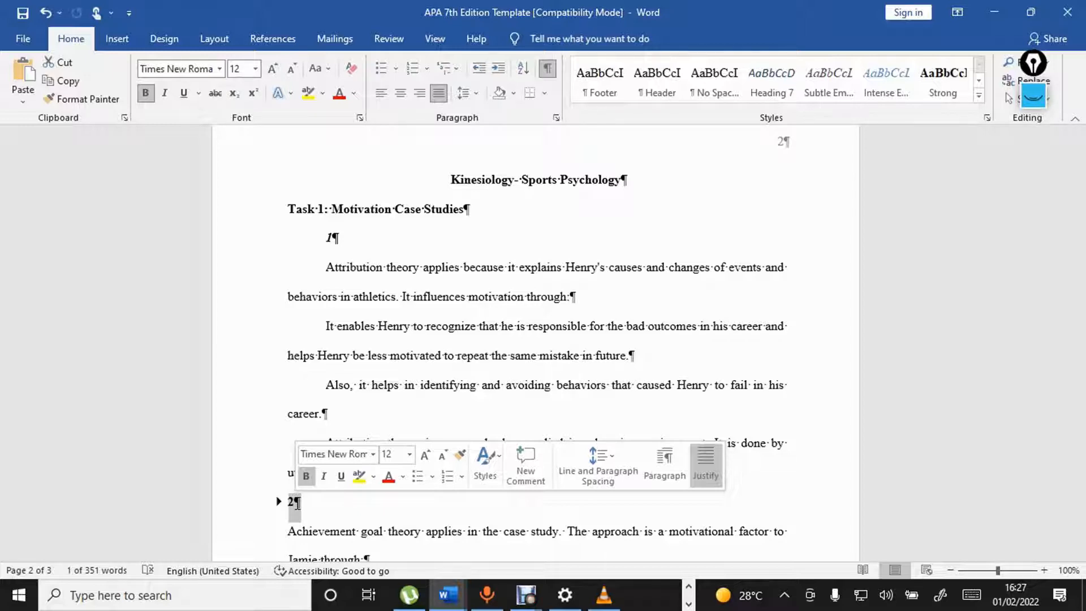
pyautogui.scroll(-8, 297, 501)
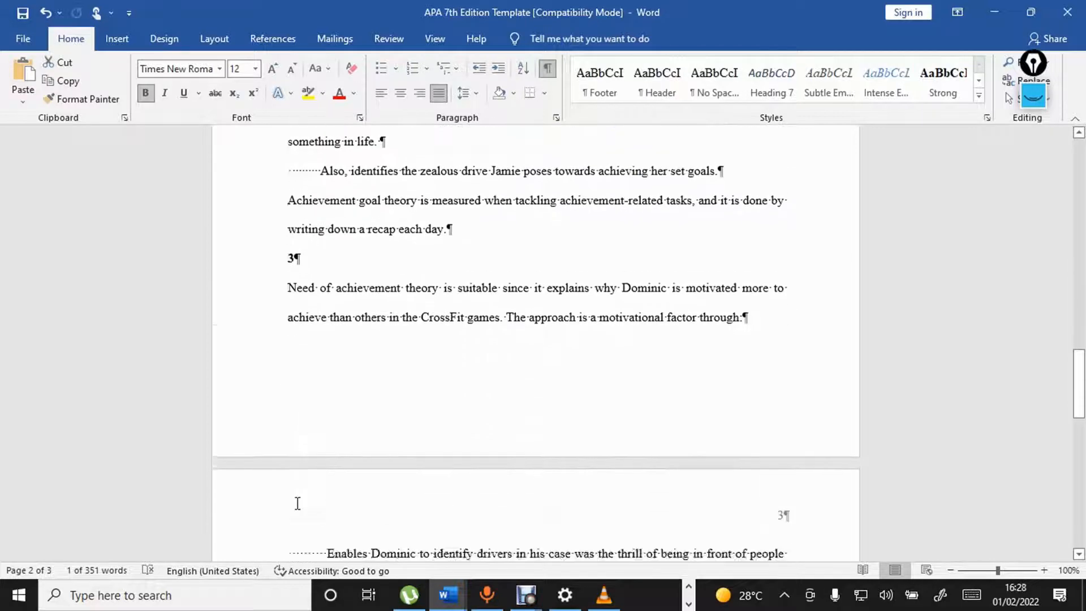
pyautogui.scroll(8, 297, 502)
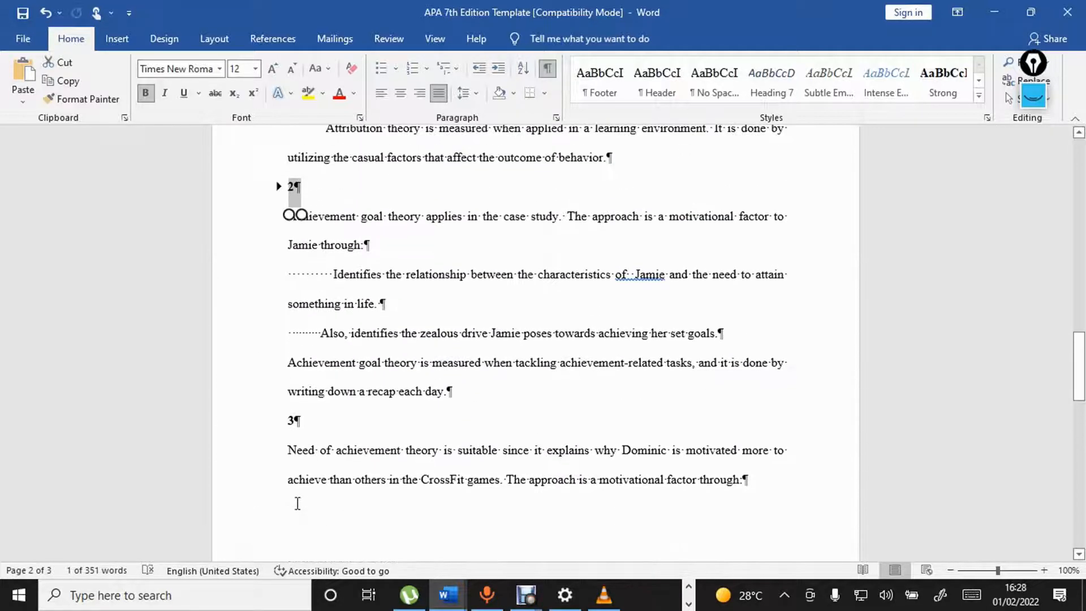
pyautogui.scroll(-10, 297, 502)
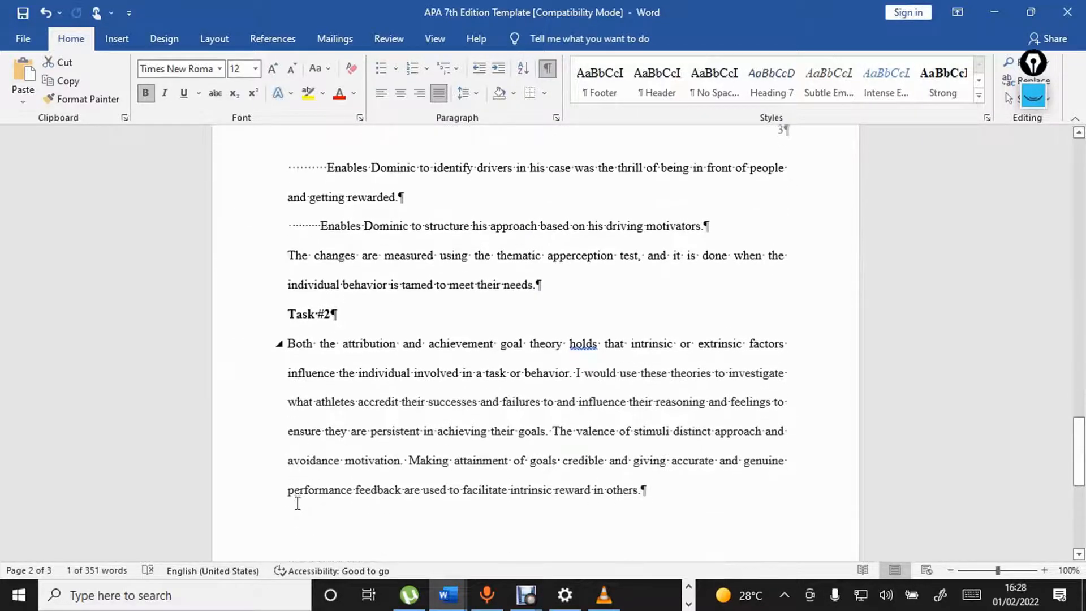
pyautogui.scroll(-5, 297, 502)
pyautogui.scroll(12, 297, 502)
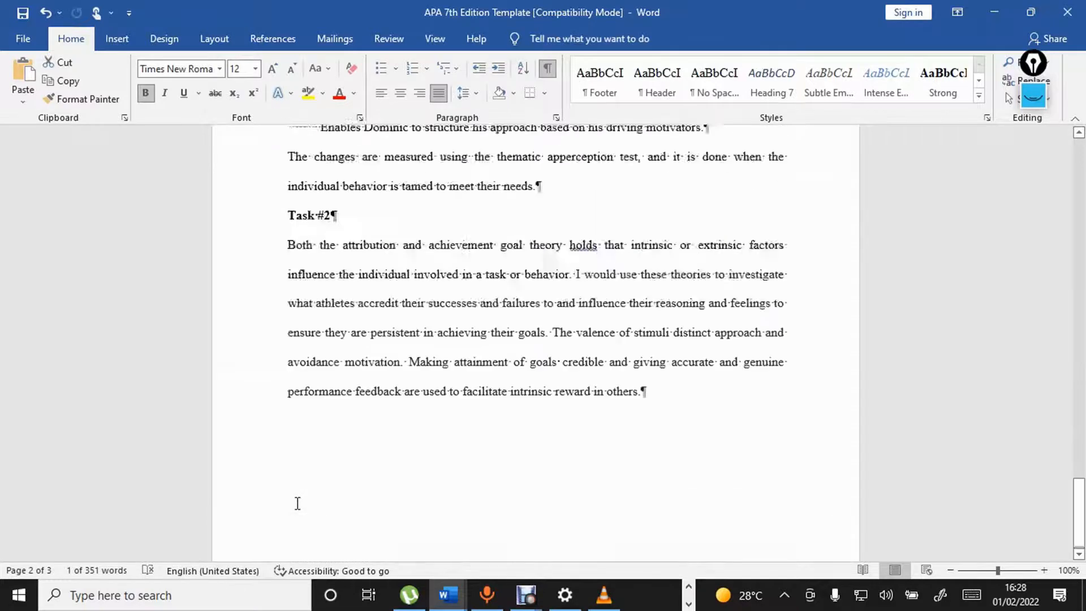
pyautogui.scroll(10, 294, 503)
pyautogui.scroll(-3, 292, 505)
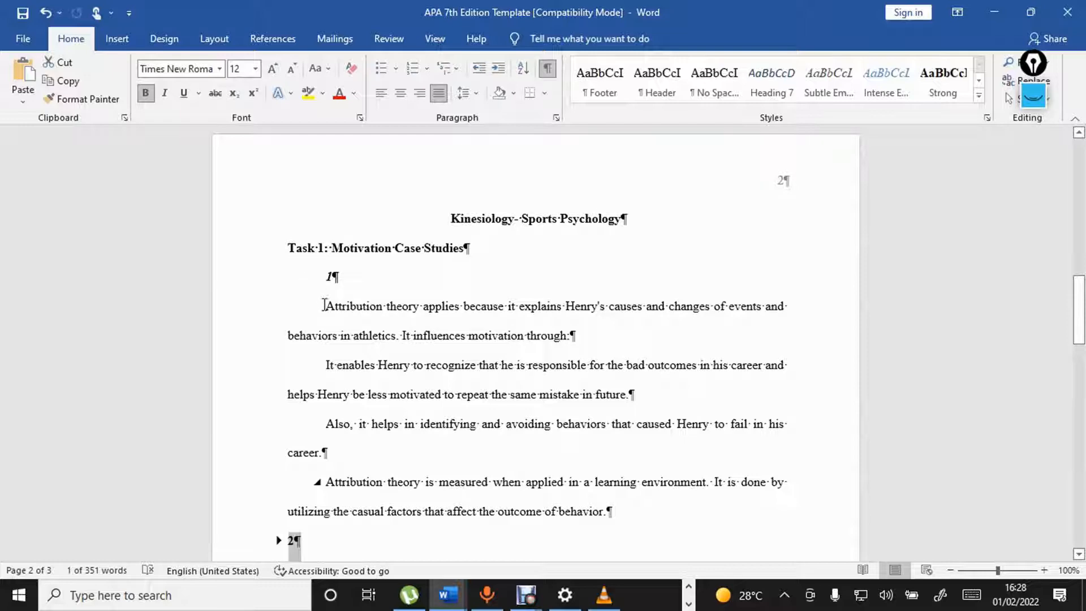
pyautogui.moveTo(324, 306); pyautogui.dragTo(657, 193)
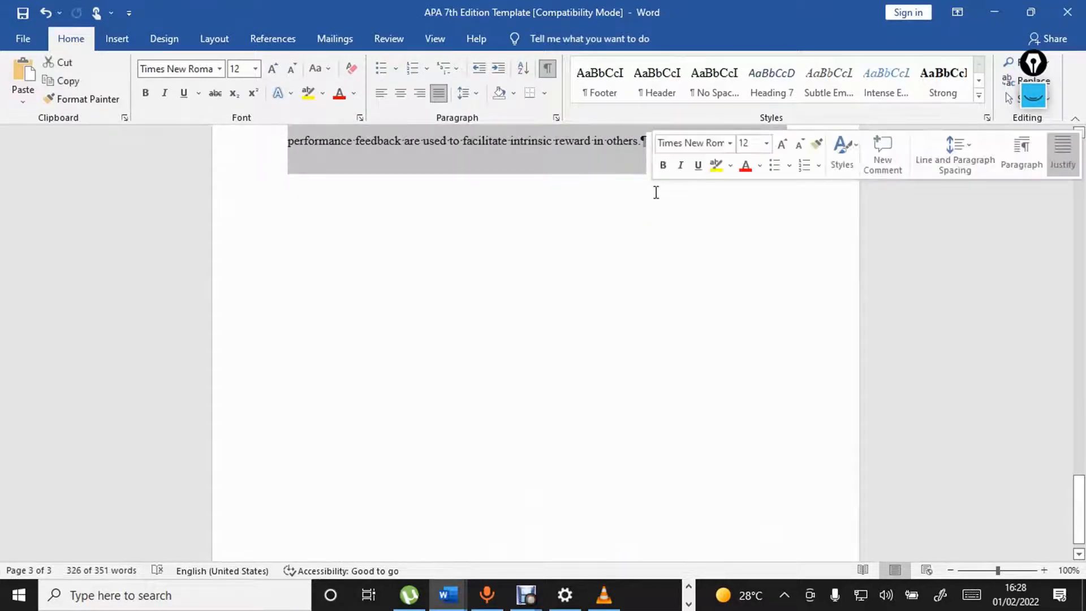
pyautogui.scroll(20, 657, 192)
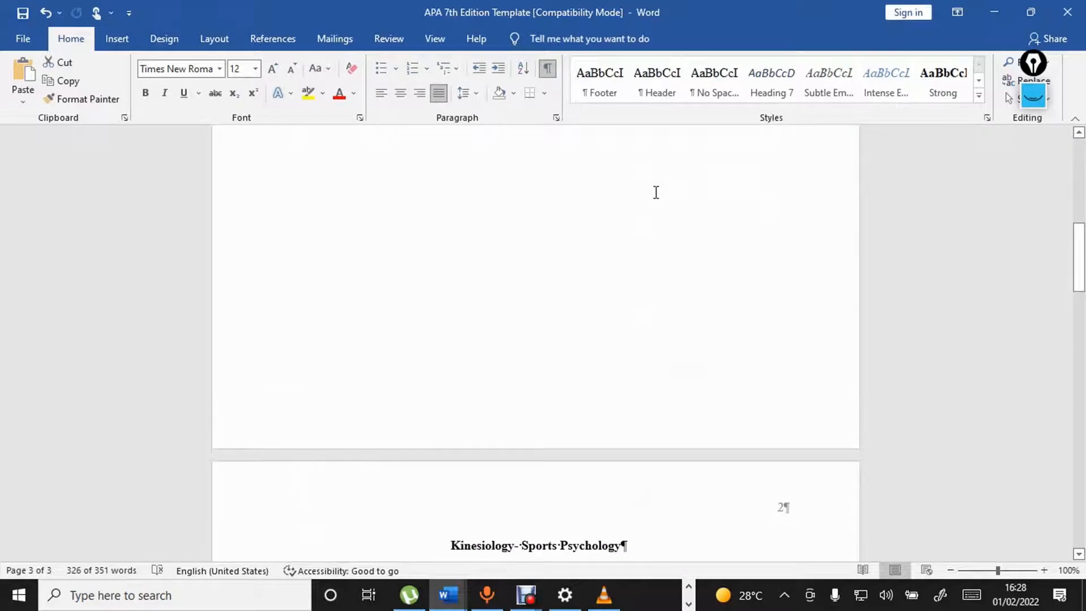
pyautogui.click(563, 459)
pyautogui.scroll(-5, 563, 460)
pyautogui.click(561, 253)
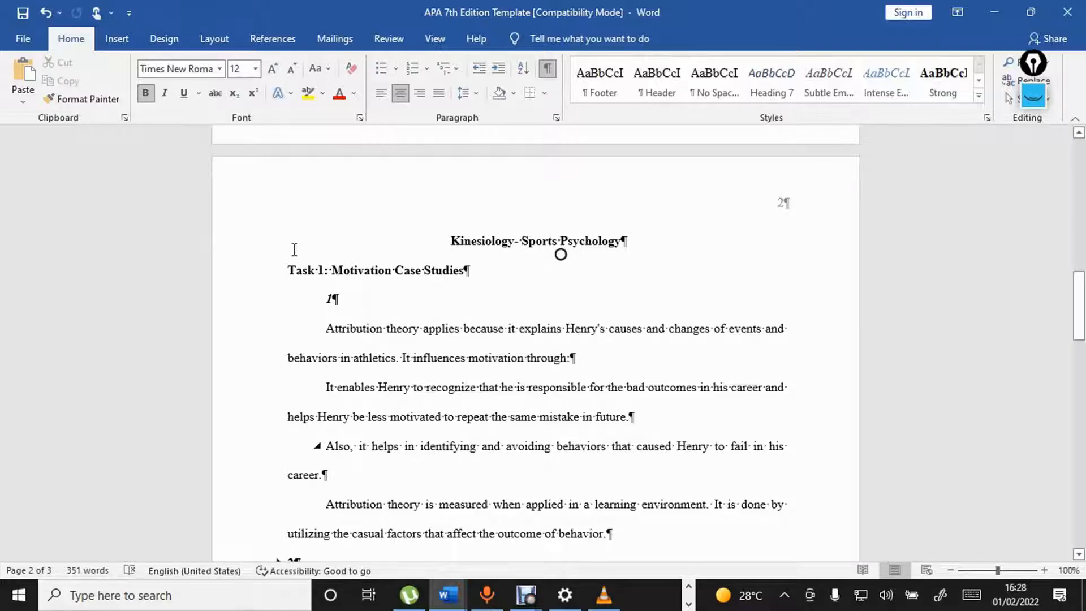
pyautogui.click(287, 271)
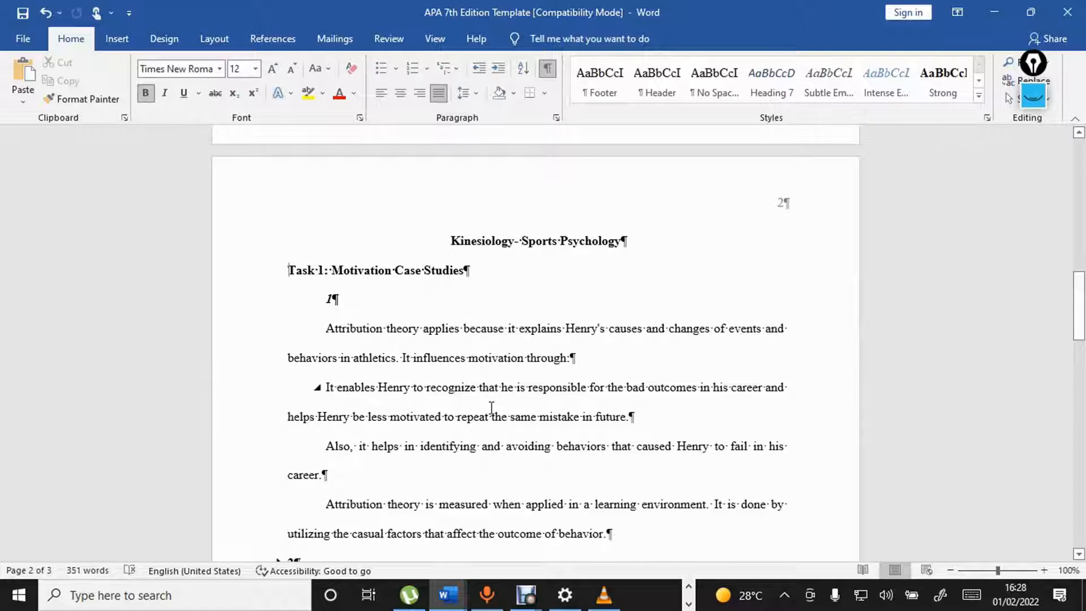
# - Clear all formatting from the entire document text
pyautogui.hotkey('ctrl', 'a')
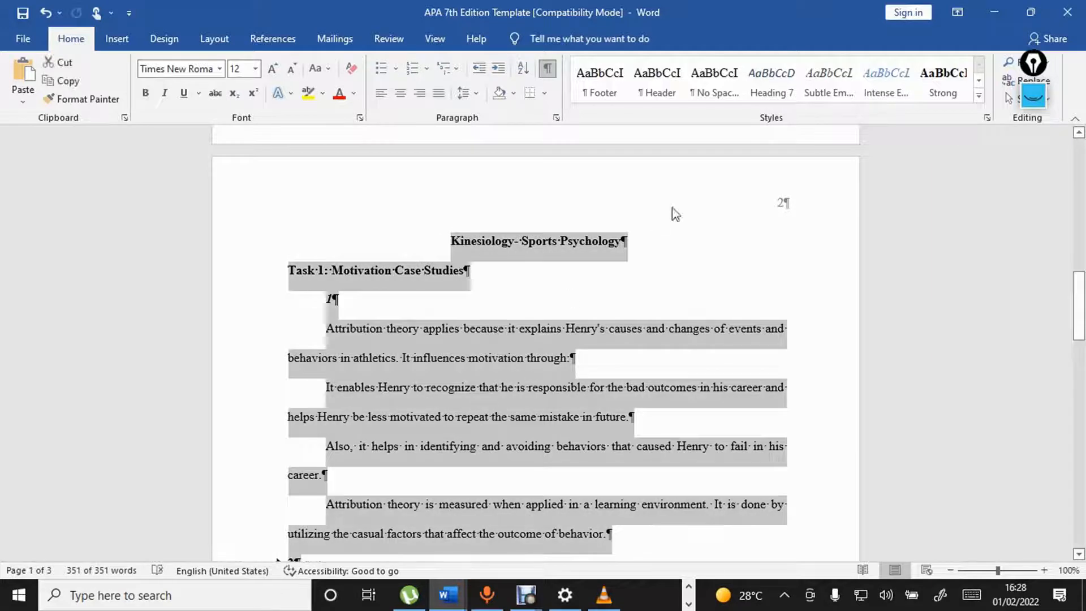
pyautogui.click(980, 97)
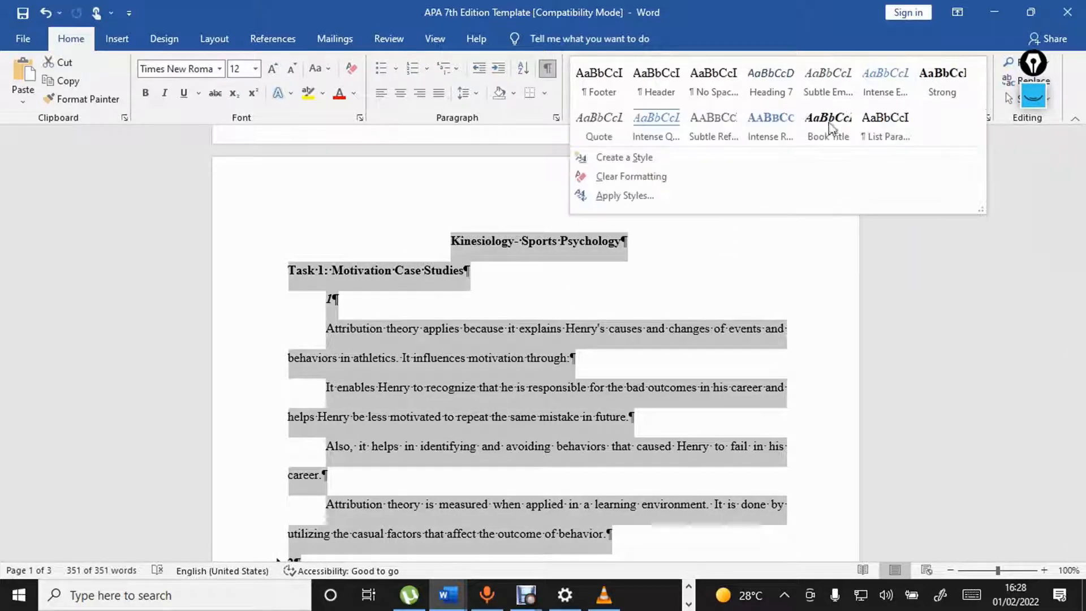
pyautogui.click(693, 175)
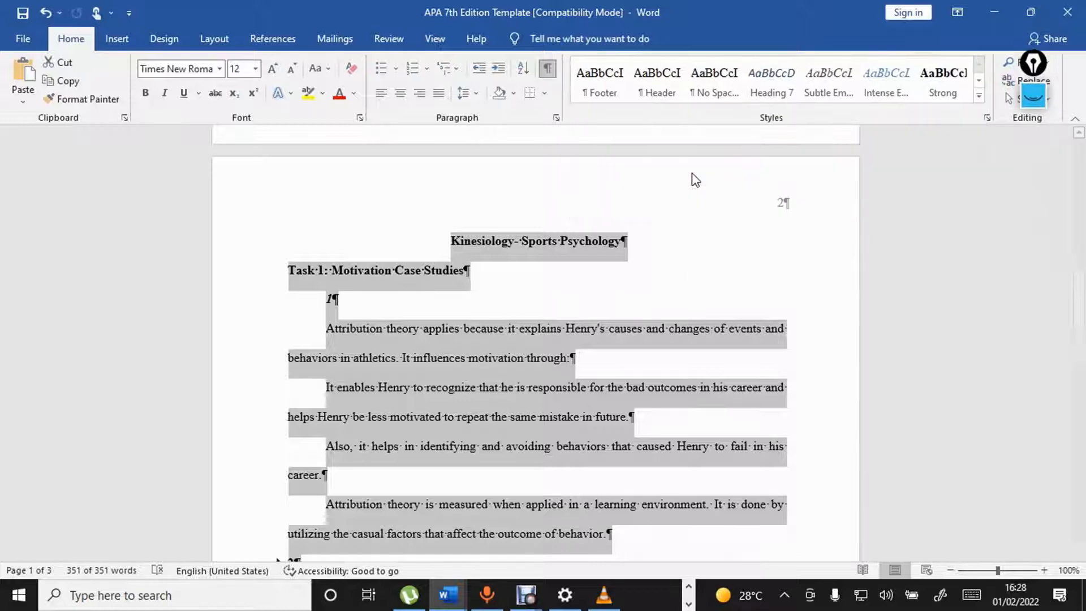
pyautogui.click(521, 283)
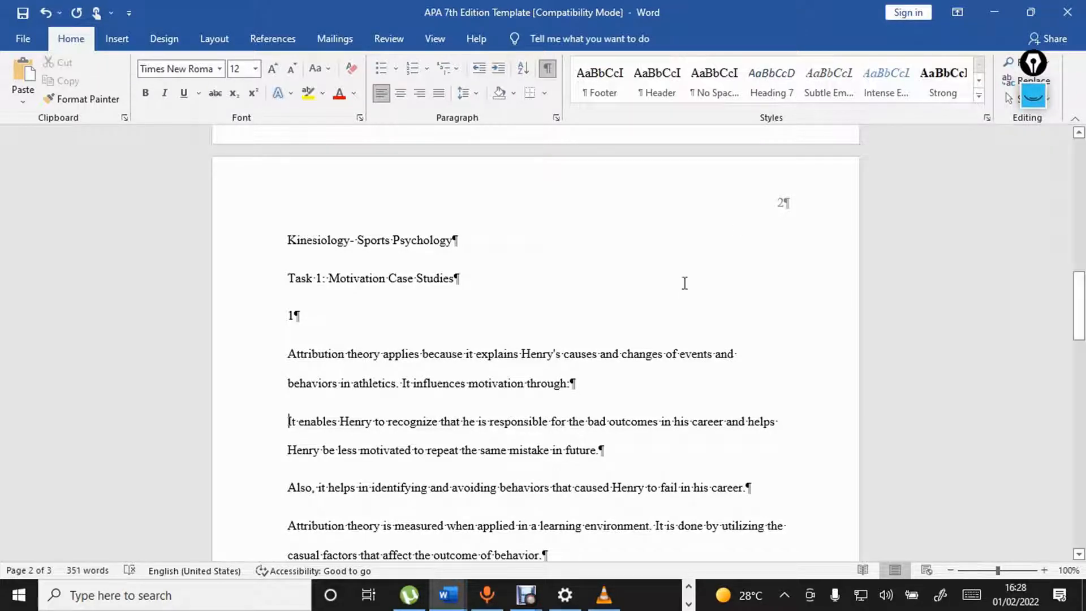
# - Create a new style from the formatting of the entire document, keeping the suggested style name
pyautogui.hotkey('ctrl', 'a')
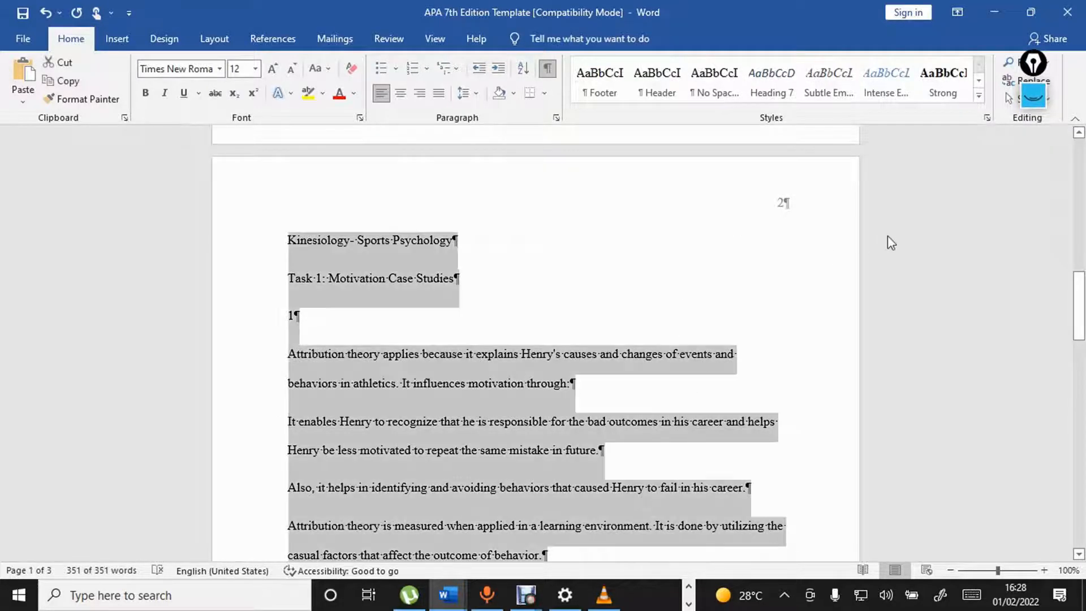
pyautogui.click(979, 97)
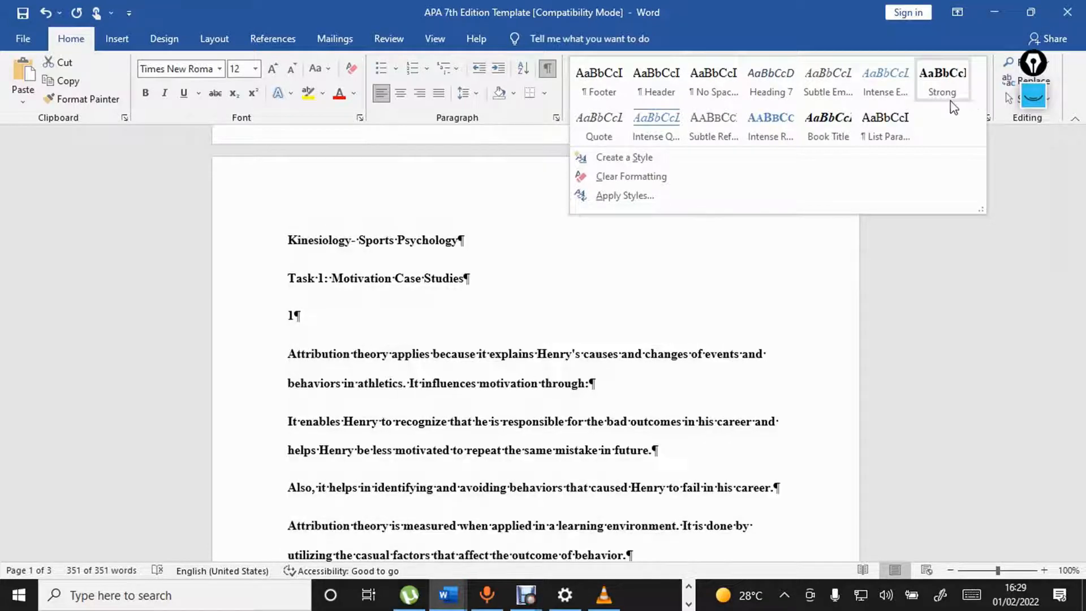
pyautogui.click(709, 164)
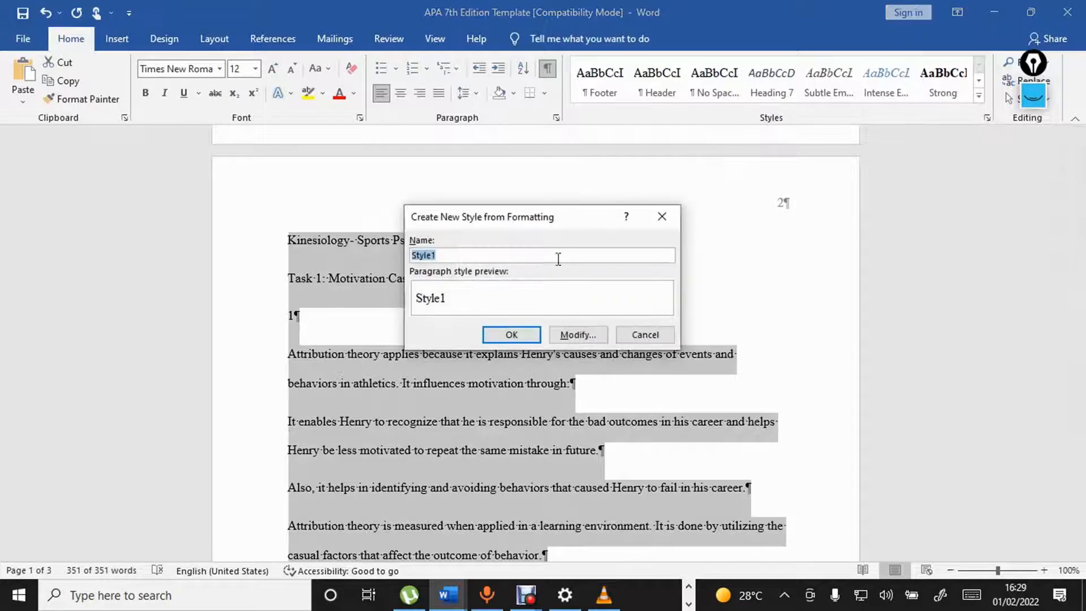
pyautogui.click(515, 336)
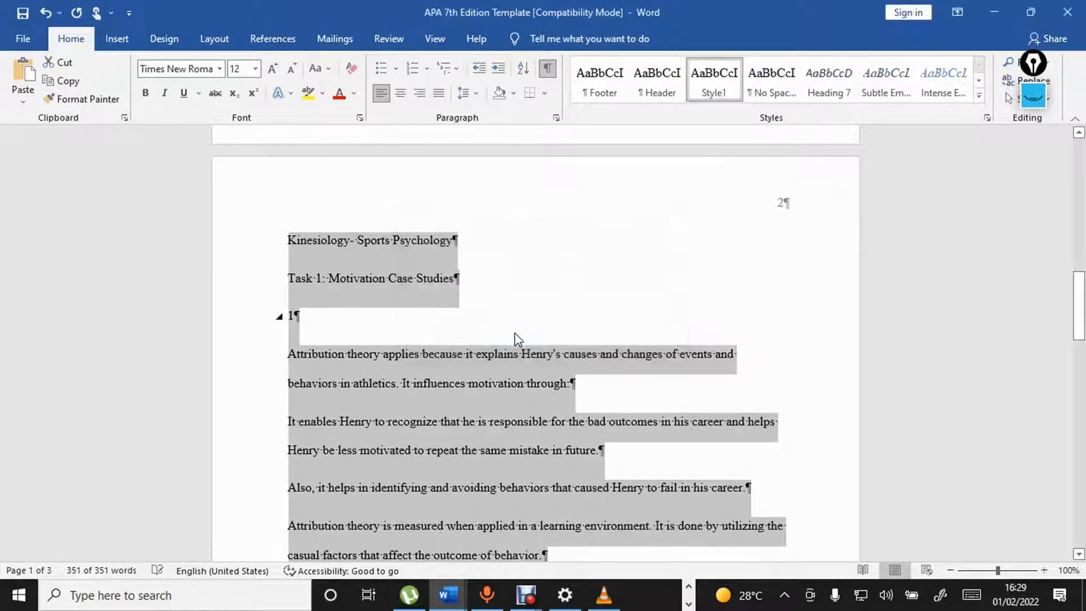
pyautogui.click(398, 334)
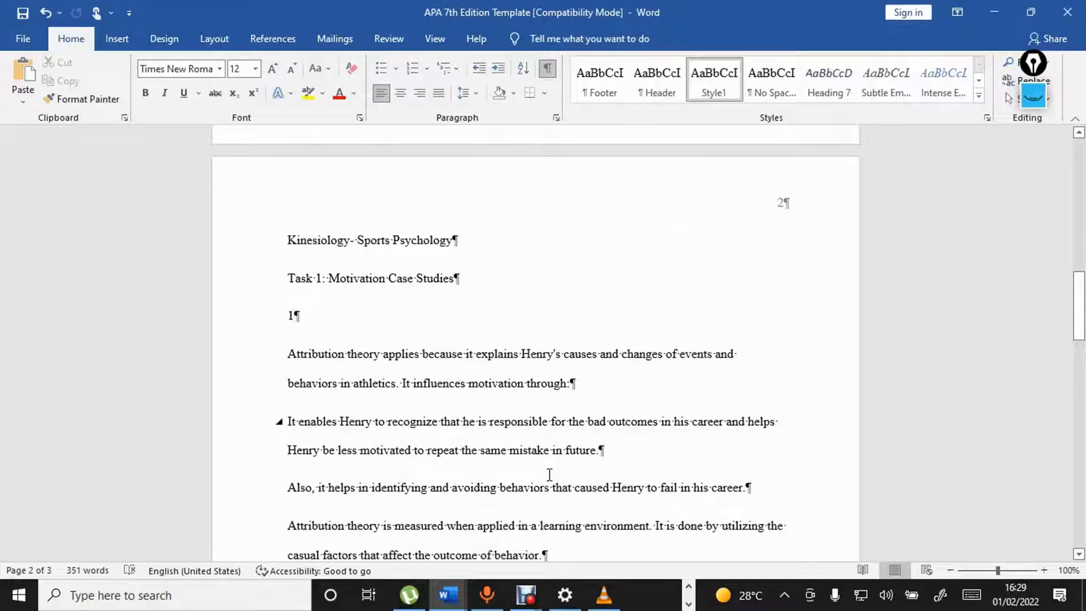
# - Try the Header style on the entire document and Heading 7 on the first paragraph below the "1" subheading
pyautogui.hotkey('ctrl', 'a')
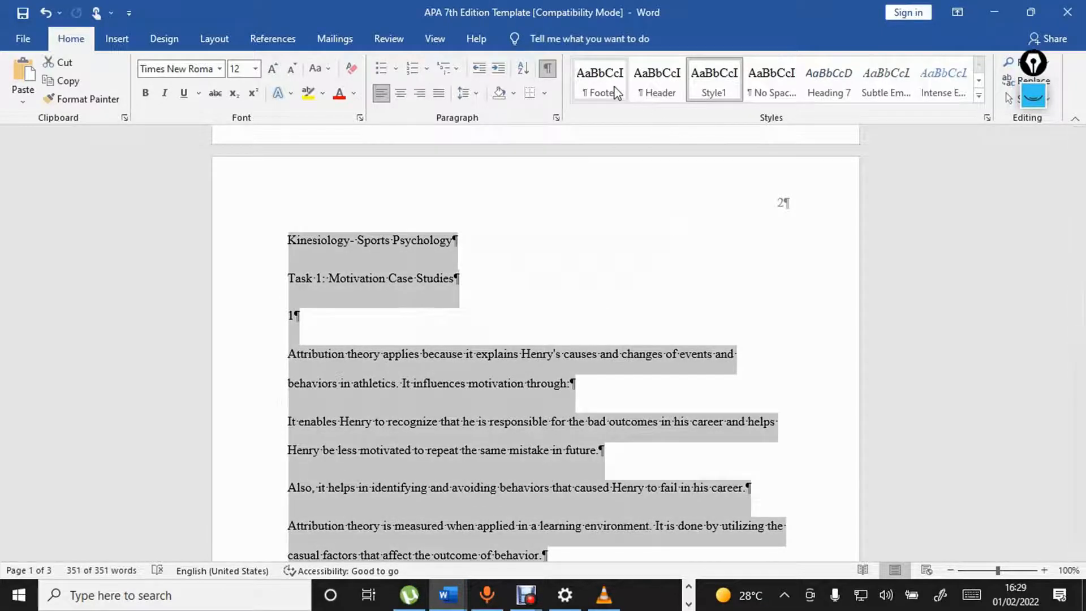
pyautogui.click(658, 98)
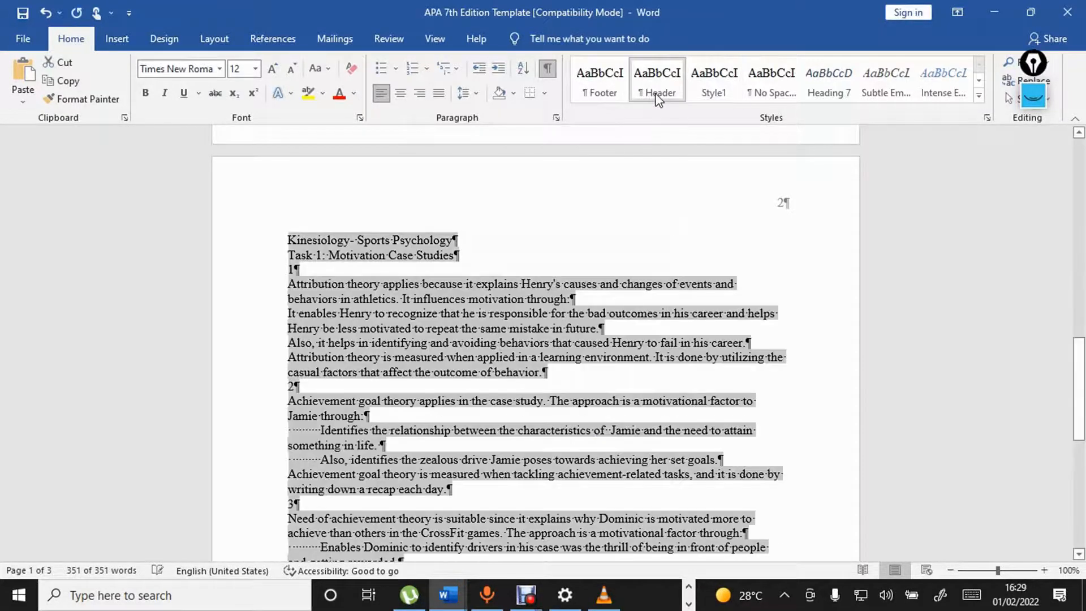
pyautogui.click(633, 284)
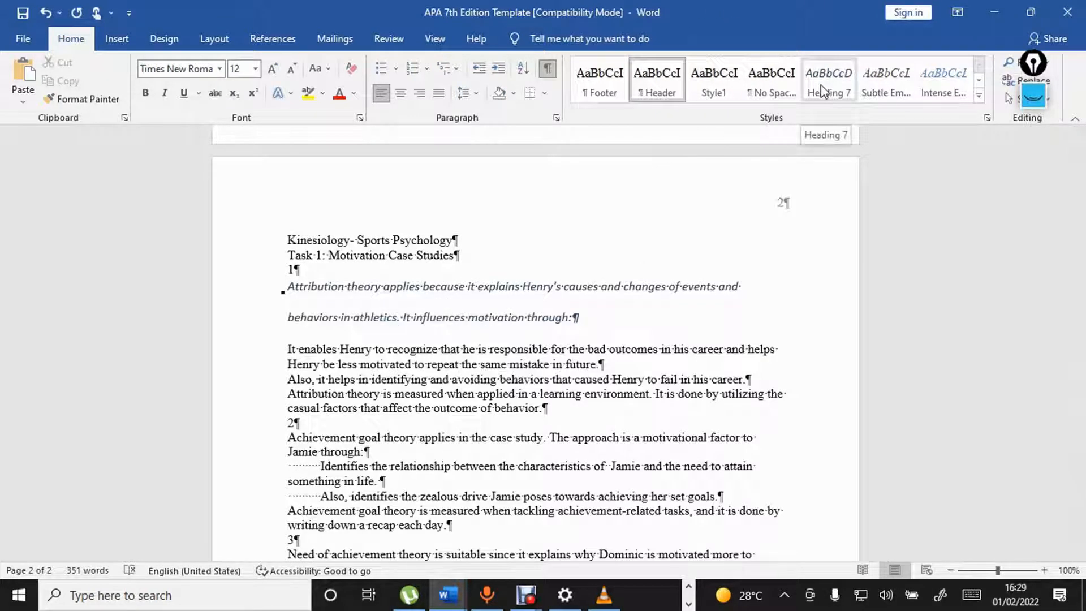
pyautogui.click(823, 91)
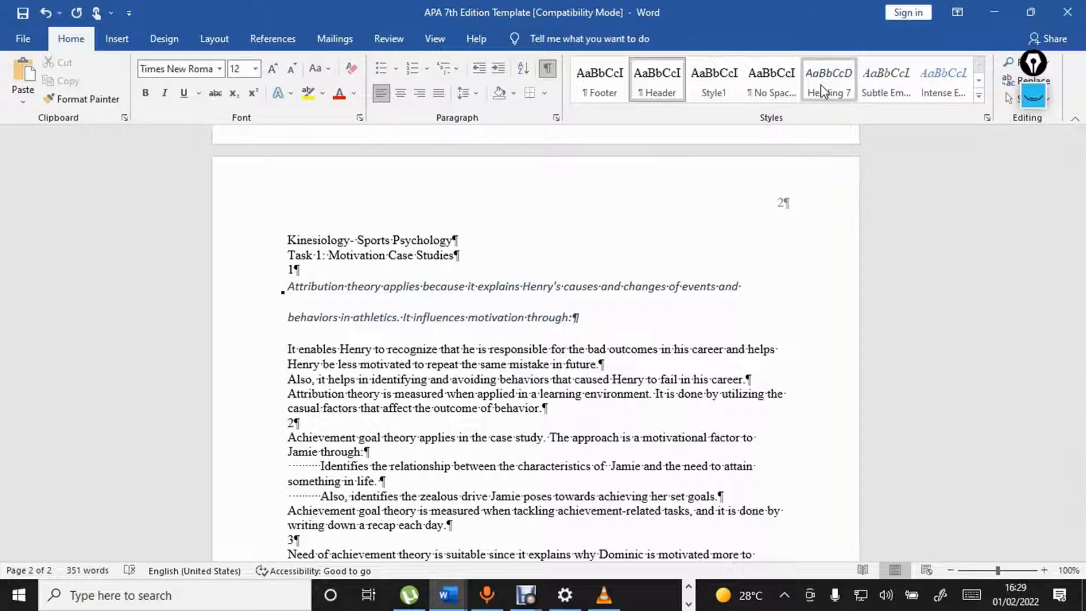
# - Try the Heading 7 style on the entire document, followed by the Heading 8 style
pyautogui.click(704, 349)
pyautogui.hotkey('ctrl', 'a')
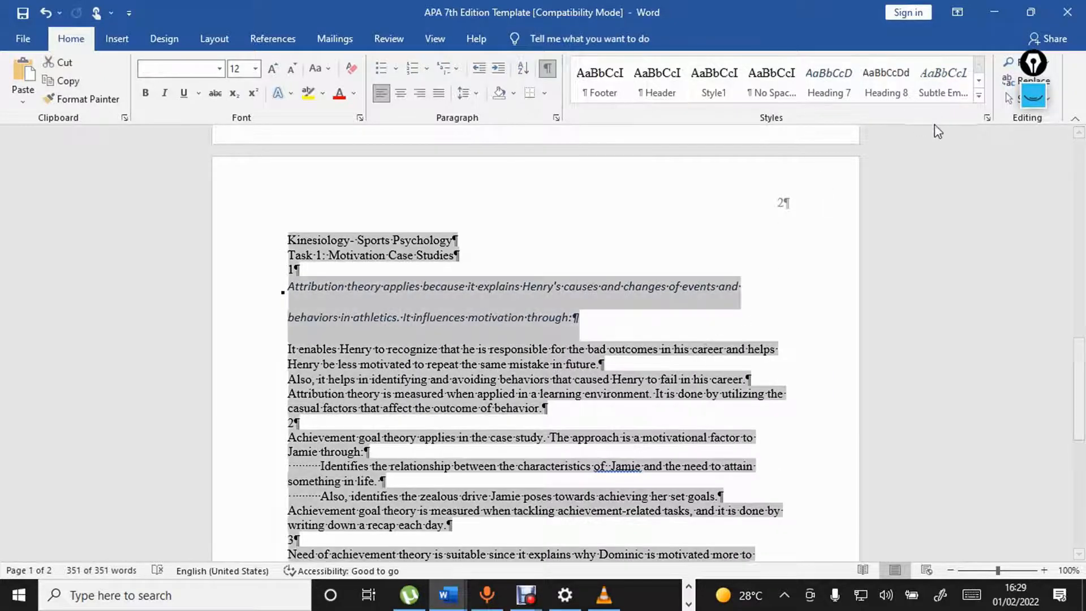
pyautogui.click(840, 95)
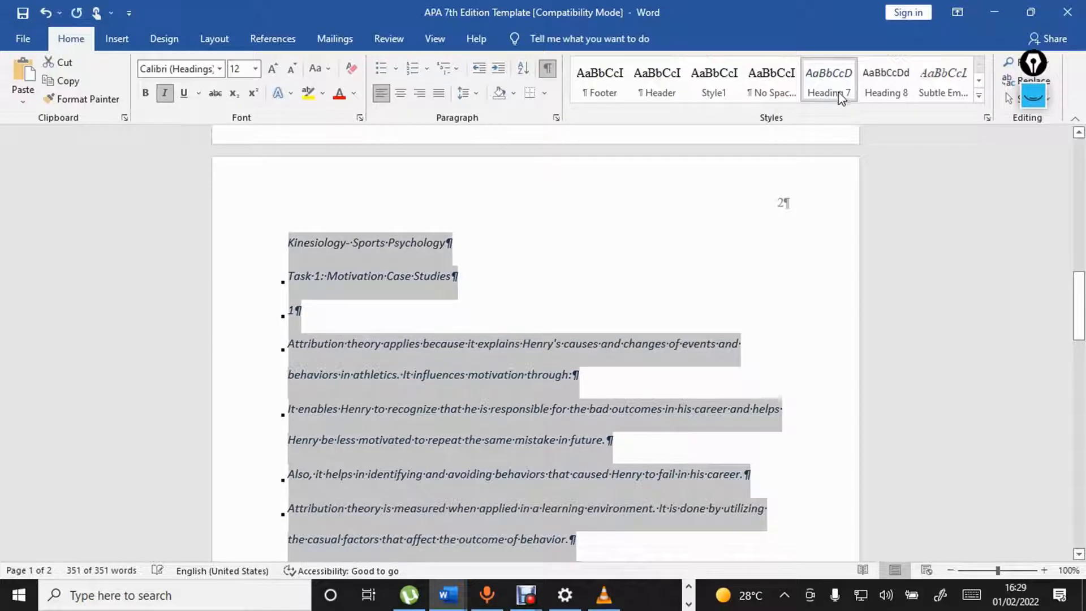
pyautogui.click(577, 292)
pyautogui.hotkey('ctrl', 'a')
pyautogui.click(899, 95)
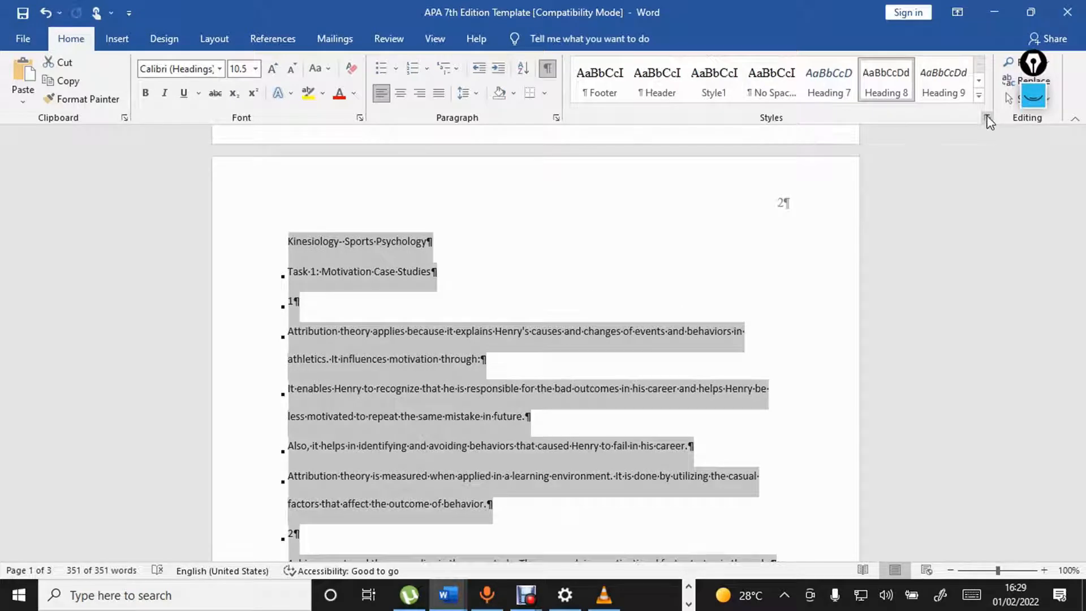
# - Apply the Normal style to the entire document from the full list of styles
pyautogui.click(987, 118)
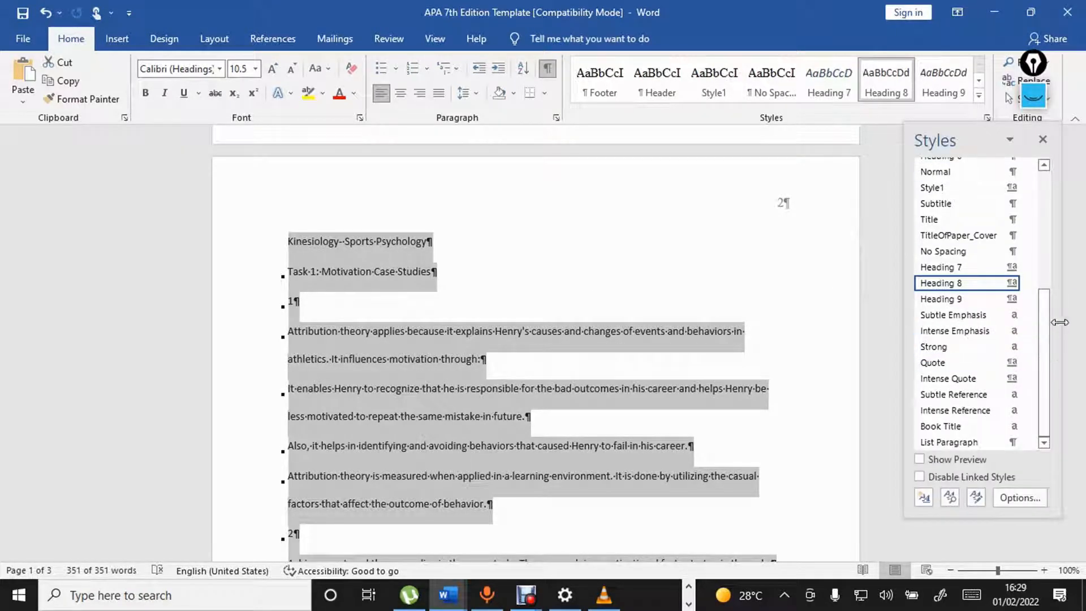
pyautogui.moveTo(1051, 342); pyautogui.dragTo(1045, 295)
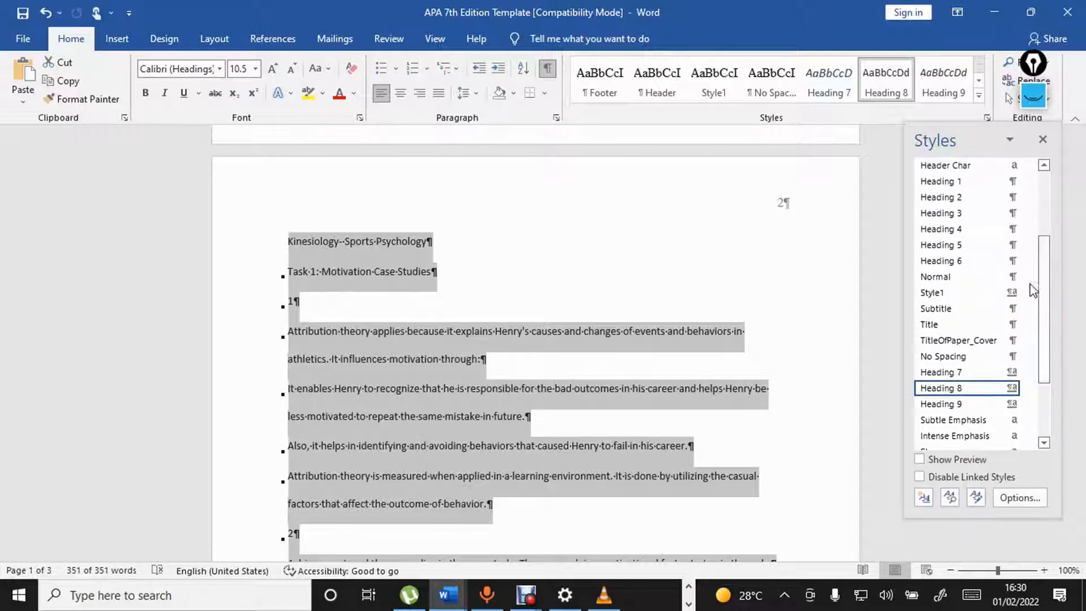
pyautogui.click(987, 279)
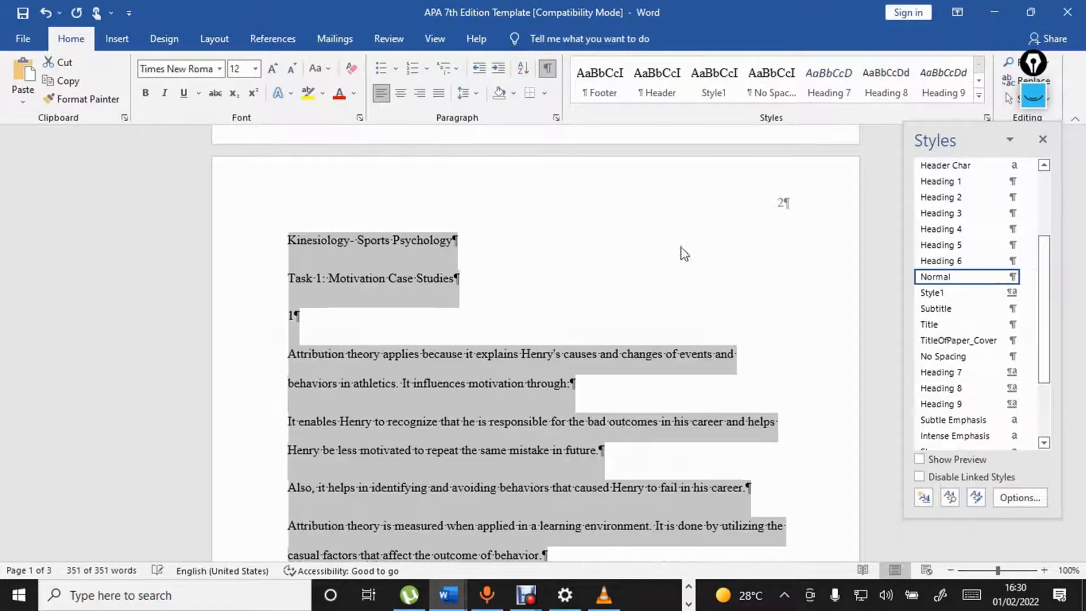
pyautogui.click(455, 240)
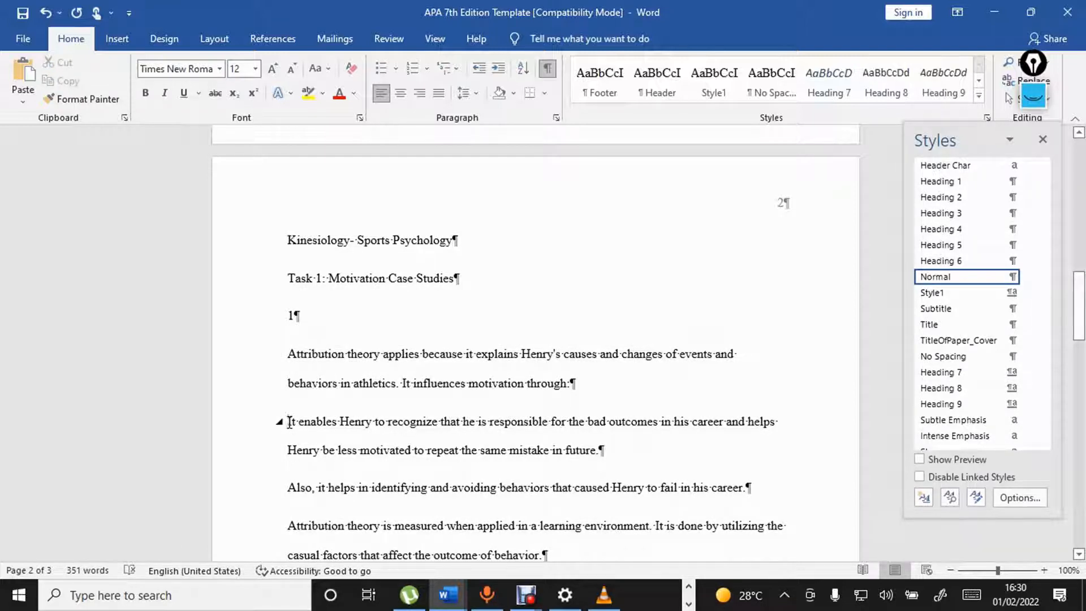
pyautogui.press('BackSpace')
pyautogui.press('Return')
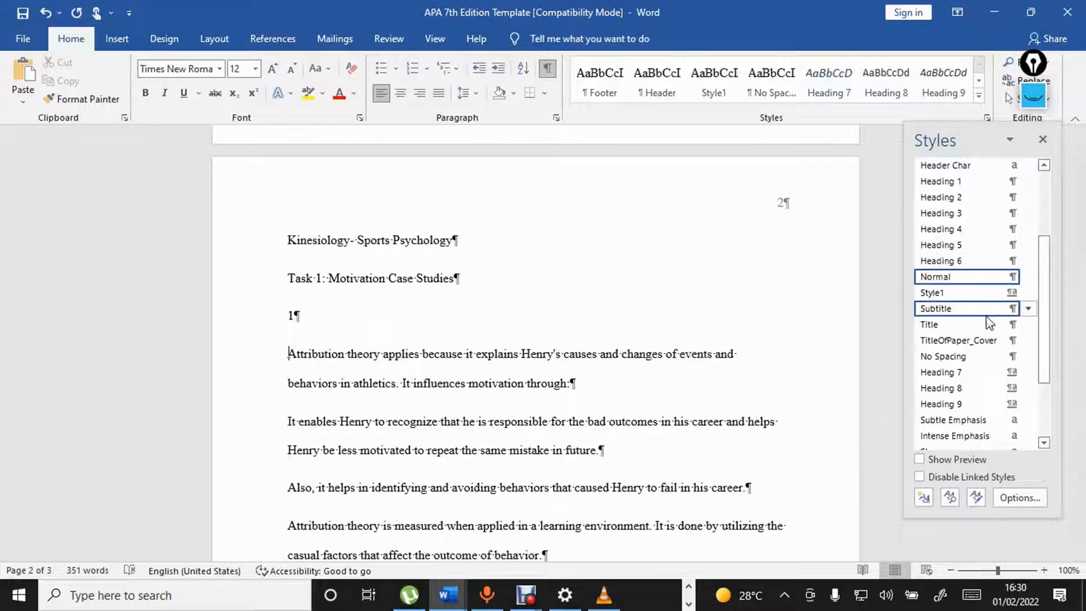
# - Examine the remaining available styles and the document's formatting from the title page through the Task #2 section
pyautogui.moveTo(1043, 297); pyautogui.dragTo(1051, 359)
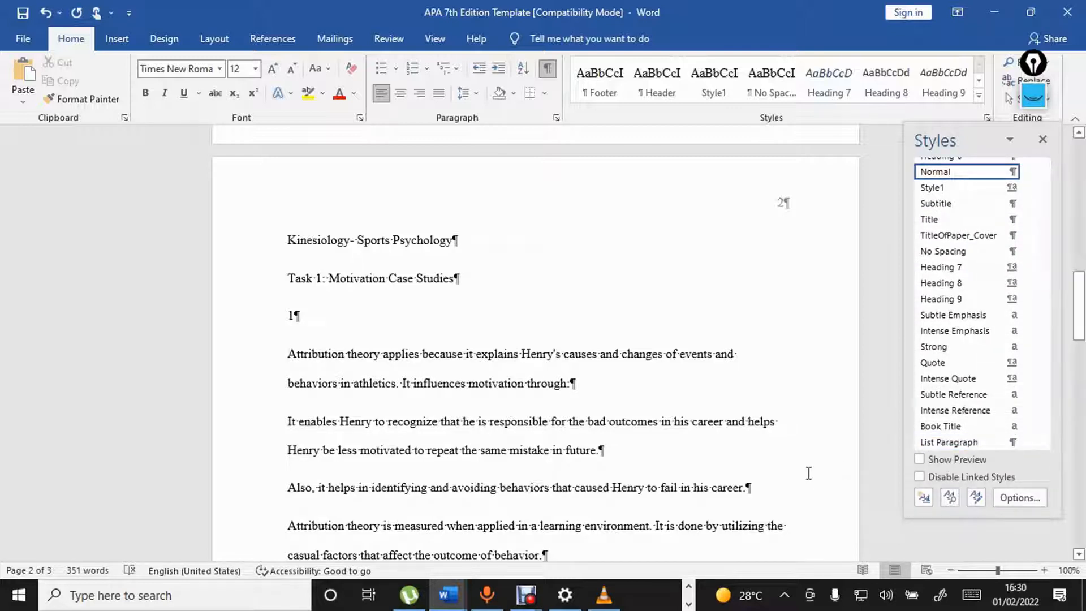
pyautogui.scroll(15, 764, 407)
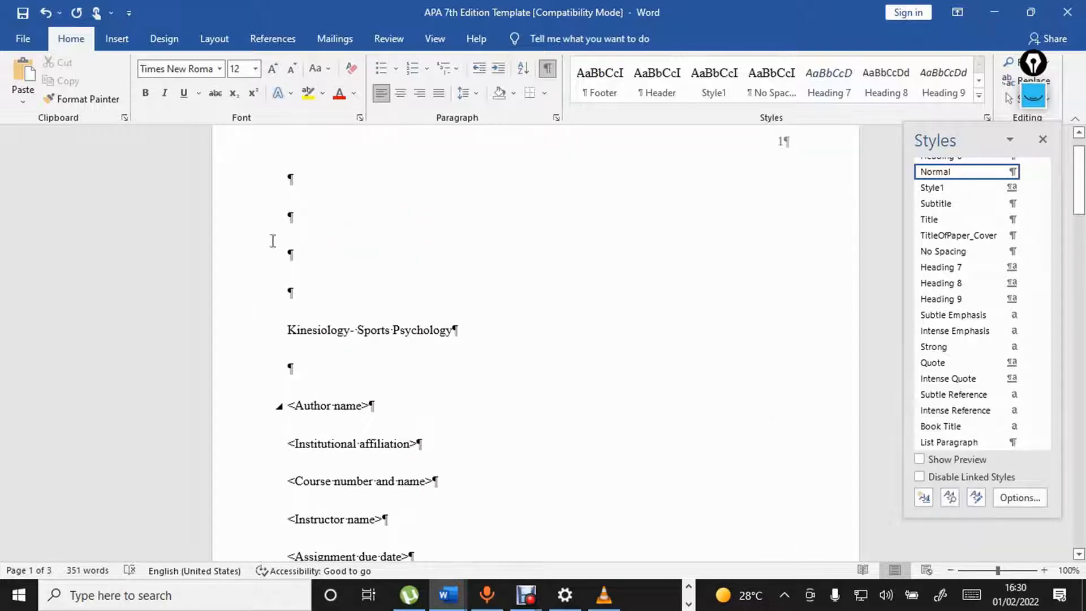
pyautogui.scroll(-10, 711, 402)
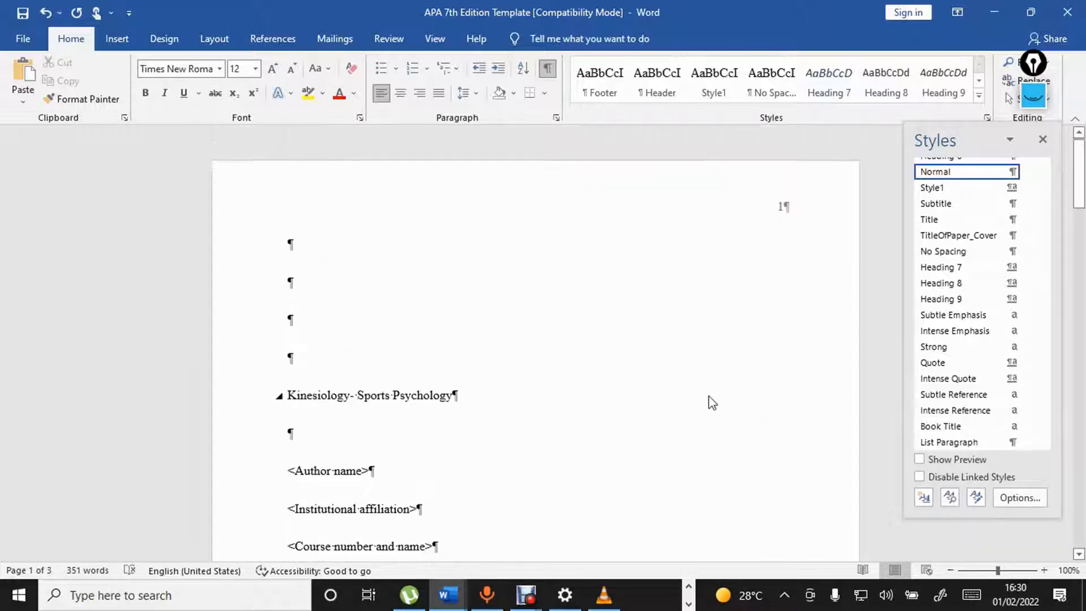
pyautogui.scroll(-20, 712, 402)
pyautogui.scroll(10, 711, 402)
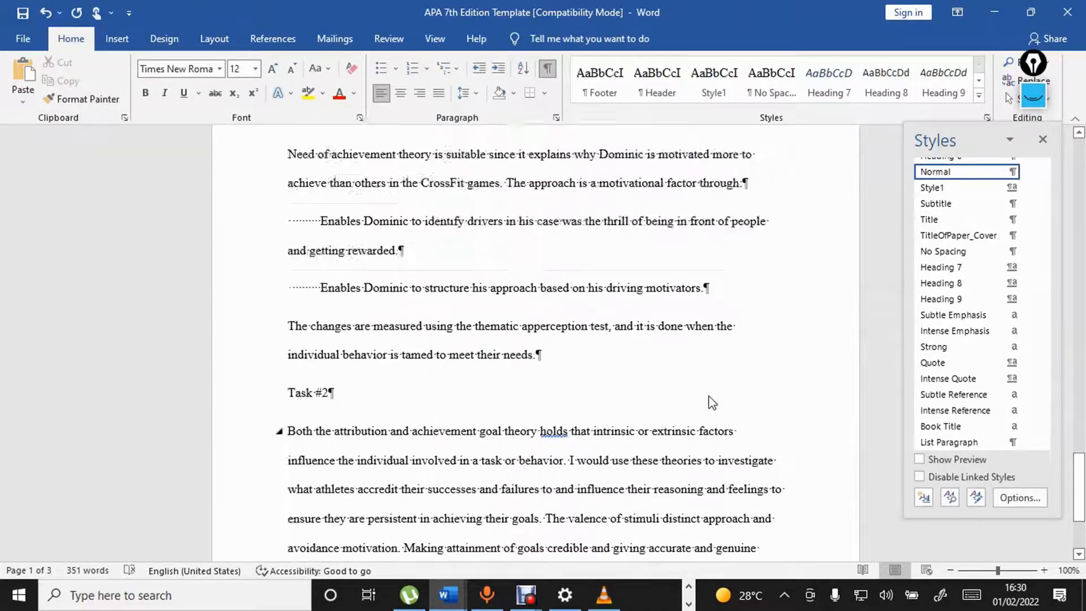
pyautogui.scroll(2, 712, 402)
pyautogui.scroll(9, 711, 402)
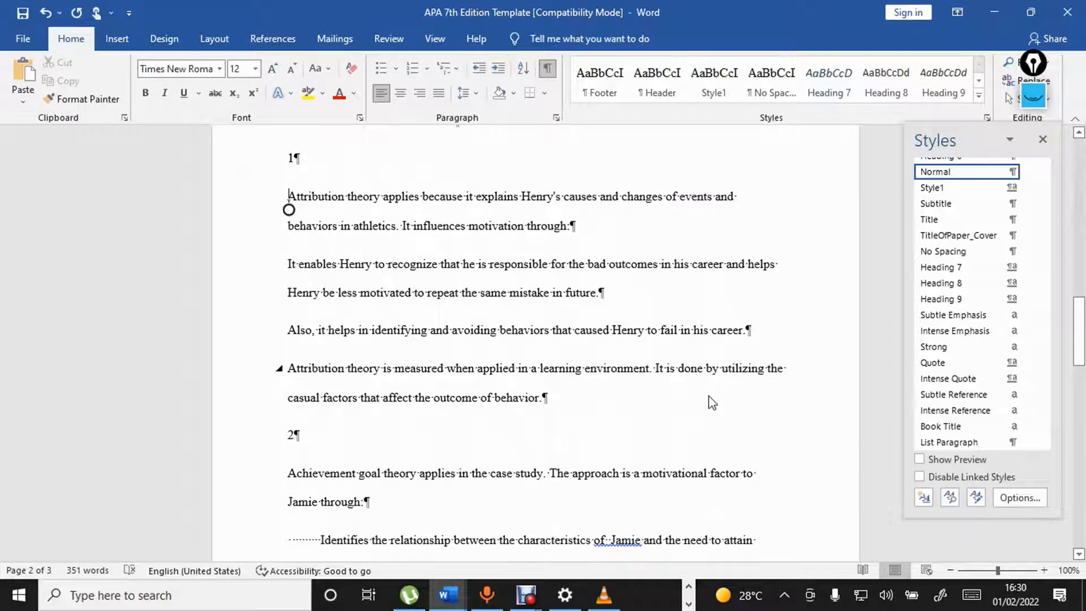
pyautogui.scroll(15, 712, 402)
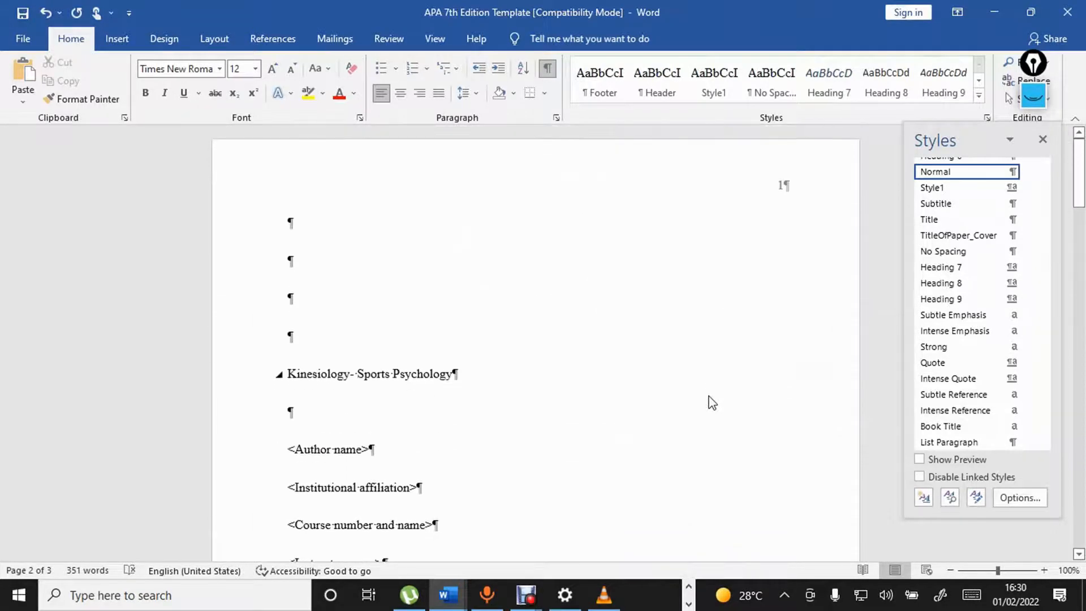
# - Set the font of the entire document to Times New Roman, size 12
pyautogui.hotkey('ctrl', 'a')
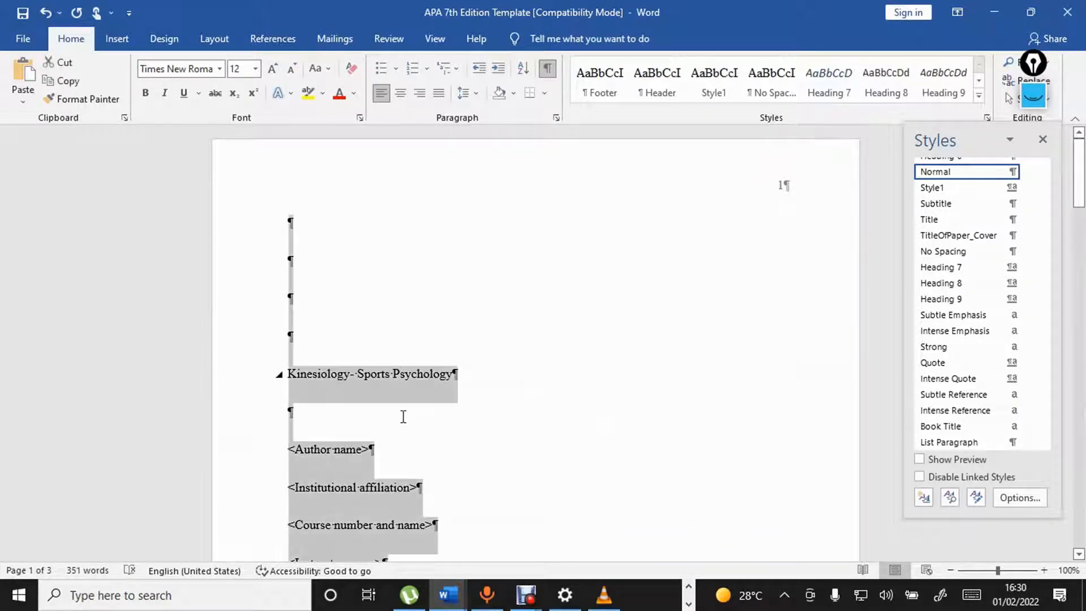
pyautogui.click(557, 117)
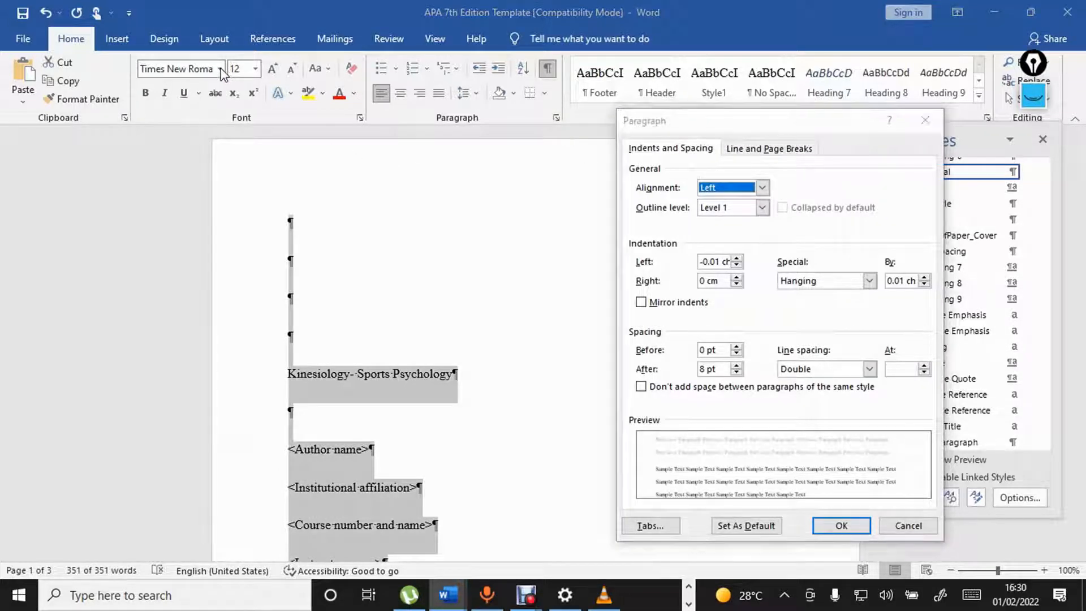
pyautogui.click(926, 121)
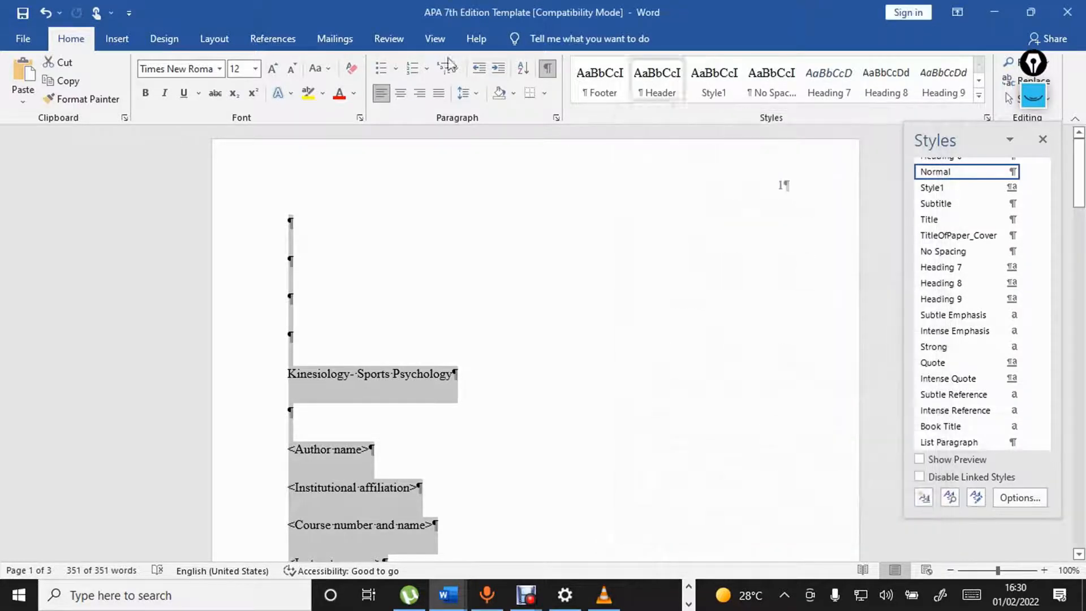
pyautogui.click(219, 68)
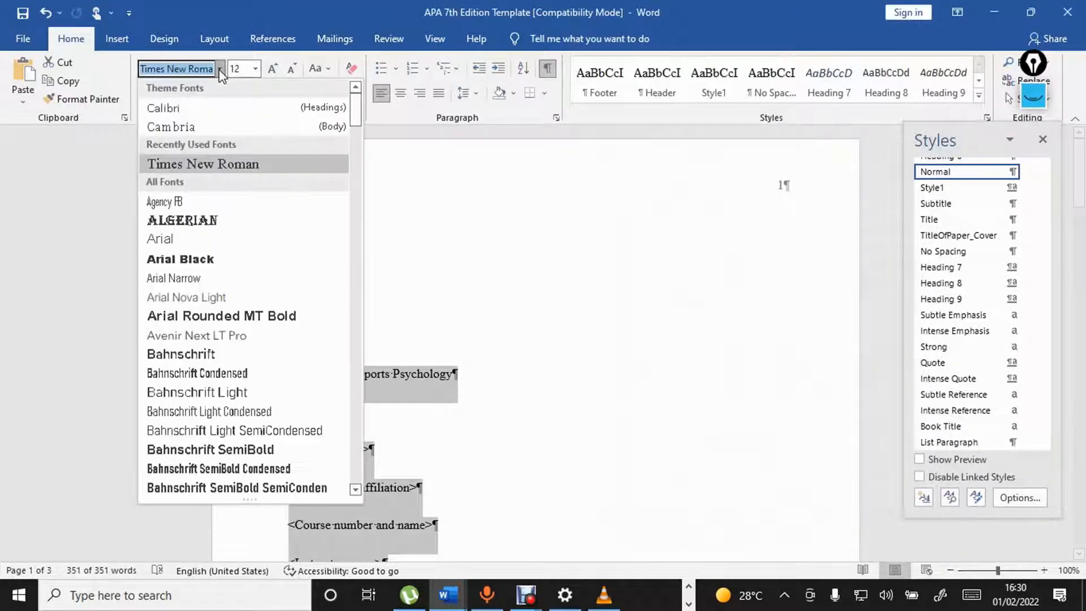
pyautogui.click(221, 168)
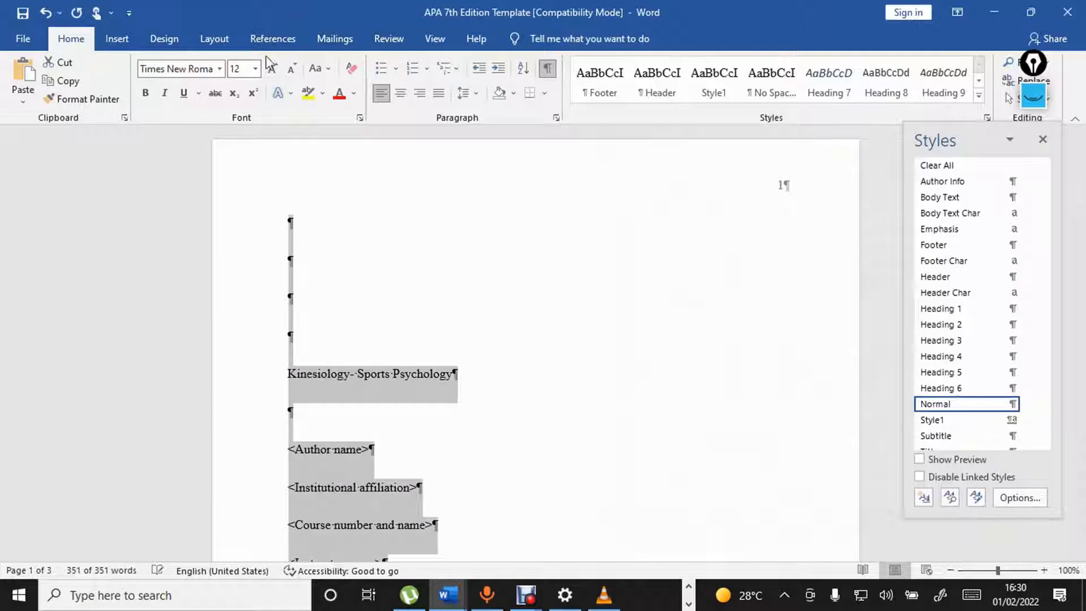
pyautogui.click(255, 68)
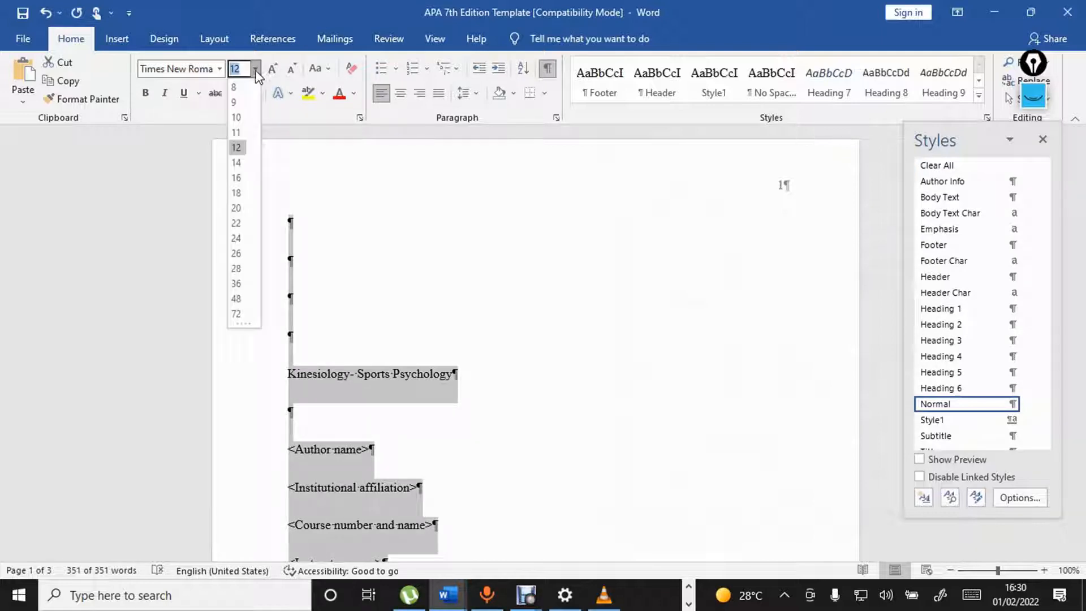
pyautogui.click(236, 147)
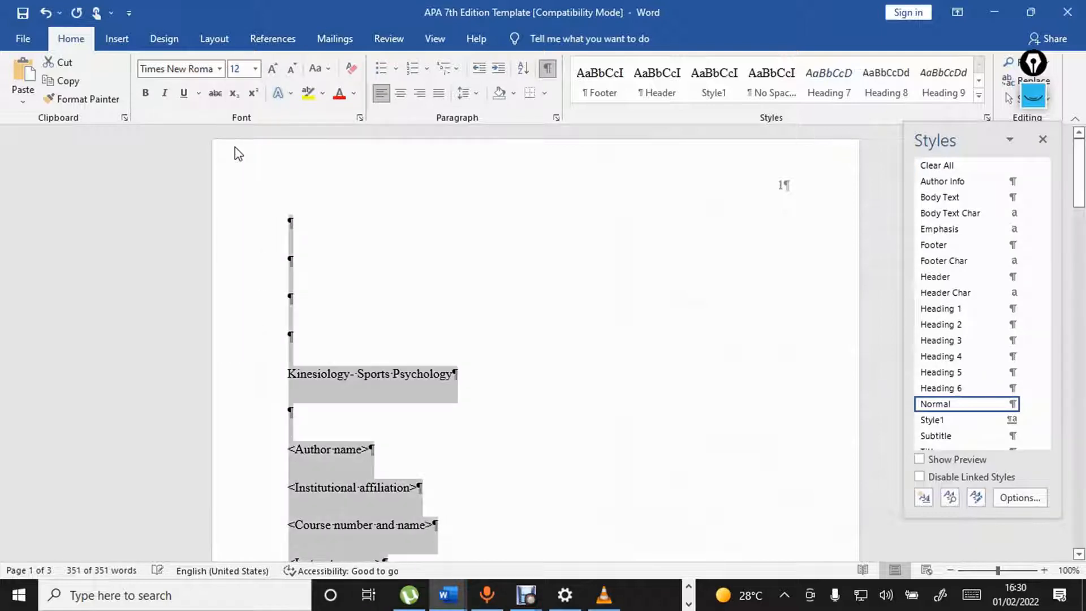
# - Set the entire document's line spacing to 2.0 and remove the space after paragraphs
pyautogui.click(474, 95)
pyautogui.click(481, 171)
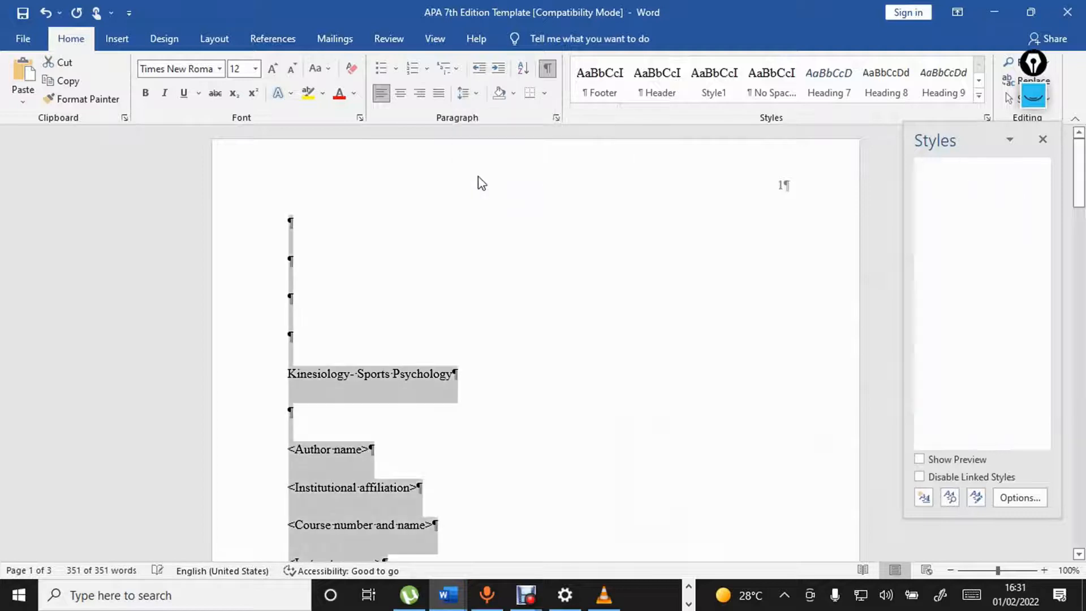
pyautogui.click(475, 95)
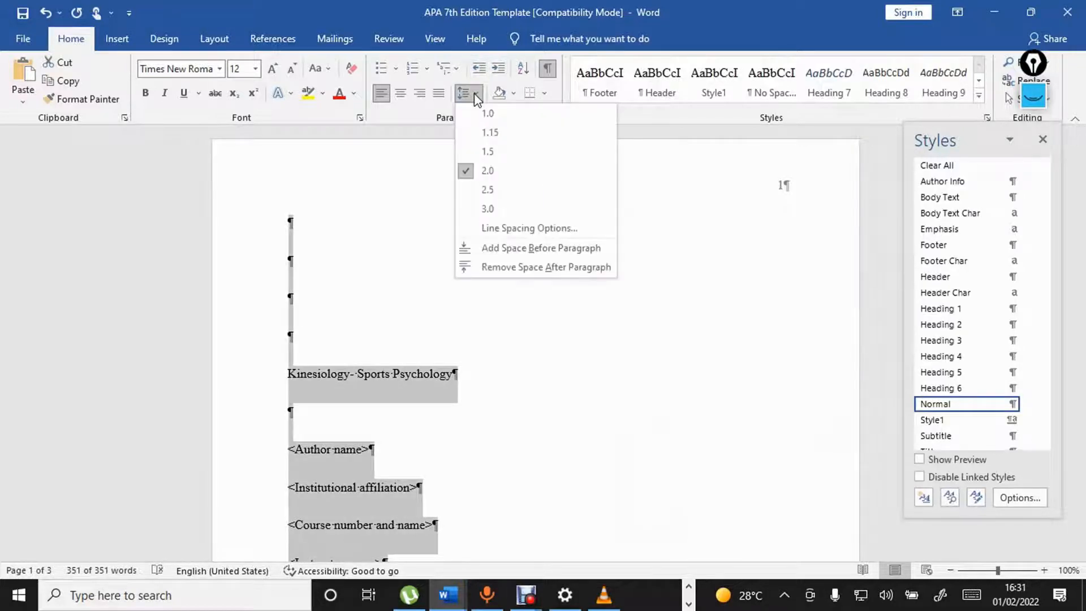
pyautogui.click(532, 268)
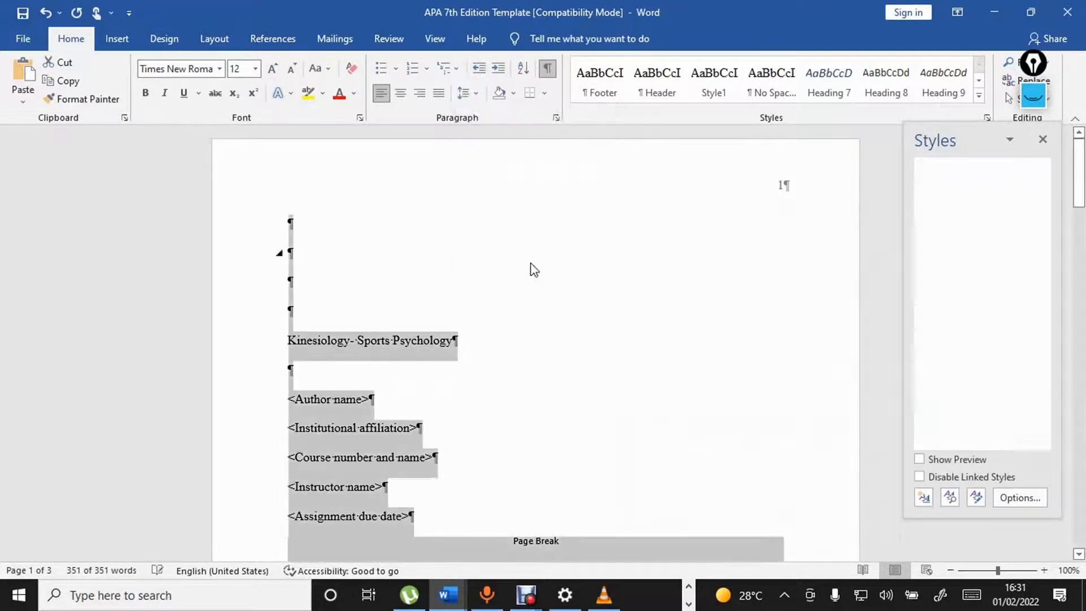
# - Suppress extra space between paragraphs of the same style and set the special indentation to none for the entire document
pyautogui.click(557, 118)
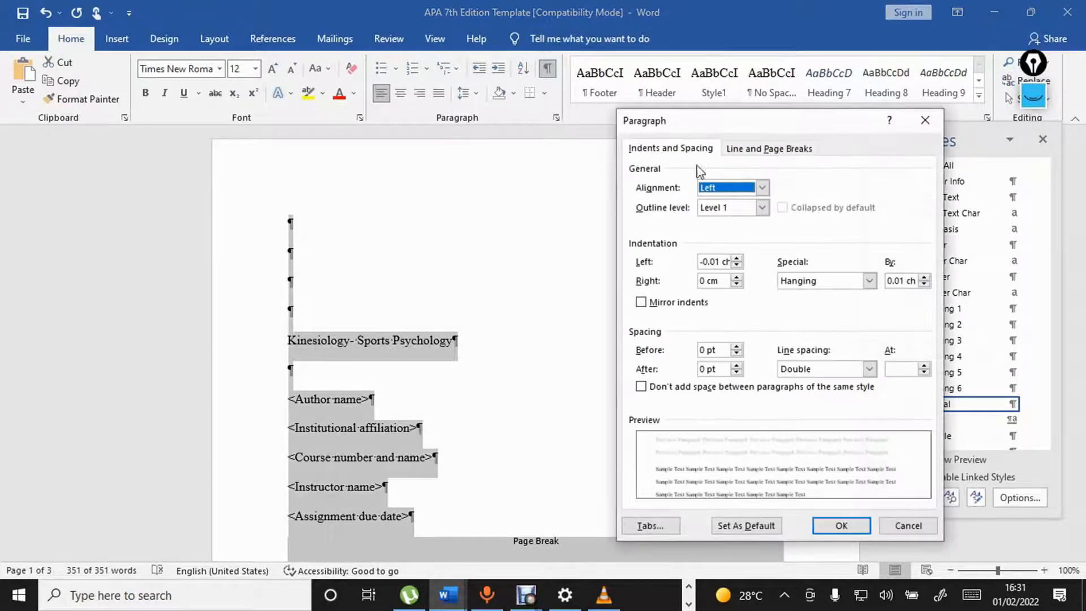
pyautogui.click(642, 387)
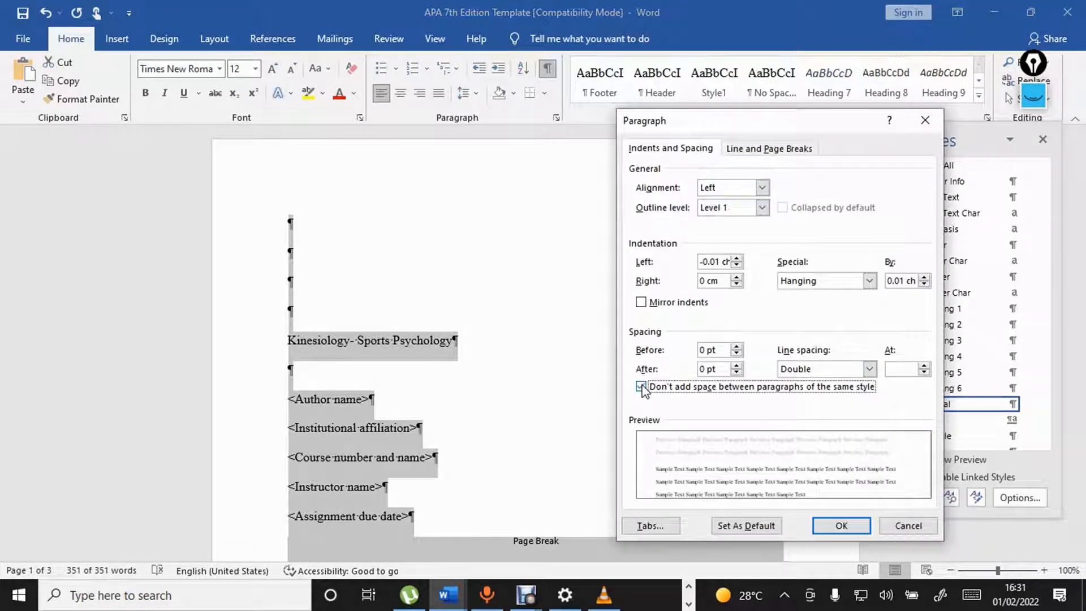
pyautogui.click(826, 529)
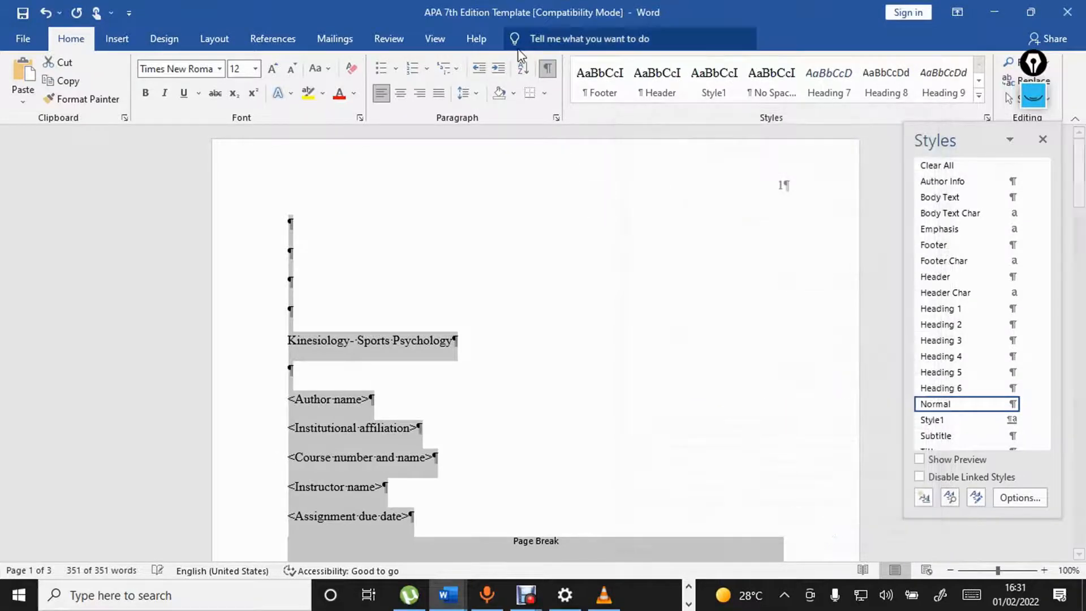
pyautogui.click(556, 119)
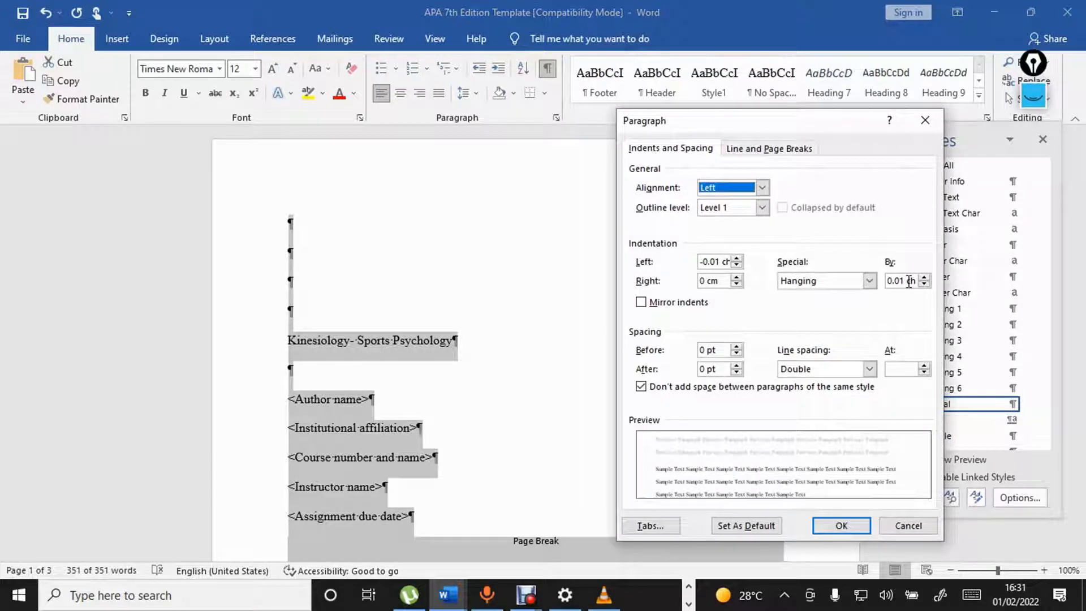
pyautogui.click(871, 281)
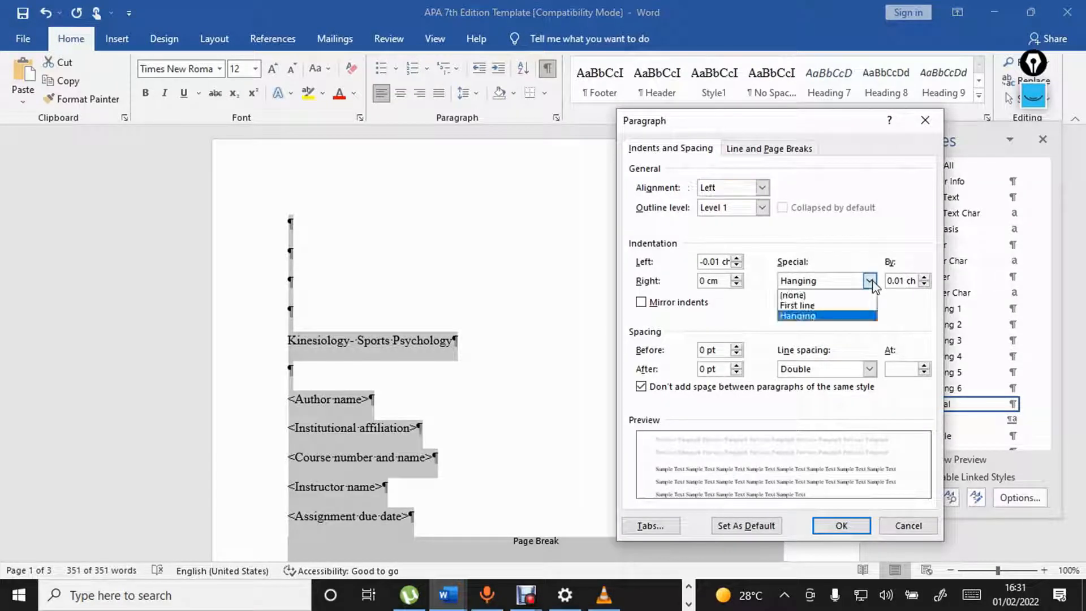
pyautogui.click(829, 297)
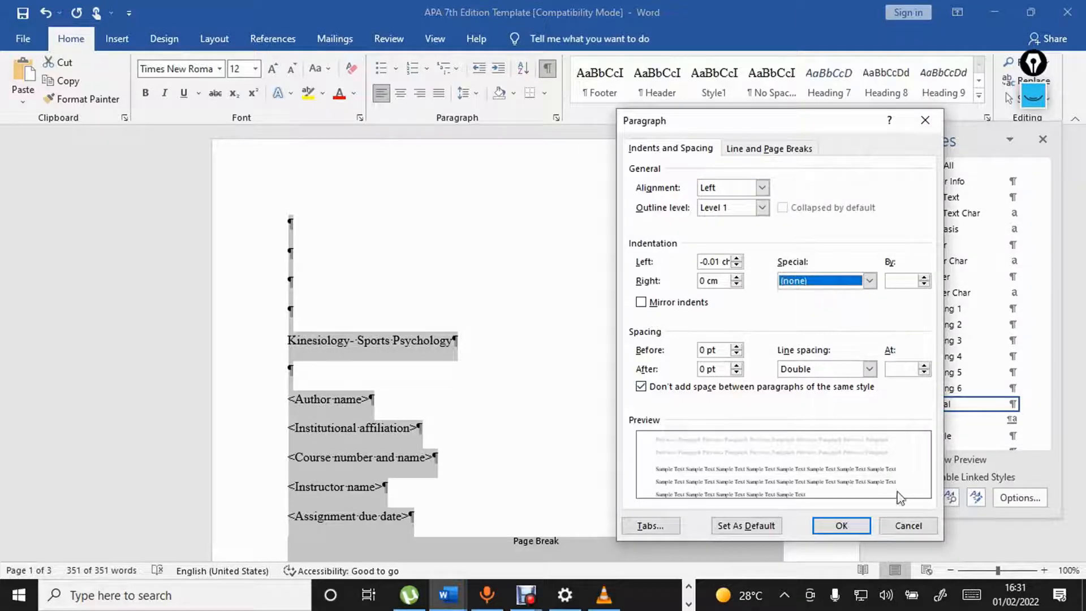
pyautogui.click(841, 526)
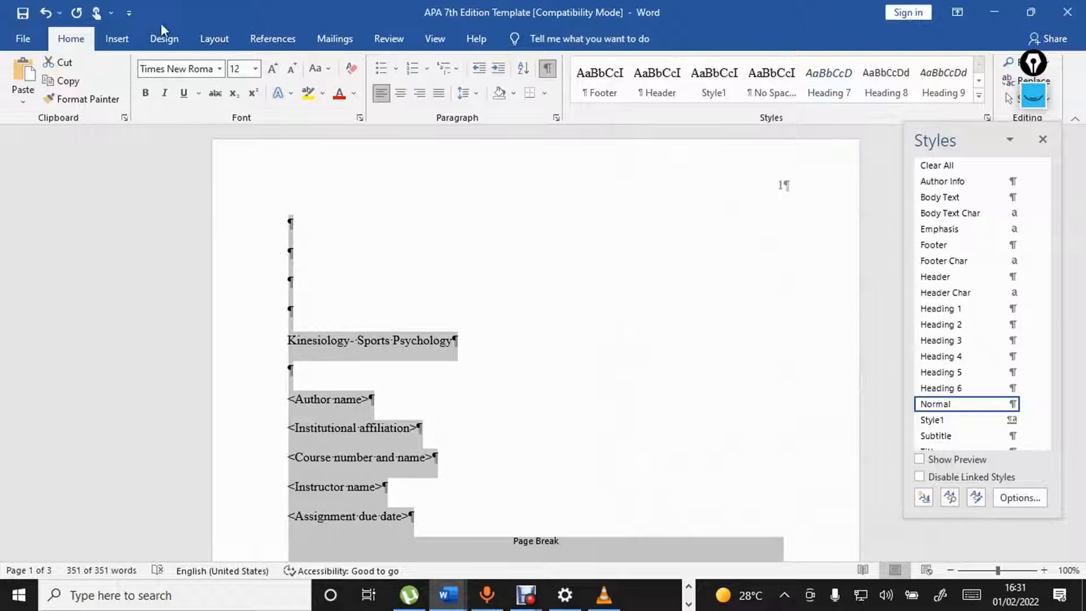
# - Apply the Normal margins of 2.54 cm on all sides to the document and save it
pyautogui.click(214, 40)
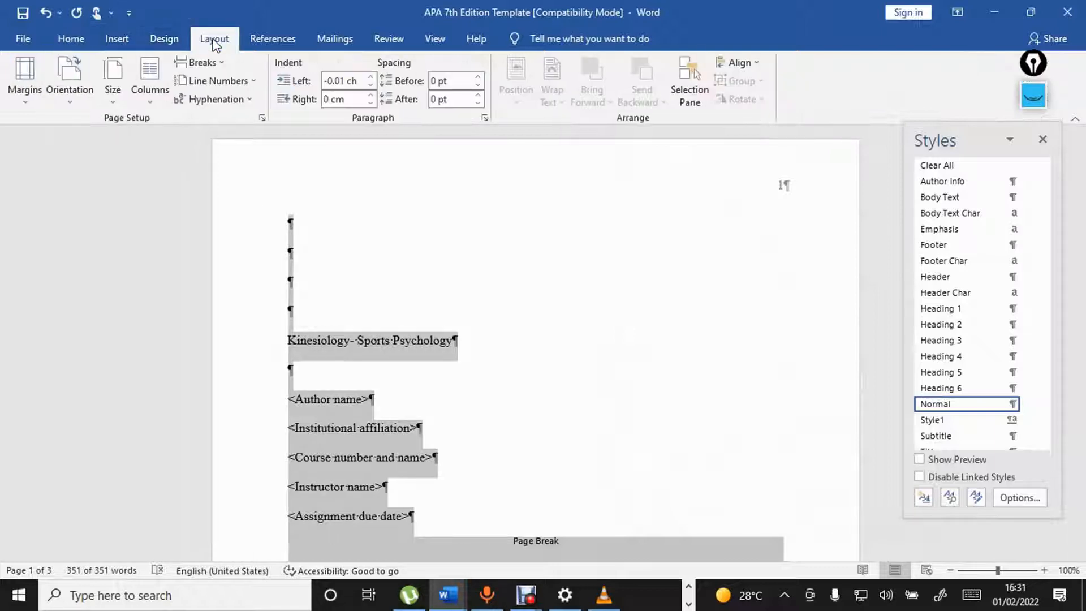
pyautogui.click(26, 102)
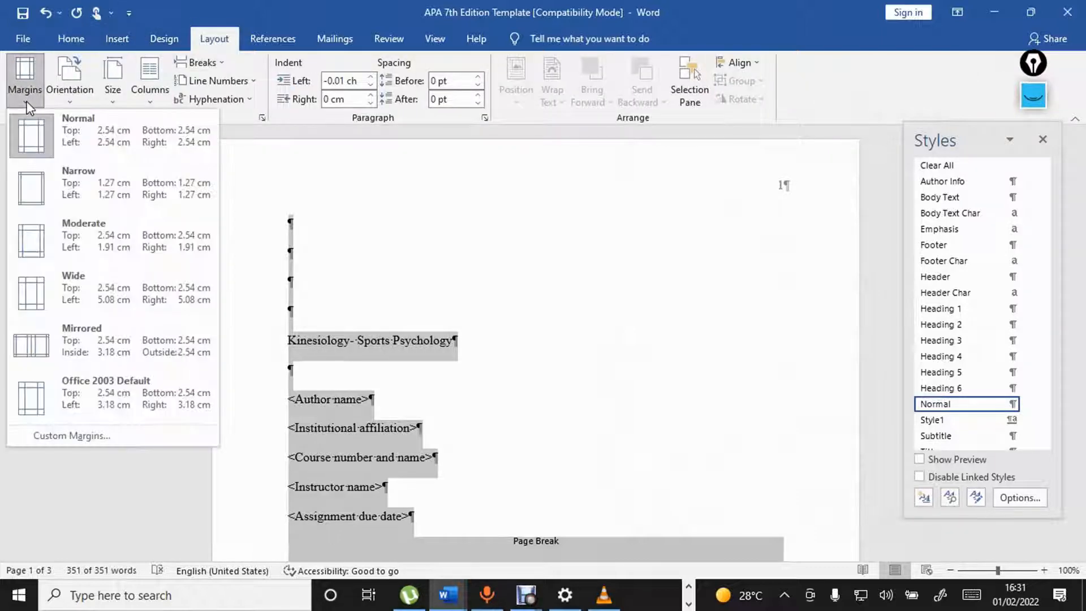
pyautogui.click(62, 150)
pyautogui.click(581, 382)
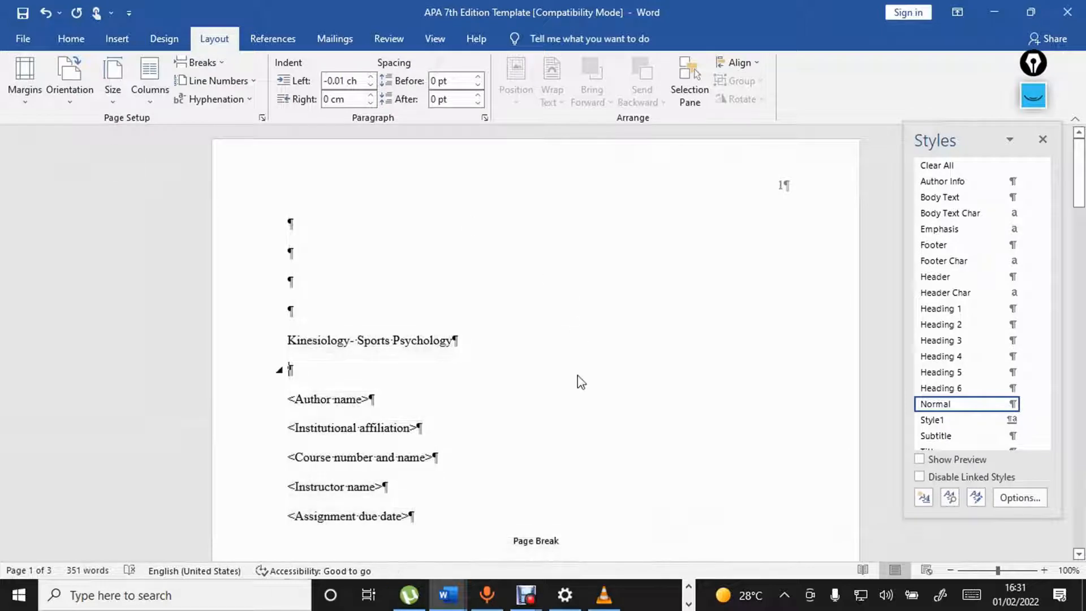
pyautogui.hotkey('ctrl', 's')
# - Make the title-page title "Kinesiology- Sports Psychology" bold and center everything from the title through the assignment due date
pyautogui.moveTo(289, 344); pyautogui.dragTo(457, 342)
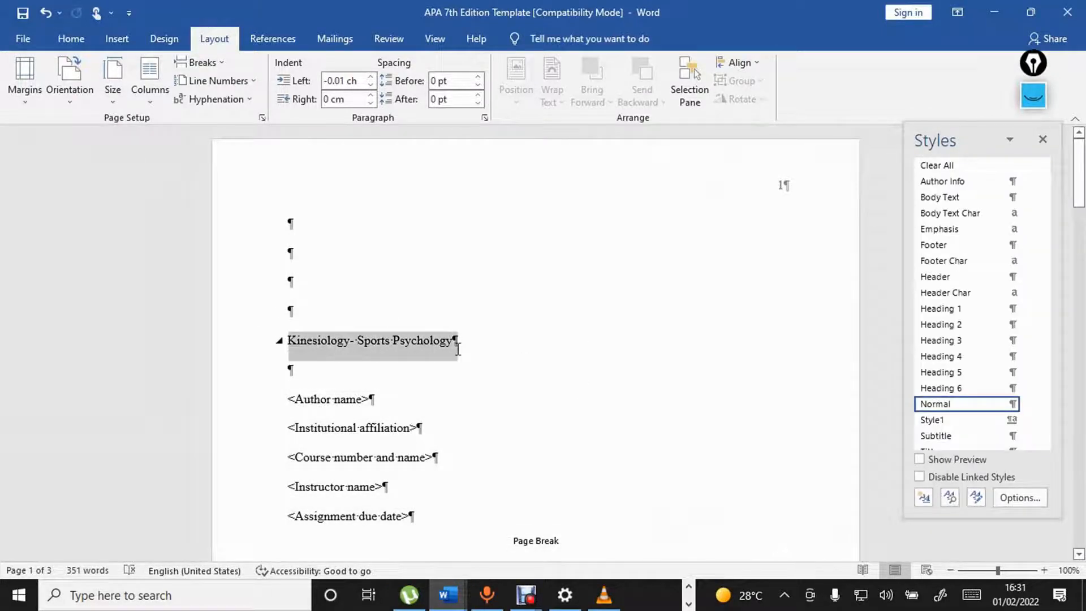
pyautogui.click(466, 322)
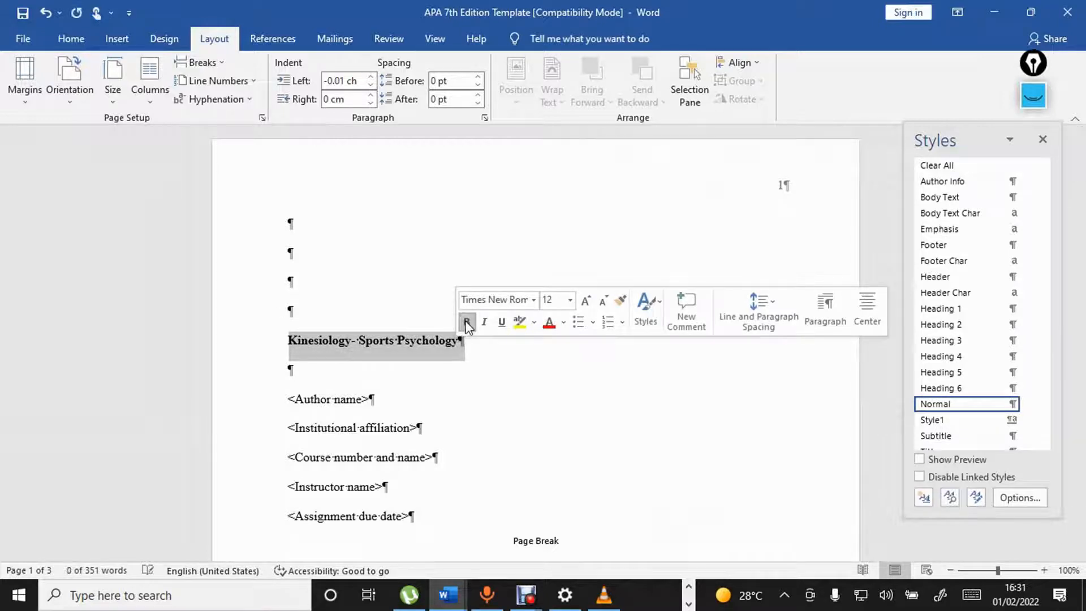
pyautogui.click(290, 343)
pyautogui.moveTo(290, 343); pyautogui.dragTo(411, 520)
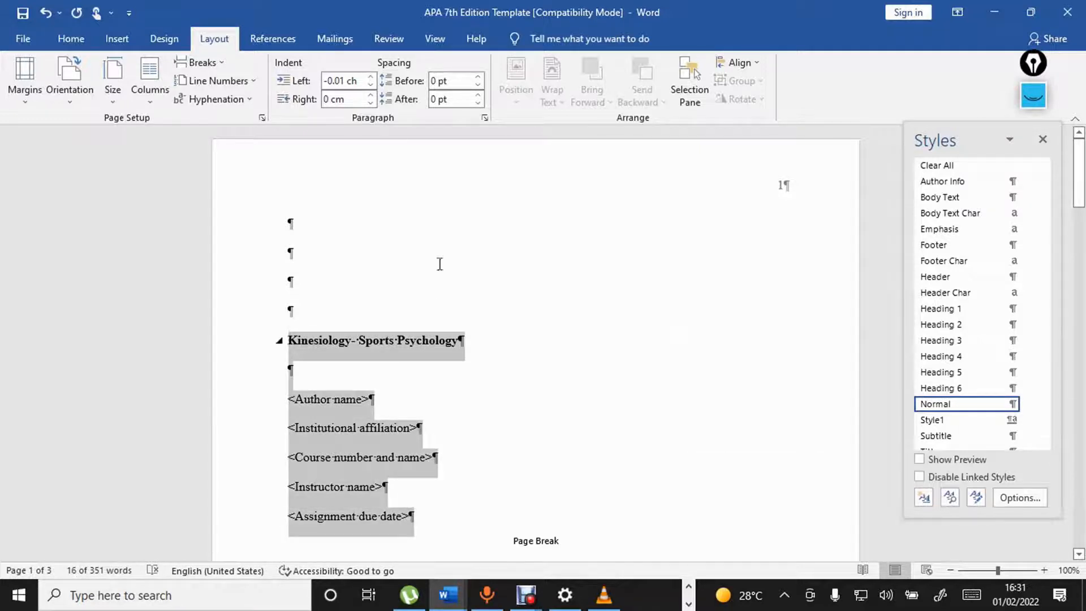
pyautogui.click(85, 39)
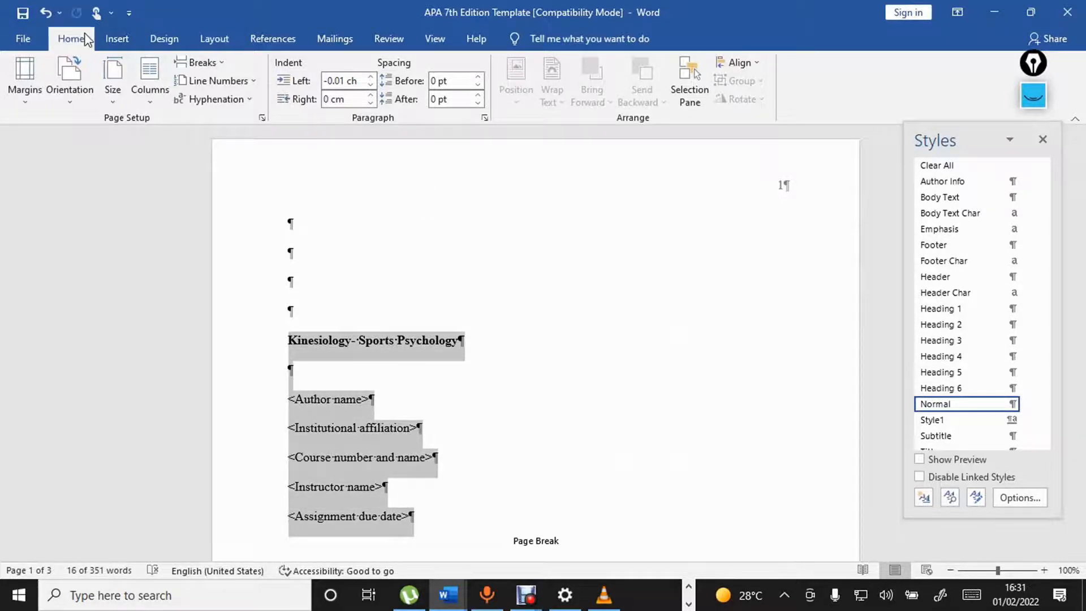
pyautogui.click(402, 99)
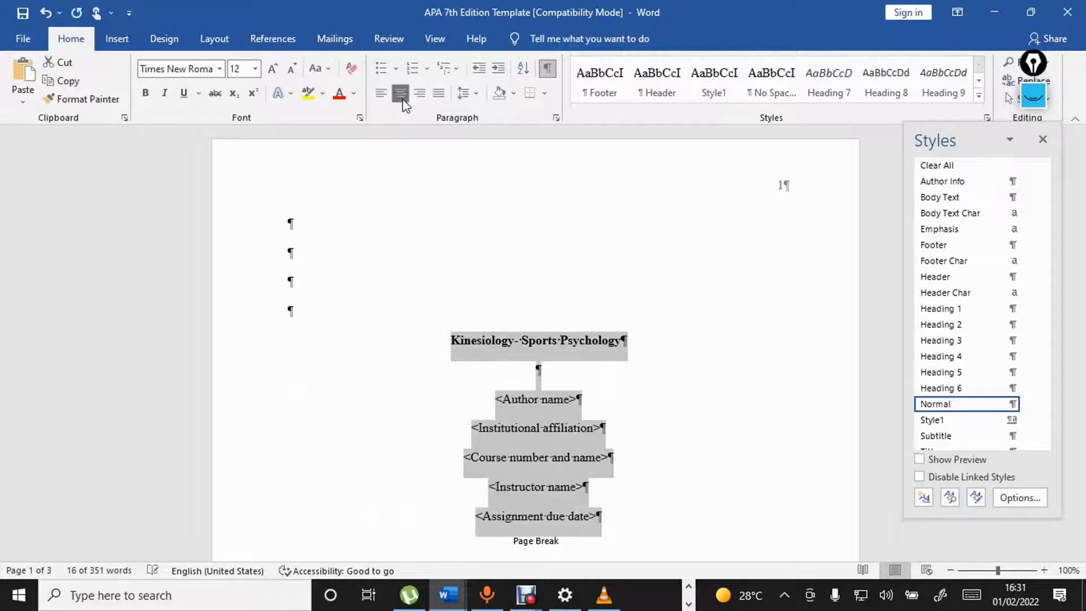
pyautogui.click(541, 494)
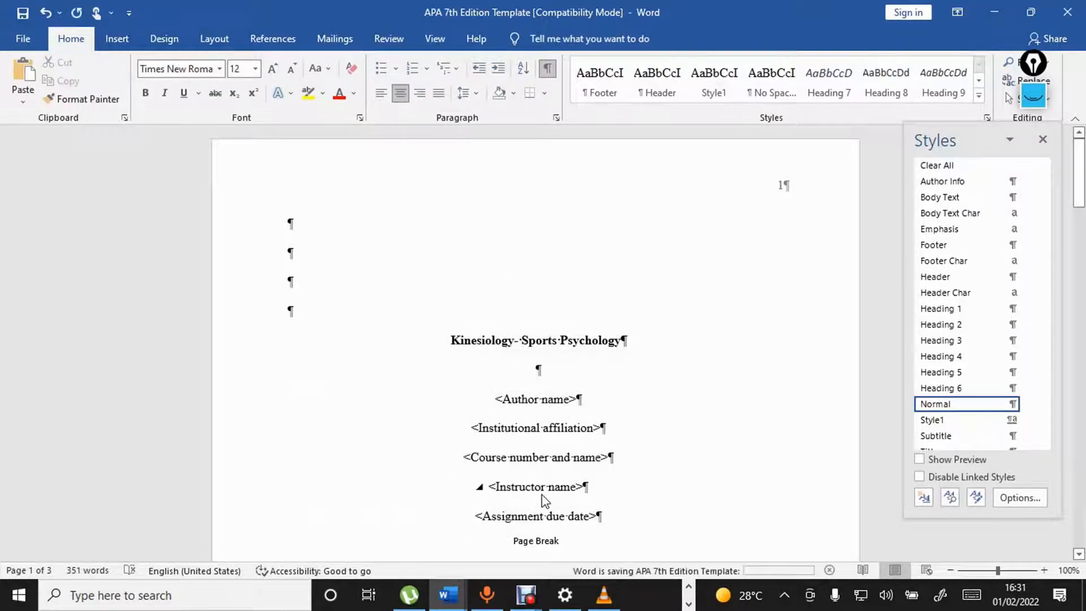
# - Bold and center the repeated title on page 2, and bold the "Task 1: Motivation Case Studies" heading beneath it
pyautogui.scroll(-5, 544, 501)
pyautogui.scroll(-7, 545, 500)
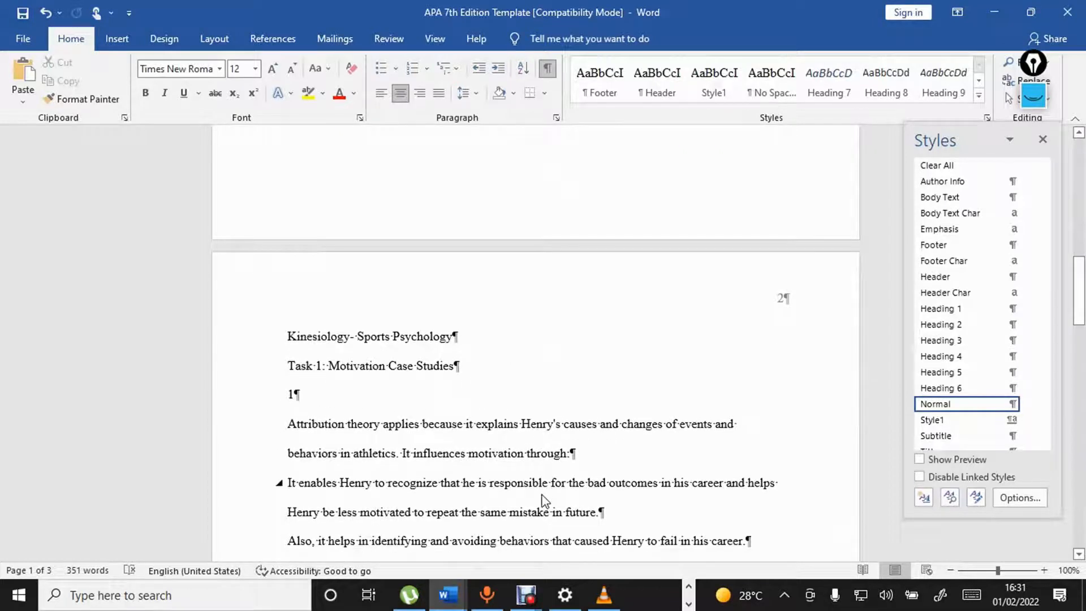
pyautogui.moveTo(288, 334); pyautogui.dragTo(452, 337)
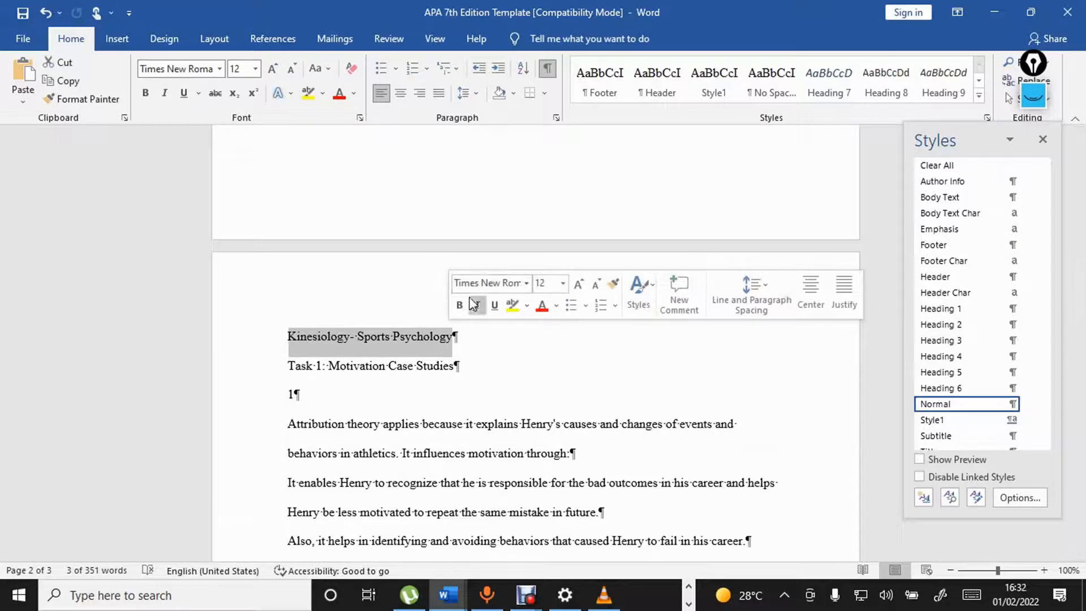
pyautogui.click(459, 305)
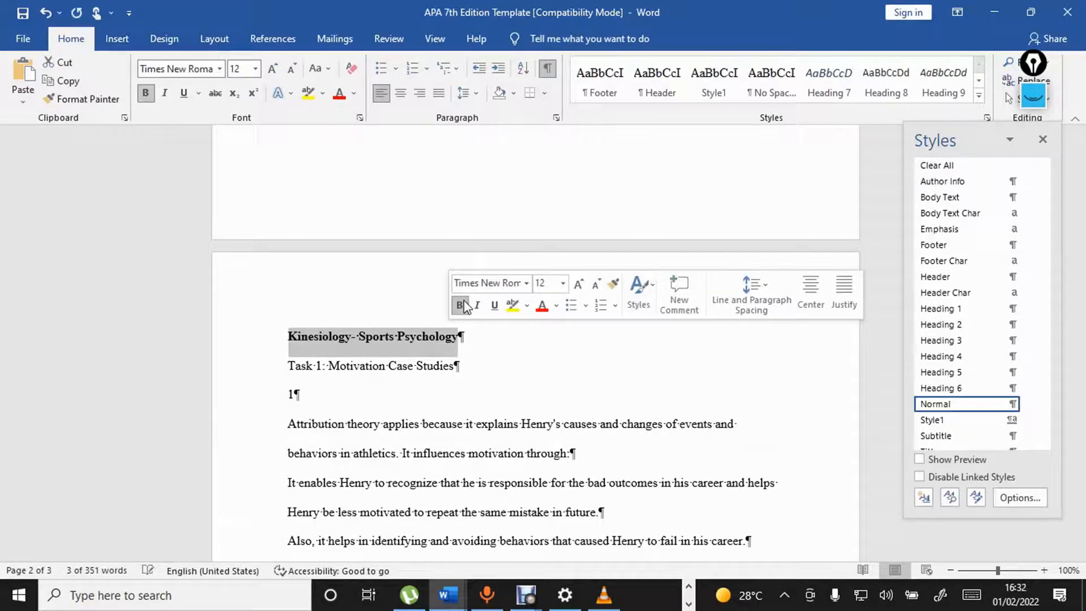
pyautogui.click(400, 93)
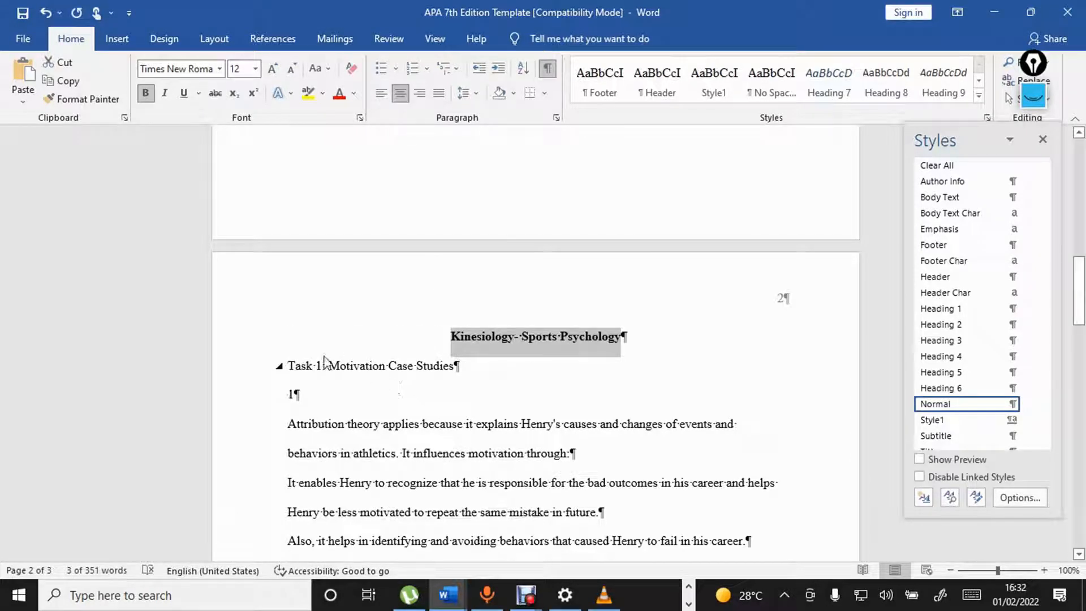
pyautogui.moveTo(291, 366); pyautogui.dragTo(467, 371)
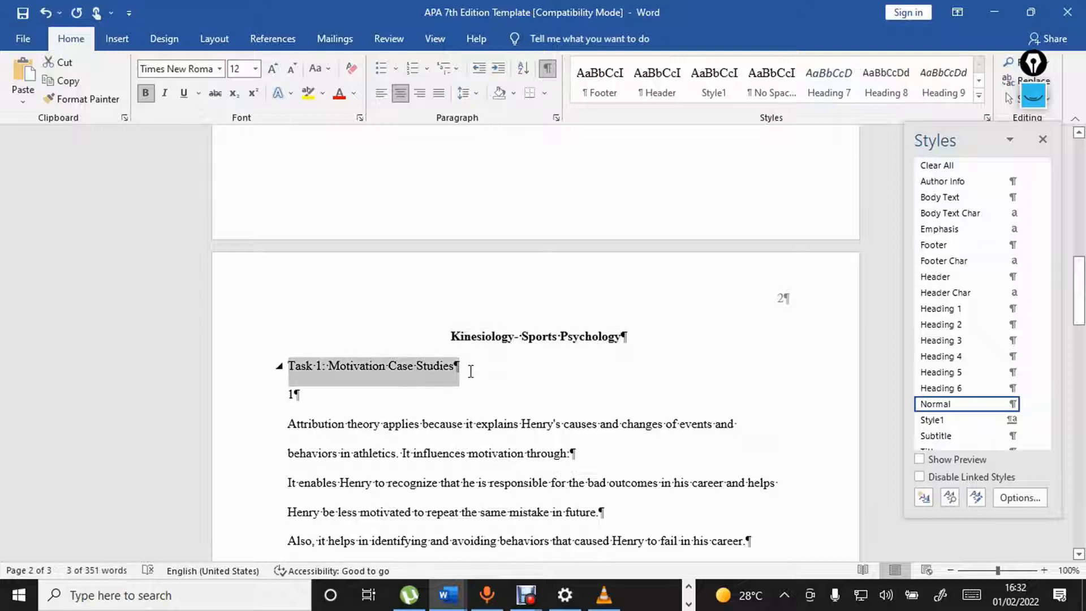
pyautogui.click(479, 344)
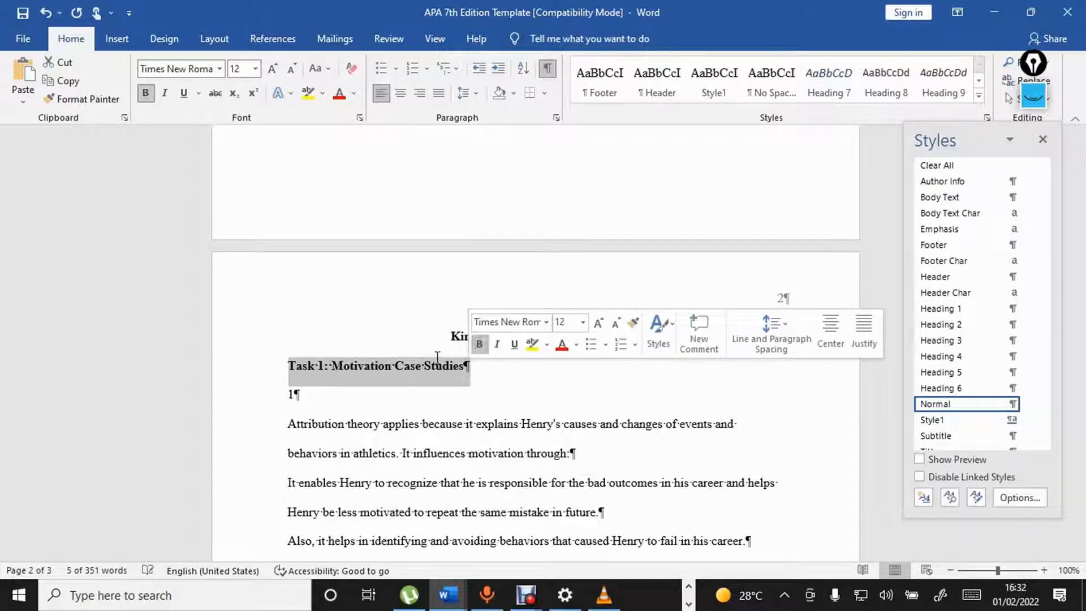
# - Format the "1" subheading under Task 1 as bold italic with a first-line indent of 1.27 cm
pyautogui.doubleClick(292, 396)
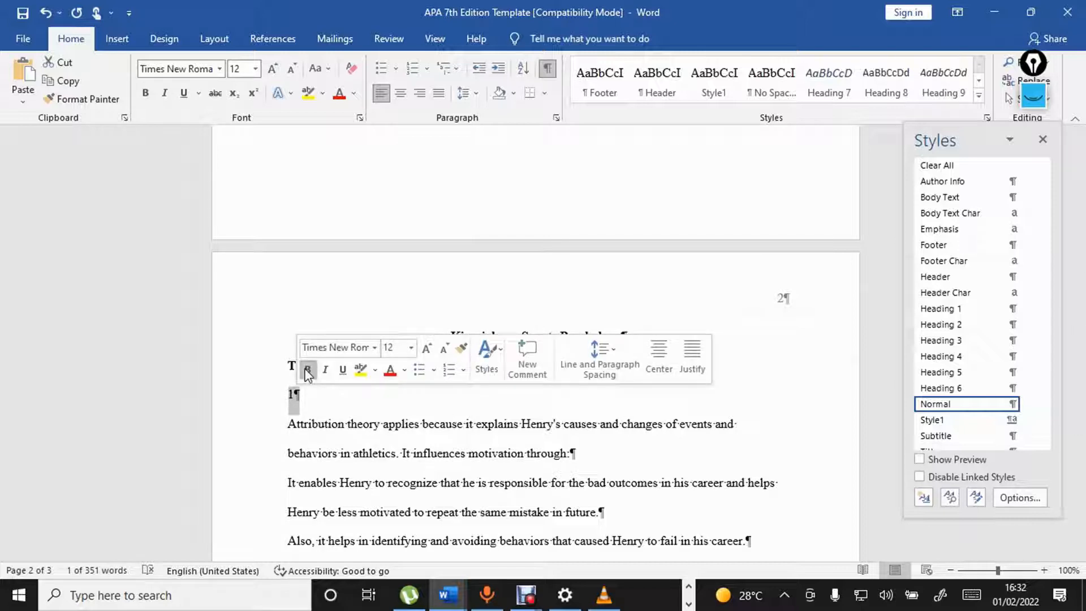
pyautogui.click(307, 372)
pyautogui.click(326, 371)
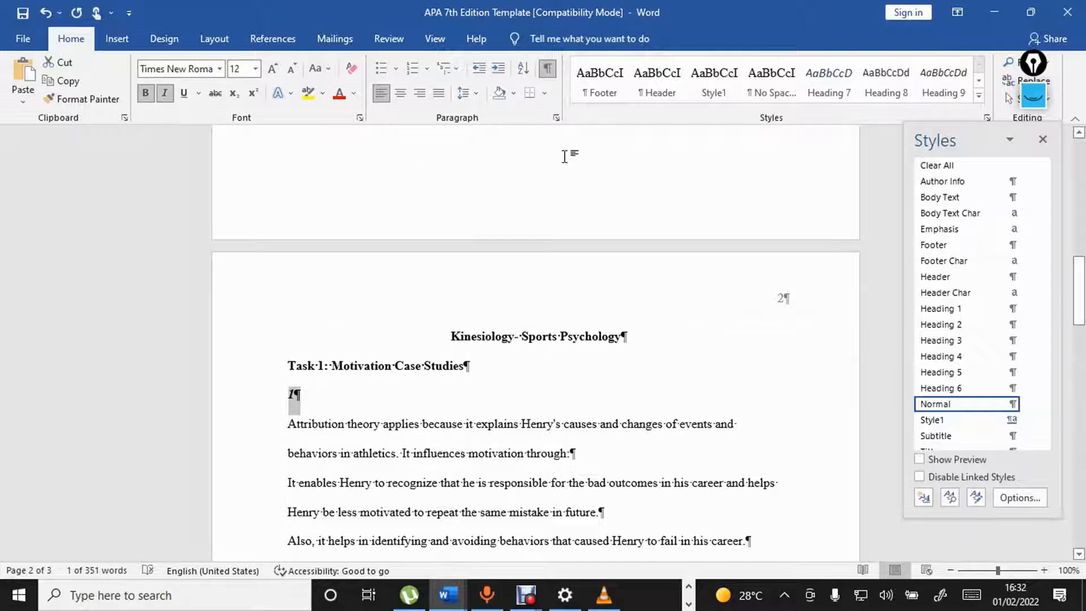
pyautogui.click(556, 118)
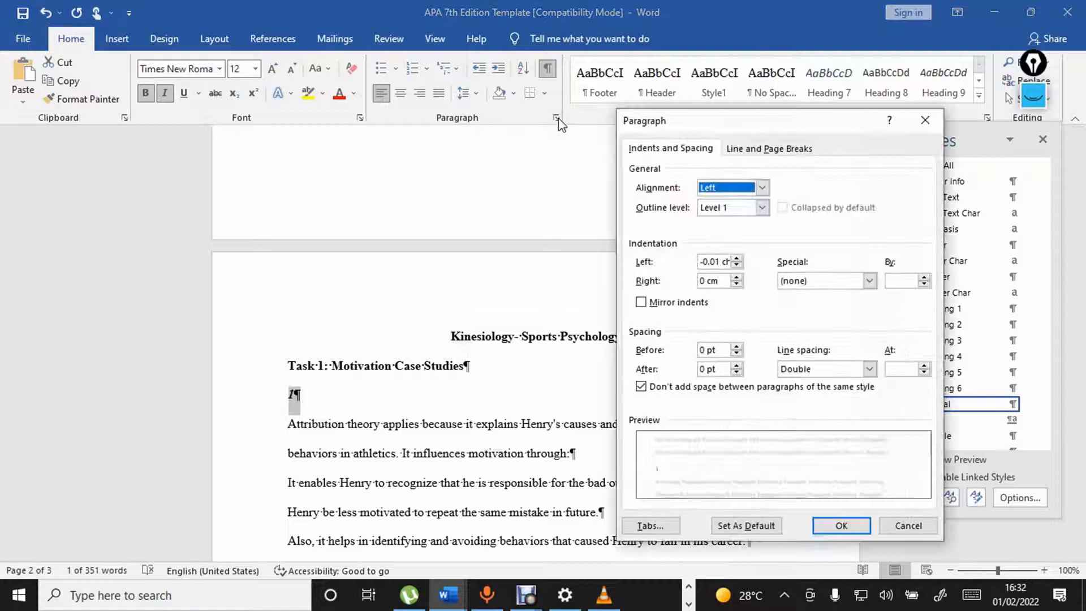
pyautogui.click(870, 281)
pyautogui.click(854, 305)
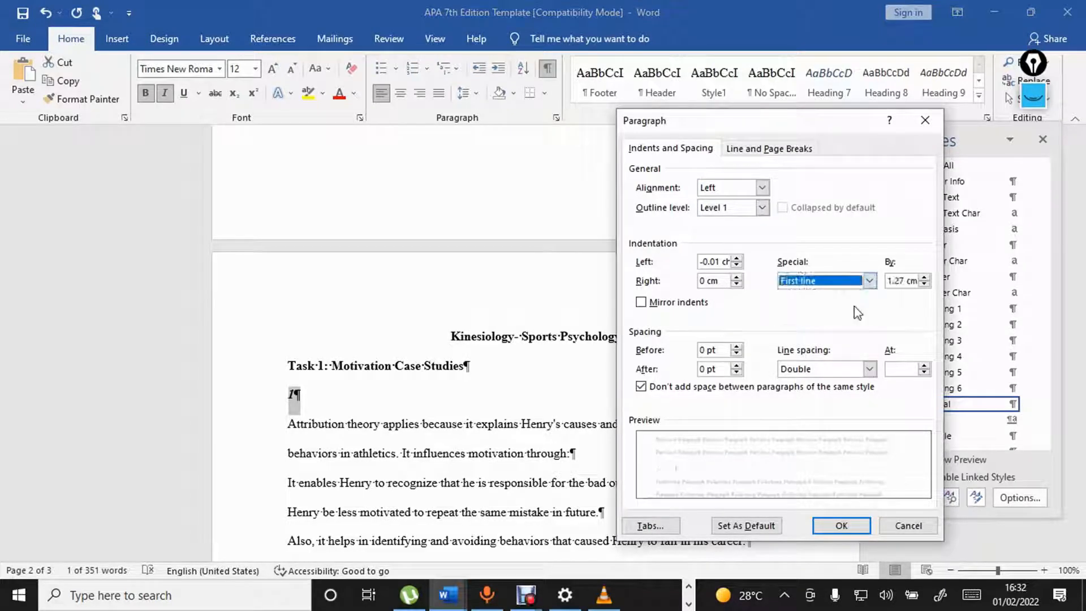
pyautogui.click(842, 525)
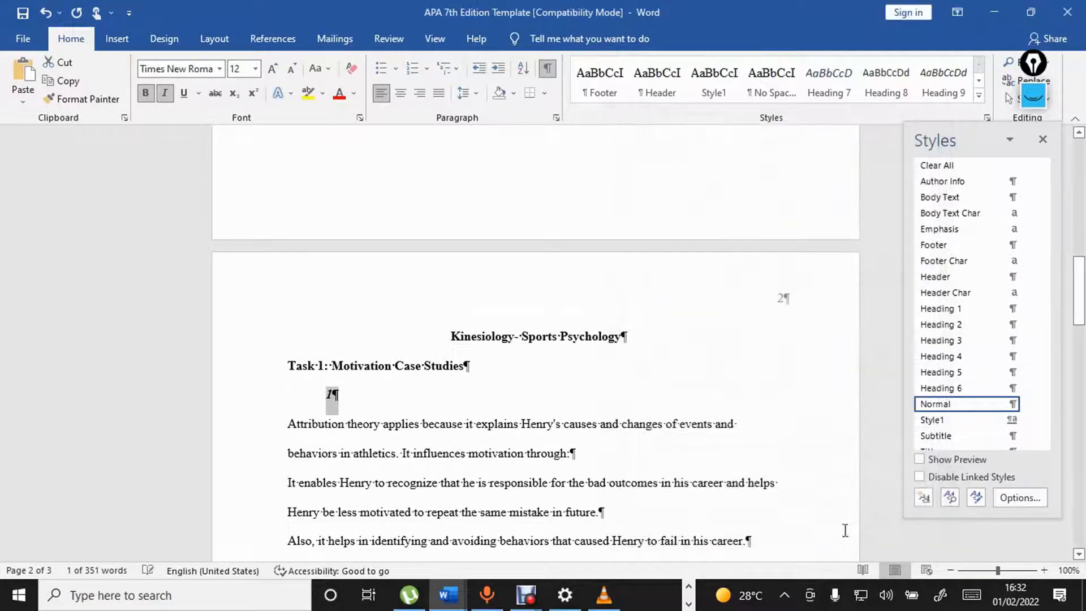
pyautogui.click(577, 400)
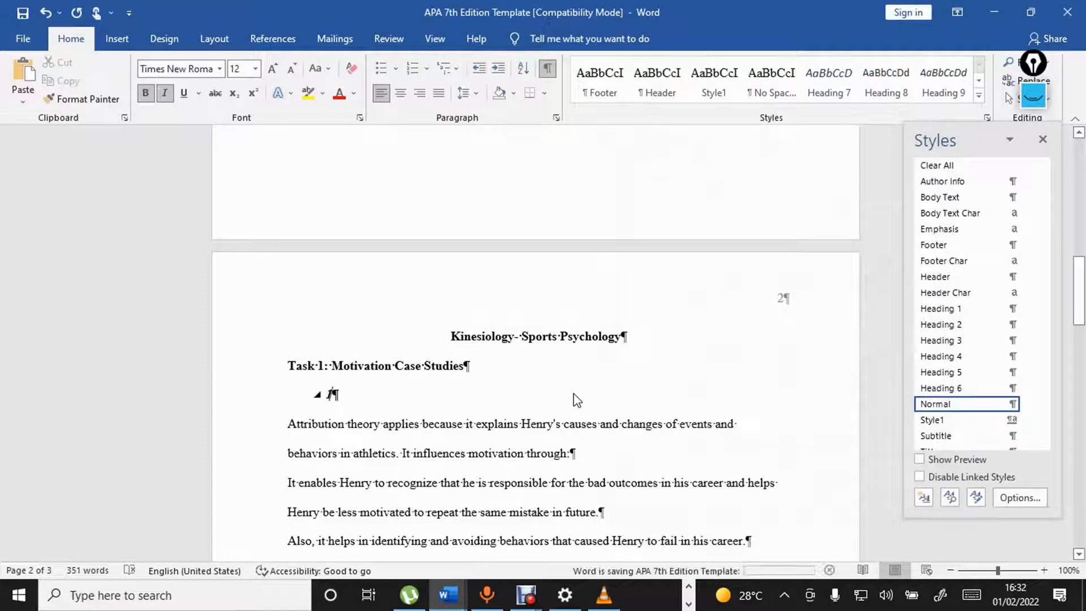
# - Apply a first-line indent to the four attribution theory body paragraphs under subheading "1"
pyautogui.scroll(-3, 577, 400)
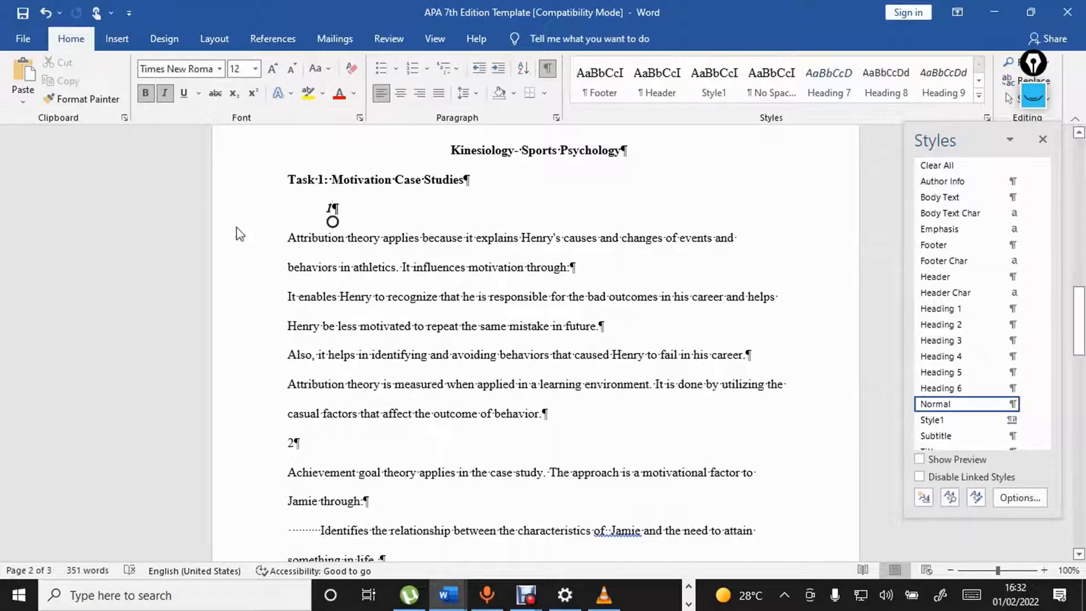
pyautogui.click(289, 245)
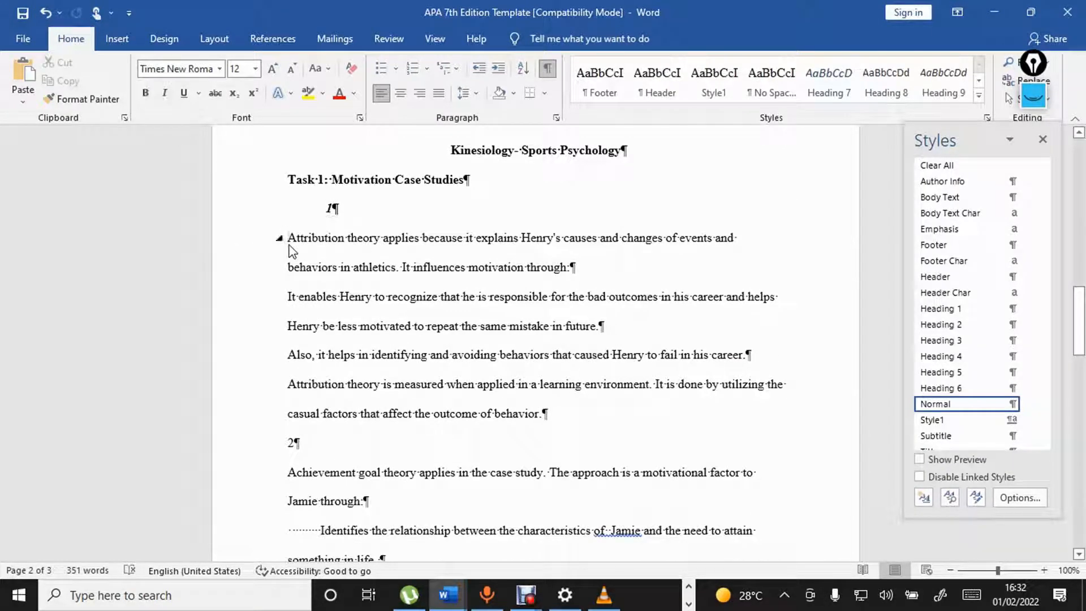
pyautogui.moveTo(289, 247); pyautogui.dragTo(543, 422)
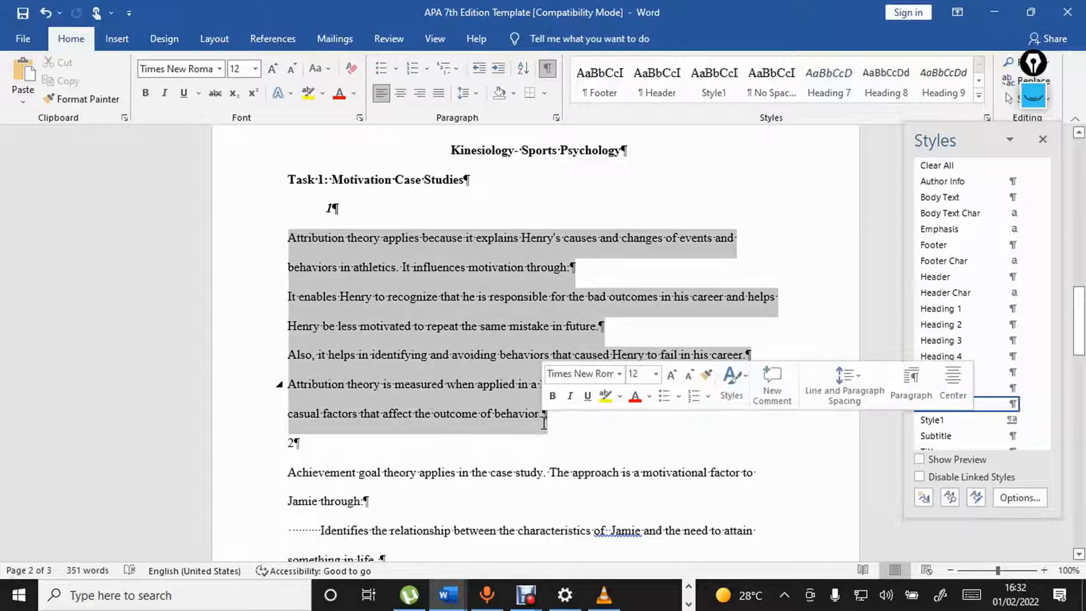
pyautogui.click(558, 118)
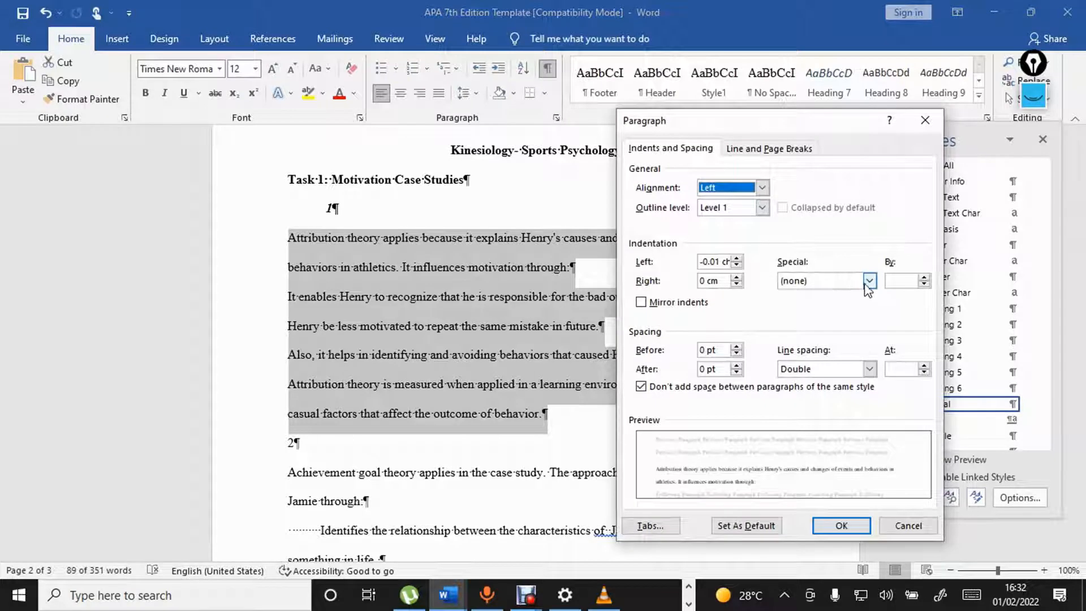
pyautogui.click(870, 281)
pyautogui.click(856, 305)
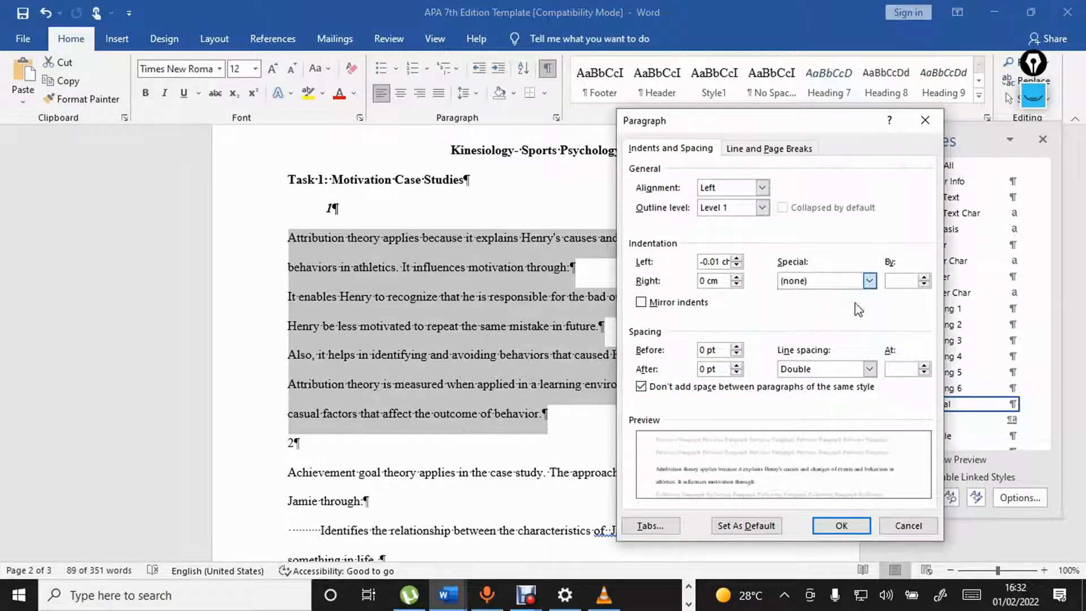
pyautogui.click(843, 526)
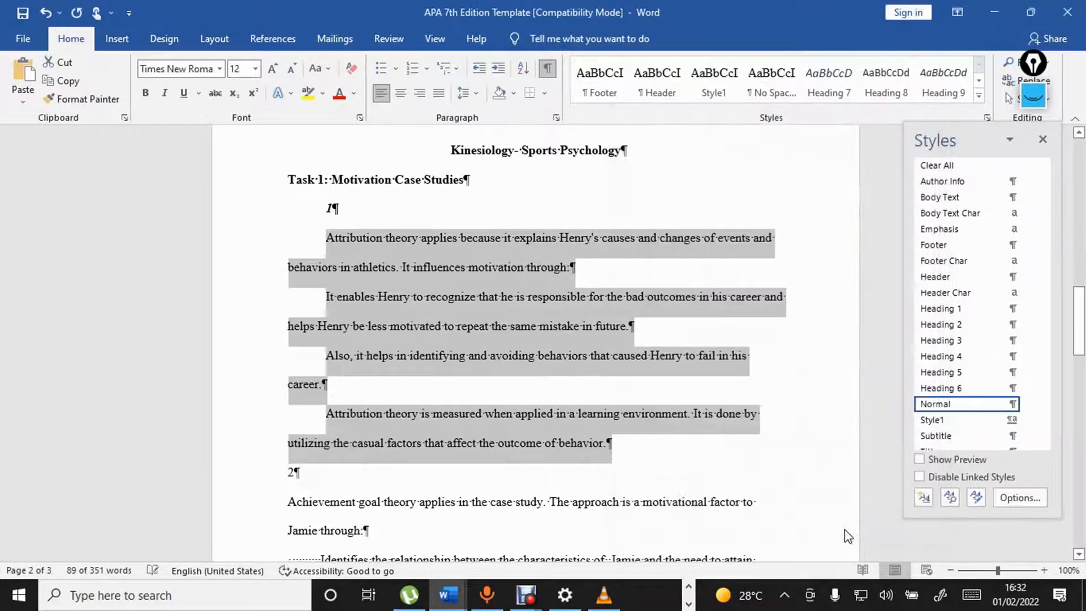
pyautogui.click(672, 376)
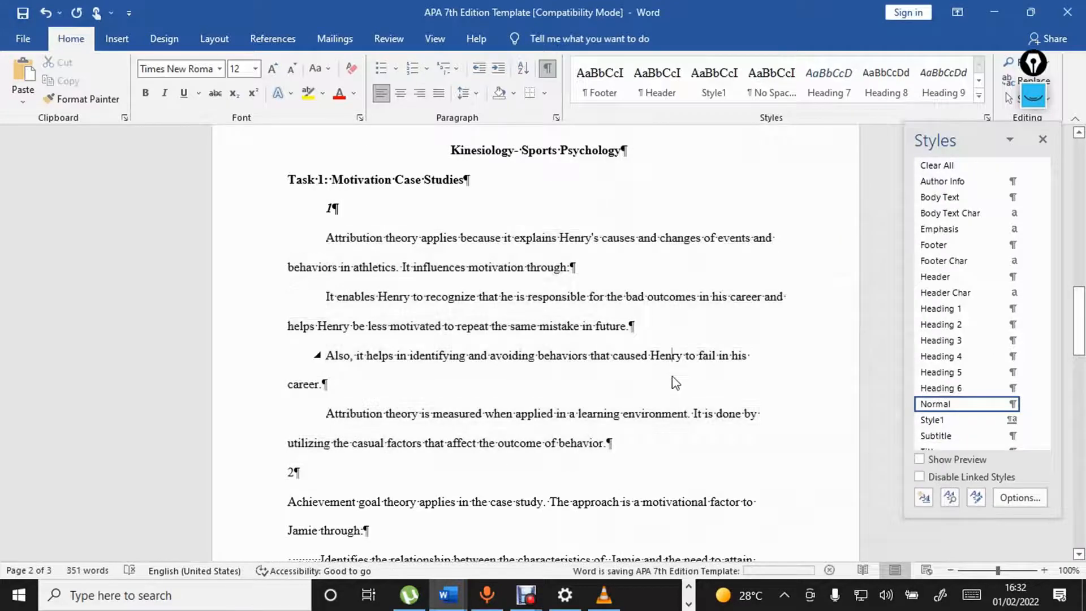
# - Make the "2" subheading above the achievement goal theory paragraph bold and italic
pyautogui.scroll(-1, 675, 383)
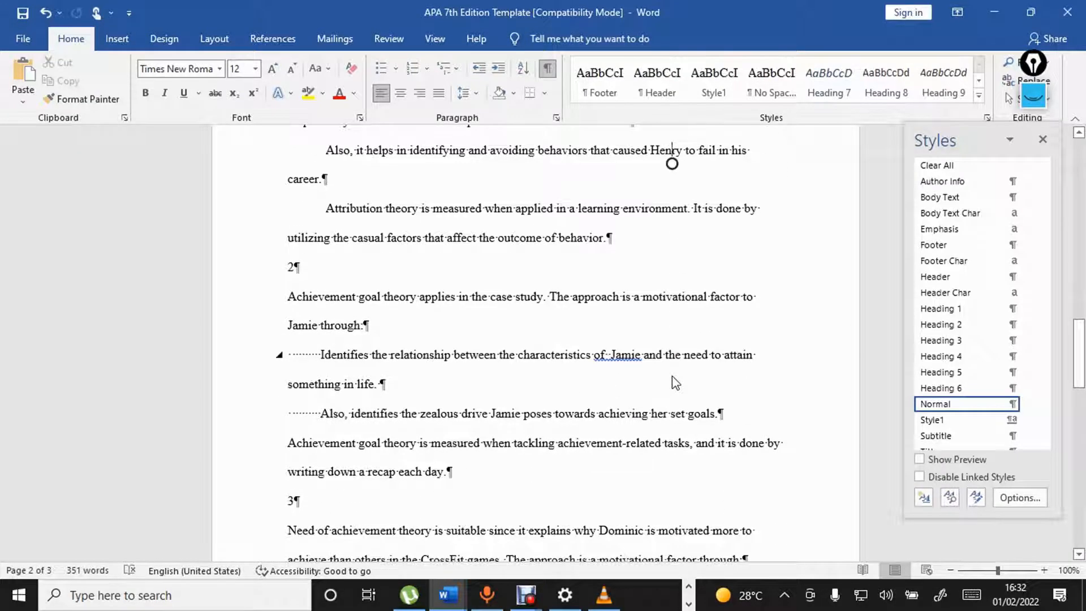
pyautogui.doubleClick(296, 267)
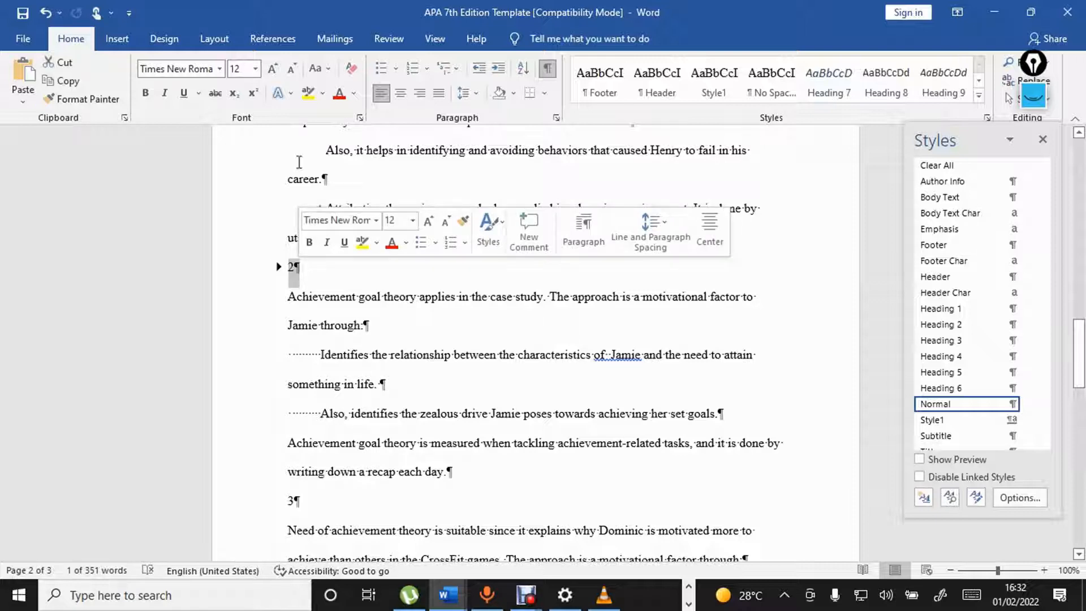
pyautogui.click(145, 93)
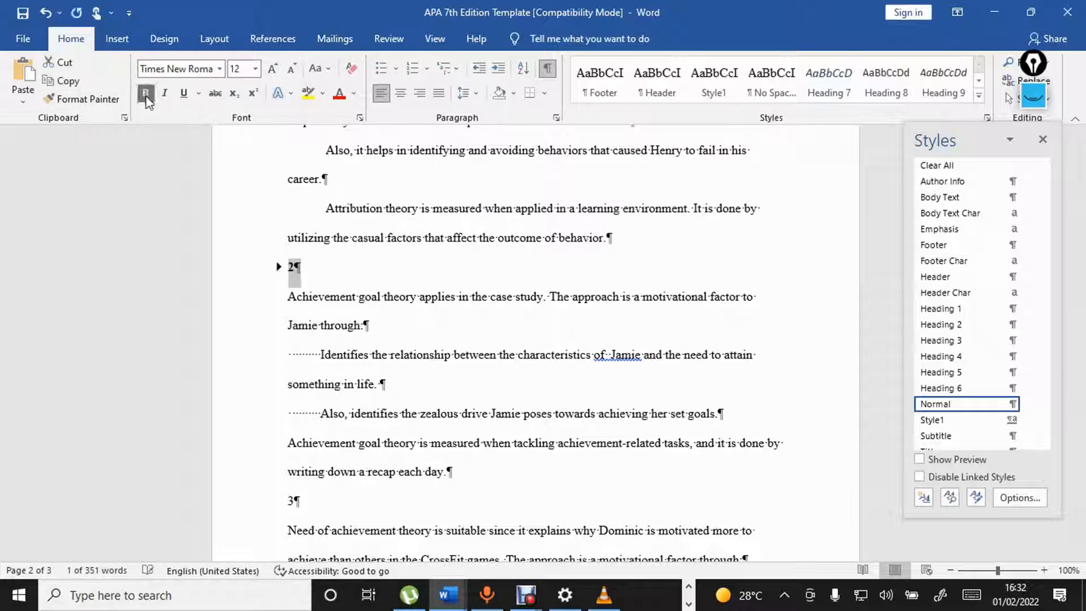
pyautogui.click(165, 95)
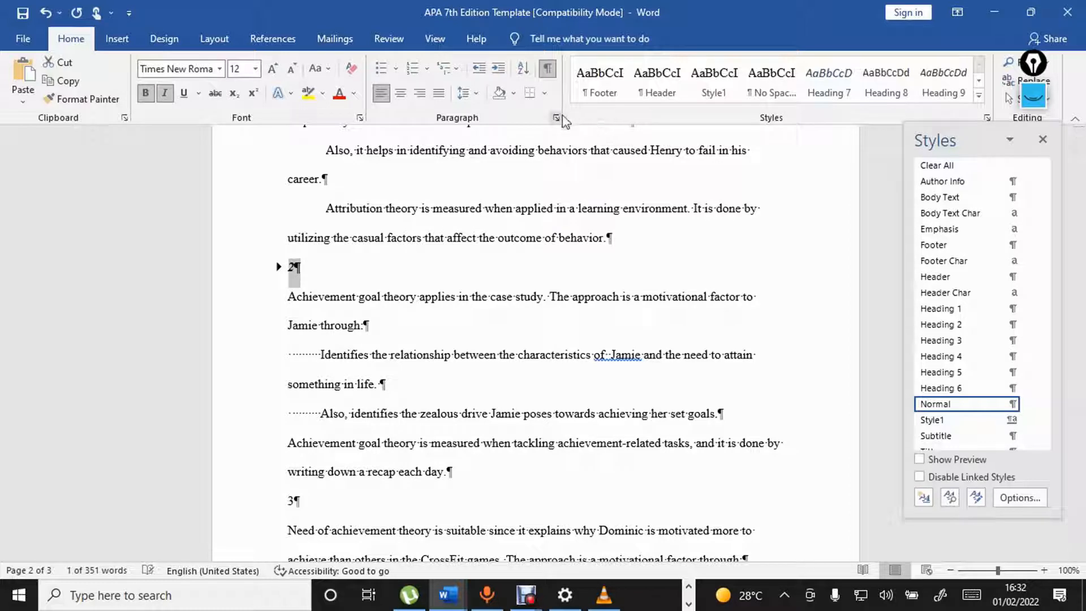
# - Delete the leading spaces before the paragraph starting with "Identifies the relationship" under subheading "2"
pyautogui.click(322, 355)
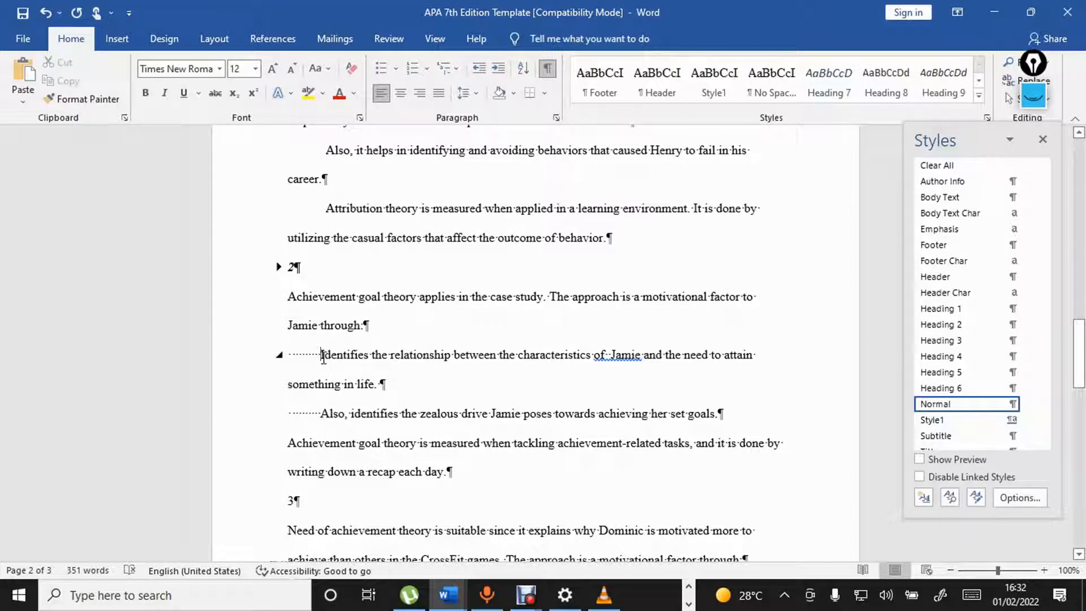
pyautogui.press('BackSpace')
pyautogui.press('BackSpace')
pyautogui.press('BackSpace')
pyautogui.press('BackSpace')
pyautogui.press('BackSpace')
pyautogui.press('BackSpace')
pyautogui.press('BackSpace')
pyautogui.press('BackSpace')
pyautogui.press('BackSpace')
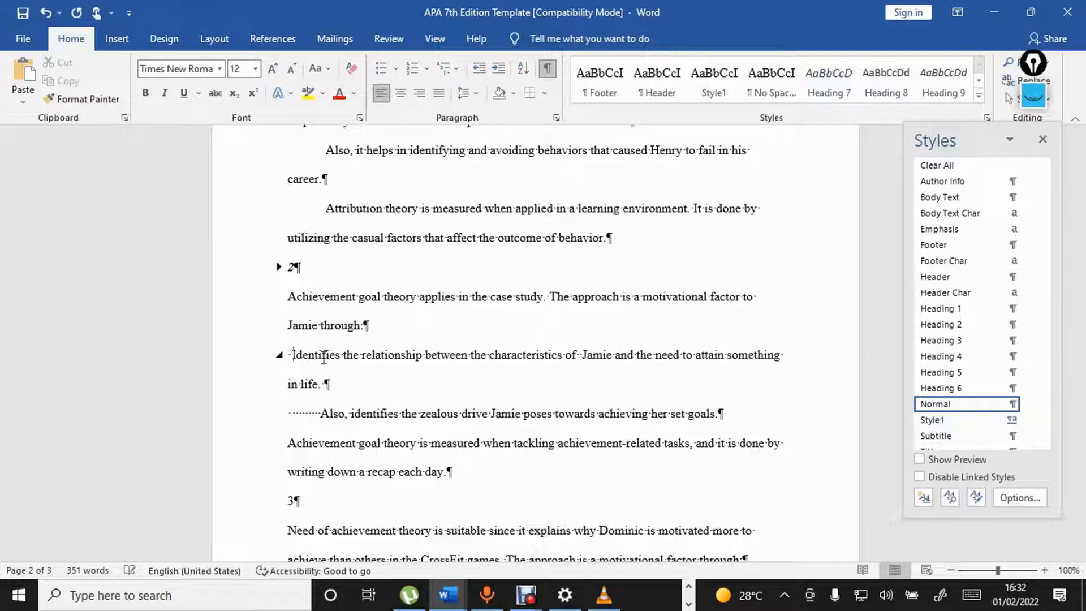
# - Delete the leading spaces before the paragraph starting with "Also, identifies the zealous drive" under subheading "2"
pyautogui.click(321, 414)
pyautogui.press('BackSpace')
pyautogui.press('BackSpace')
pyautogui.press('BackSpace')
pyautogui.press('BackSpace')
pyautogui.press('BackSpace')
pyautogui.press('BackSpace')
pyautogui.press('BackSpace')
pyautogui.press('BackSpace')
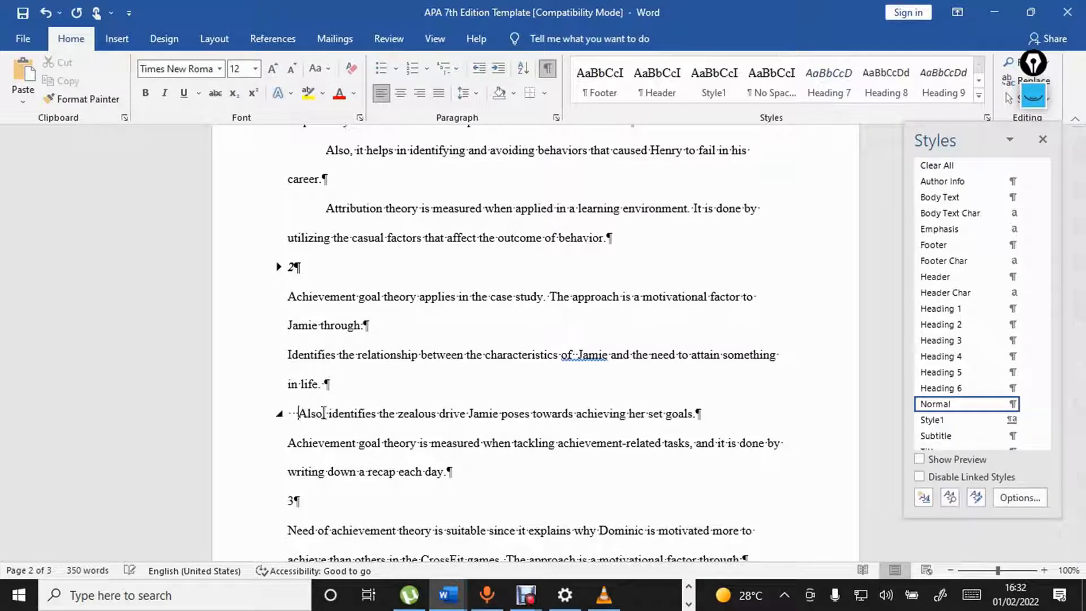
pyautogui.press('BackSpace')
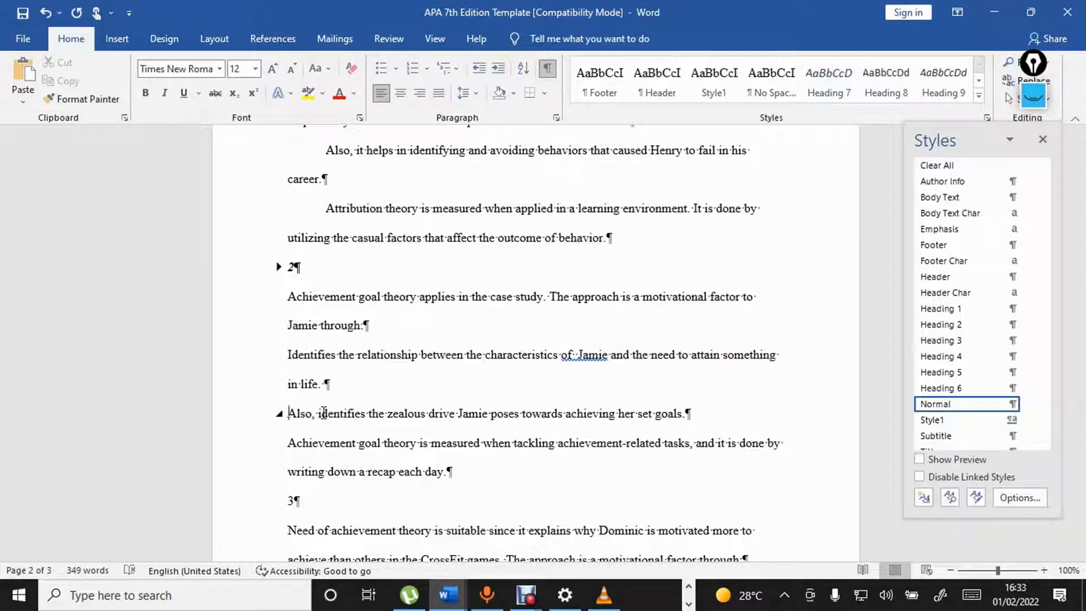
# - Delete the leading spaces before the first paragraph on page 3, about identifying drivers and getting rewarded
pyautogui.moveTo(288, 266); pyautogui.dragTo(452, 478)
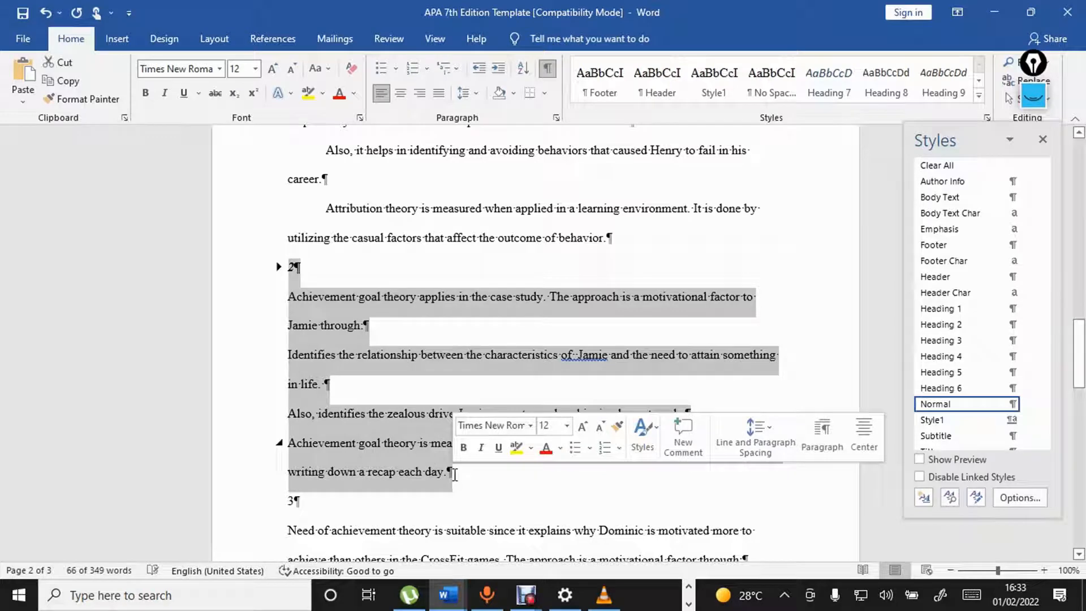
pyautogui.click(507, 336)
pyautogui.scroll(-3, 507, 335)
pyautogui.scroll(-3, 508, 335)
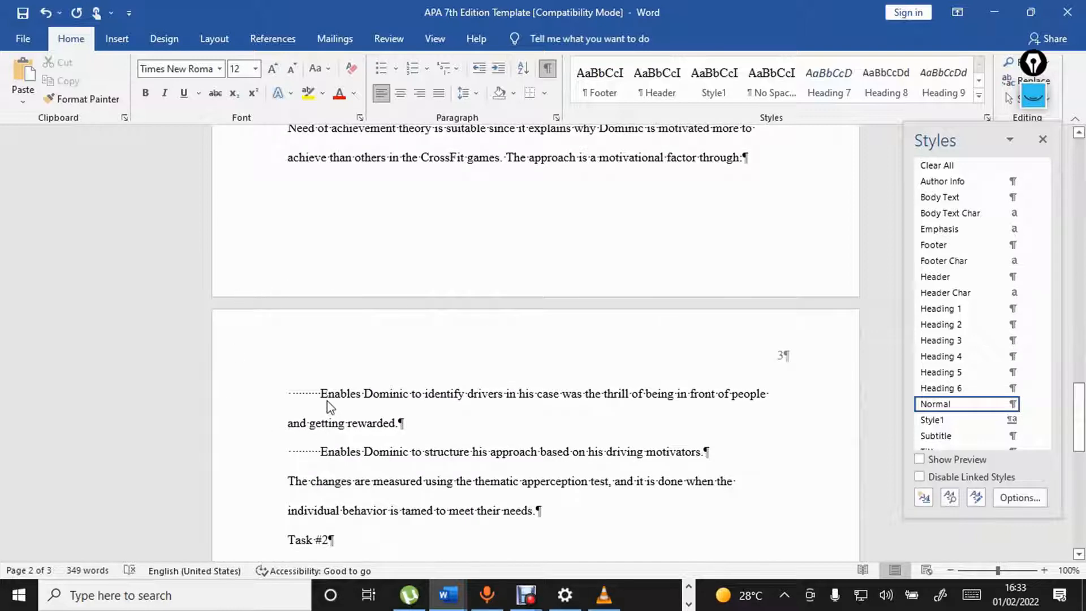
pyautogui.press('BackSpace')
pyautogui.press('BackSpace')
pyautogui.press('BackSpace')
pyautogui.press('BackSpace')
pyautogui.press('BackSpace')
pyautogui.press('BackSpace')
pyautogui.press('BackSpace')
pyautogui.press('BackSpace')
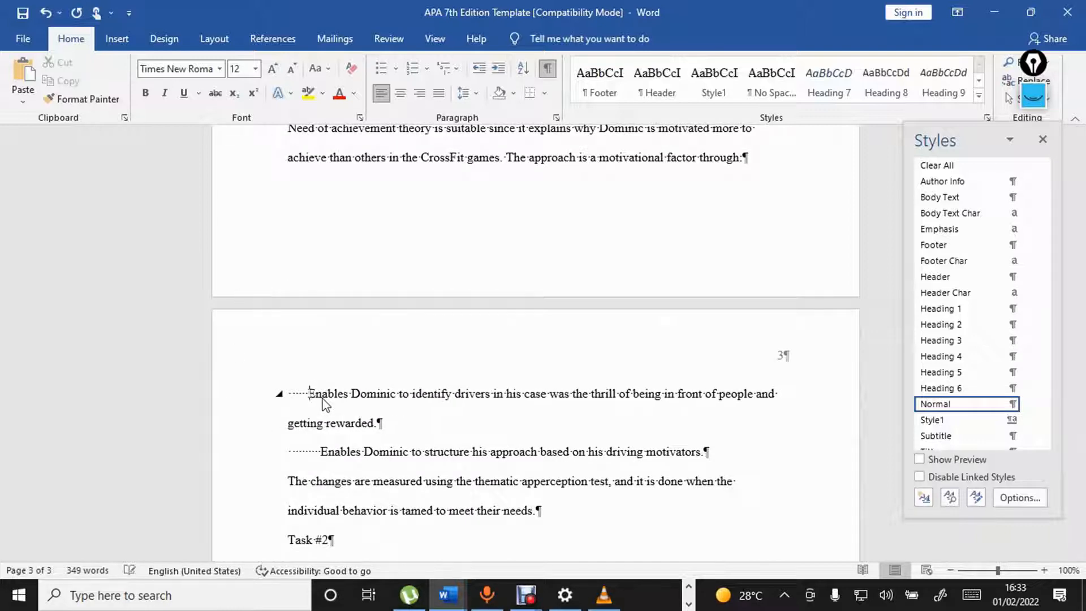
pyautogui.press('BackSpace')
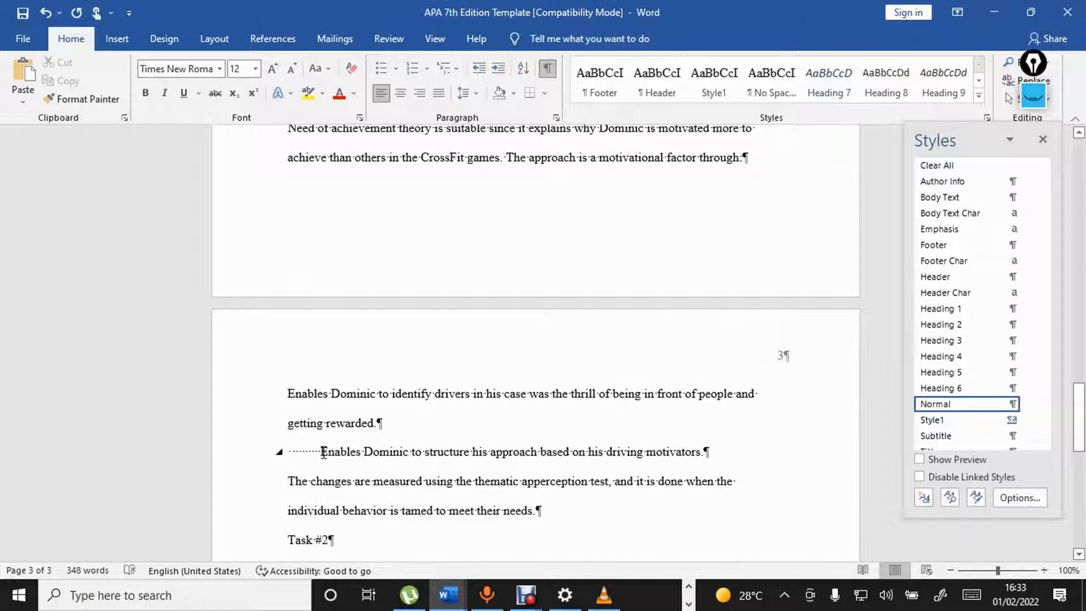
# - Delete the leading spaces before the second paragraph on page 3, about structuring the approach on driving motivators
pyautogui.press('BackSpace')
pyautogui.press('BackSpace')
pyautogui.press('BackSpace')
pyautogui.press('BackSpace')
pyautogui.press('BackSpace')
pyautogui.press('BackSpace')
pyautogui.press('BackSpace')
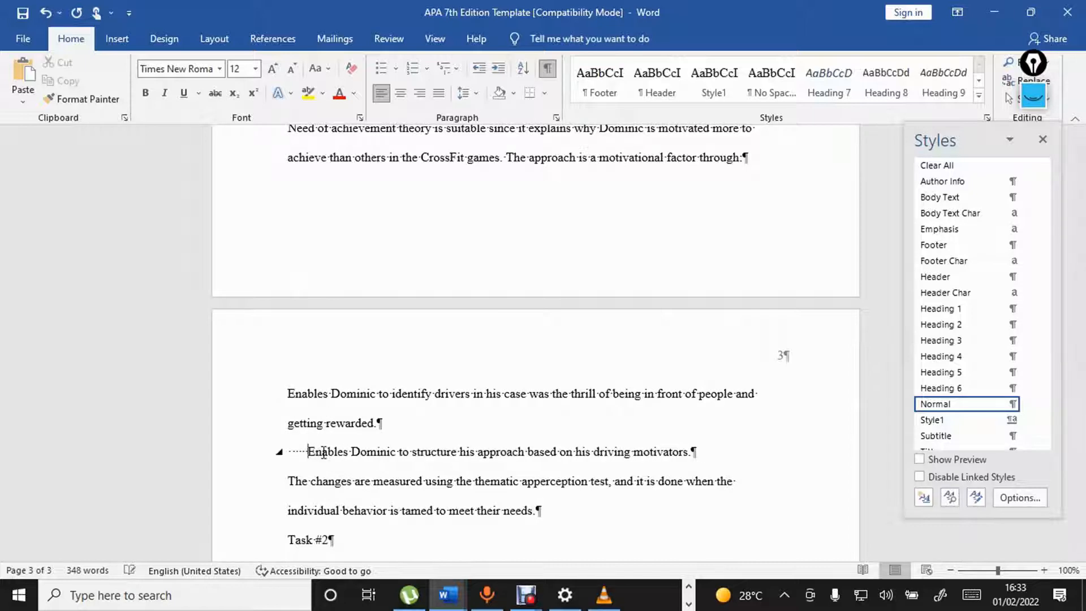
pyautogui.press('BackSpace')
pyautogui.press('BackSpace')
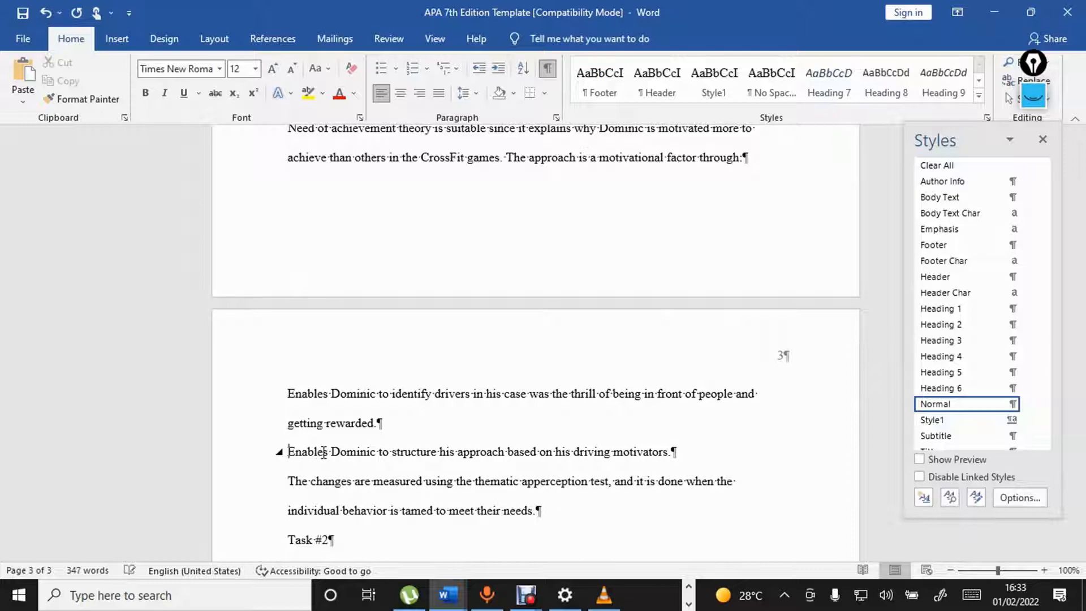
# - Apply a 1.27 cm first-line indent to everything from subheading "2" through the thematic apperception test paragraph above "Task #2"
pyautogui.scroll(5, 324, 452)
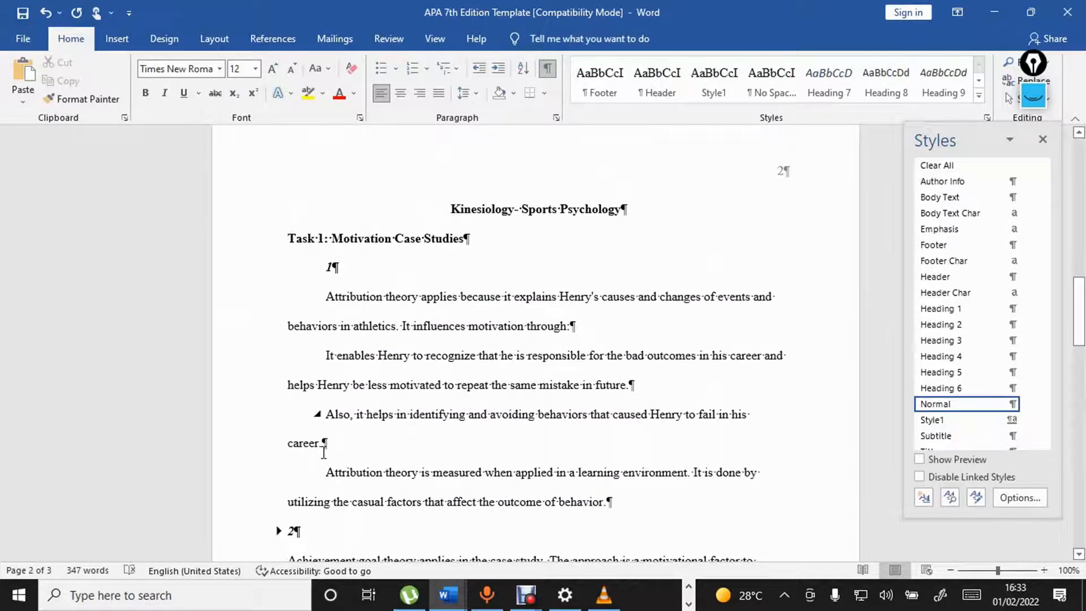
pyautogui.scroll(-2, 324, 453)
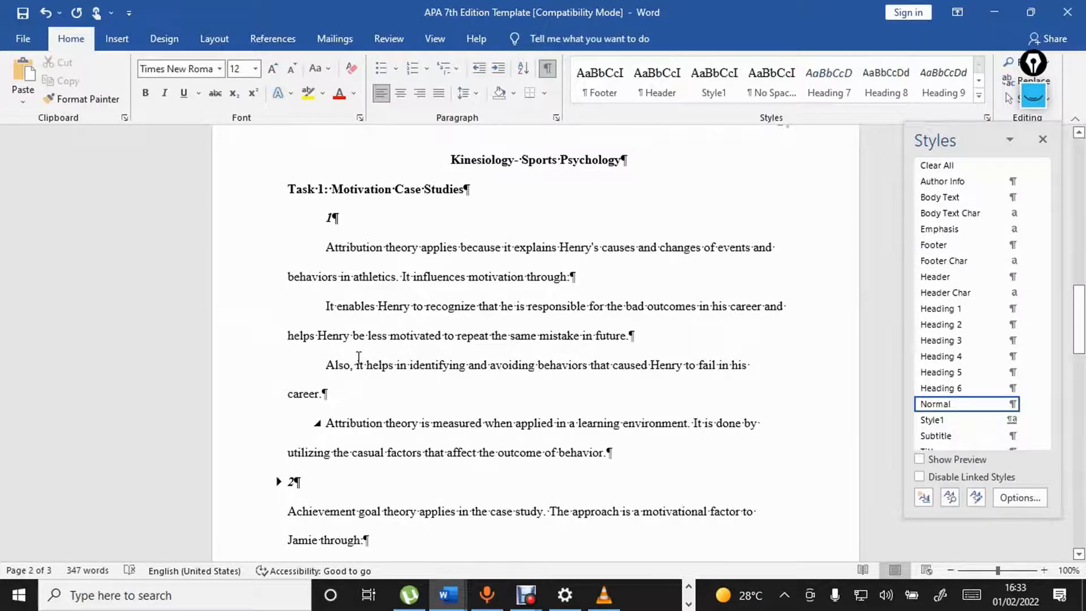
pyautogui.scroll(-4, 358, 362)
pyautogui.scroll(1, 359, 357)
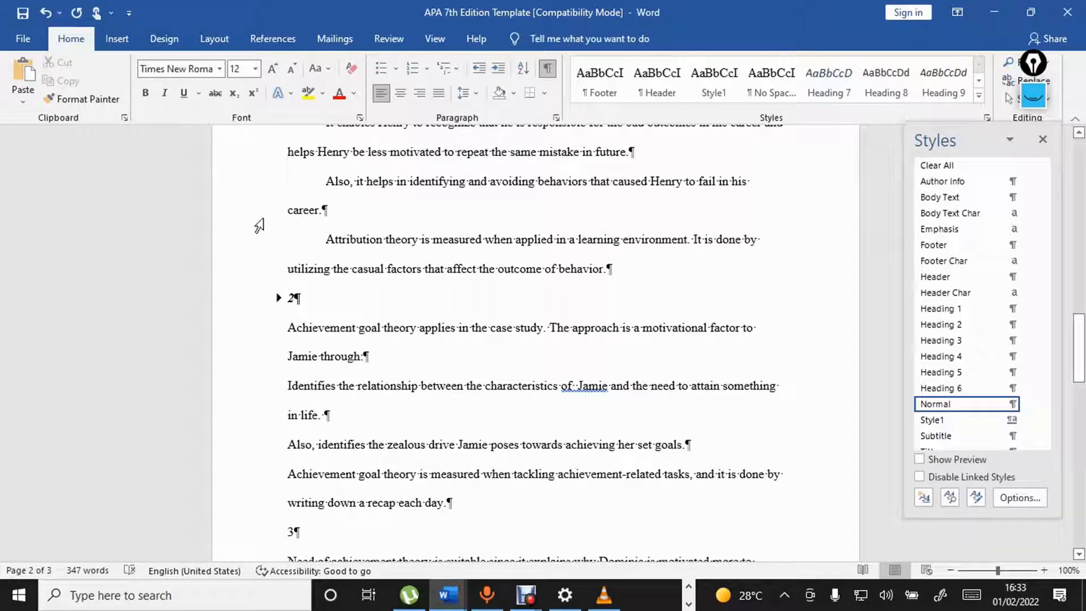
pyautogui.moveTo(284, 309); pyautogui.dragTo(545, 219)
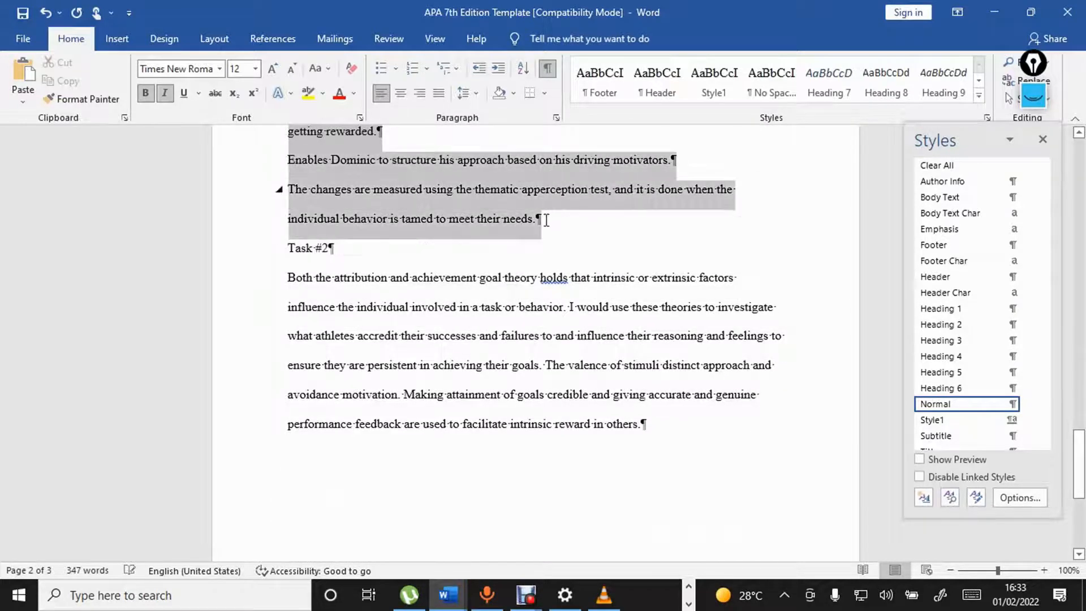
pyautogui.click(557, 118)
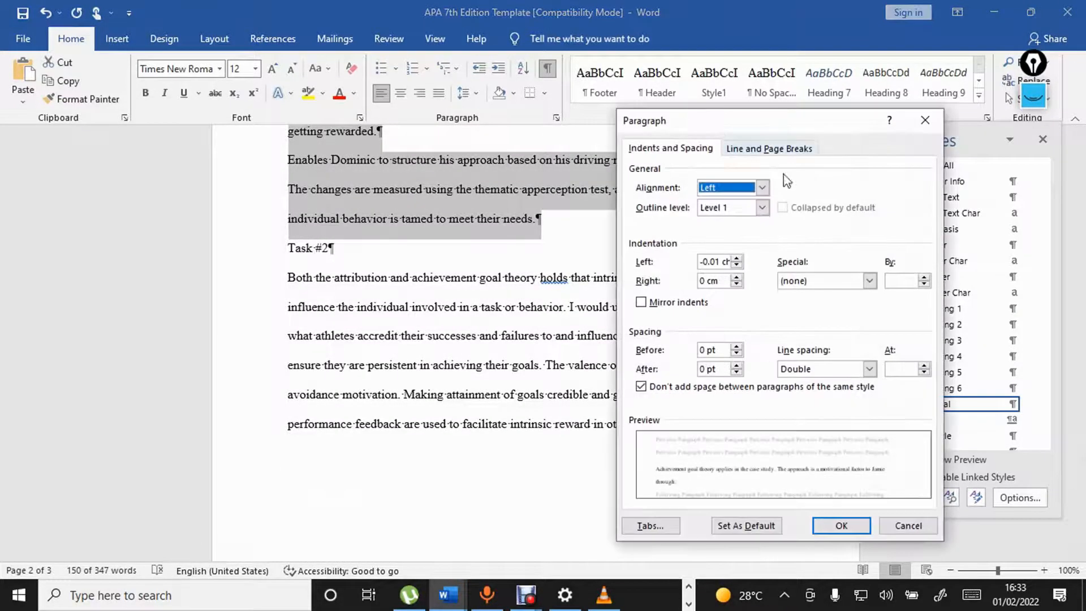
pyautogui.click(871, 282)
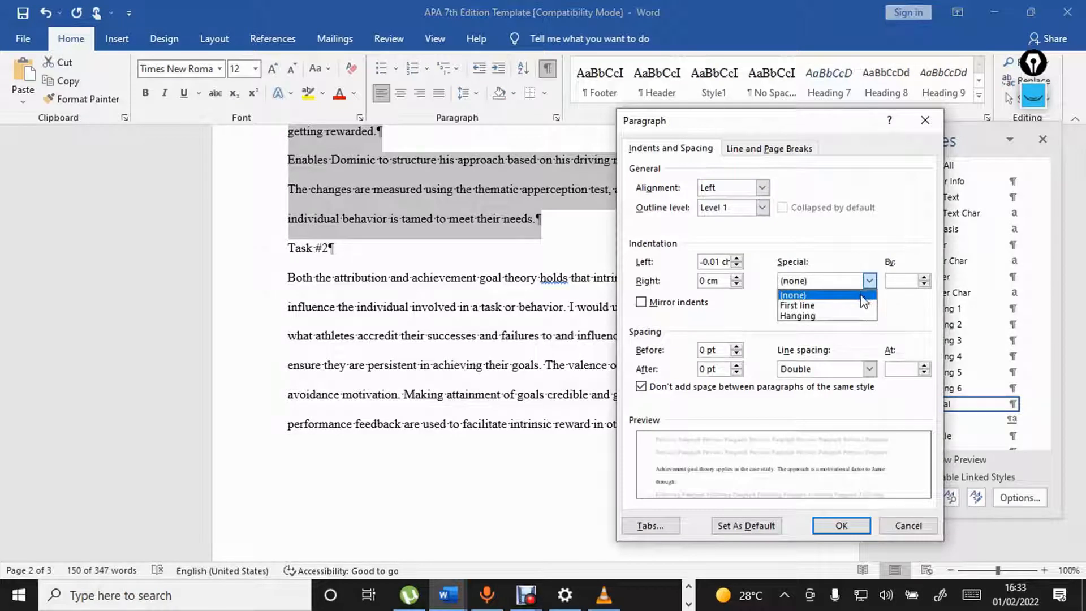
pyautogui.click(855, 305)
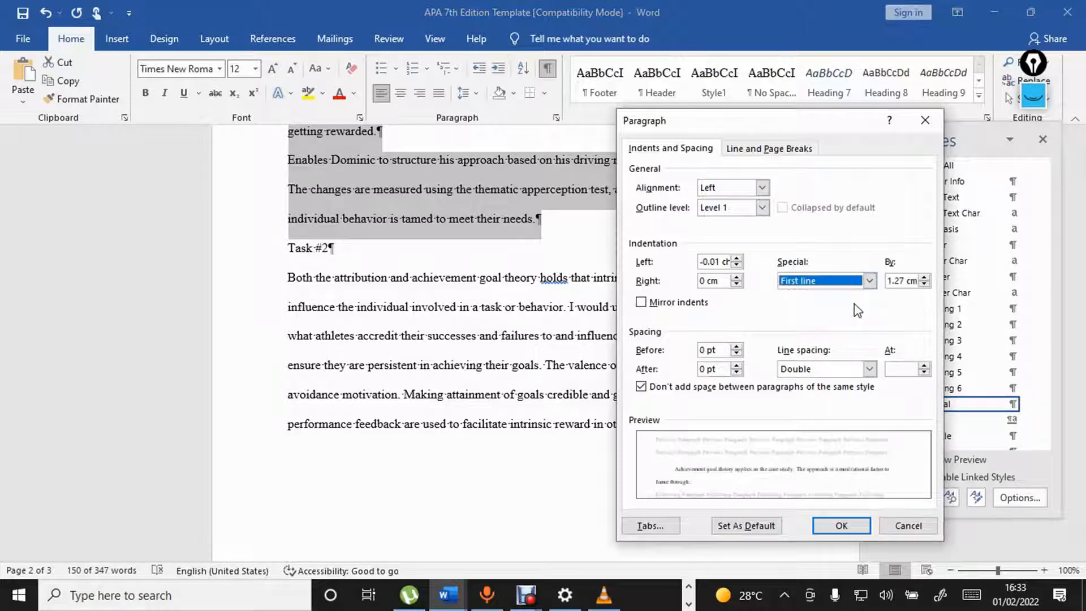
pyautogui.click(841, 526)
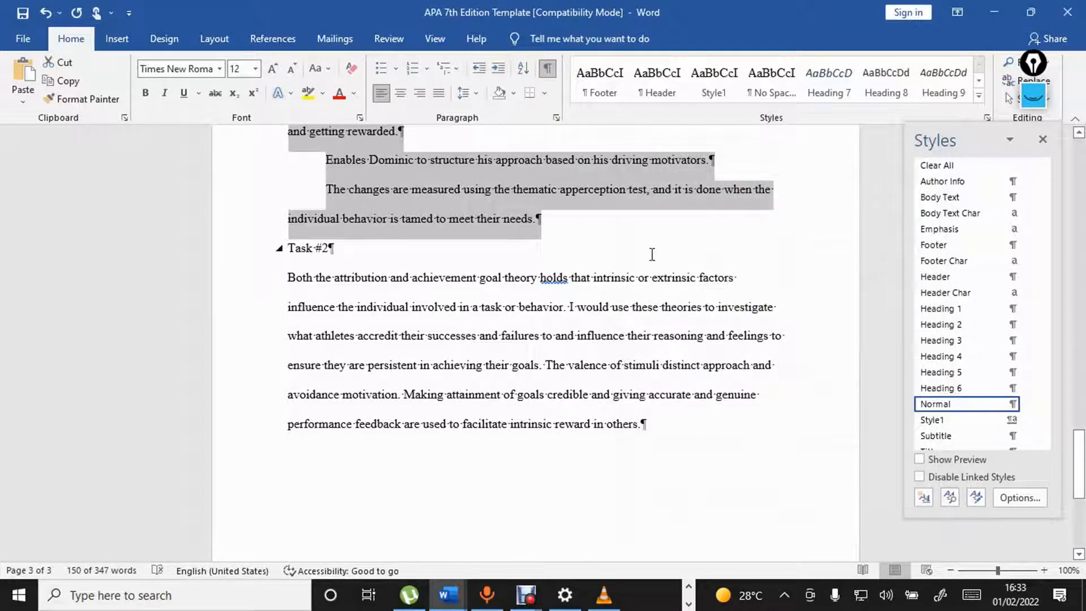
pyautogui.click(652, 254)
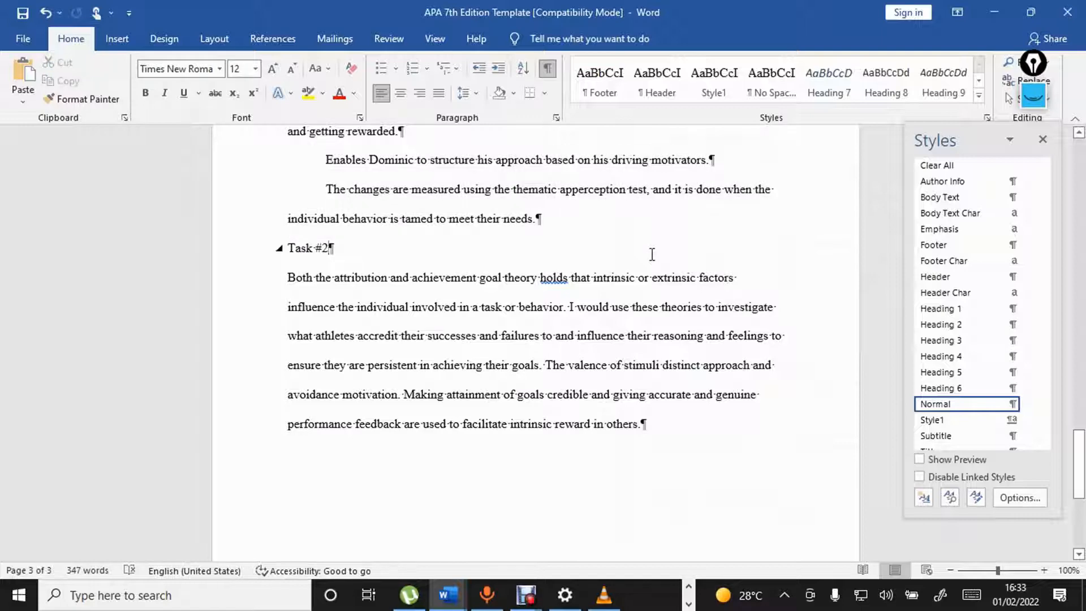
# - Set the outline level to Body Text for the title page lines from the title through the institutional affiliation
pyautogui.scroll(10, 652, 255)
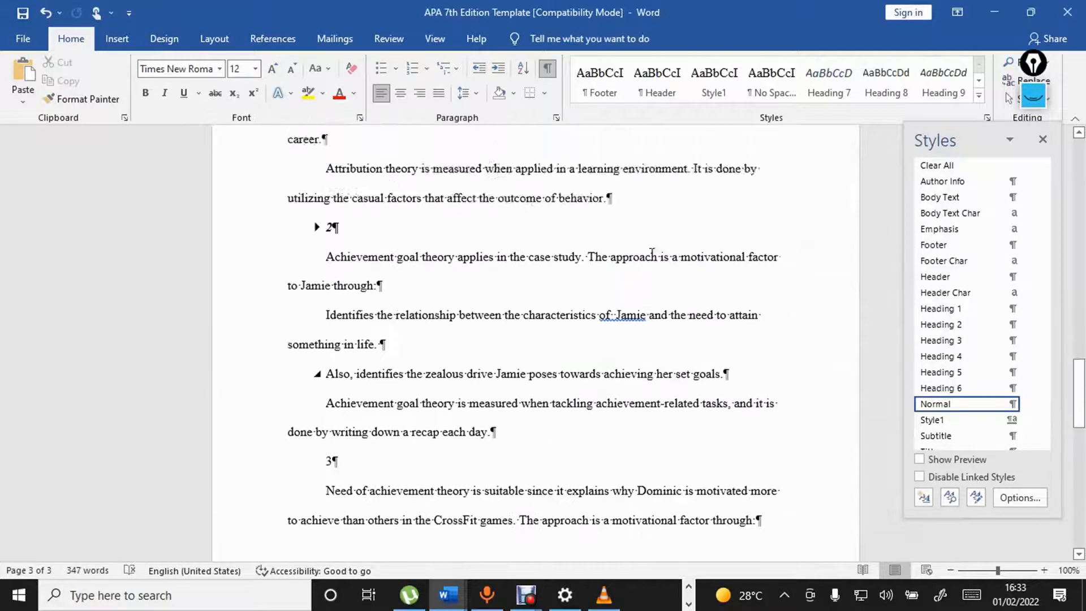
pyautogui.scroll(10, 652, 254)
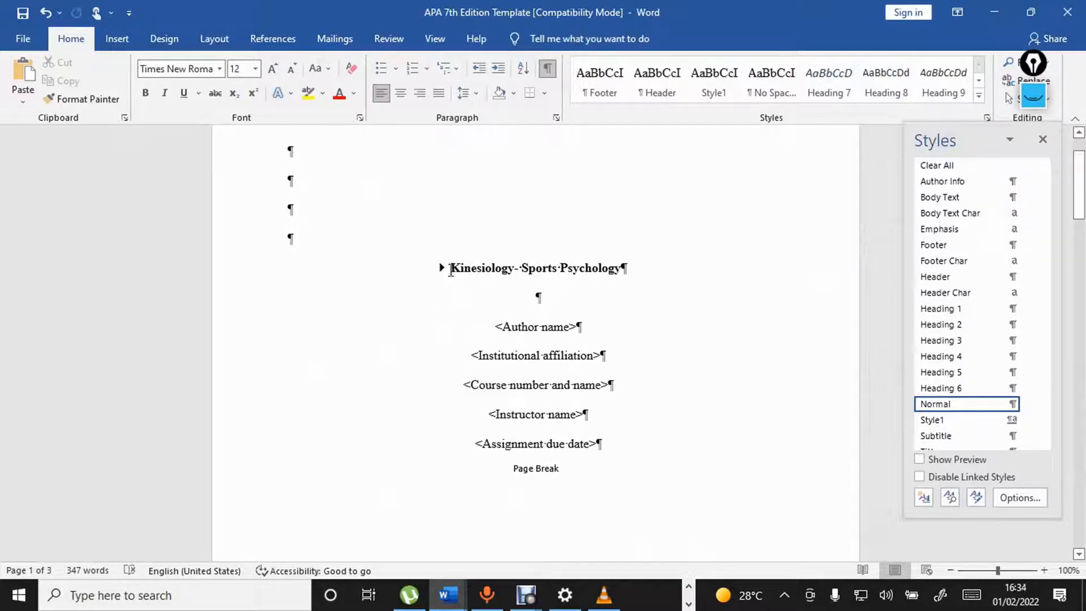
pyautogui.moveTo(452, 266); pyautogui.dragTo(603, 356)
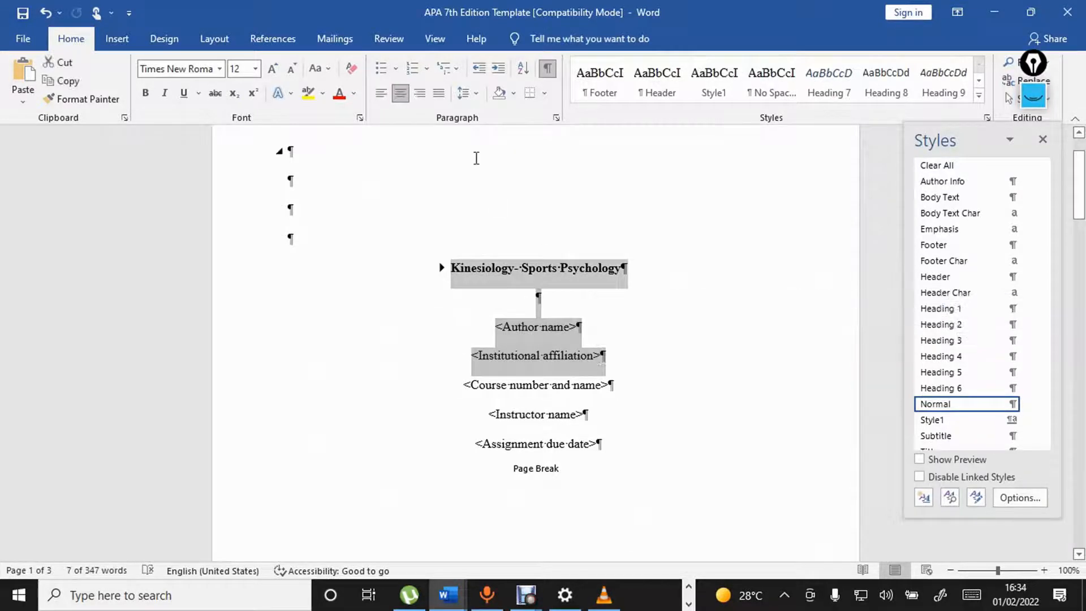
pyautogui.click(557, 118)
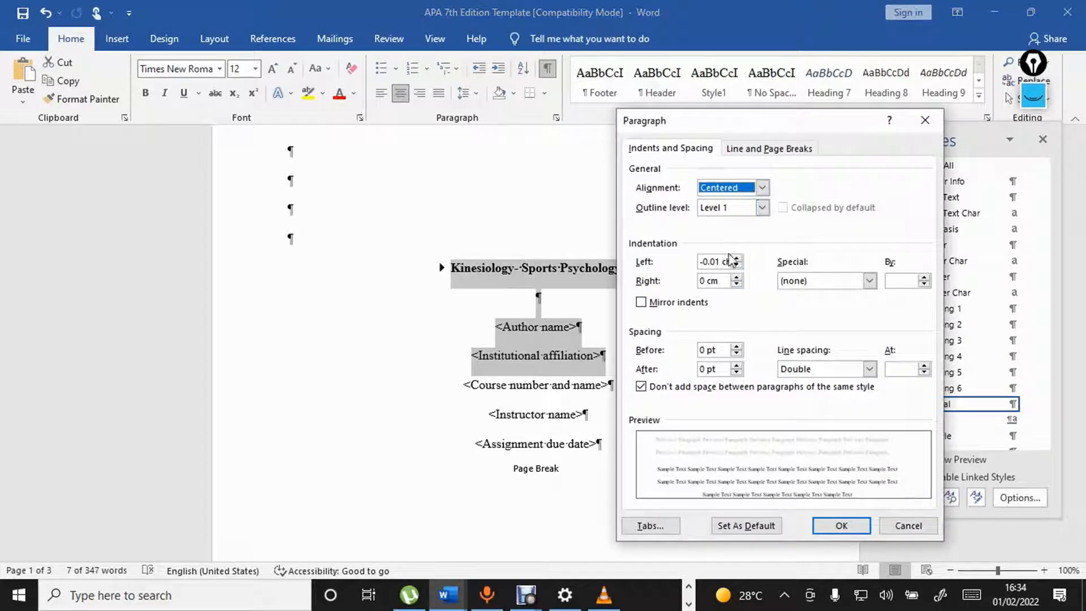
pyautogui.click(764, 208)
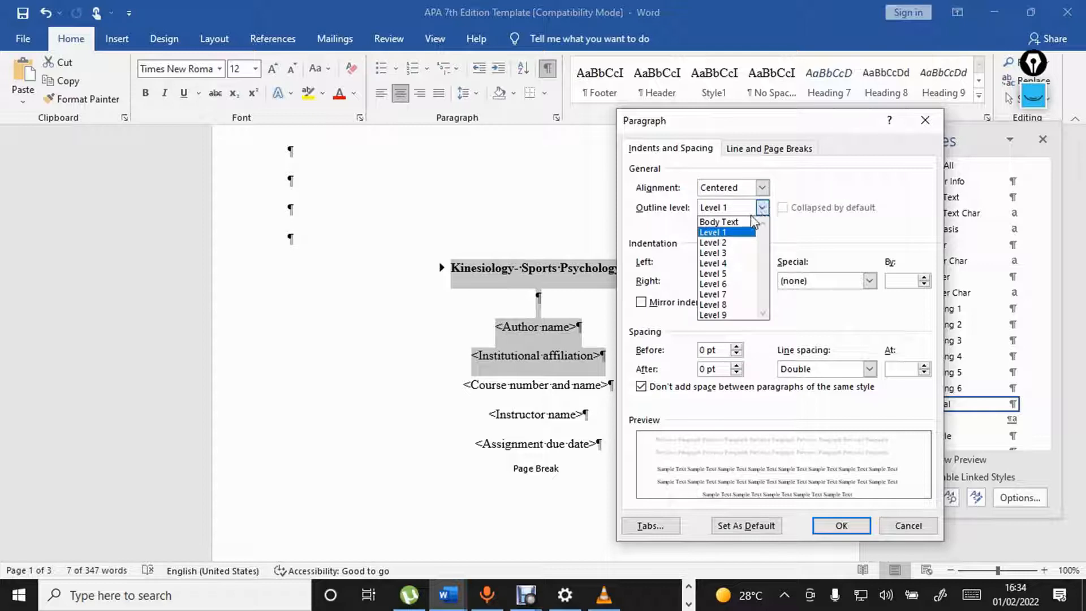
pyautogui.click(744, 223)
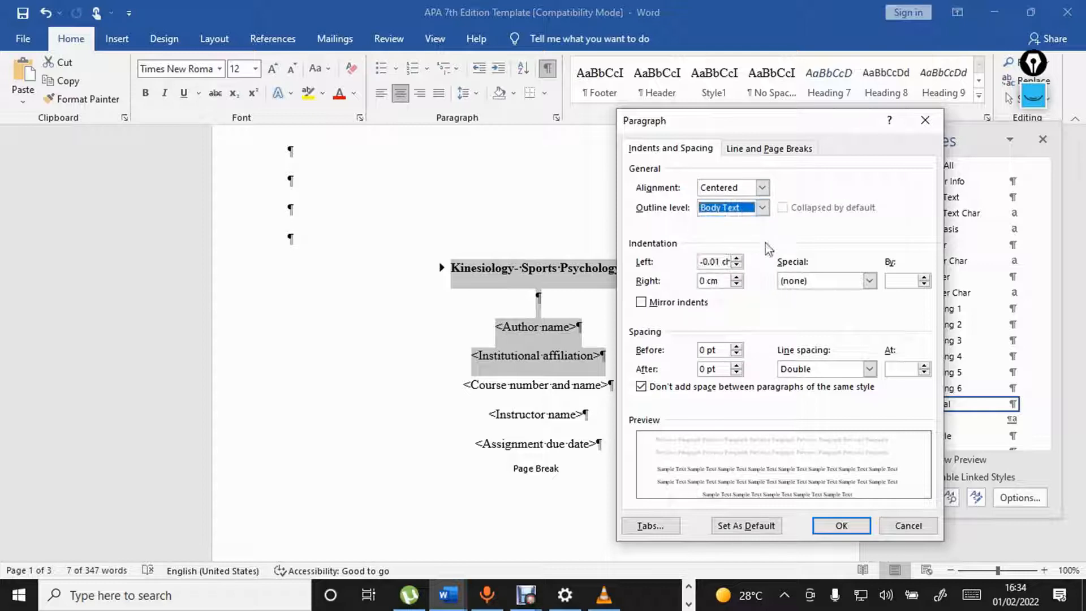
pyautogui.click(852, 526)
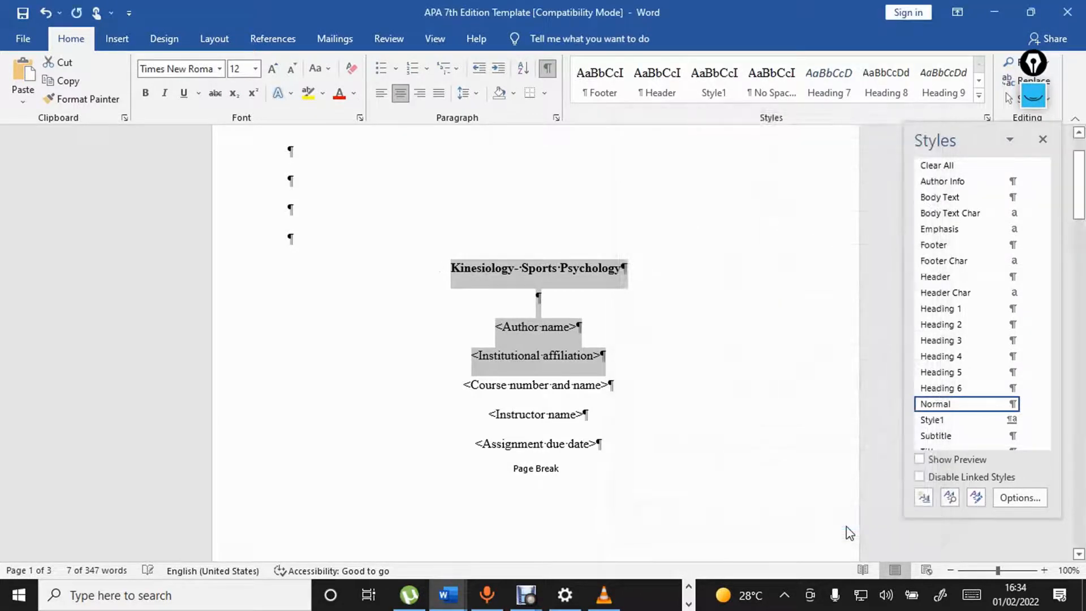
pyautogui.click(599, 286)
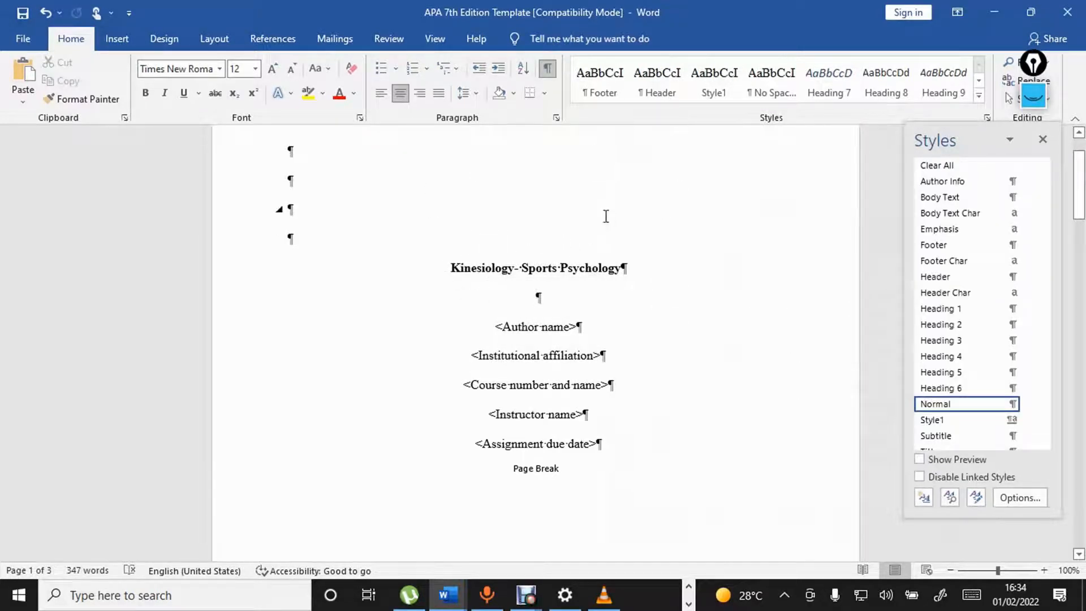
# - Set the outline level to Body Text for the four blank paragraphs above the title on page 1
pyautogui.click(597, 214)
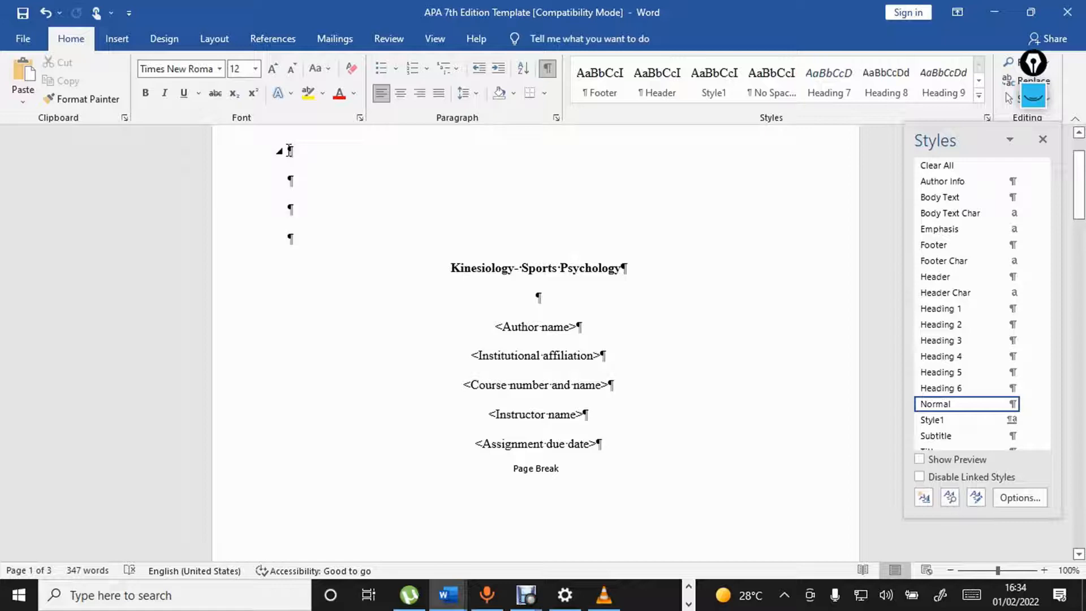
pyautogui.moveTo(289, 150); pyautogui.dragTo(287, 238)
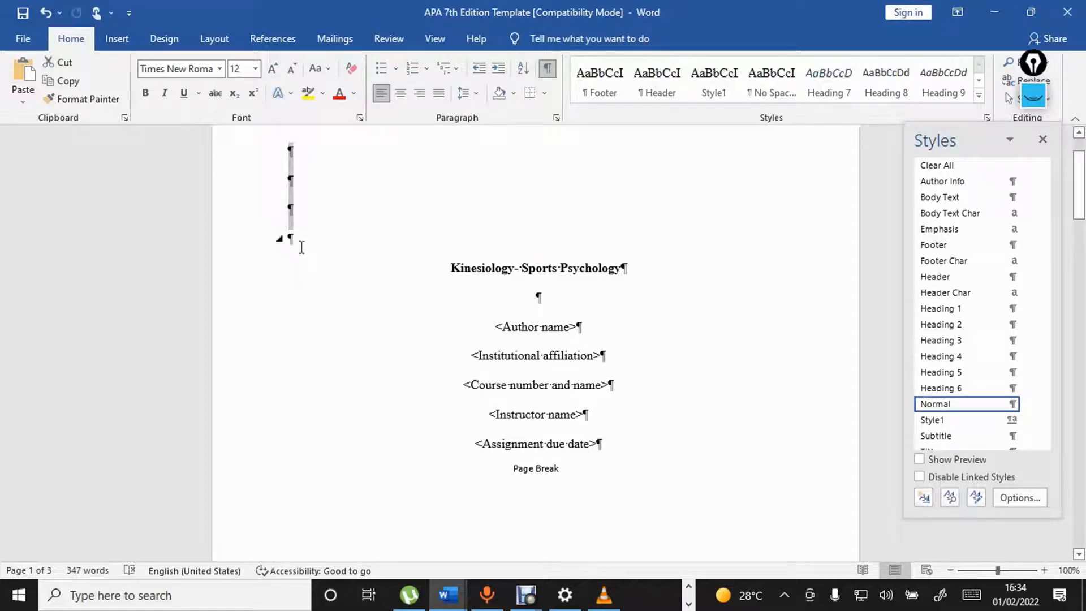
pyautogui.moveTo(302, 247); pyautogui.dragTo(288, 220)
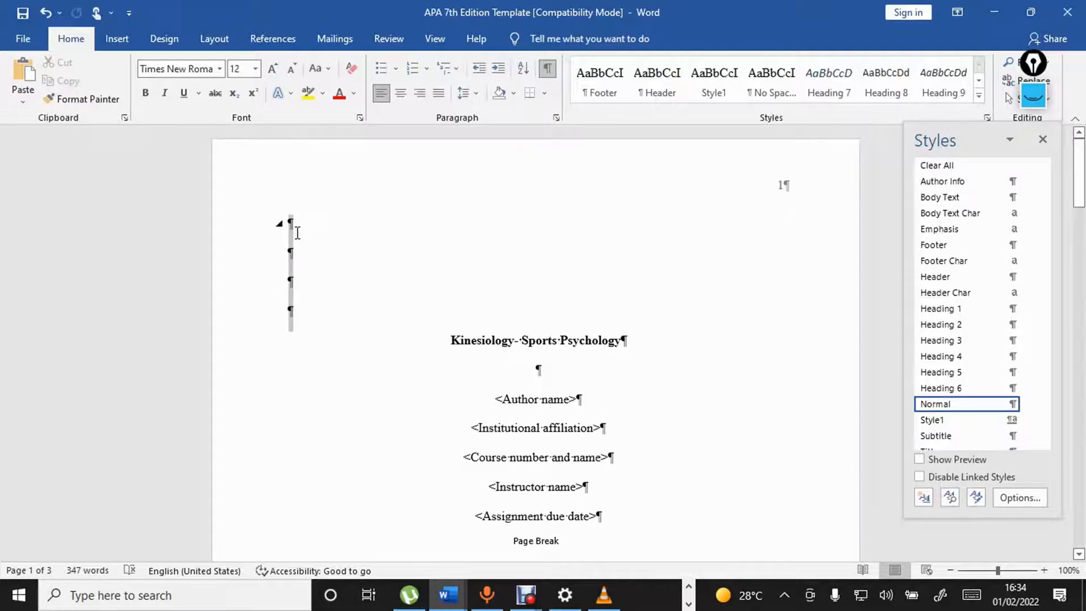
pyautogui.click(556, 118)
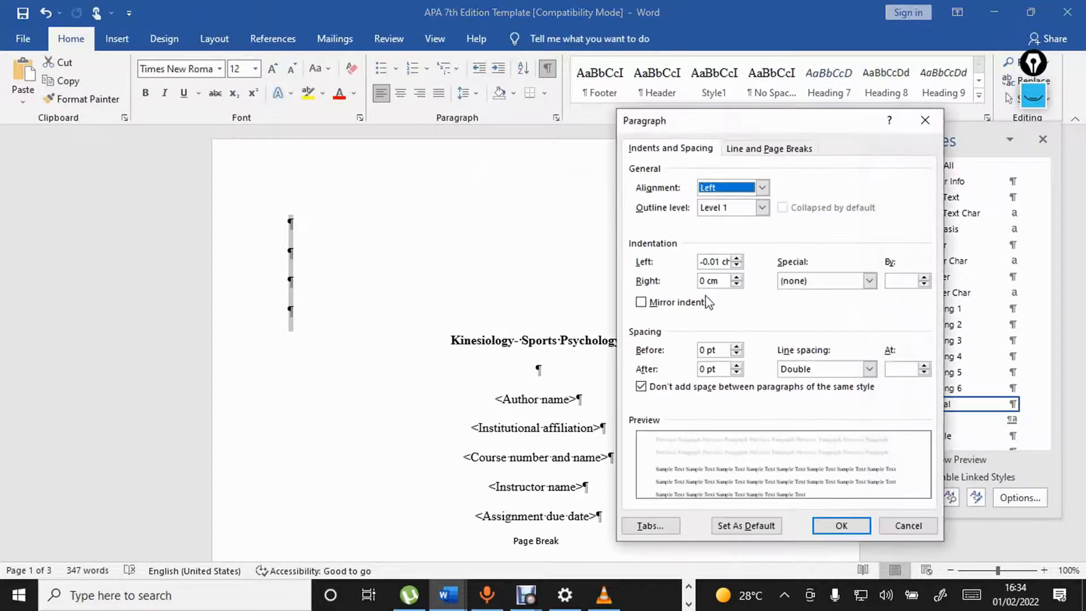
pyautogui.click(763, 208)
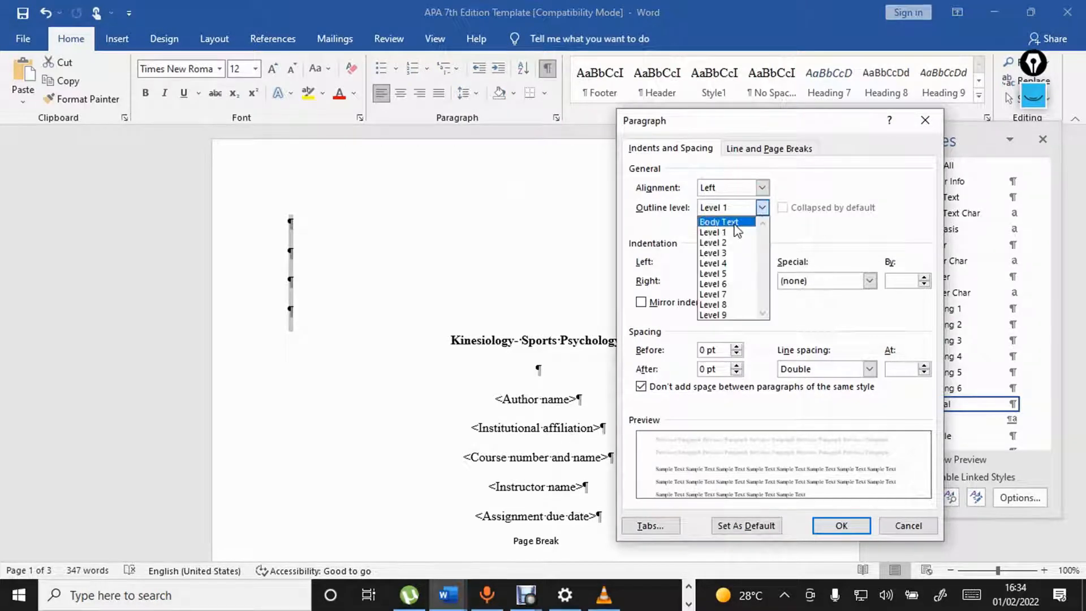
pyautogui.click(741, 222)
pyautogui.click(842, 526)
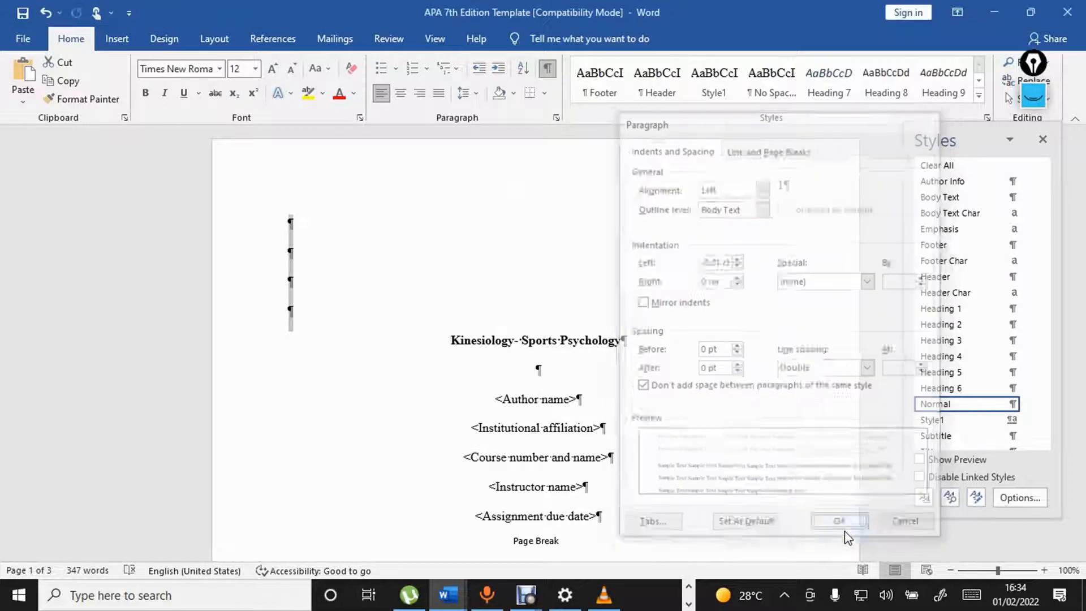
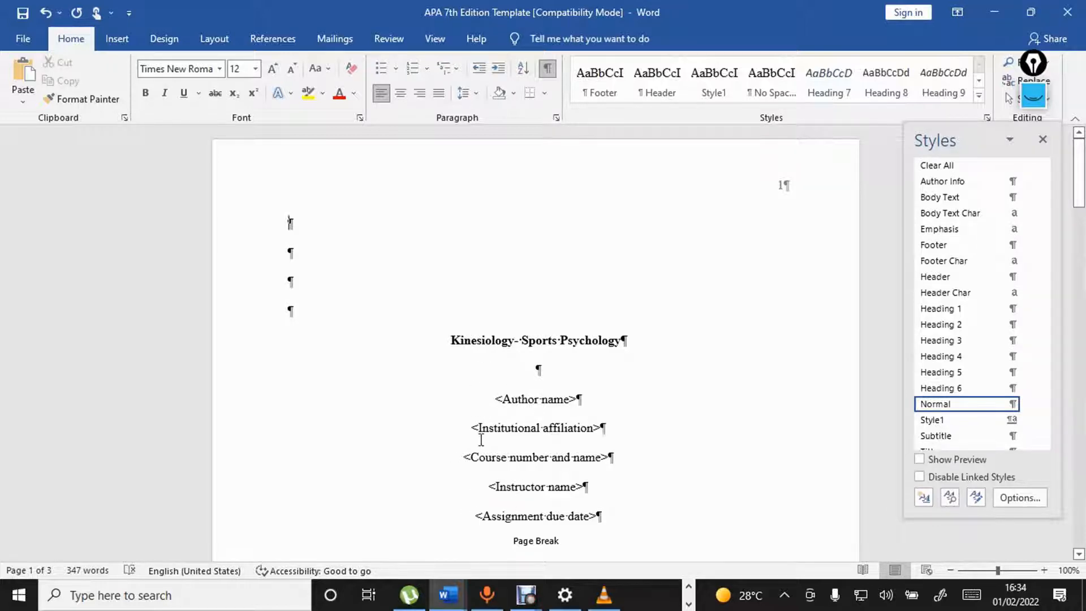
# - Set the outline level of the entire document to Body Text and save the document
pyautogui.hotkey('ctrl', 'a')
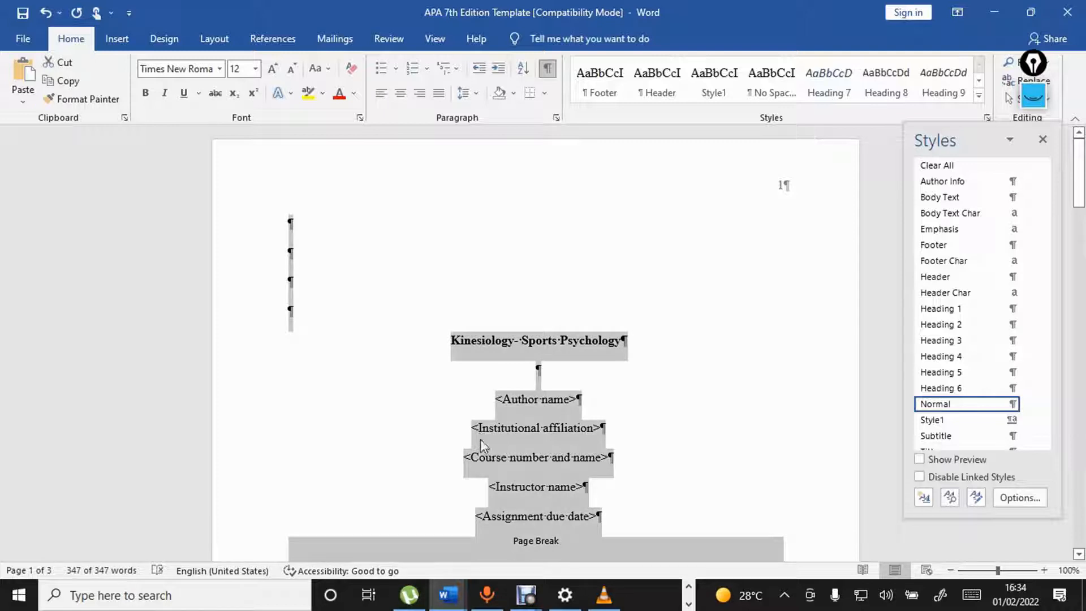
pyautogui.click(556, 117)
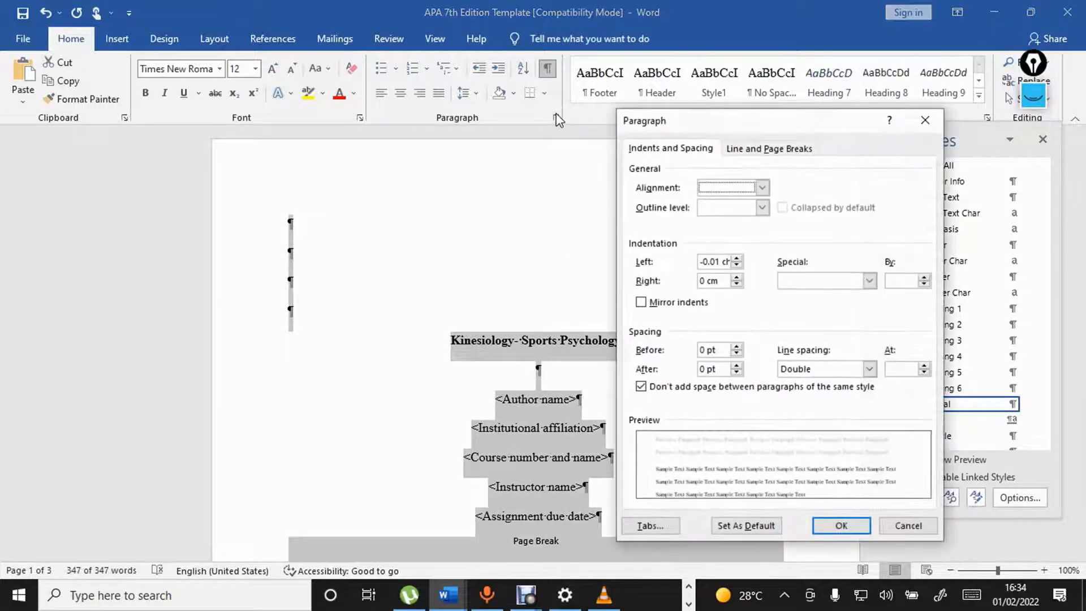
pyautogui.click(763, 211)
pyautogui.click(730, 222)
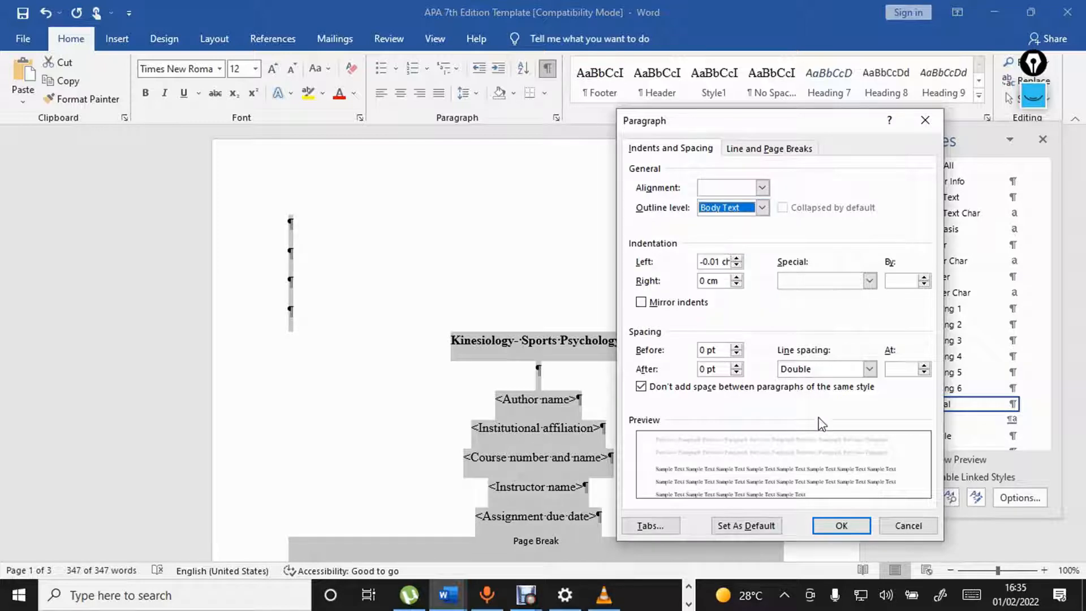
pyautogui.click(851, 526)
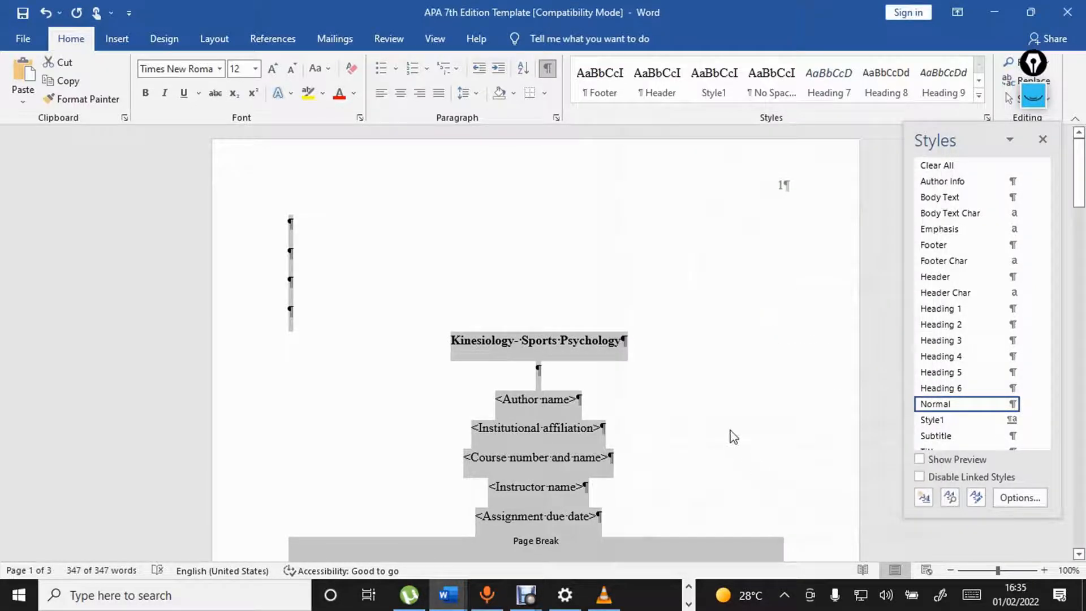
pyautogui.click(734, 436)
pyautogui.hotkey('ctrl', 's')
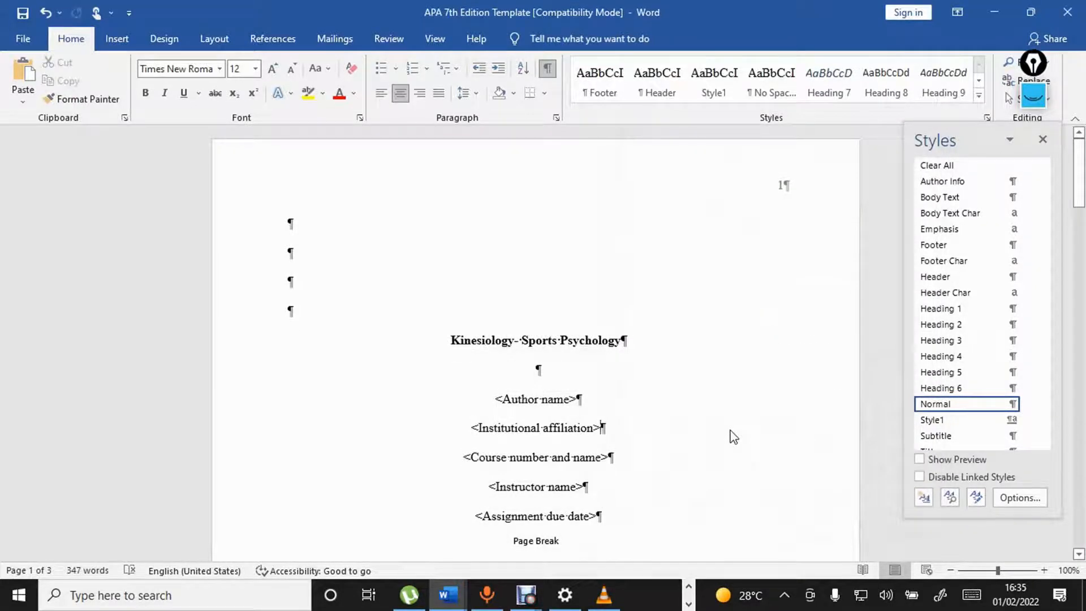
# - Delete the extra space after "characteristics of" in the second paragraph under subheading "2" on page 2
pyautogui.scroll(-12, 734, 437)
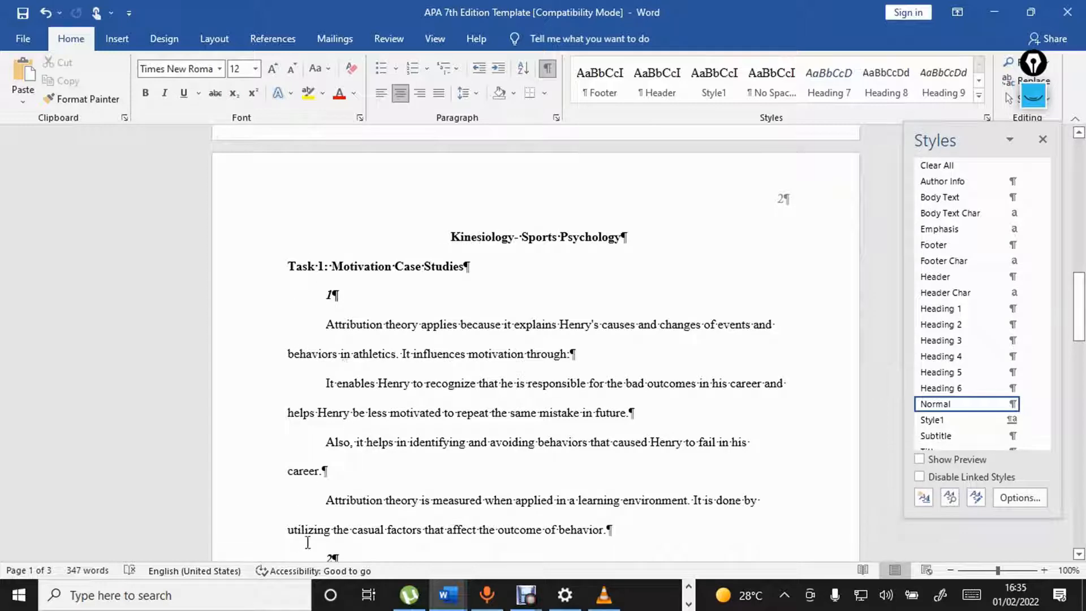
pyautogui.scroll(-6, 450, 501)
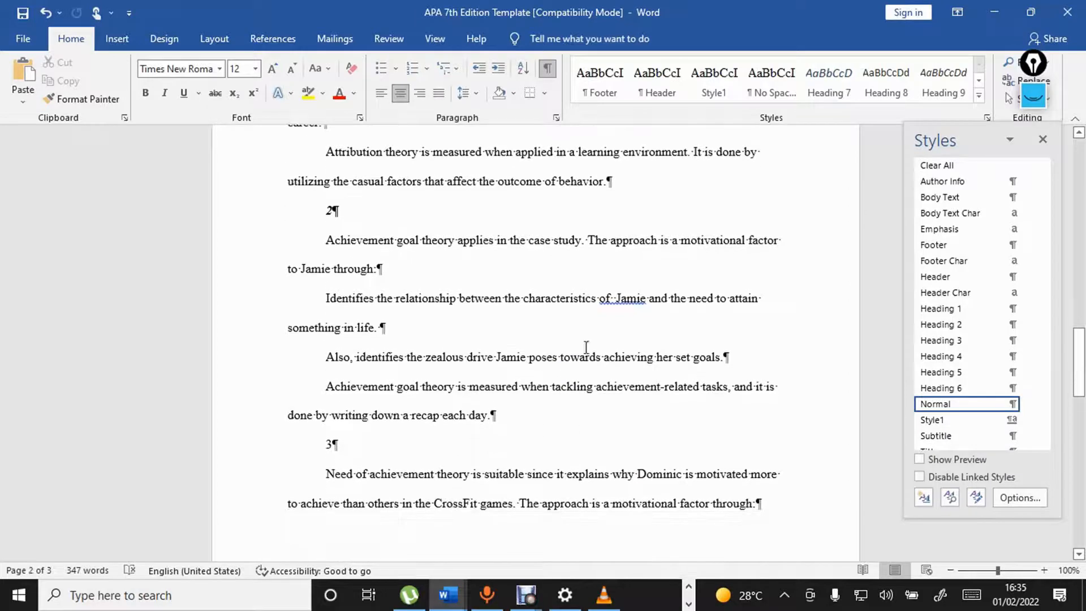
pyautogui.click(618, 298)
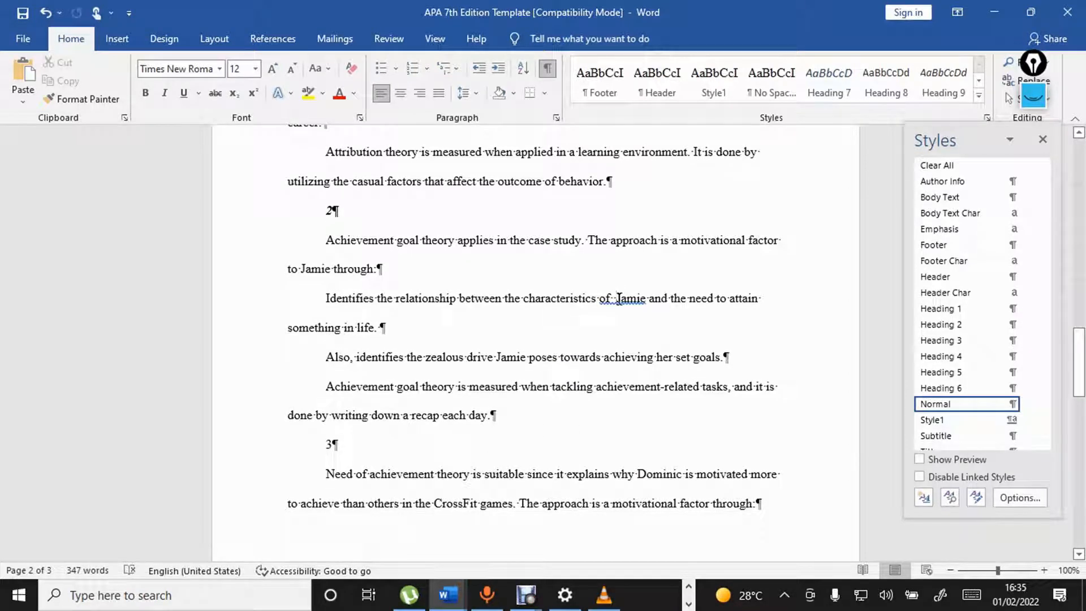
pyautogui.press('BackSpace')
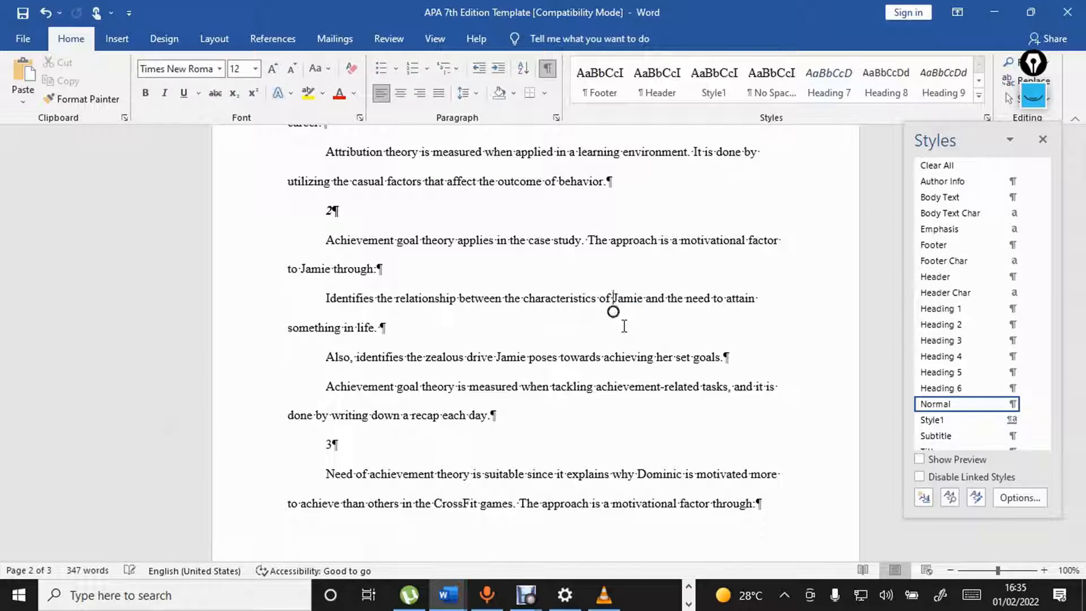
# - Format the subheading "3" on page 2 as bold italic
pyautogui.scroll(-3, 624, 326)
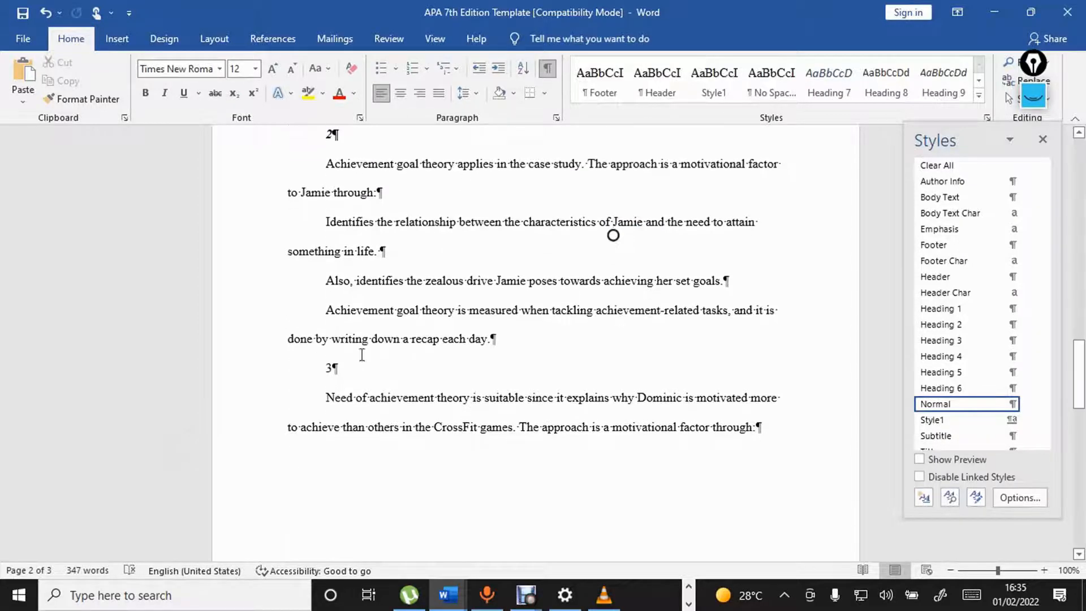
pyautogui.doubleClick(328, 375)
pyautogui.click(145, 93)
pyautogui.click(165, 93)
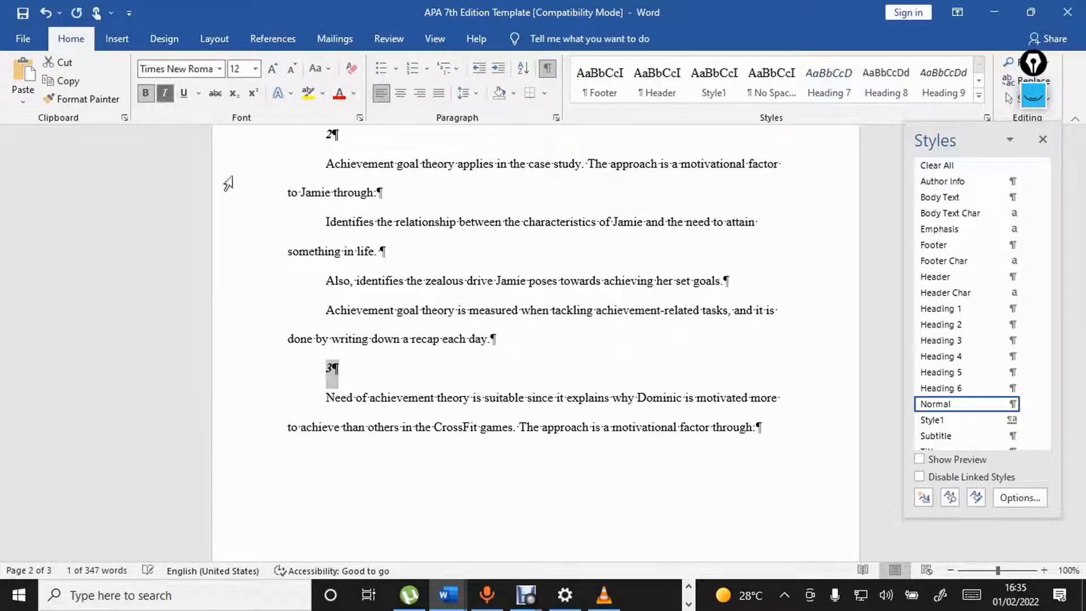
pyautogui.click(383, 412)
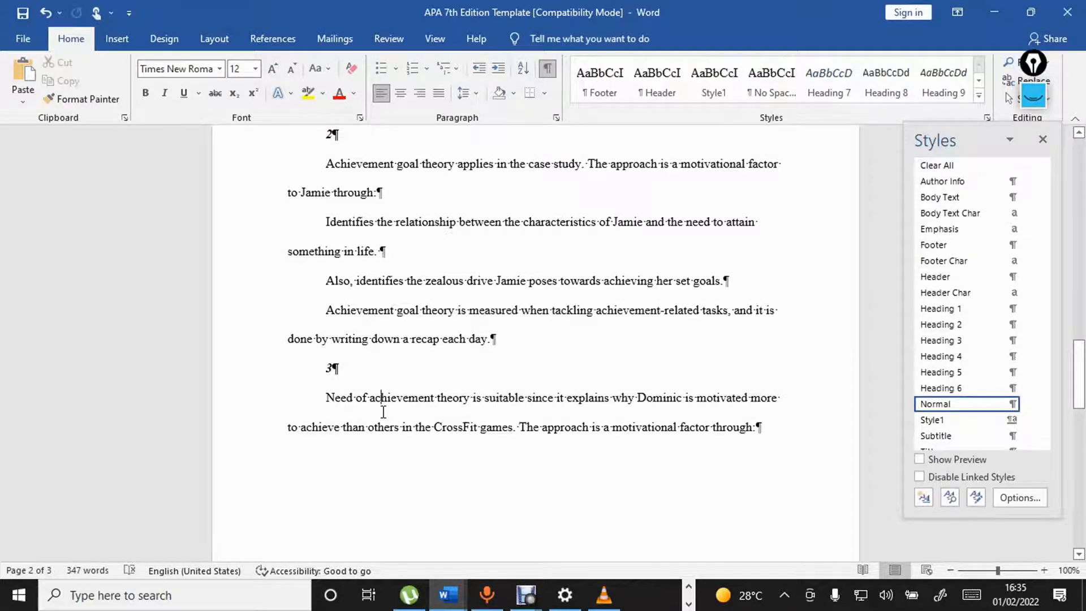
# - Replace the "Task #2" line on page 3 with a bold "Task 2" heading, reusing the "Task 1" heading text from page 2
pyautogui.scroll(-9, 384, 412)
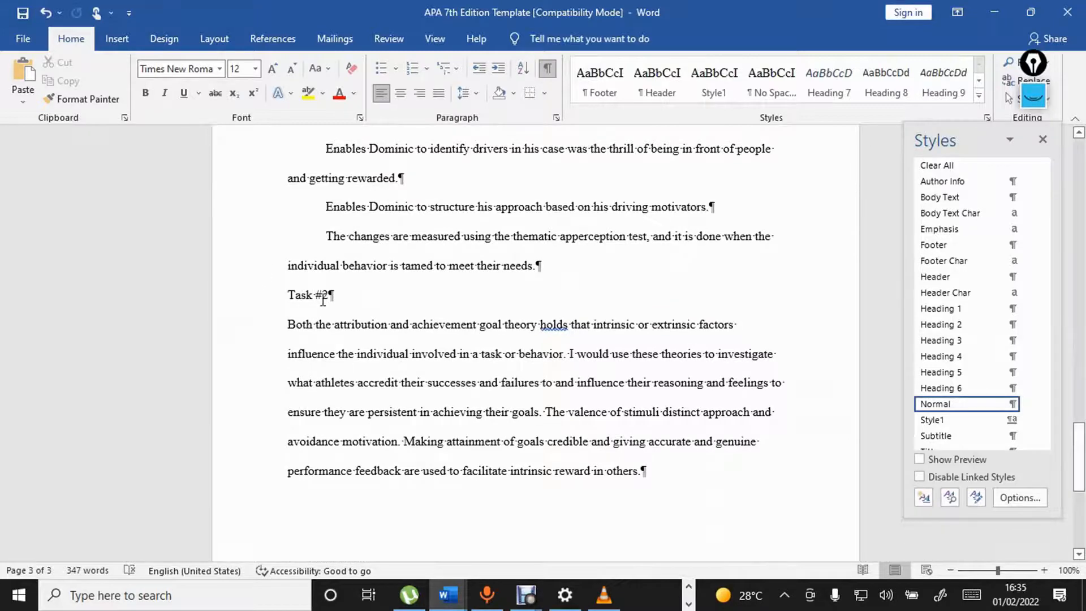
pyautogui.scroll(15, 322, 300)
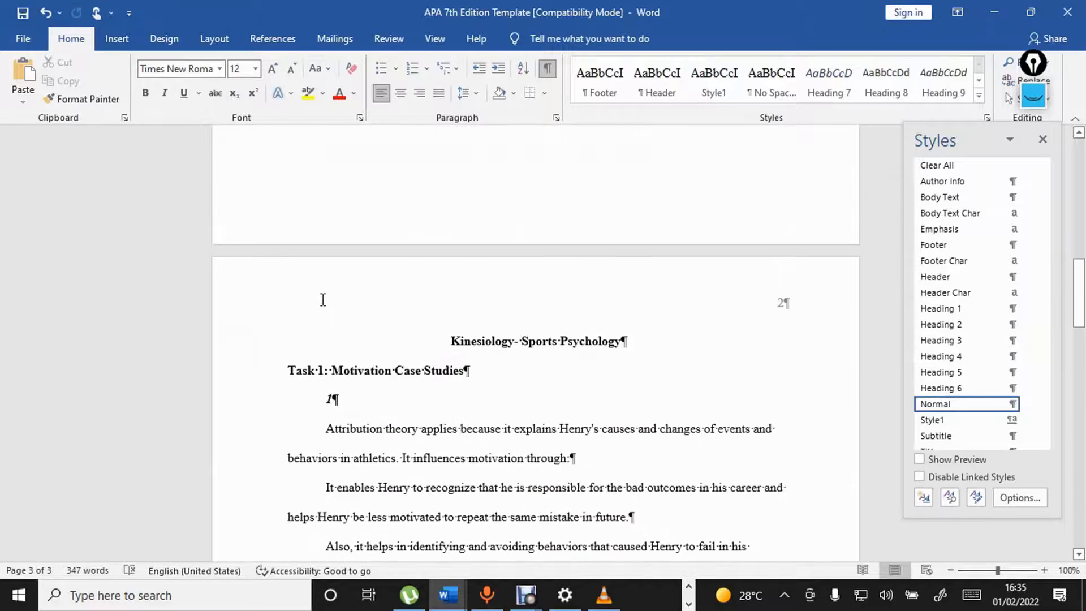
pyautogui.click(294, 373)
pyautogui.moveTo(287, 372); pyautogui.dragTo(324, 371)
pyautogui.hotkey('ctrl', 'c')
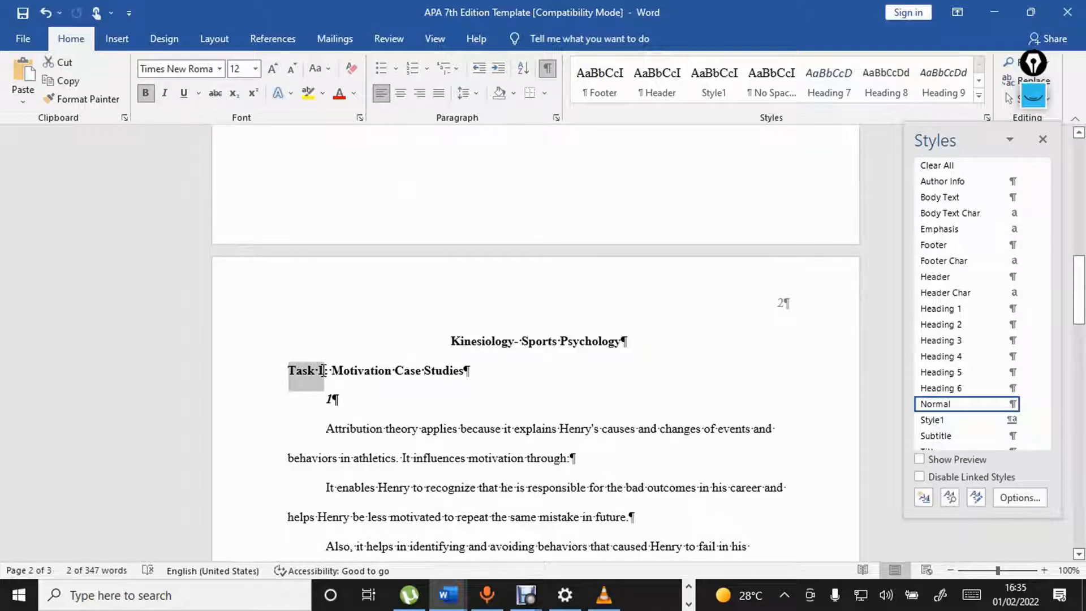
pyautogui.scroll(-15, 324, 371)
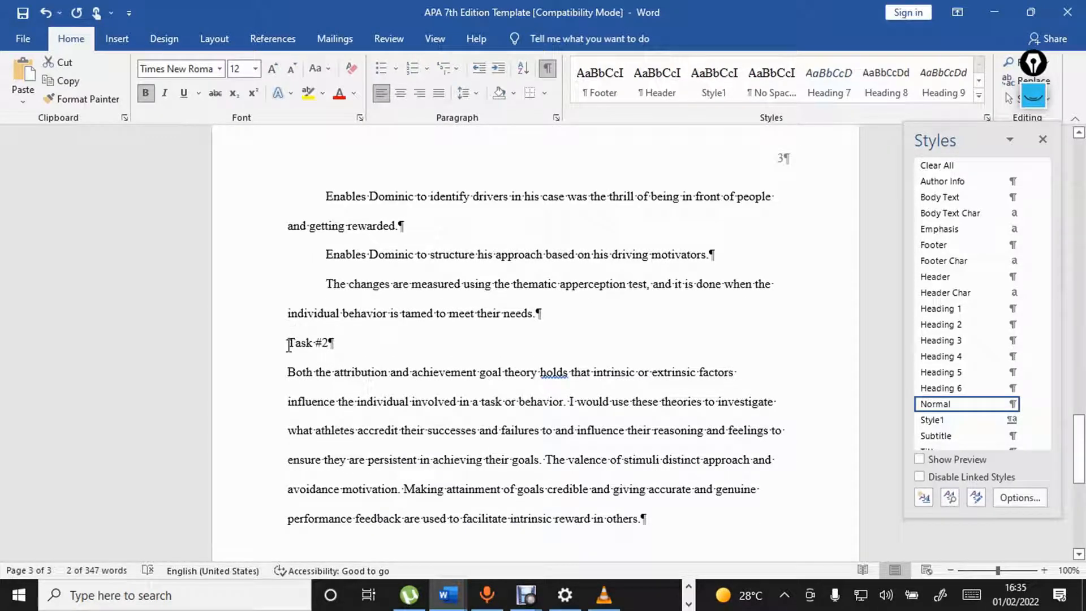
pyautogui.moveTo(289, 344); pyautogui.dragTo(329, 342)
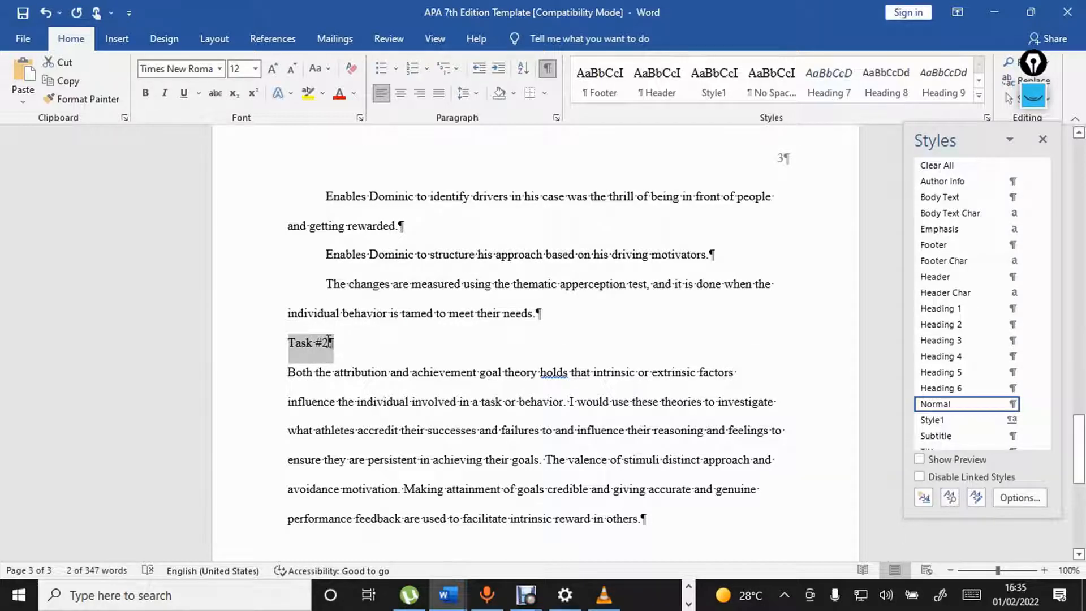
pyautogui.hotkey('ctrl', 'v')
pyautogui.press('BackSpace')
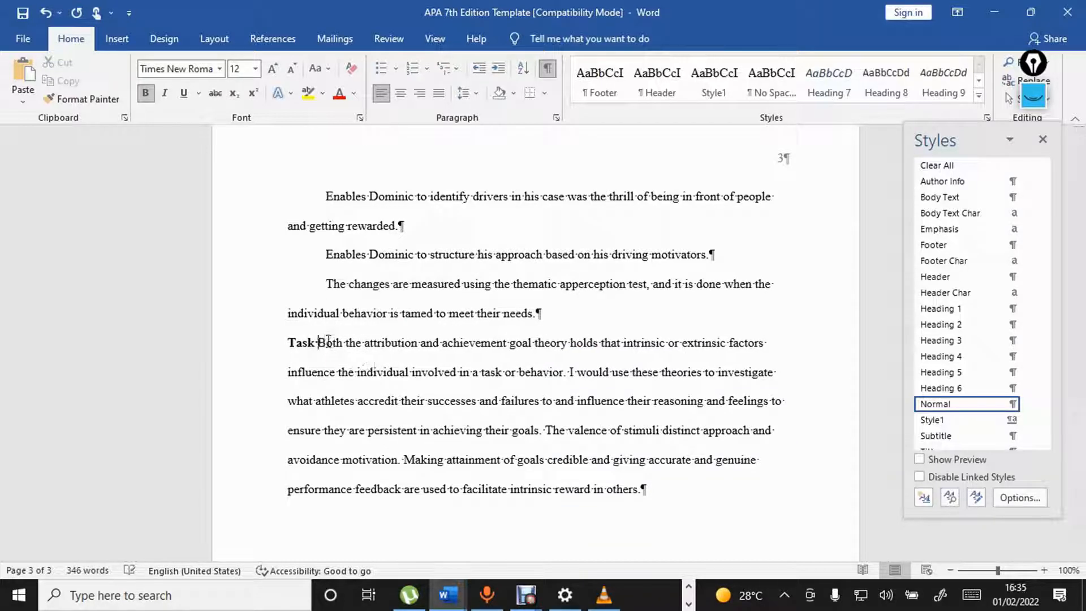
pyautogui.press('Return')
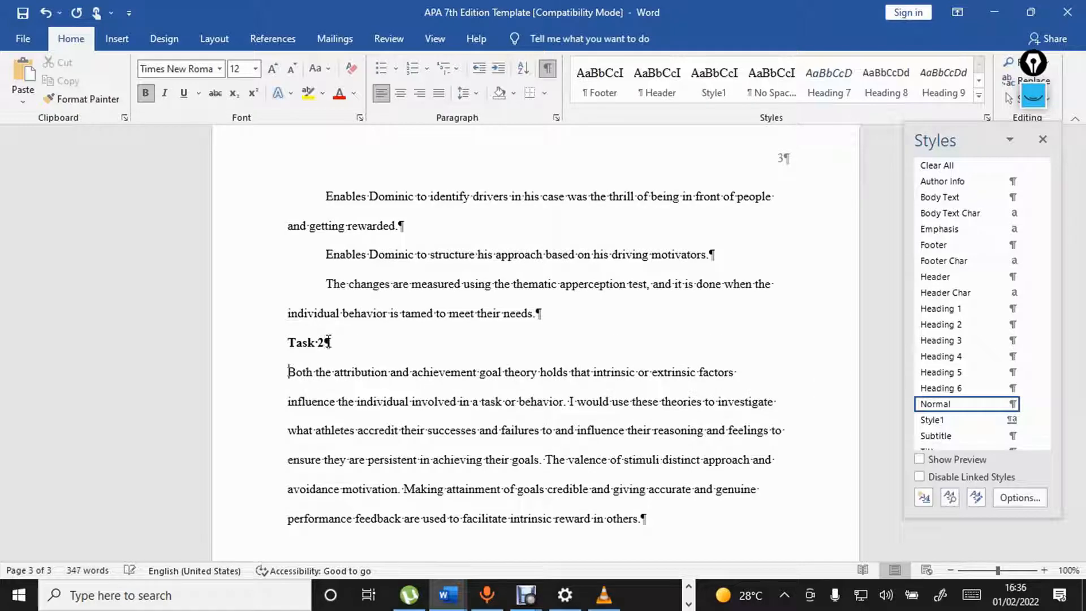
# - Apply a 1.27 cm first-line indent to the paragraph under "Task 2" and save the document
pyautogui.scroll(-8, 329, 341)
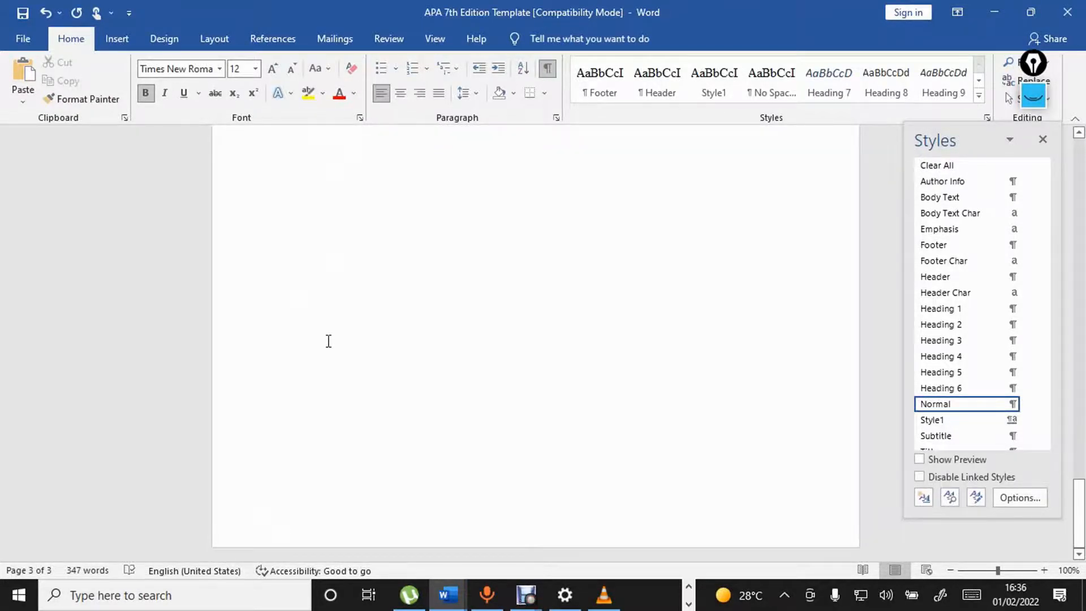
pyautogui.scroll(8, 328, 341)
pyautogui.click(289, 332)
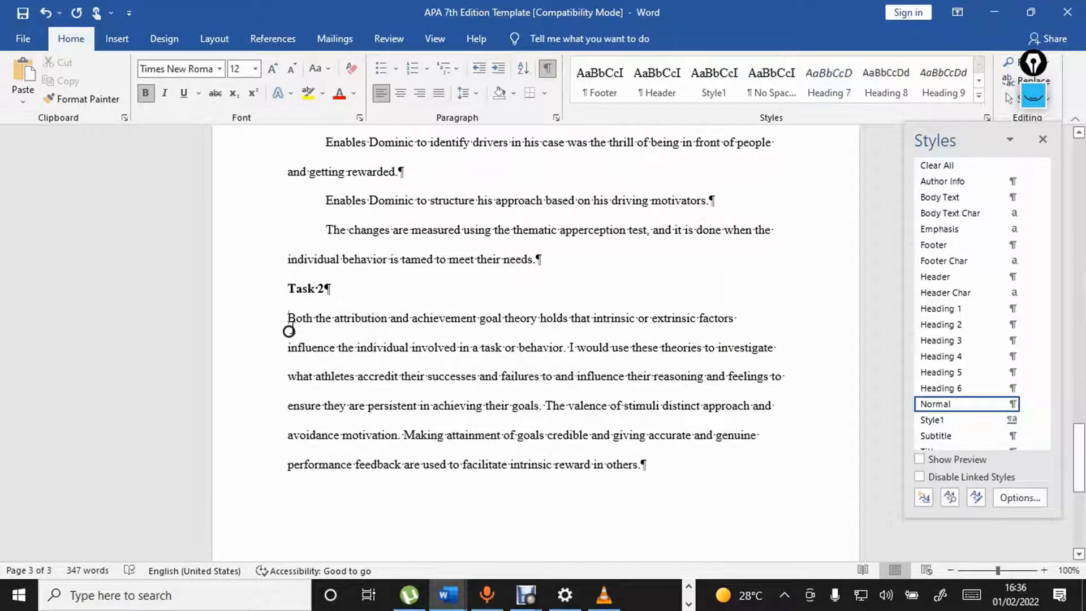
pyautogui.moveTo(289, 320); pyautogui.dragTo(673, 470)
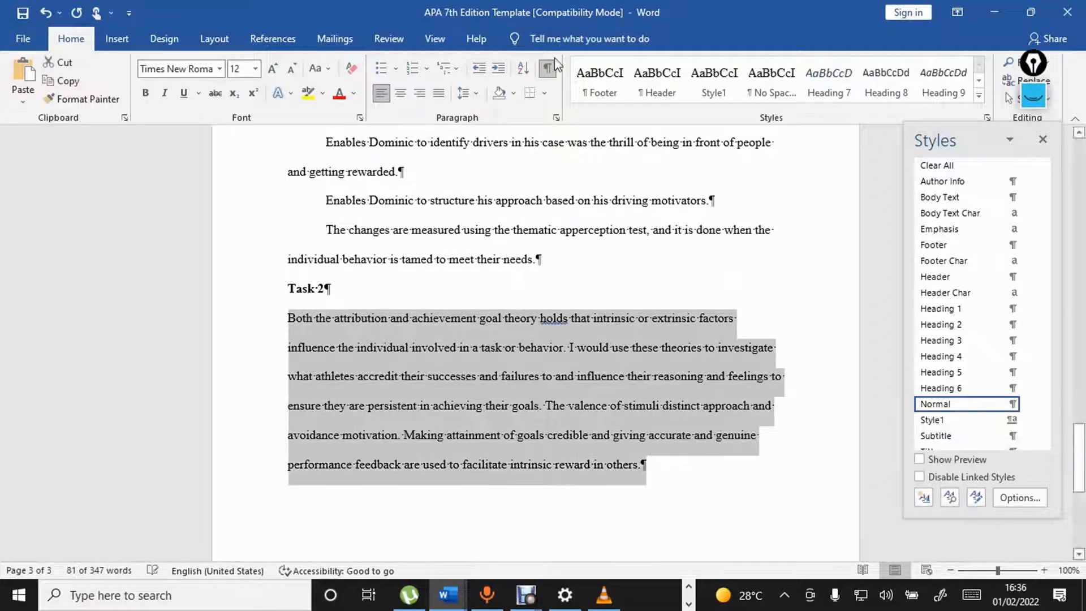
pyautogui.click(558, 118)
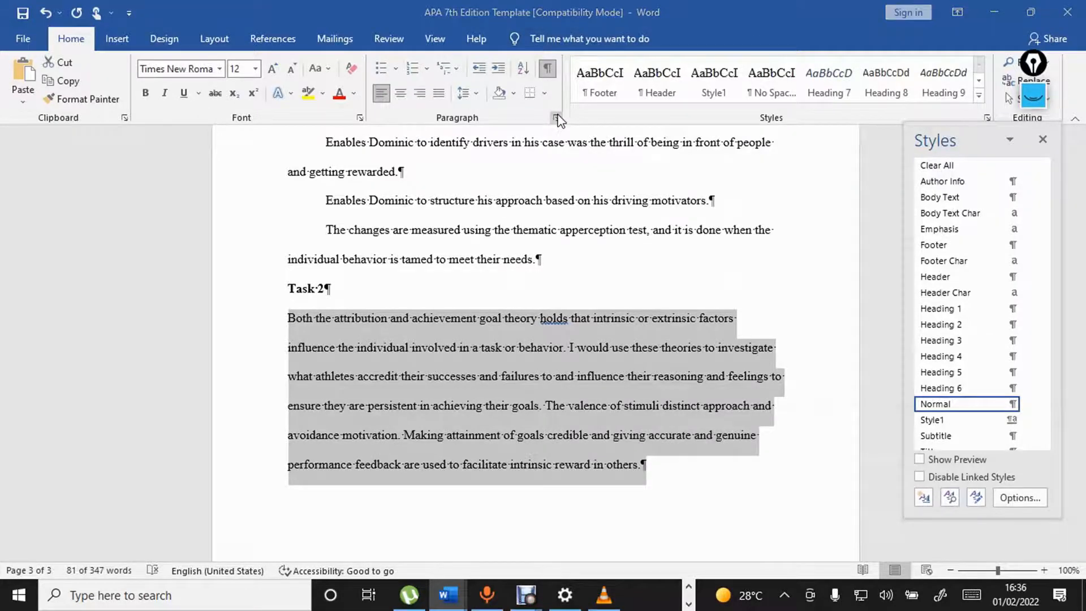
pyautogui.click(870, 281)
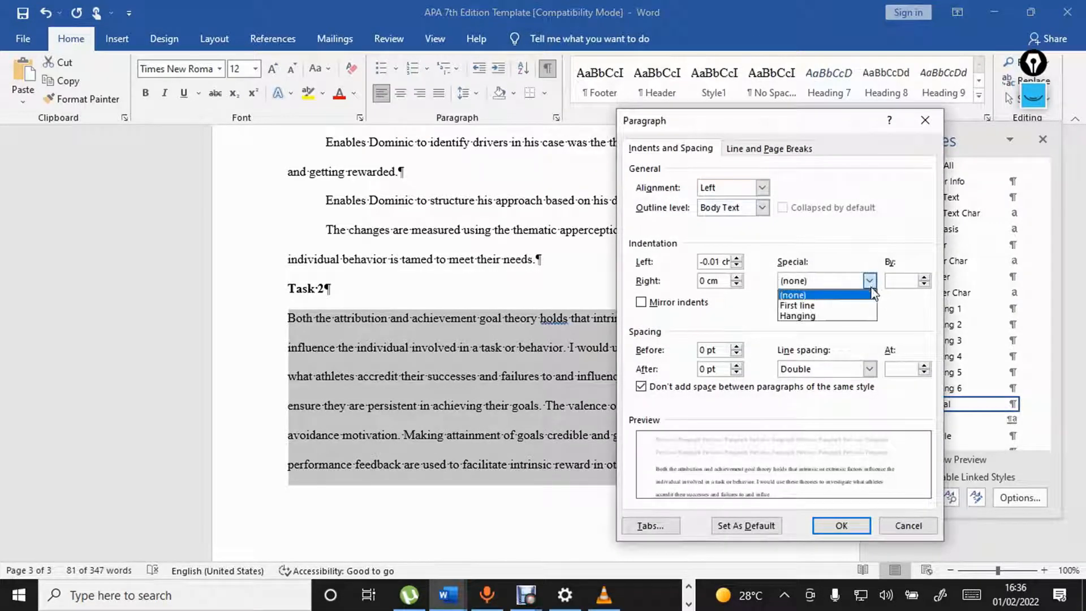
pyautogui.click(861, 310)
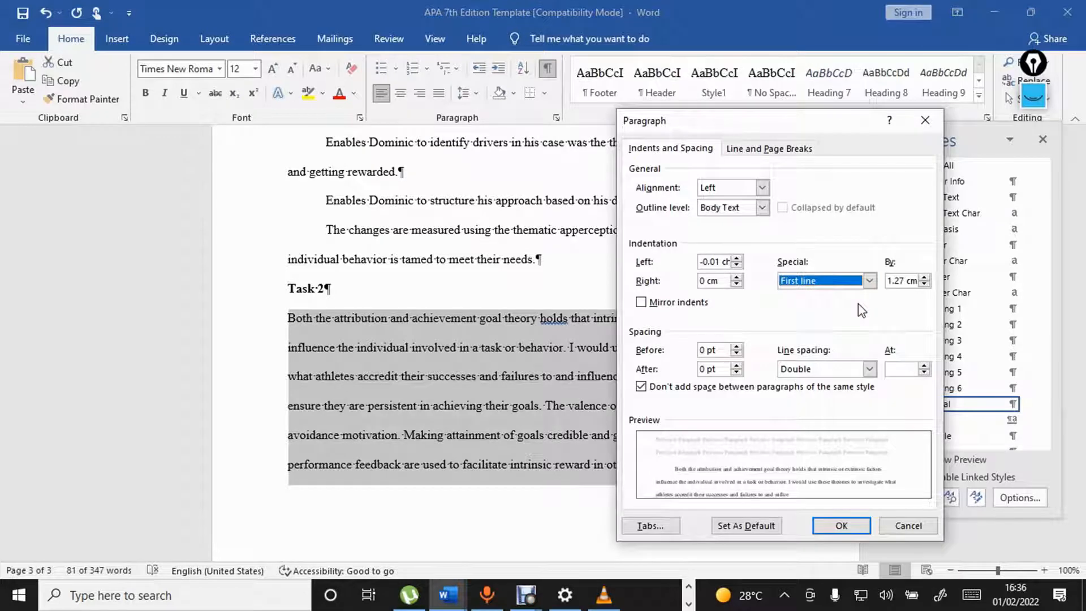
pyautogui.click(841, 527)
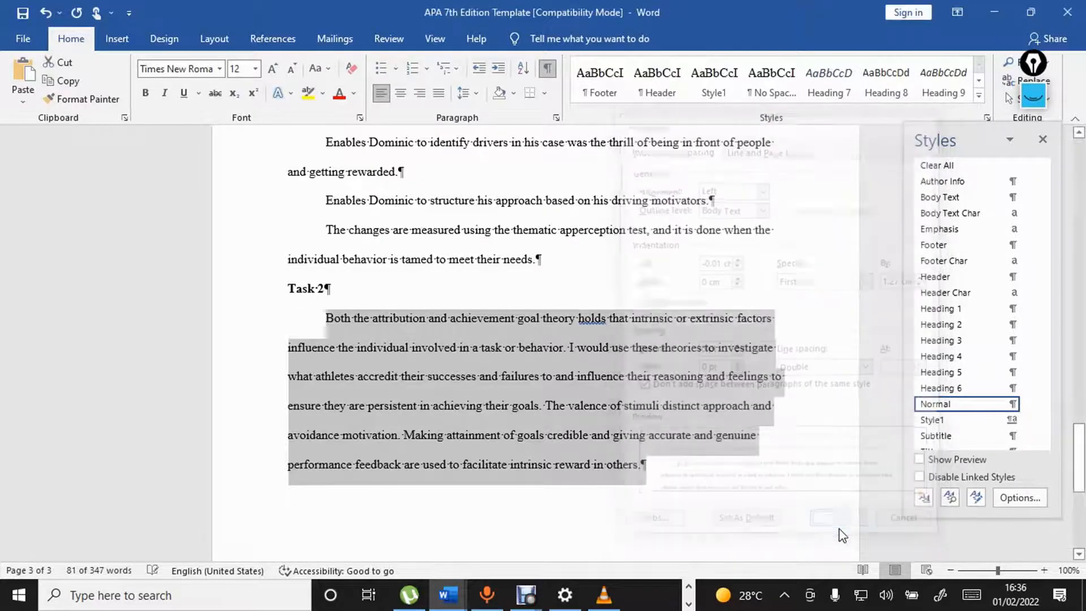
pyautogui.click(701, 456)
pyautogui.hotkey('ctrl', 's')
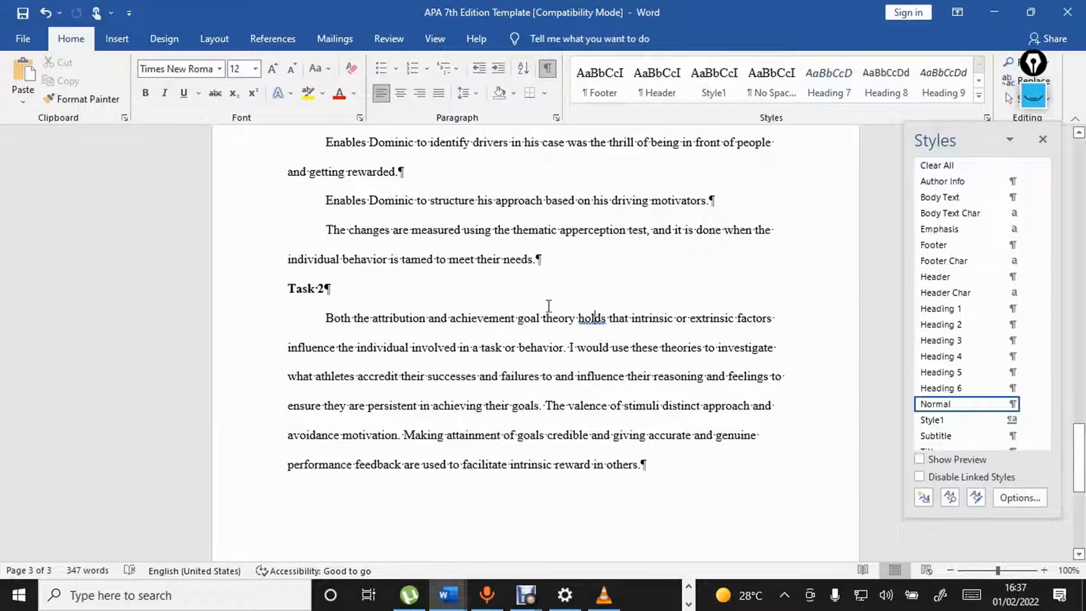
# - Change "theory holds" to "theories hold" in the first sentence under "Task 2"
pyautogui.press('BackSpace')
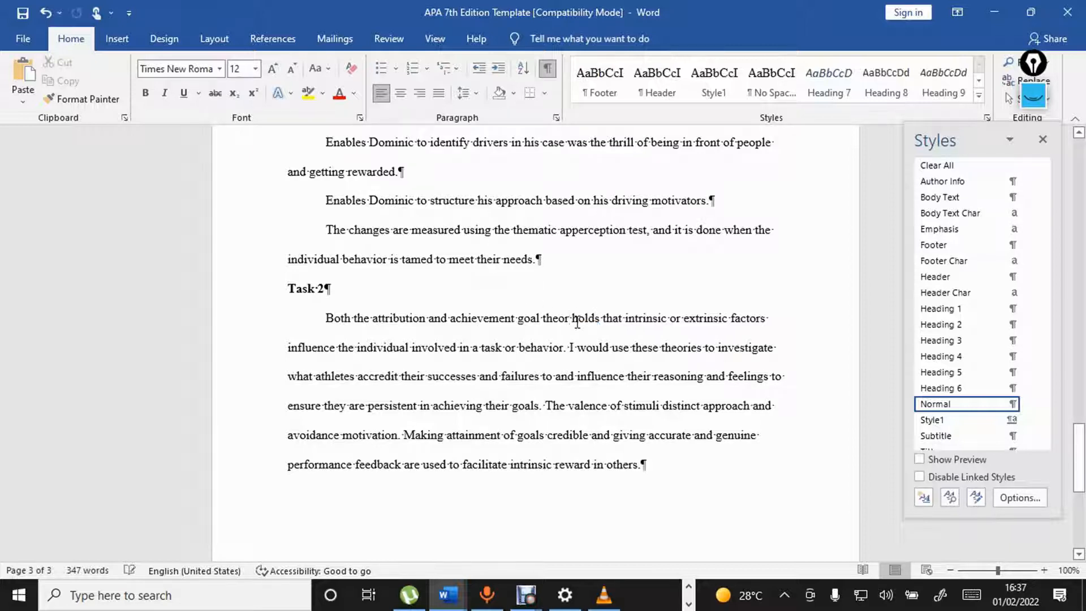
pyautogui.write('IEA')
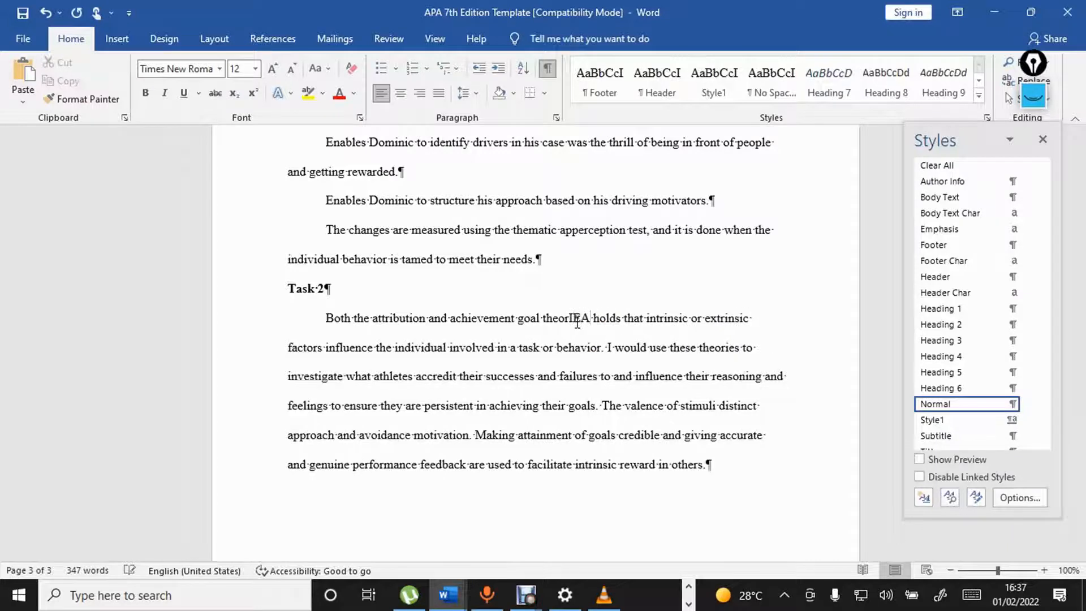
pyautogui.press('BackSpace')
pyautogui.press('BackSpace')
pyautogui.press('BackSpace')
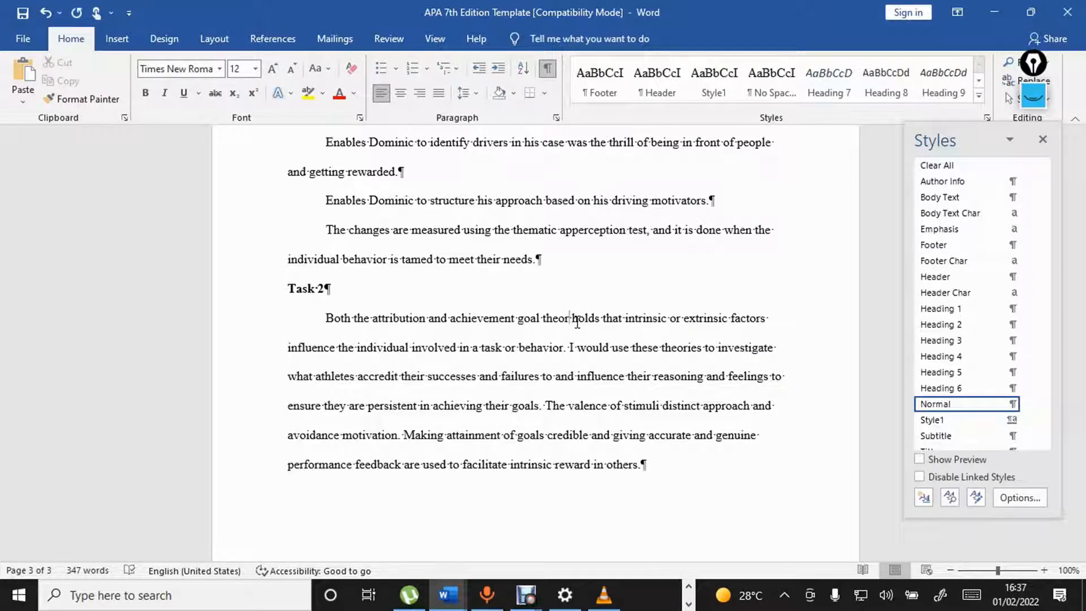
pyautogui.write('ies')
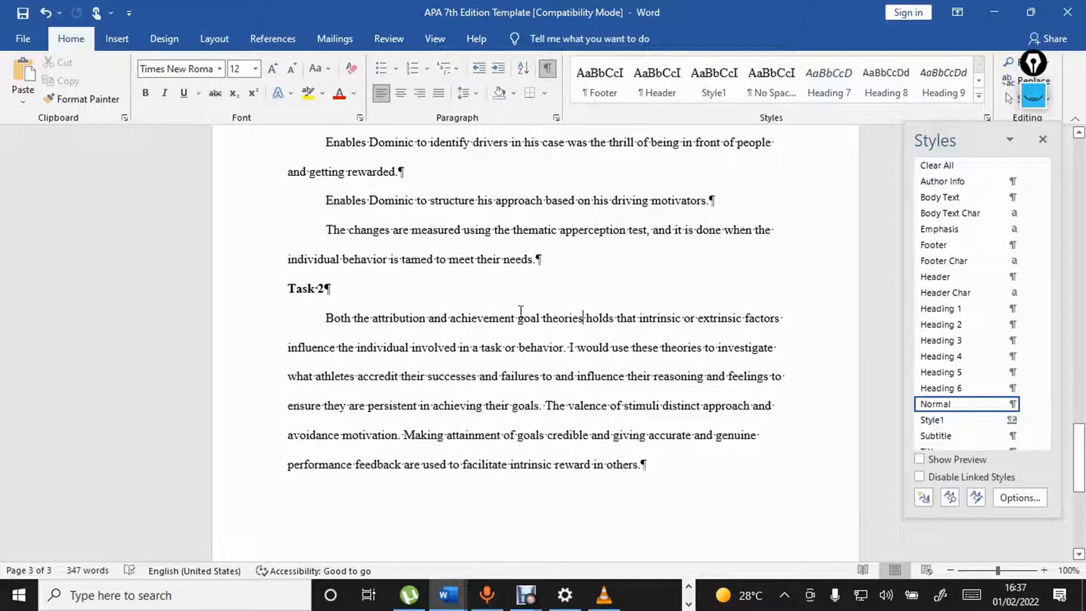
pyautogui.click(614, 318)
pyautogui.press('BackSpace')
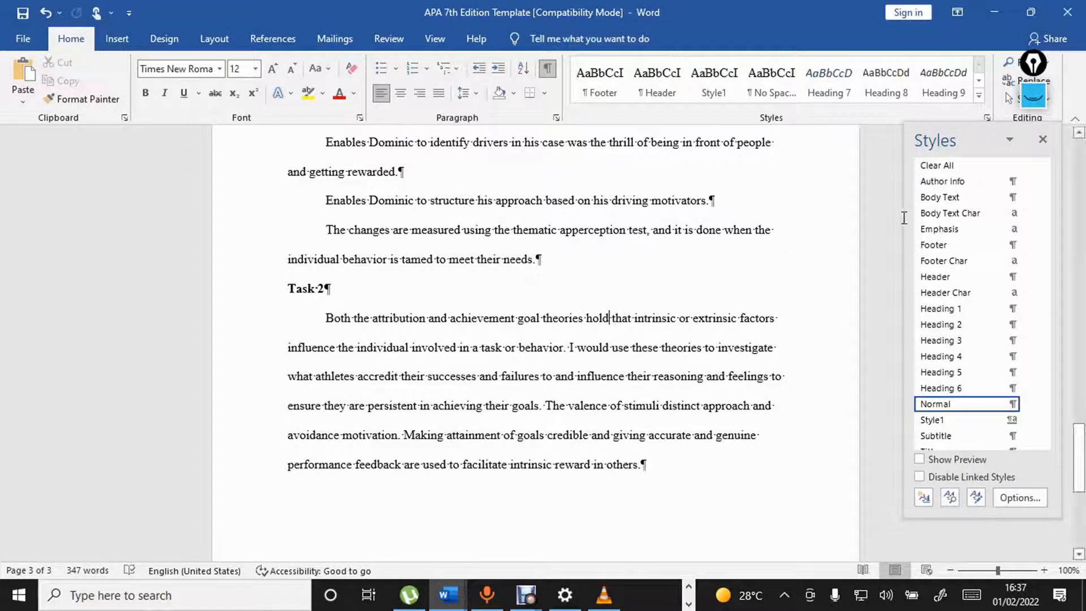
# - Close the Styles pane and return to the case study text on page 2
pyautogui.click(1044, 140)
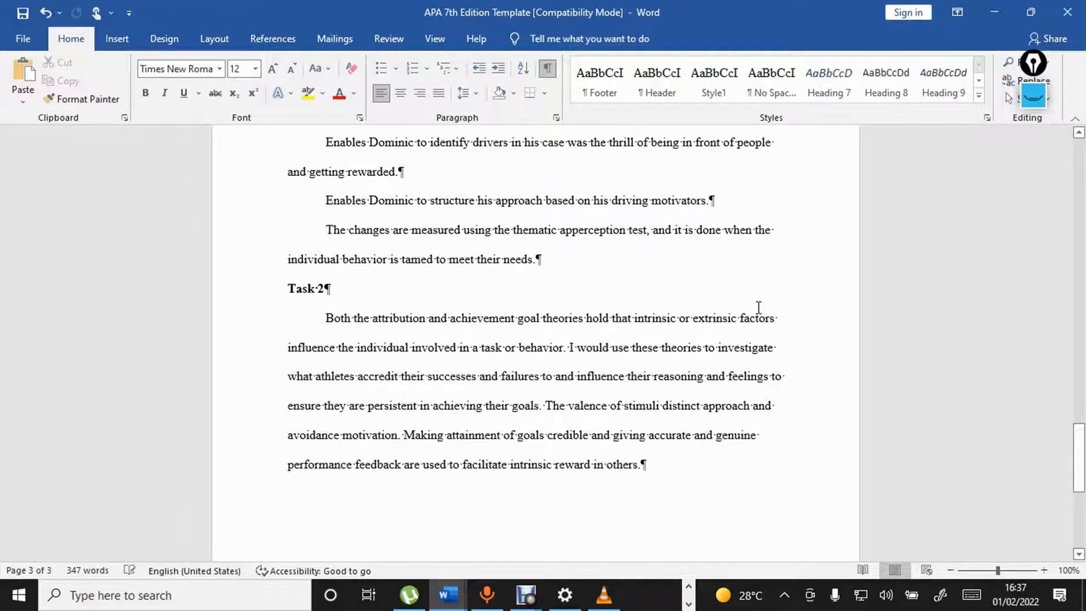
pyautogui.scroll(7, 759, 307)
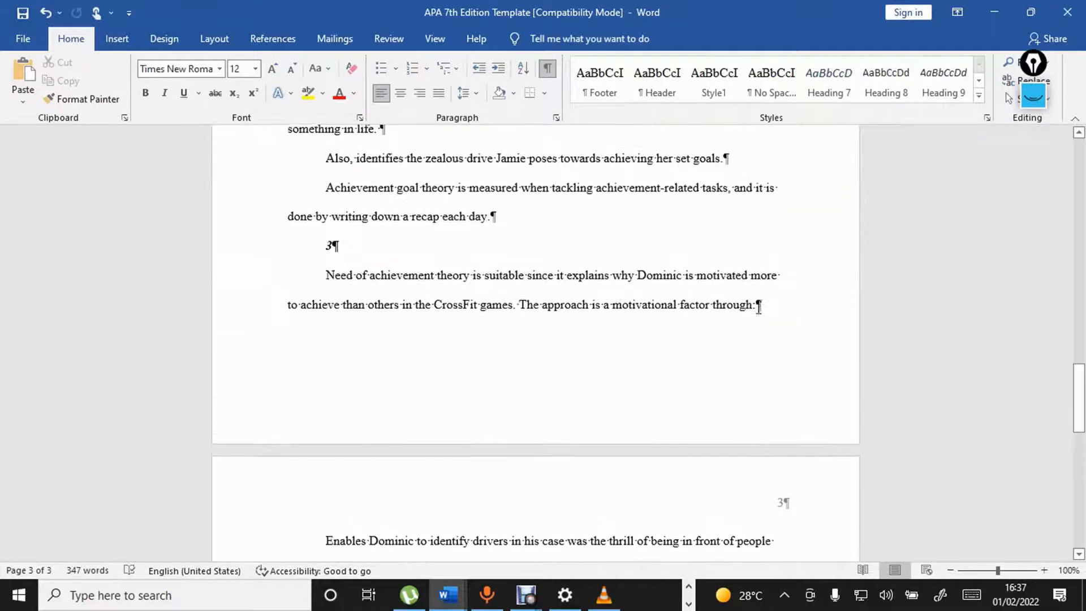
pyautogui.scroll(6, 759, 307)
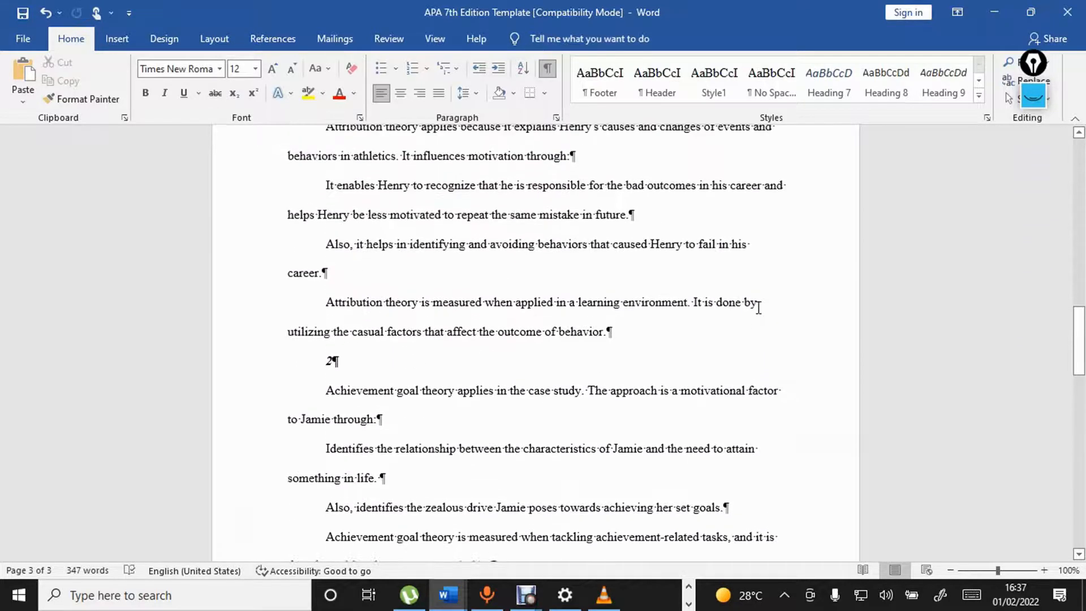
# - Replace the page break below the "<Assignment due date>" line on the title page with a new page break
pyautogui.scroll(6, 759, 307)
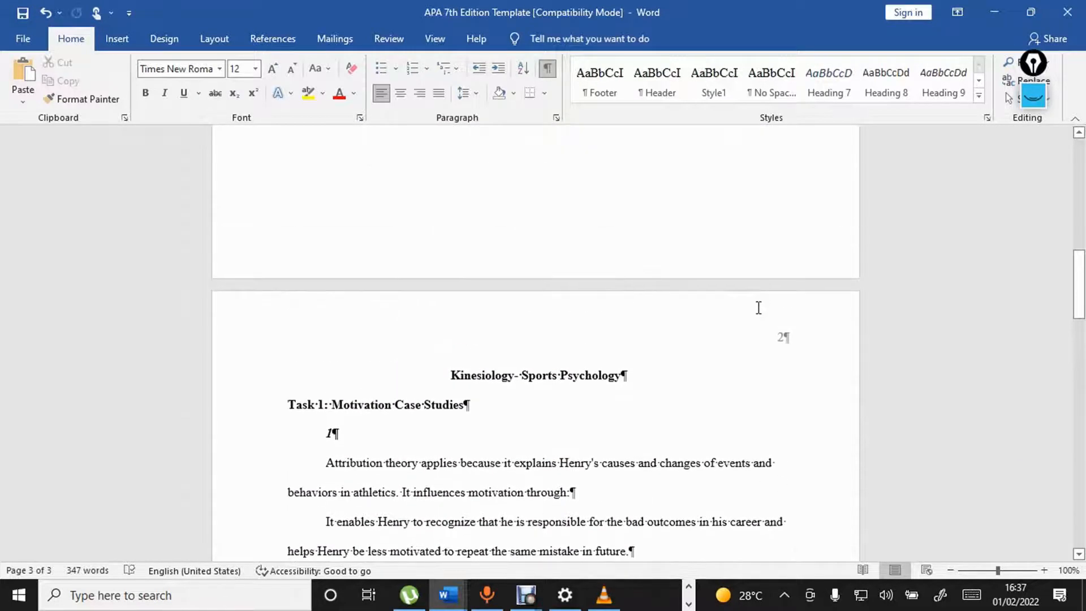
pyautogui.scroll(7, 759, 307)
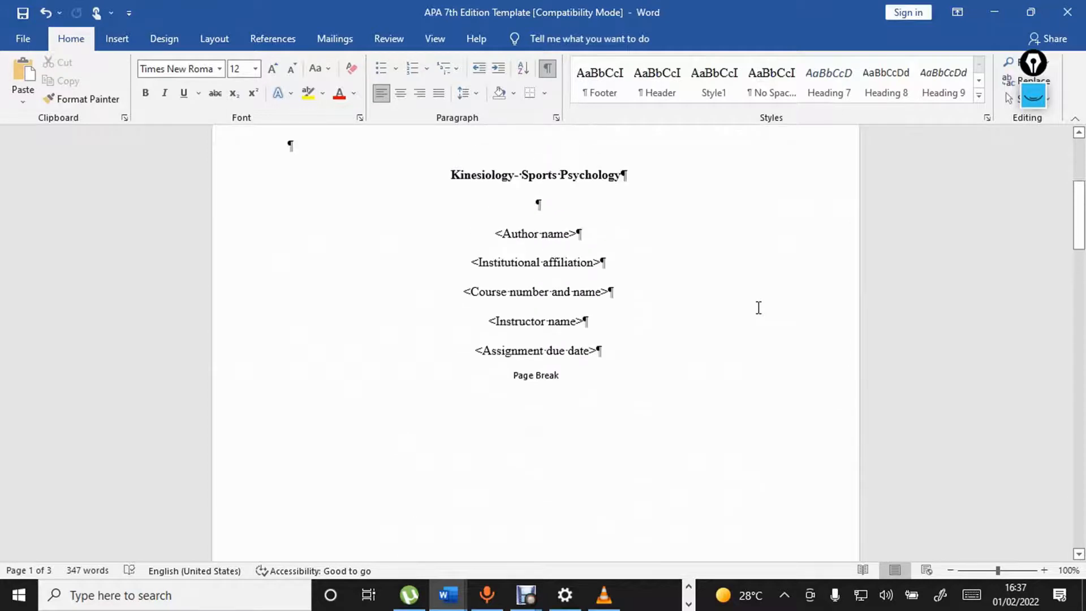
pyautogui.scroll(3, 758, 307)
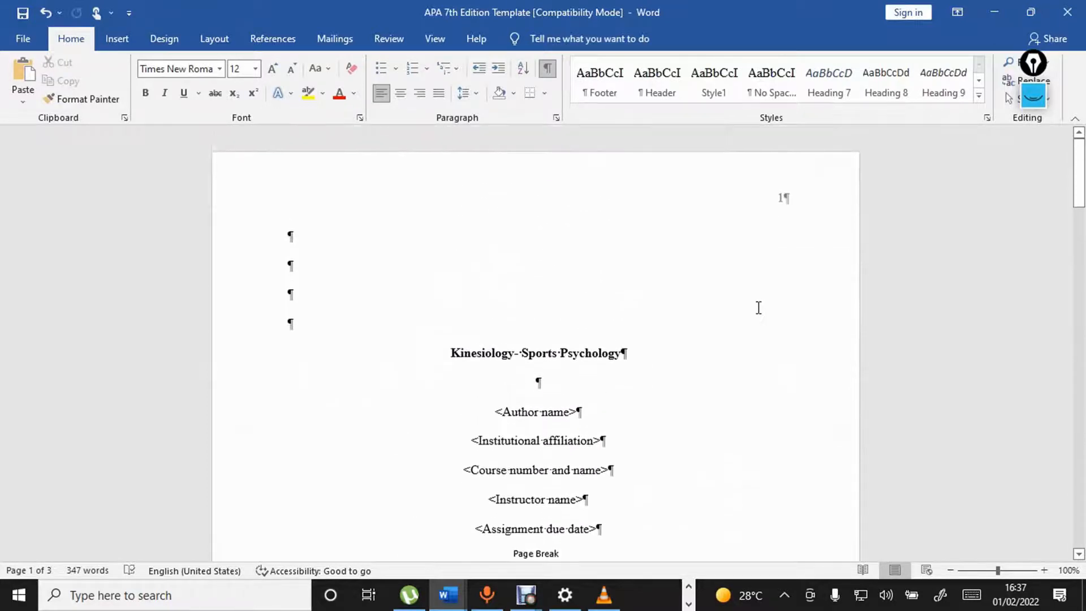
pyautogui.scroll(-1, 759, 307)
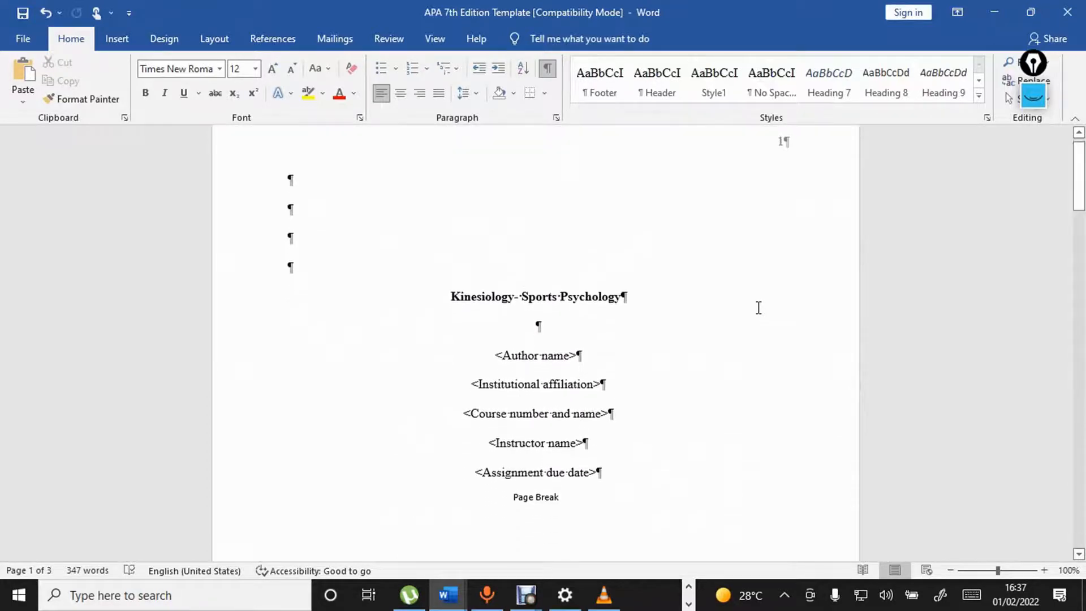
pyautogui.click(516, 503)
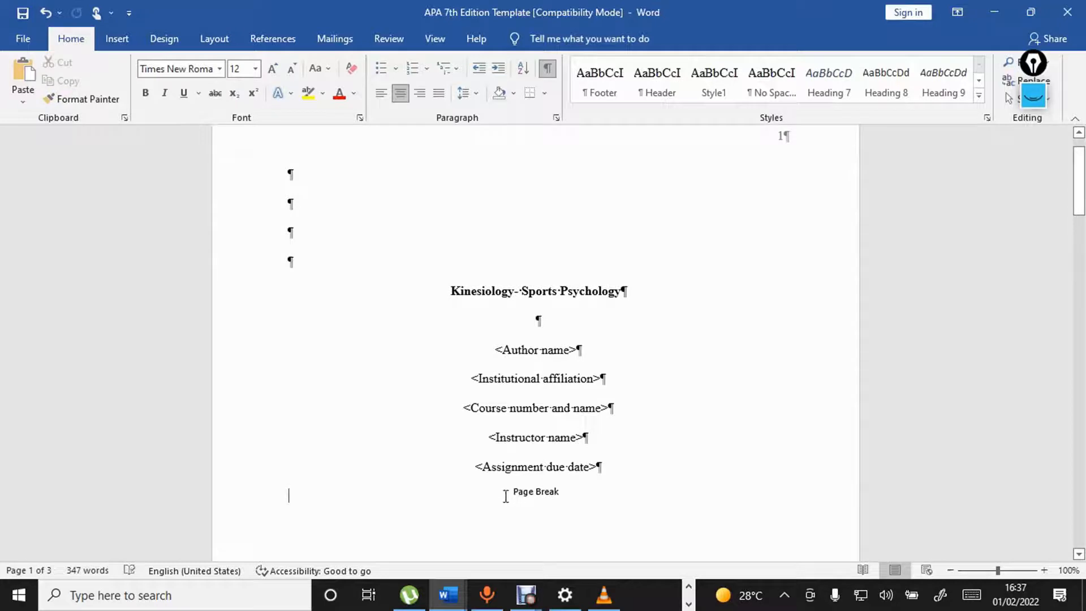
pyautogui.doubleClick(575, 496)
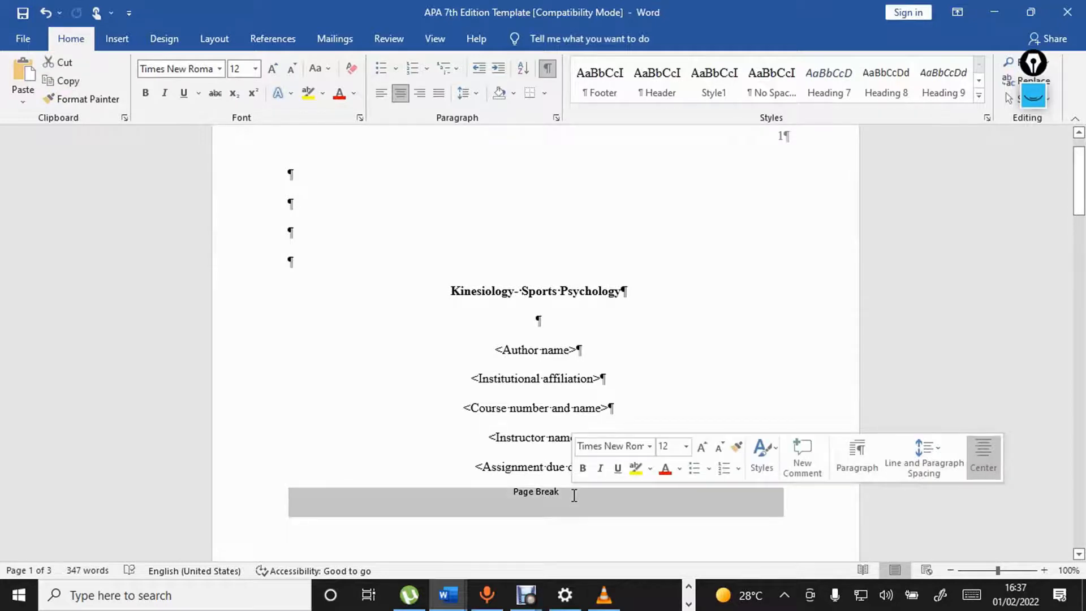
pyautogui.press('Delete')
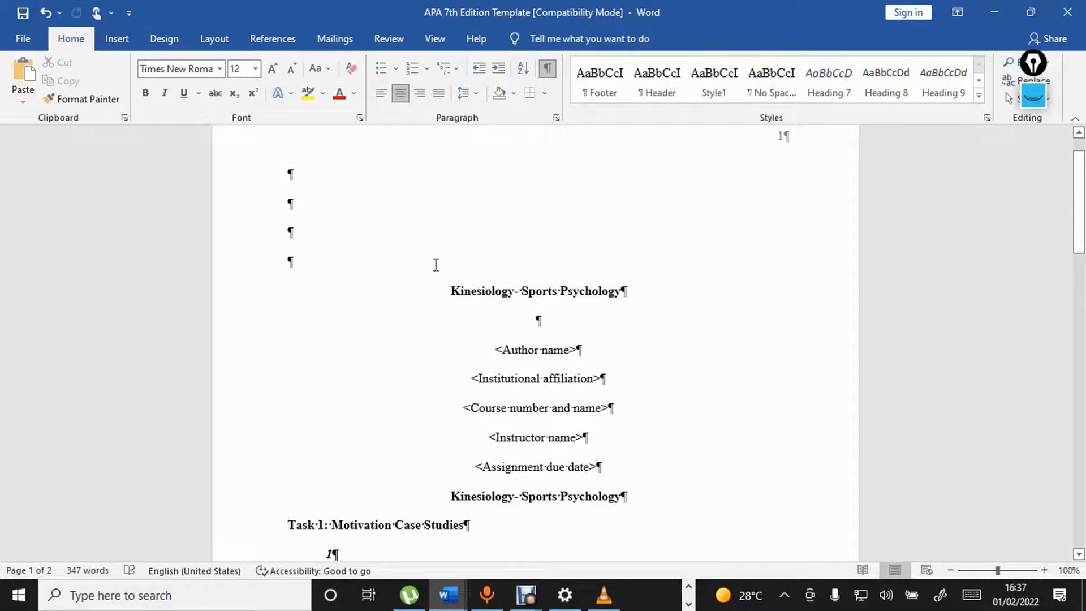
pyautogui.click(116, 38)
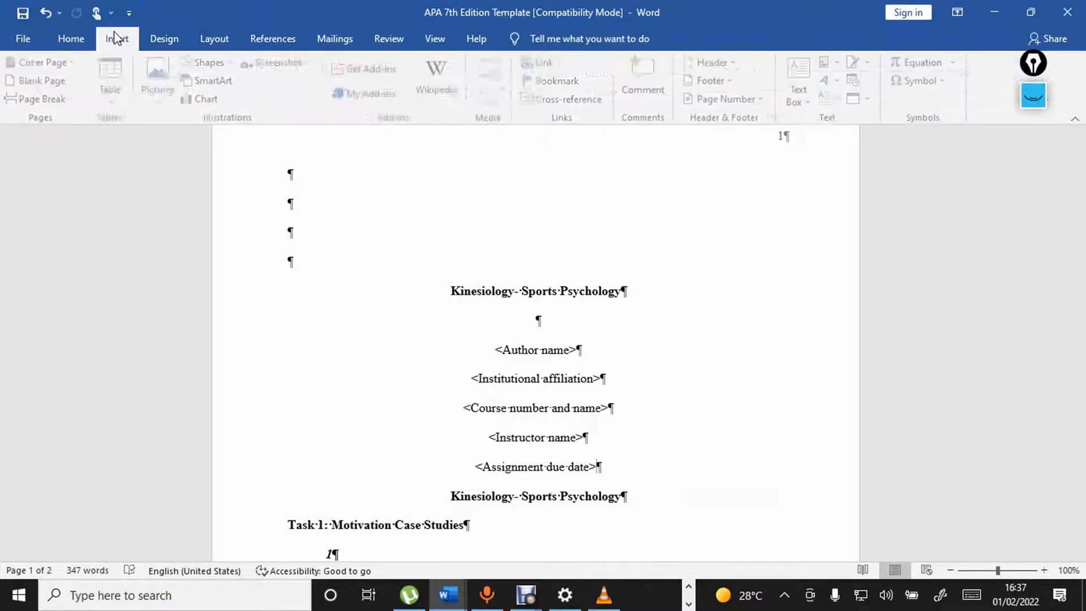
pyautogui.click(46, 100)
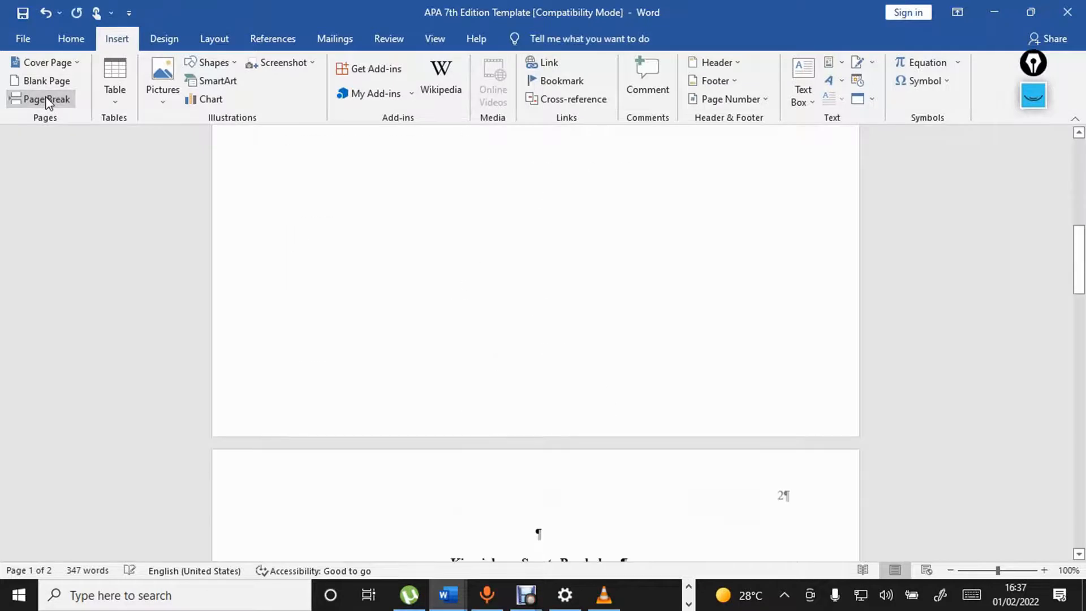
# - Copy the title "Kinesiology- Sports Psychology" from the title page
pyautogui.scroll(3, 62, 241)
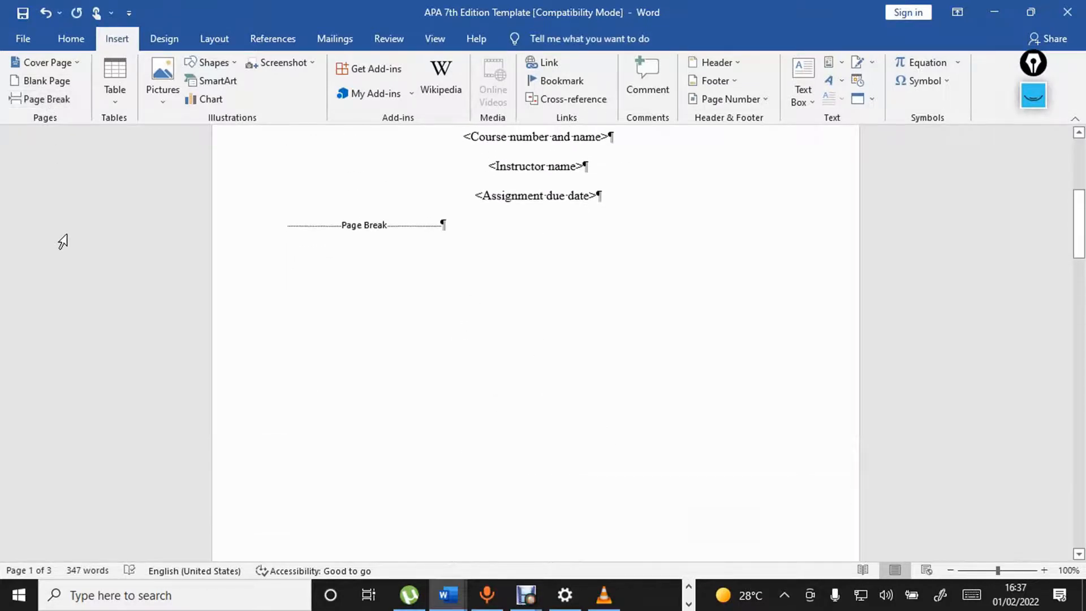
pyautogui.scroll(5, 63, 241)
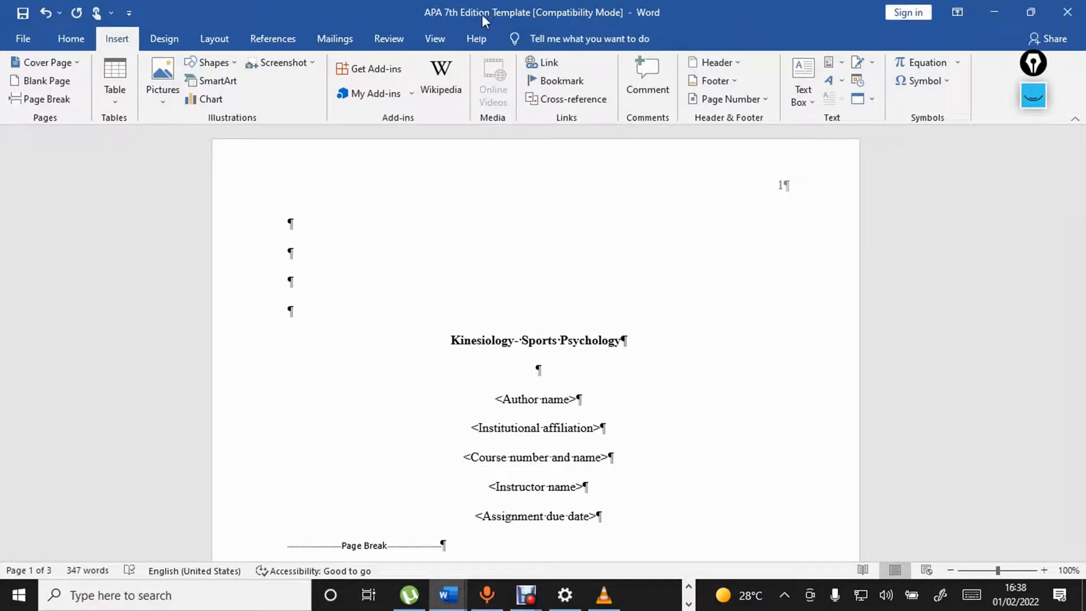
pyautogui.click(456, 356)
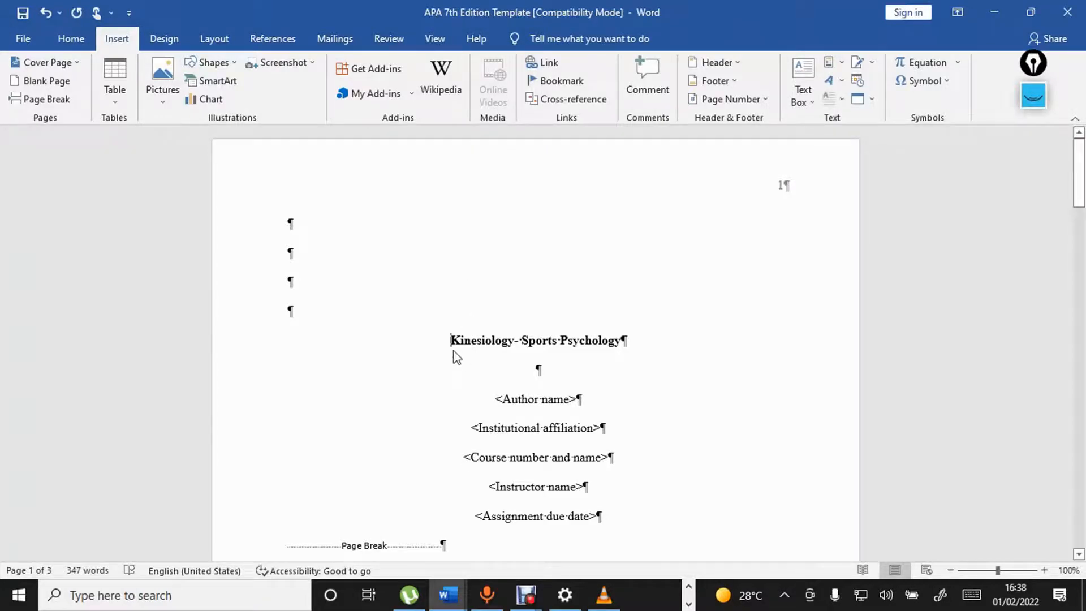
pyautogui.moveTo(451, 342); pyautogui.dragTo(620, 344)
pyautogui.hotkey('ctrl', 'c')
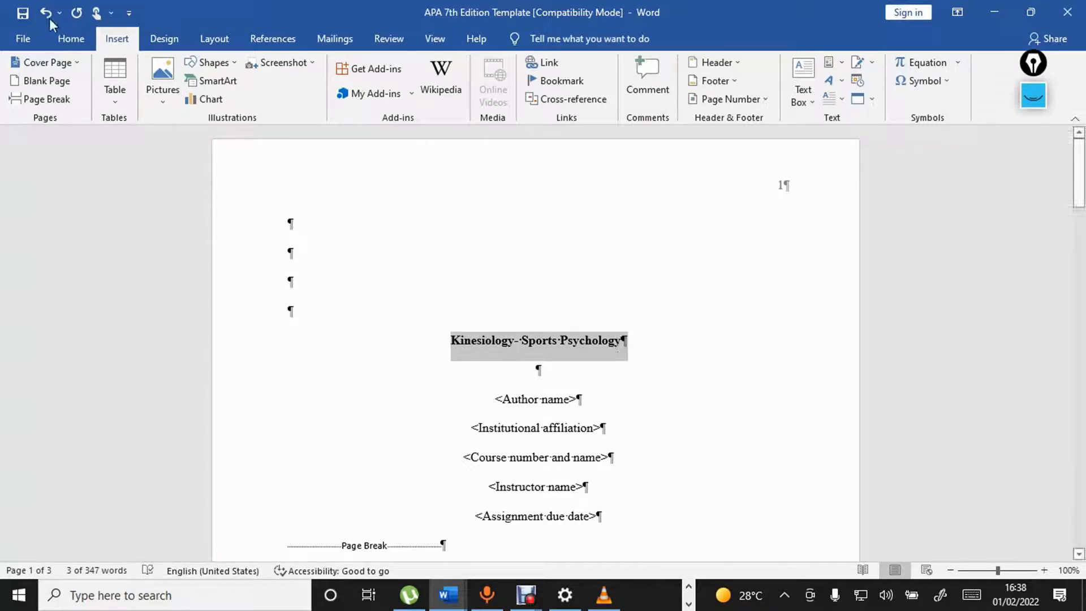
# - Save the document to the Desktop as a Word 97-2003 Document, using the copied title "Kinesiology- Sports Psychology" as its file name
pyautogui.click(23, 41)
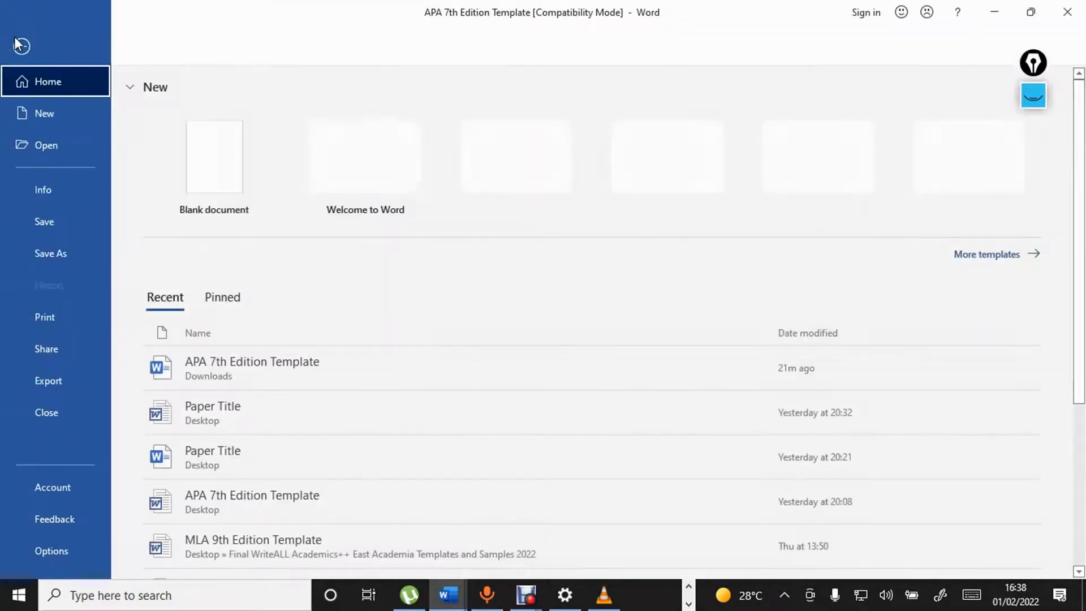
pyautogui.click(61, 249)
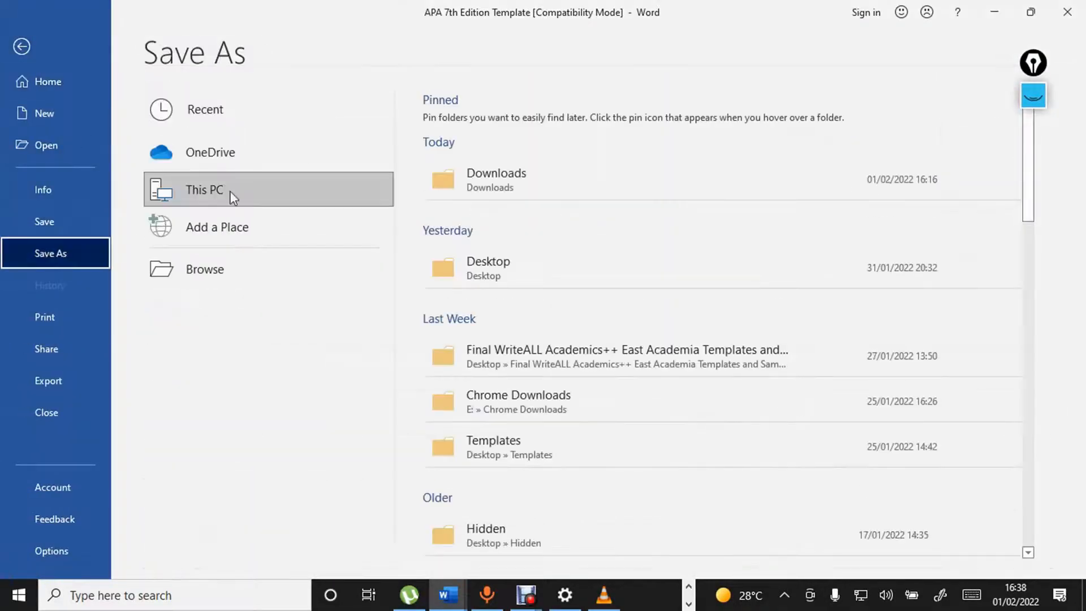
pyautogui.click(469, 263)
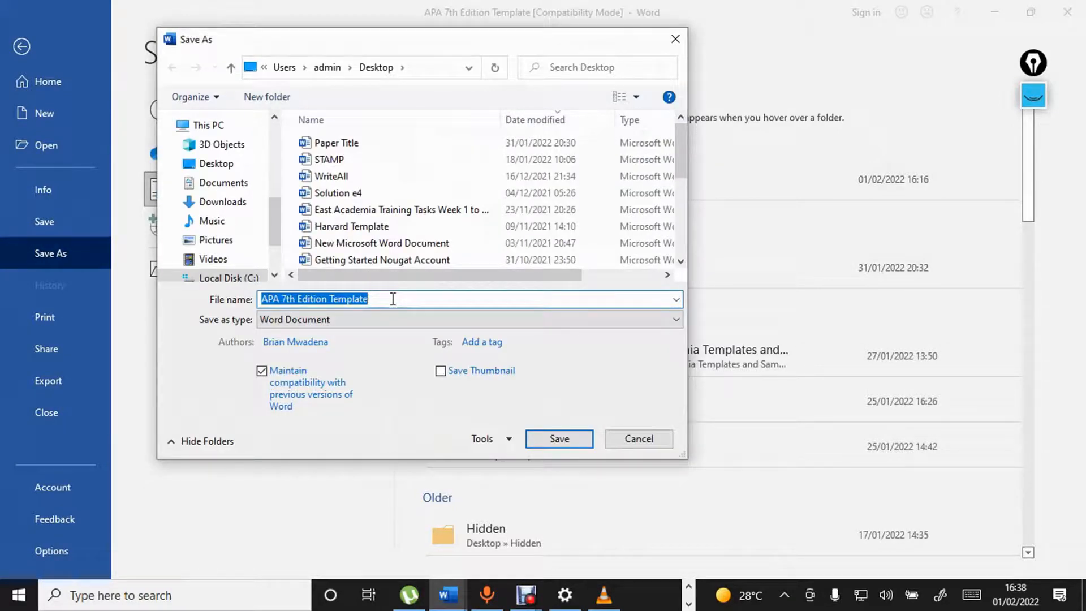
pyautogui.hotkey('ctrl', 'v')
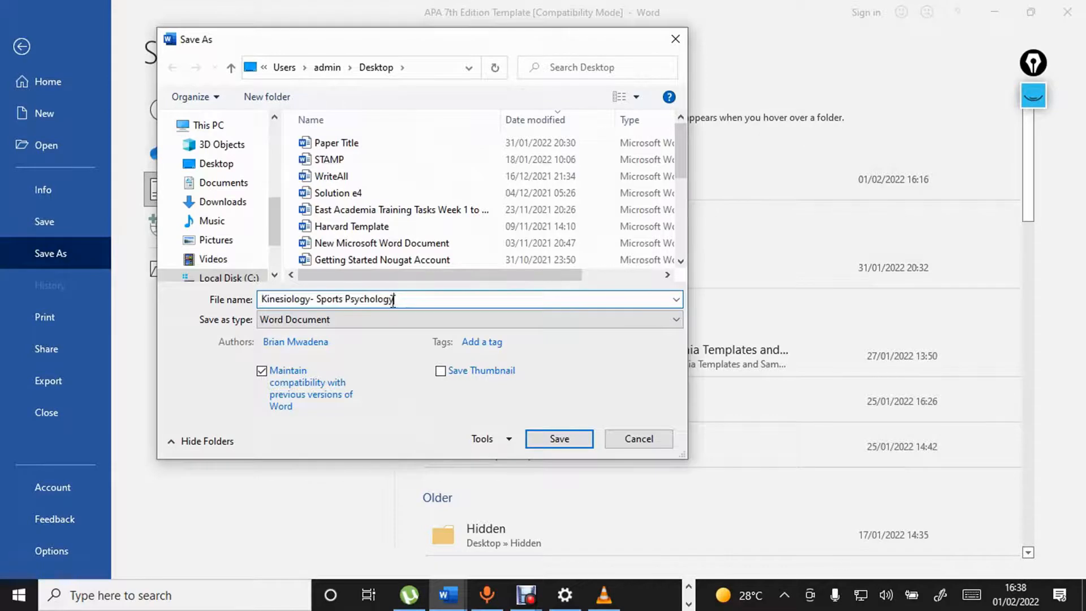
pyautogui.click(373, 321)
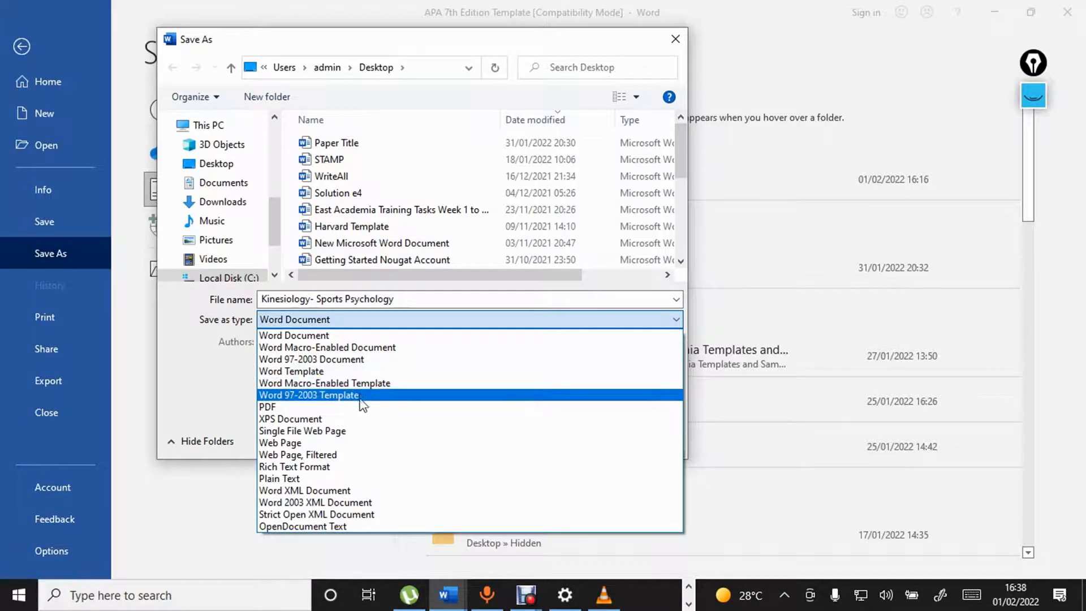
pyautogui.click(364, 360)
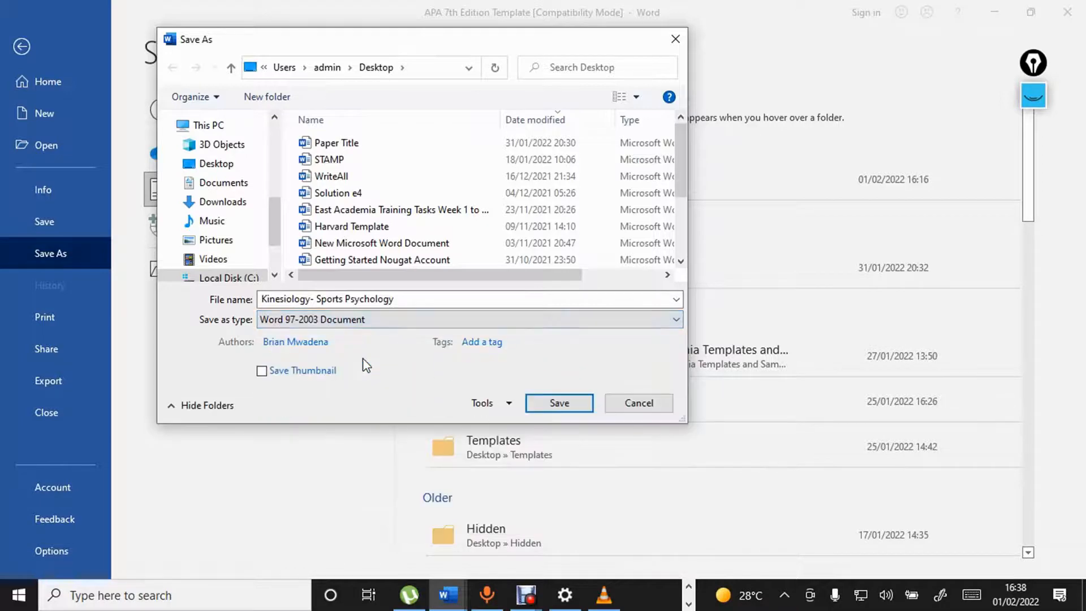
pyautogui.click(560, 404)
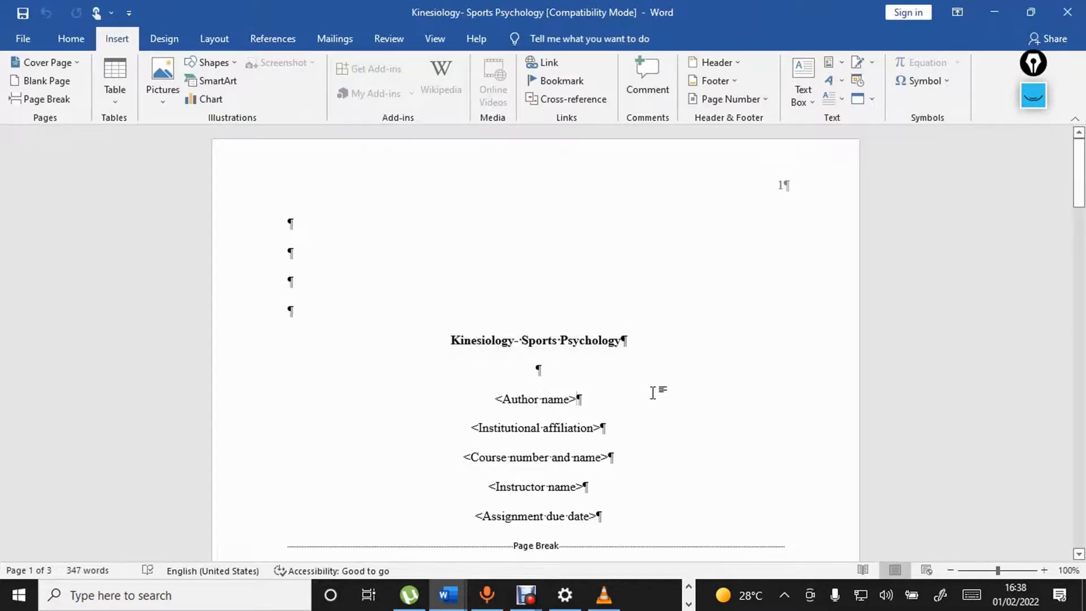
# - Delete the empty paragraphs above the "Kinesiology- Sports Psychology" heading at the start of page 2
pyautogui.scroll(-3, 652, 393)
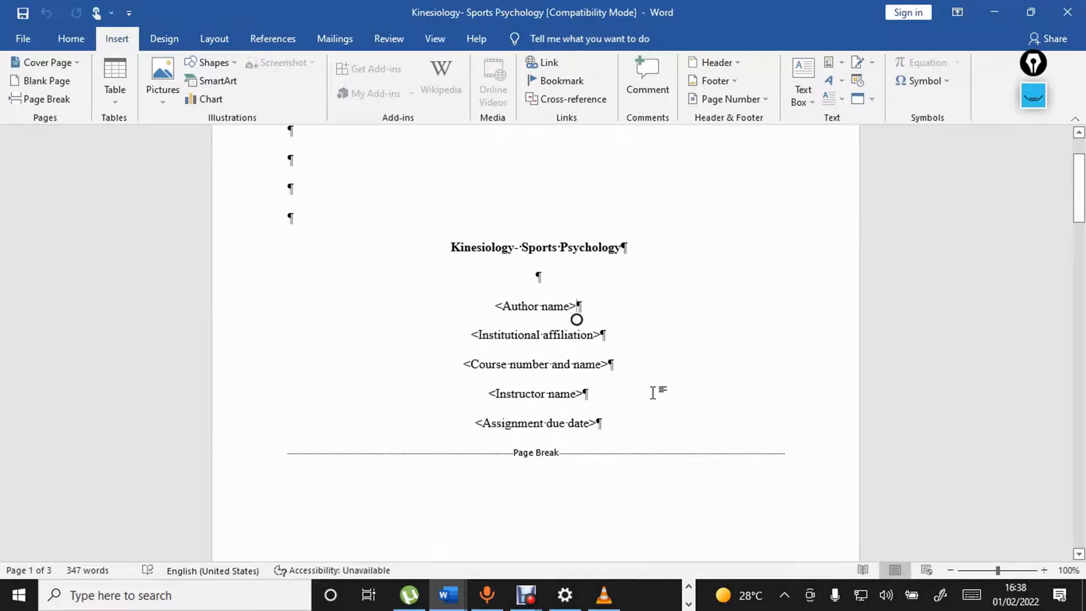
pyautogui.scroll(3, 653, 393)
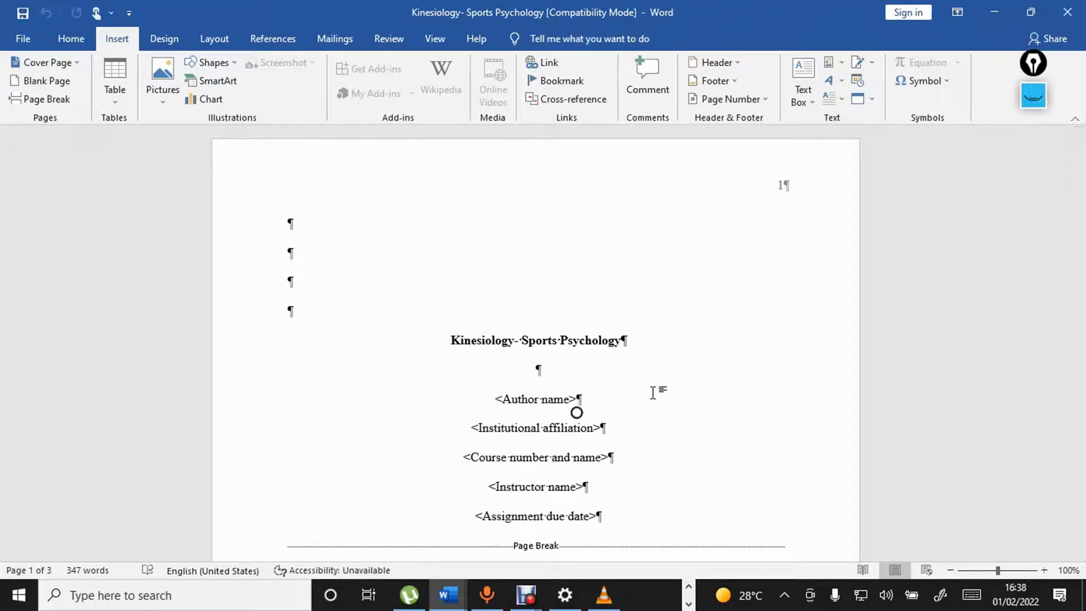
pyautogui.scroll(-12, 653, 392)
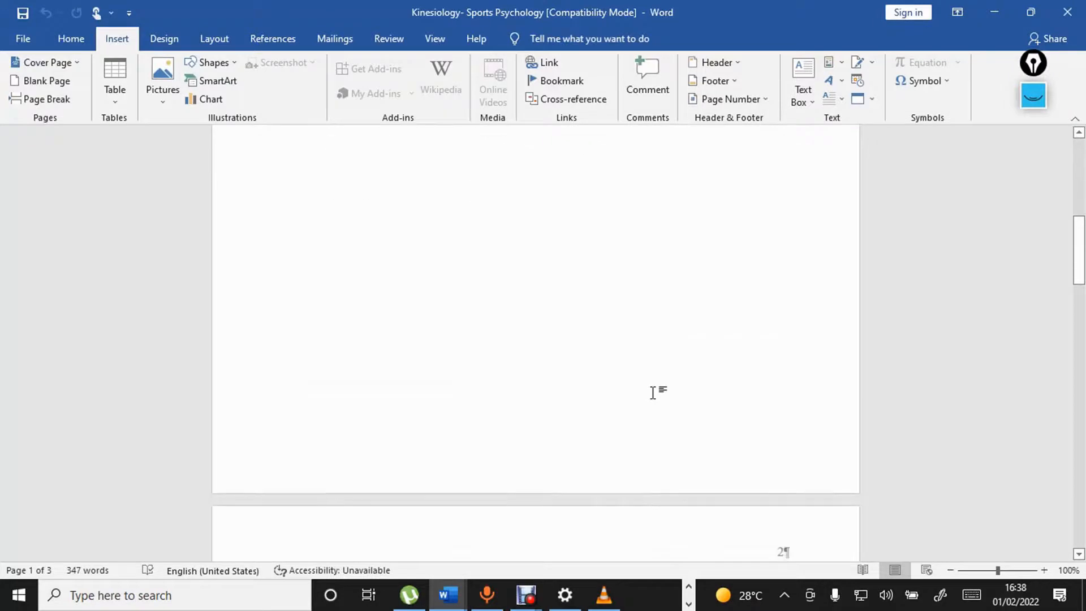
pyautogui.scroll(-8, 653, 393)
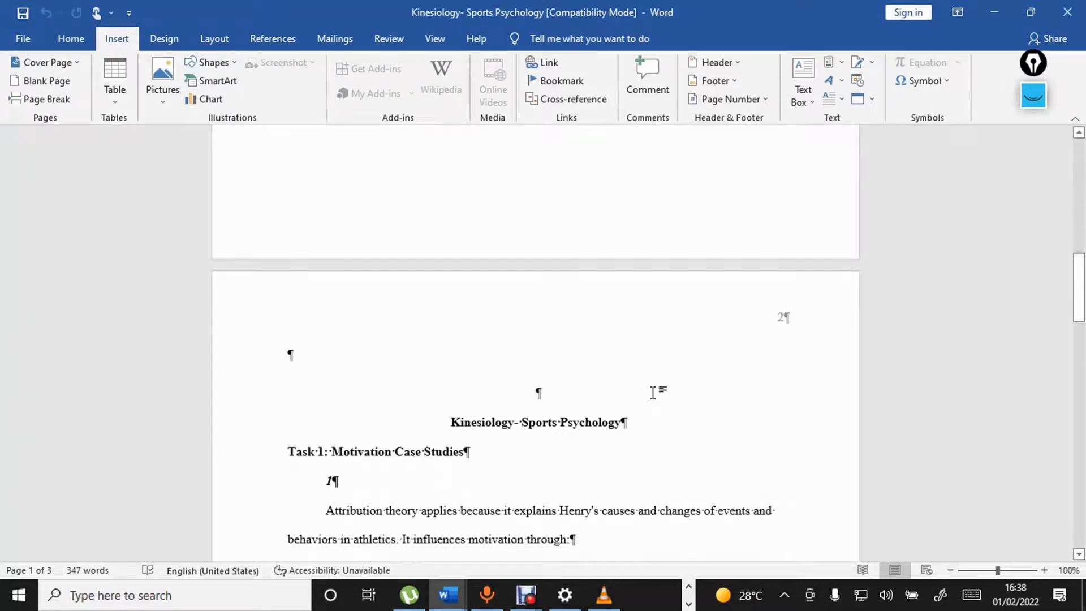
pyautogui.click(451, 424)
pyautogui.press('BackSpace')
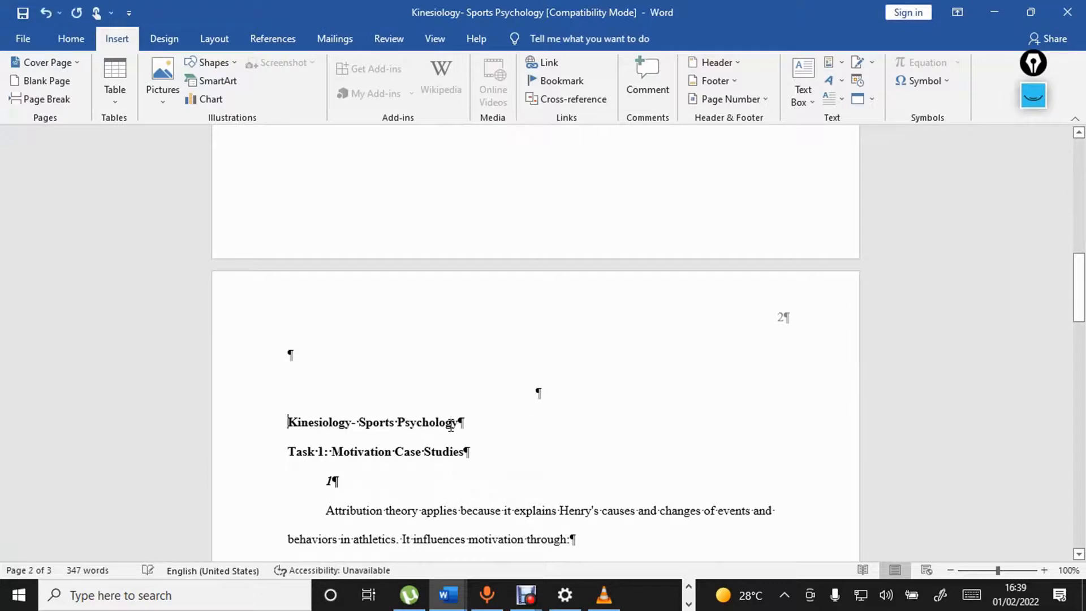
pyautogui.press('BackSpace')
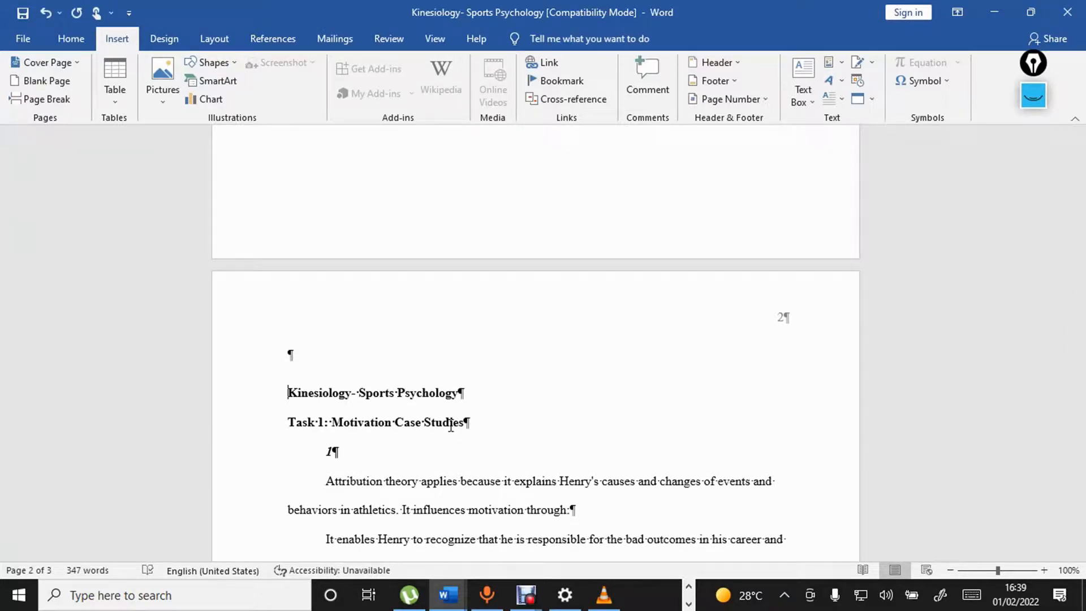
pyautogui.doubleClick(288, 396)
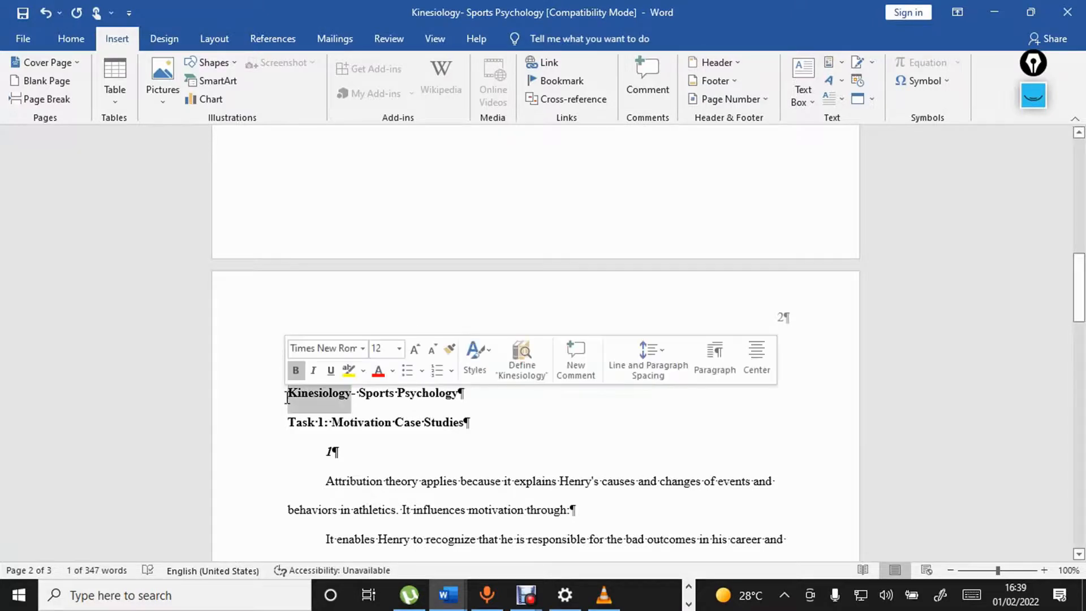
pyautogui.click(288, 396)
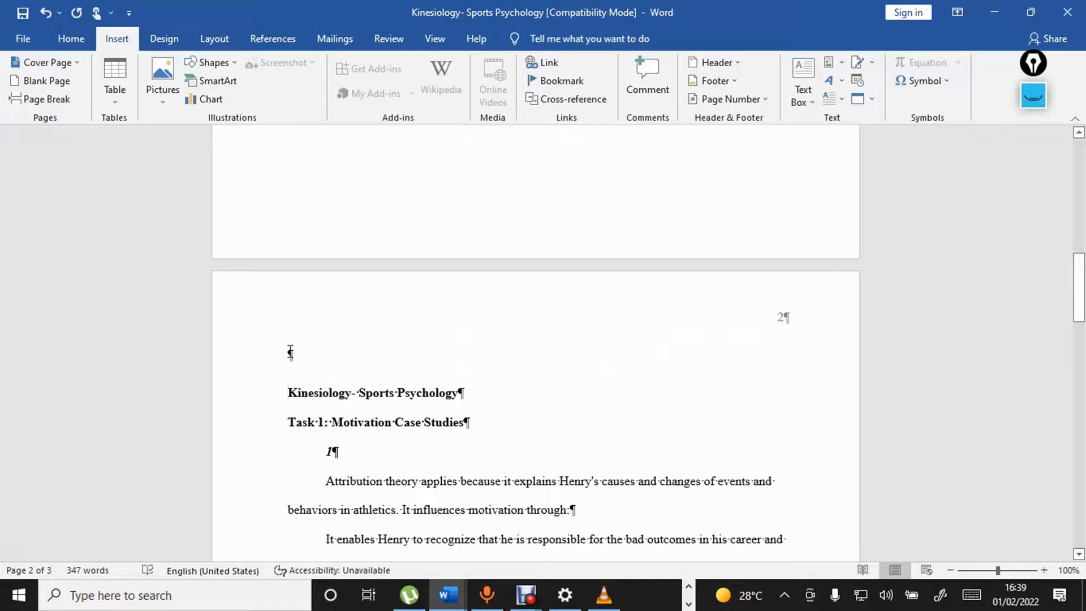
pyautogui.moveTo(290, 353); pyautogui.dragTo(299, 354)
pyautogui.press('Delete')
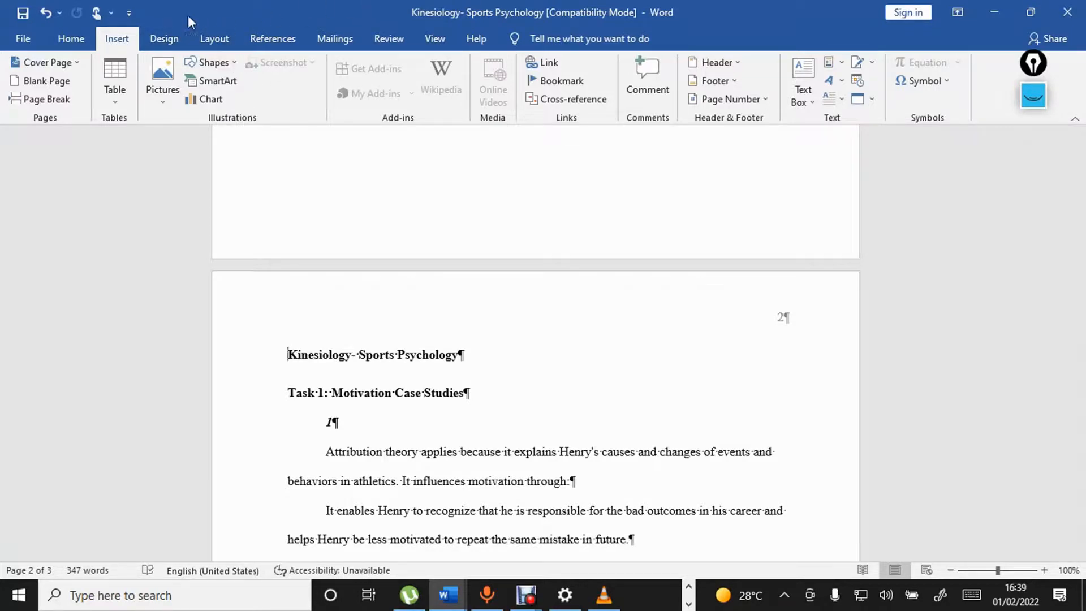
# - Center the "Kinesiology- Sports Psychology" heading on page 2 and save the document
pyautogui.click(71, 42)
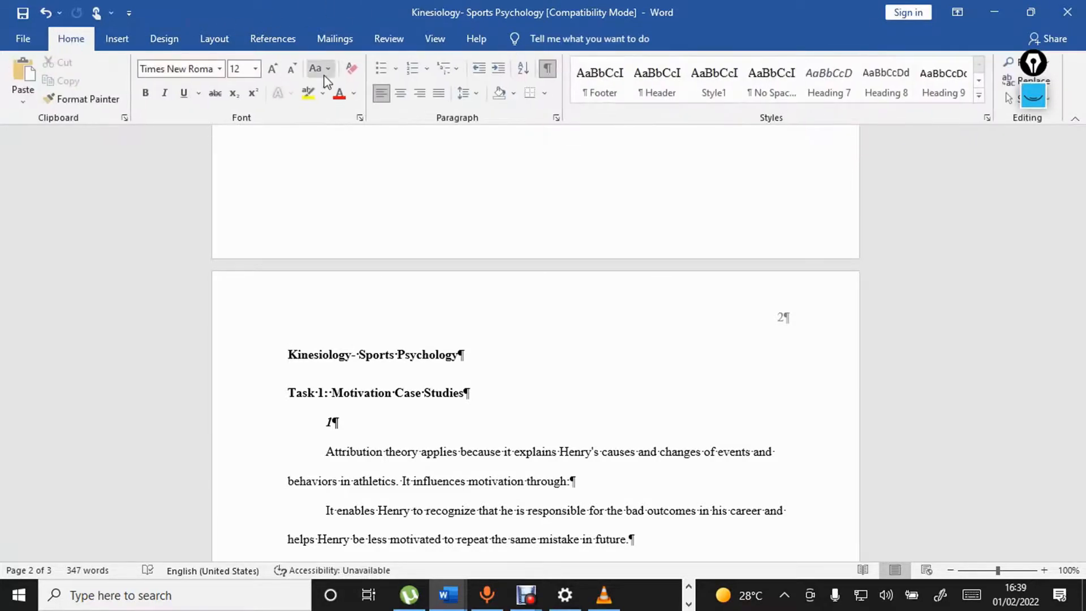
pyautogui.click(400, 93)
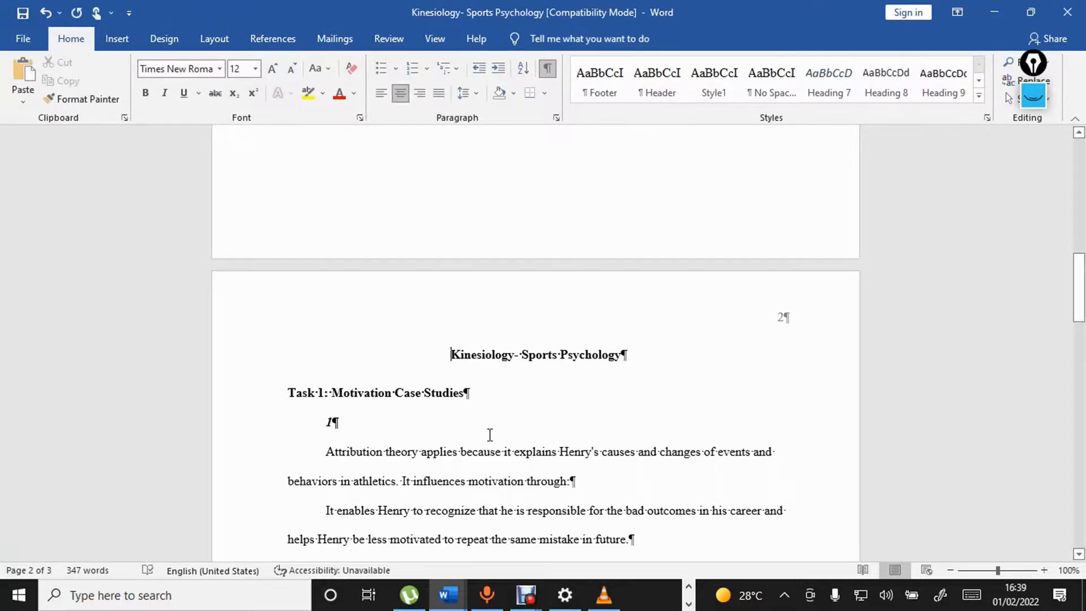
pyautogui.hotkey('ctrl', 's')
# - Review the formatted document from the title page through the "Task 2" section
pyautogui.click(572, 484)
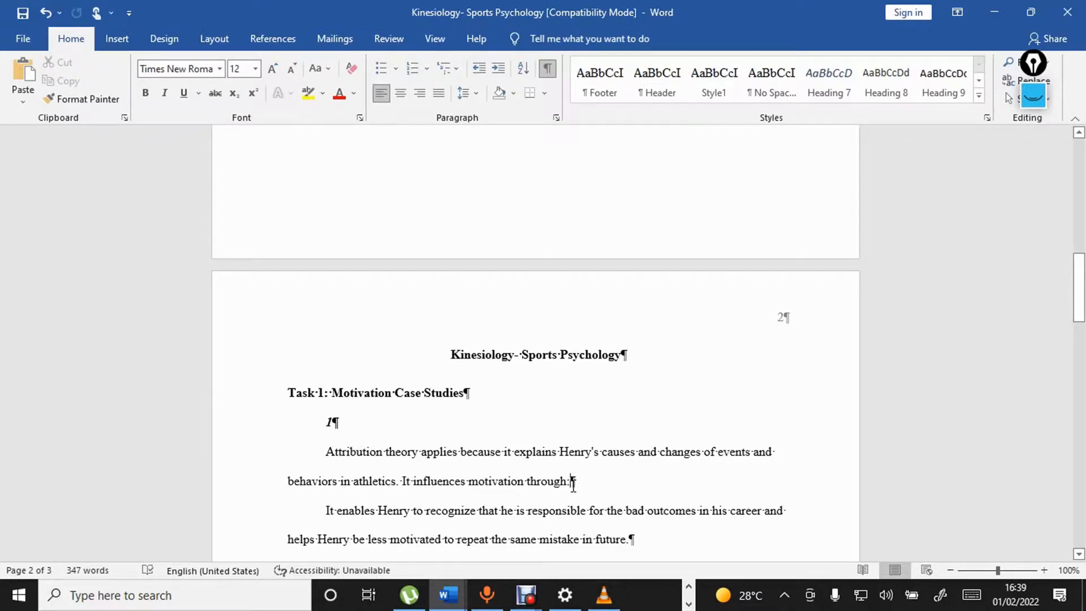
pyautogui.scroll(8, 573, 485)
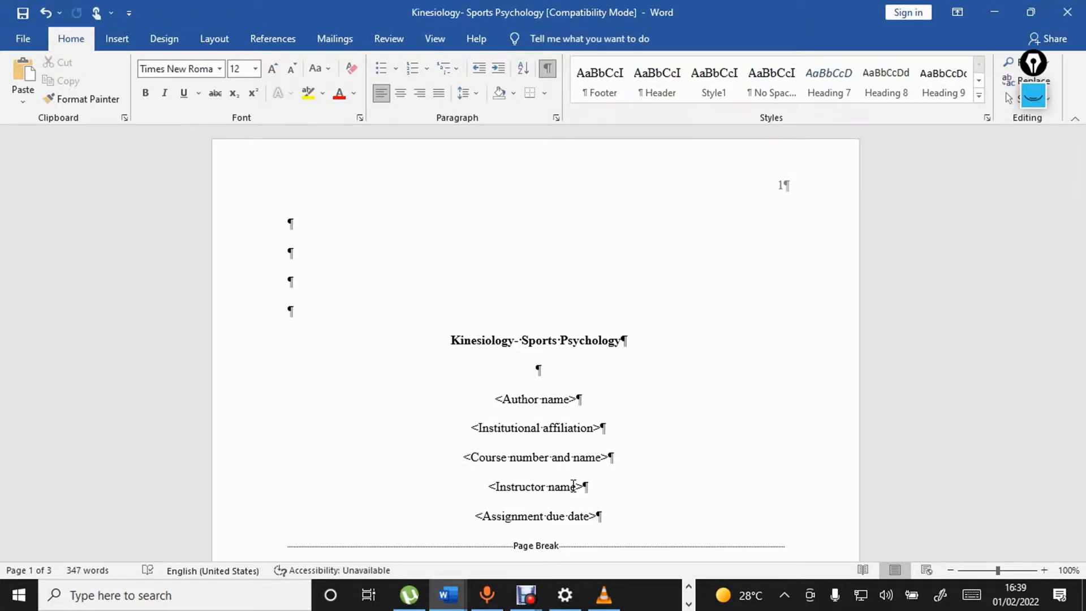
pyautogui.scroll(-10, 573, 485)
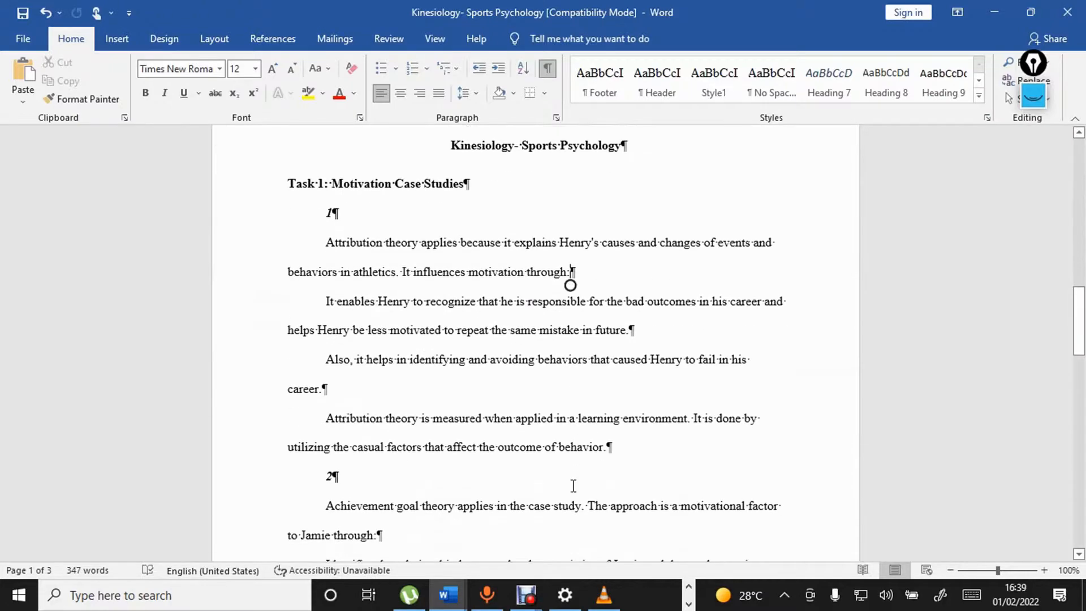
pyautogui.scroll(-15, 573, 485)
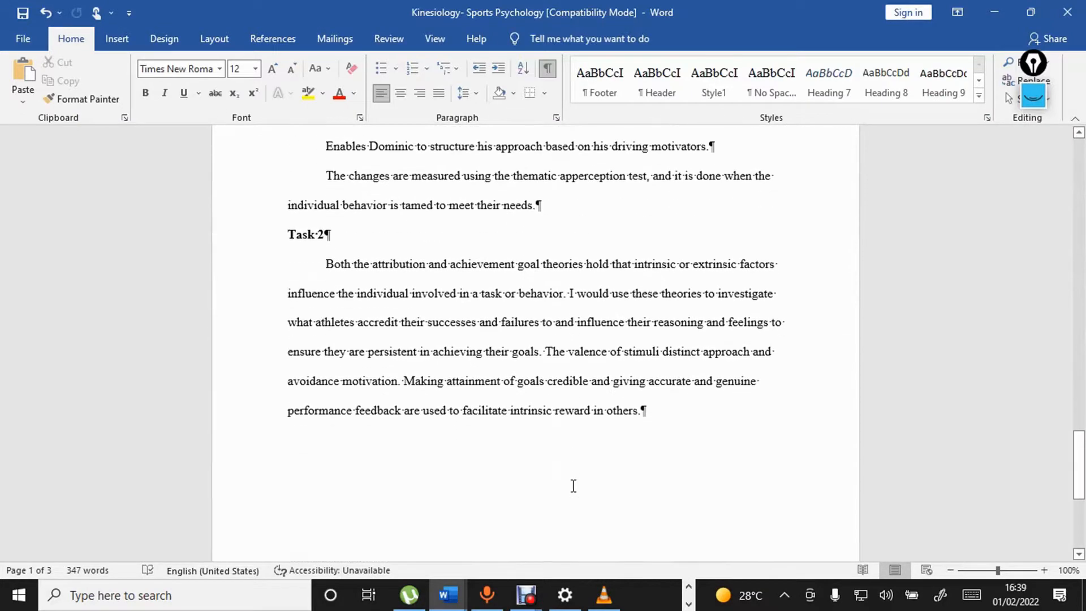
# - Recheck the finished document's layout, from the title page and page 2 headings to the last paragraph on page 3
pyautogui.scroll(-5, 573, 485)
pyautogui.scroll(12, 573, 485)
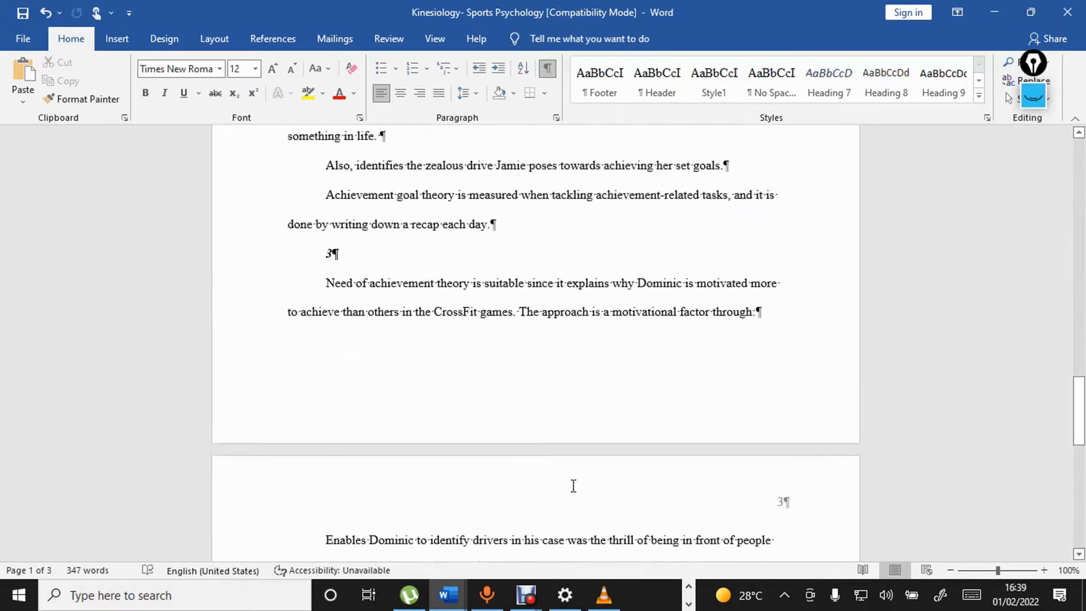
pyautogui.scroll(20, 573, 485)
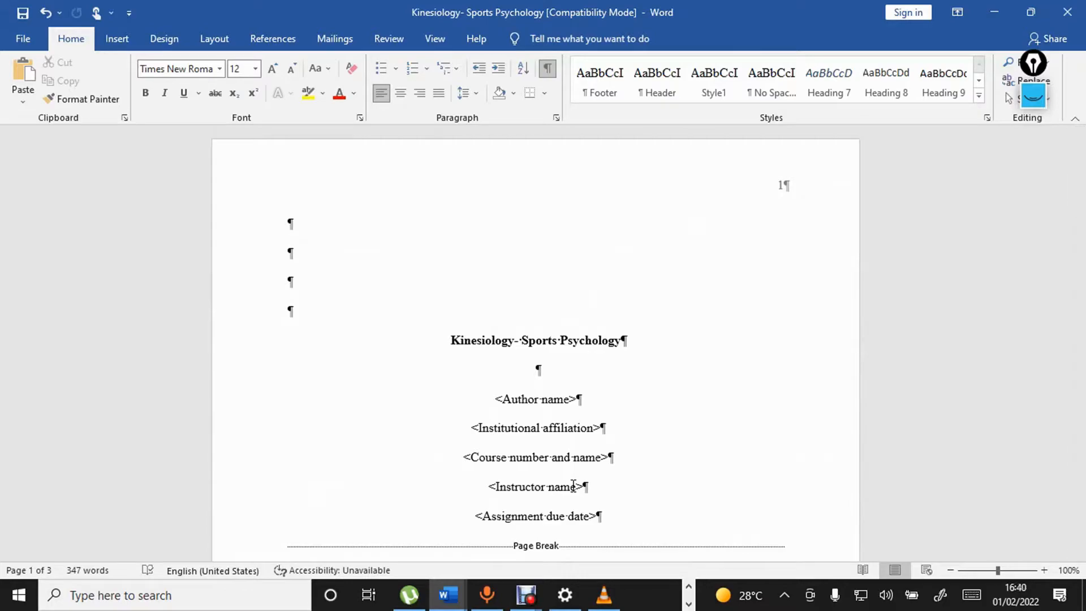
pyautogui.scroll(-20, 573, 486)
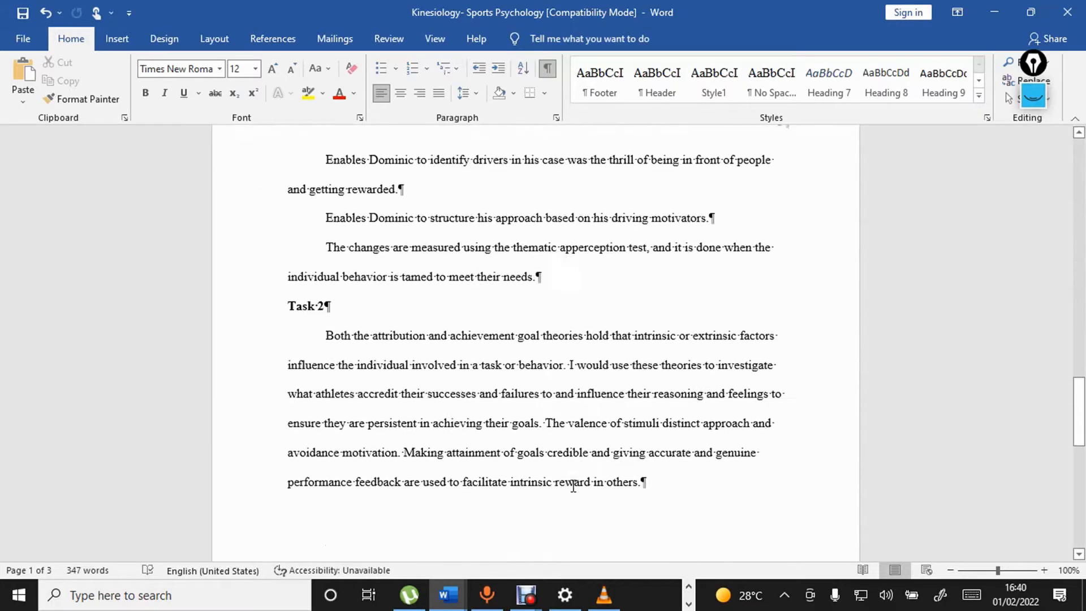
pyautogui.scroll(20, 573, 486)
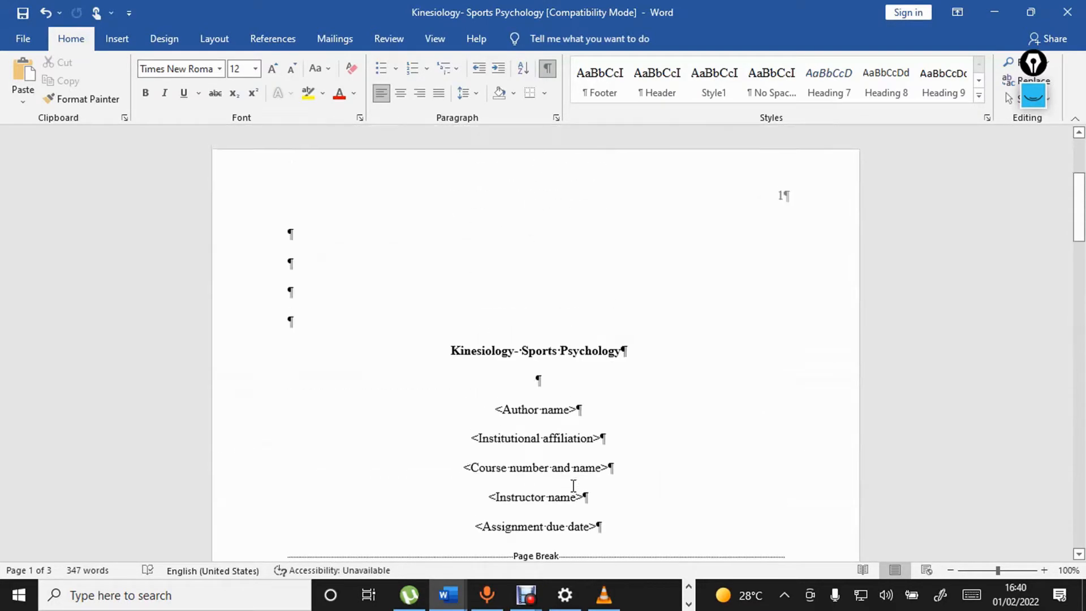
pyautogui.scroll(-14, 573, 485)
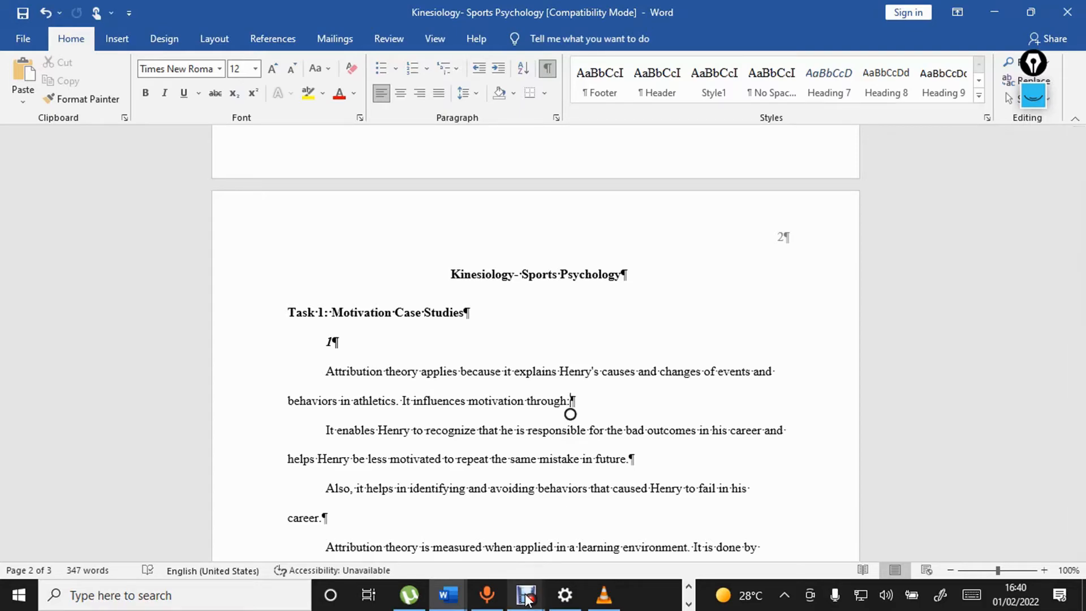
pyautogui.moveTo(526, 598)
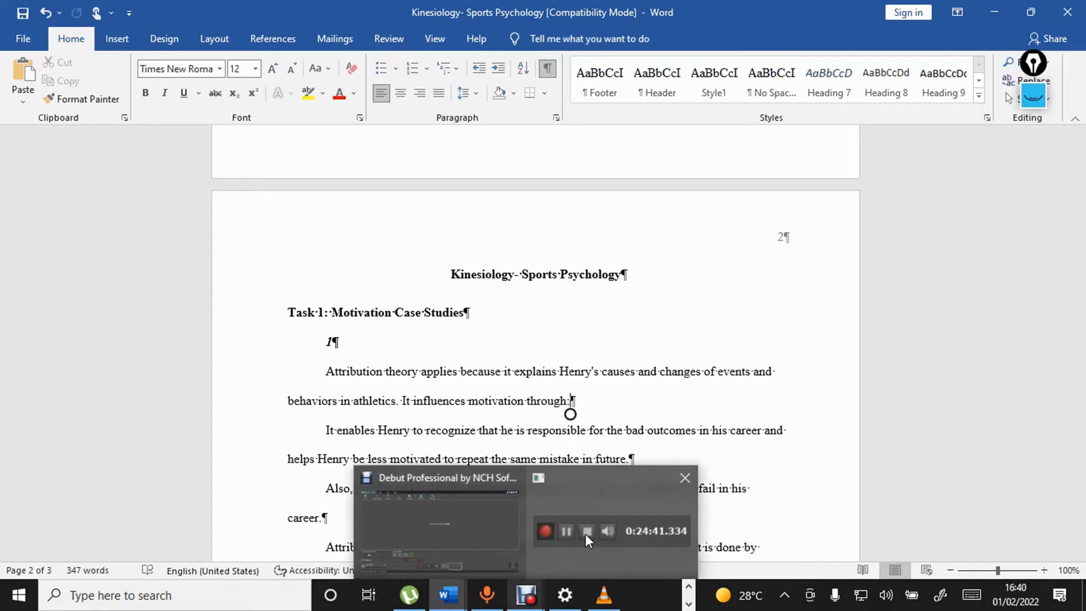
pyautogui.moveTo(587, 533)
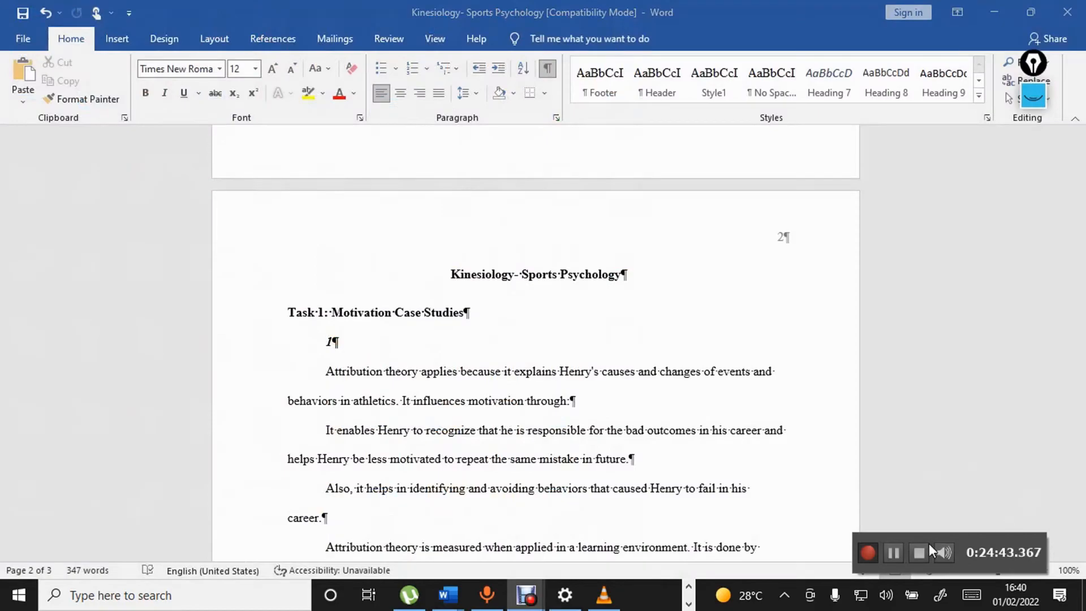
pyautogui.click(919, 552)
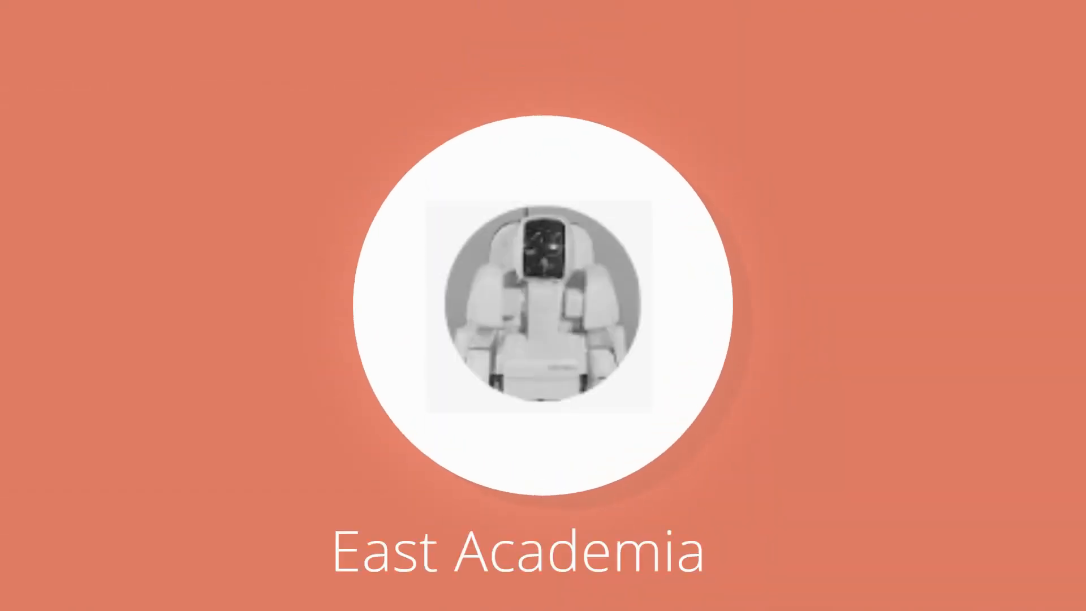